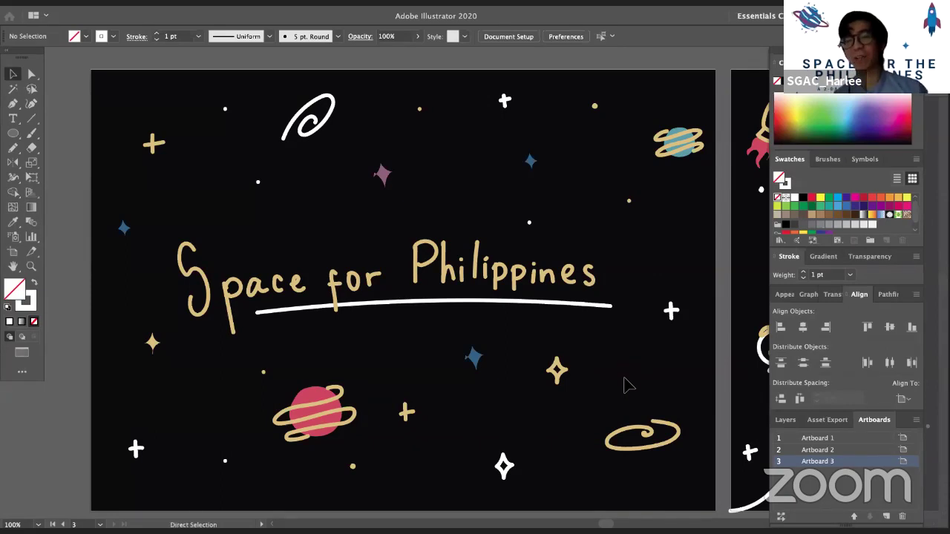
pyautogui.click(581, 75)
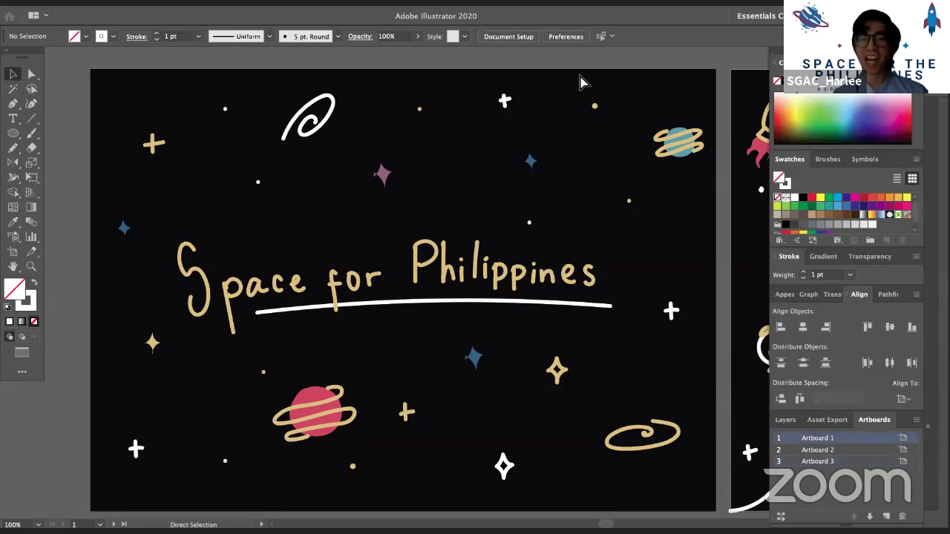
pyautogui.press('super+equal')
pyautogui.press('super+minus')
pyautogui.press('space')
pyautogui.moveTo(620, 333); pyautogui.dragTo(622, 324)
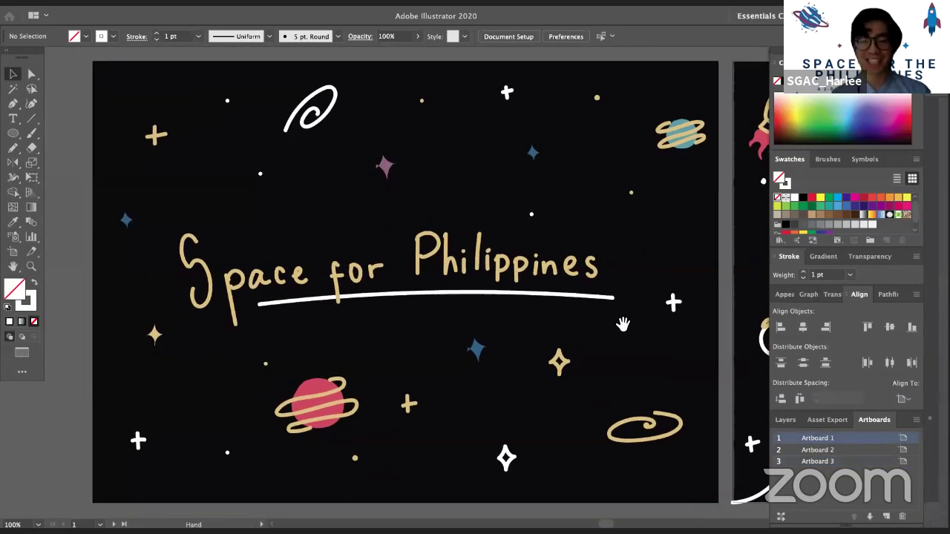
pyautogui.press('space')
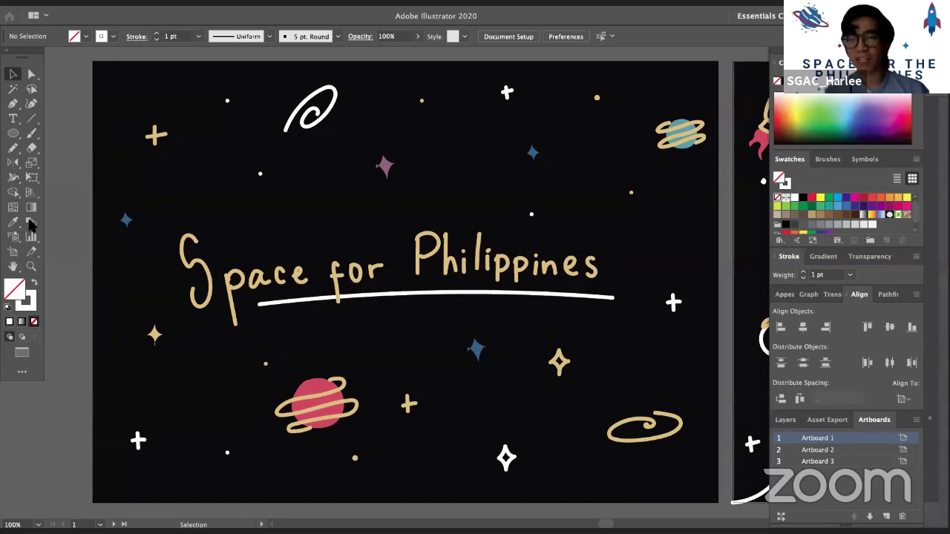
pyautogui.press('Tab')
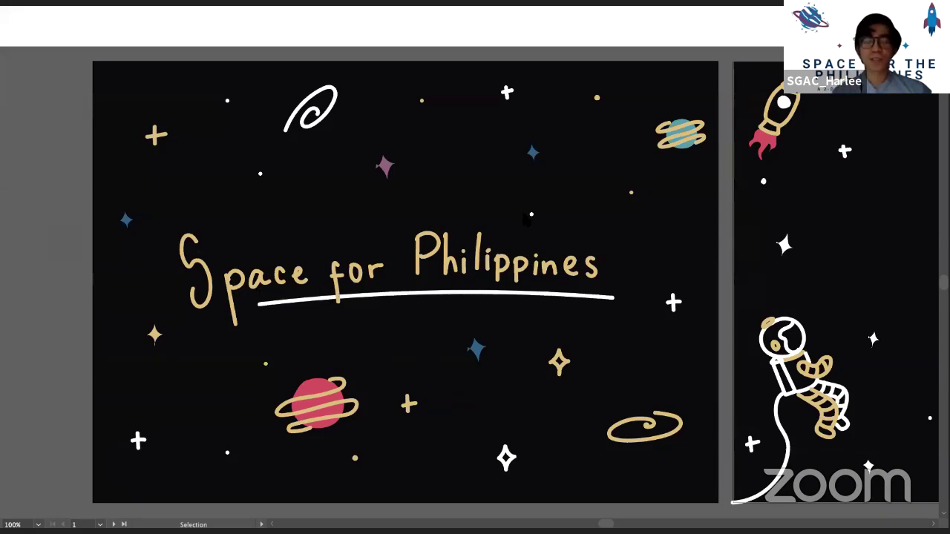
pyautogui.press('Tab')
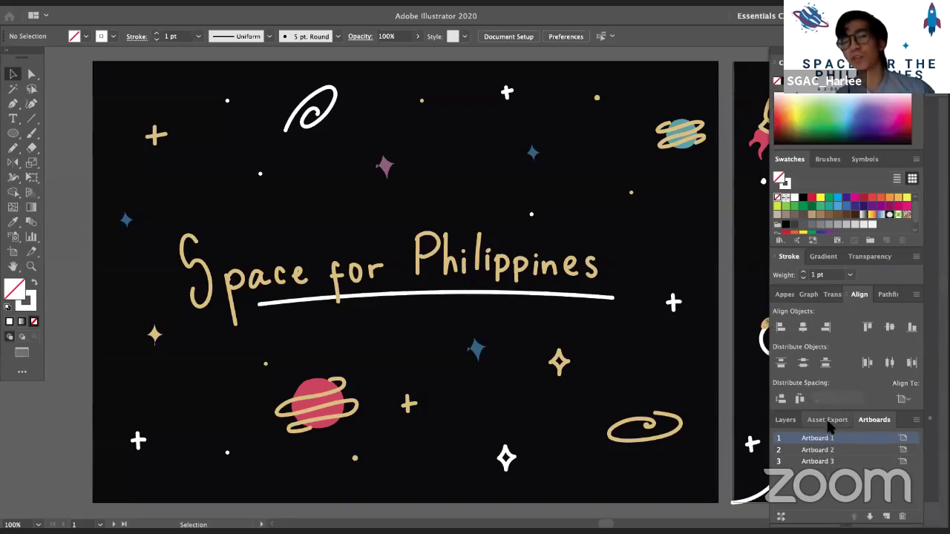
# Delete Artboard 3 from the document
pyautogui.click(868, 463)
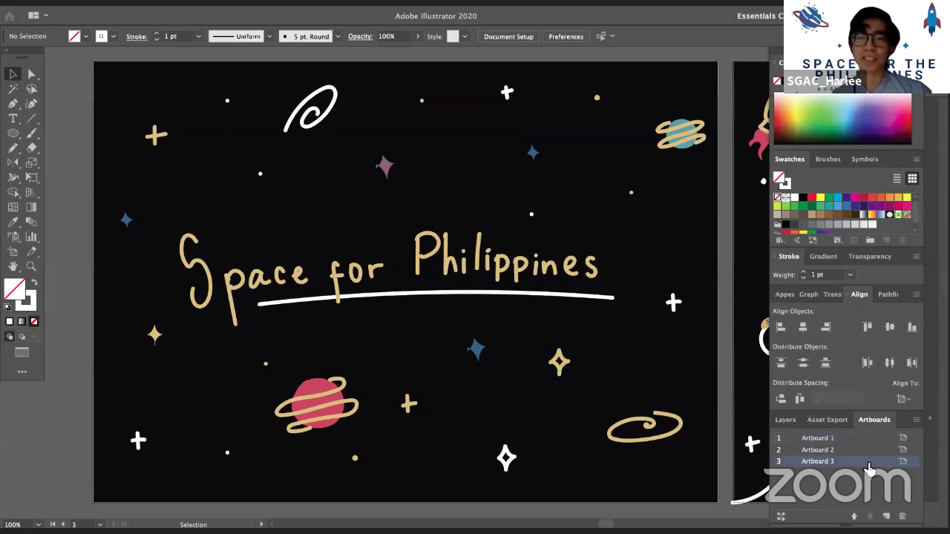
pyautogui.click(902, 518)
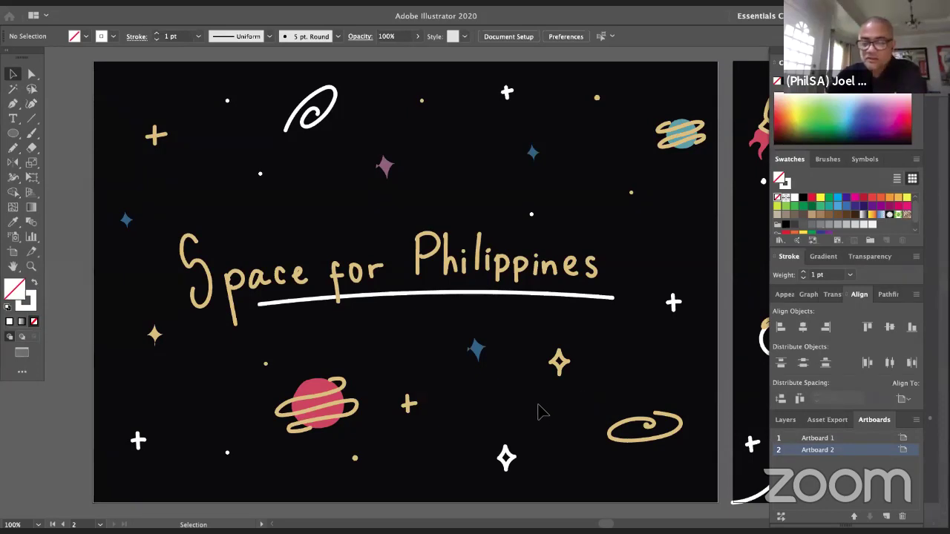
# Activate the Paintbrush tool and make Layer 2 the active layer for work on the rocket and astronaut artboard
pyautogui.click(667, 333)
pyautogui.press('space')
pyautogui.moveTo(671, 343); pyautogui.dragTo(155, 341)
pyautogui.moveTo(478, 332); pyautogui.dragTo(176, 354)
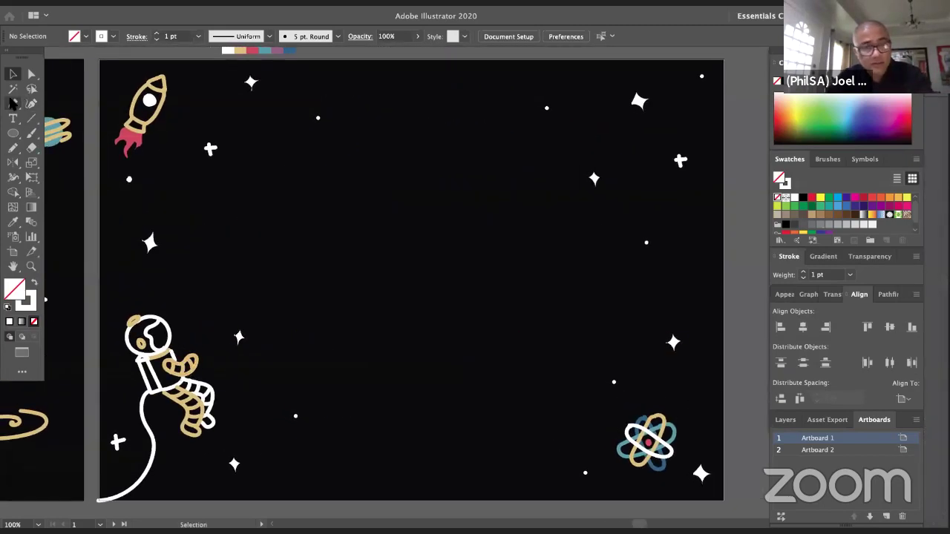
pyautogui.click(32, 135)
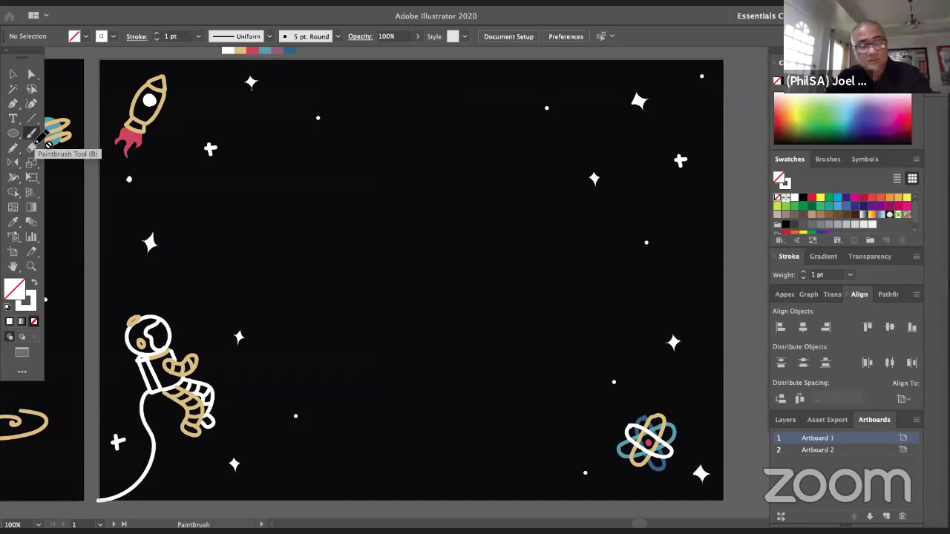
pyautogui.click(787, 420)
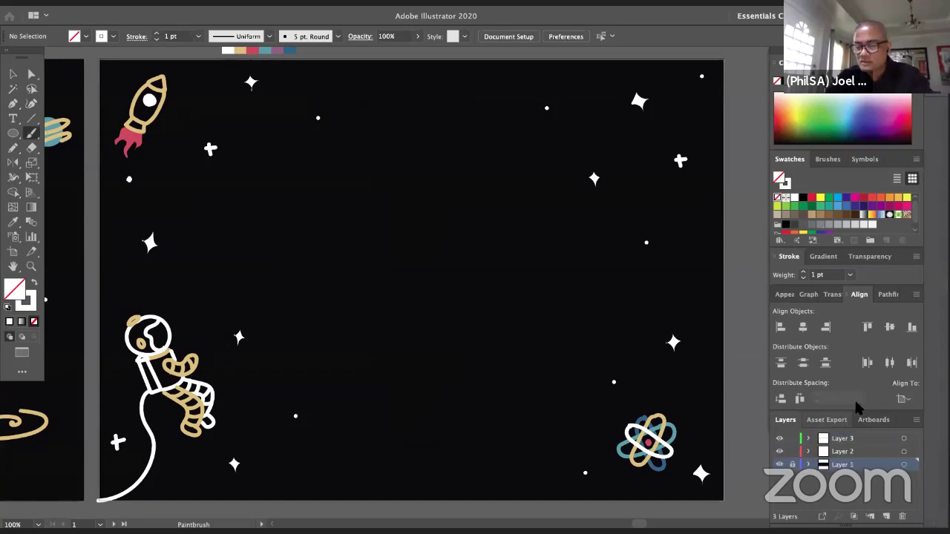
pyautogui.click(866, 450)
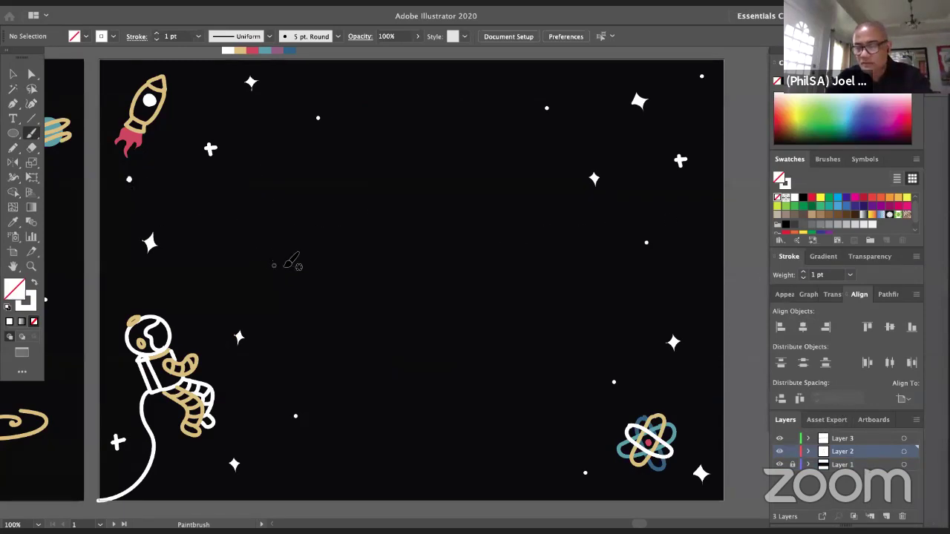
# Sample the gold colour from the palette strip above the artboard for painting with the Paintbrush
pyautogui.press('space')
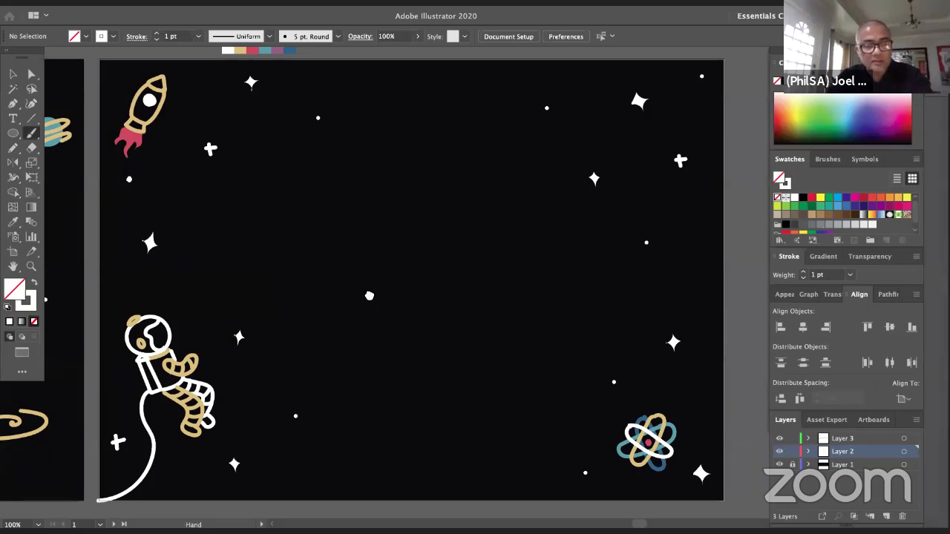
pyautogui.moveTo(369, 294); pyautogui.dragTo(385, 281)
pyautogui.press('i')
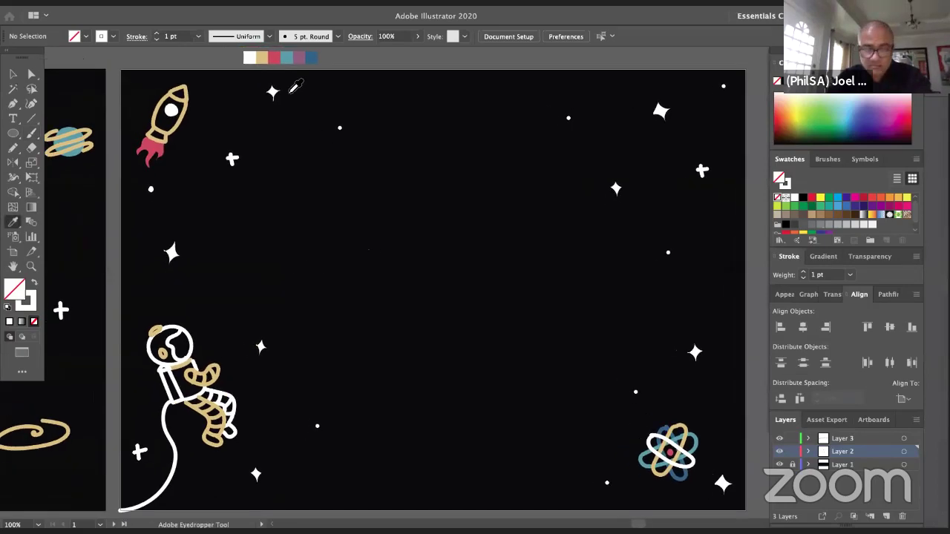
pyautogui.click(261, 58)
pyautogui.press('b')
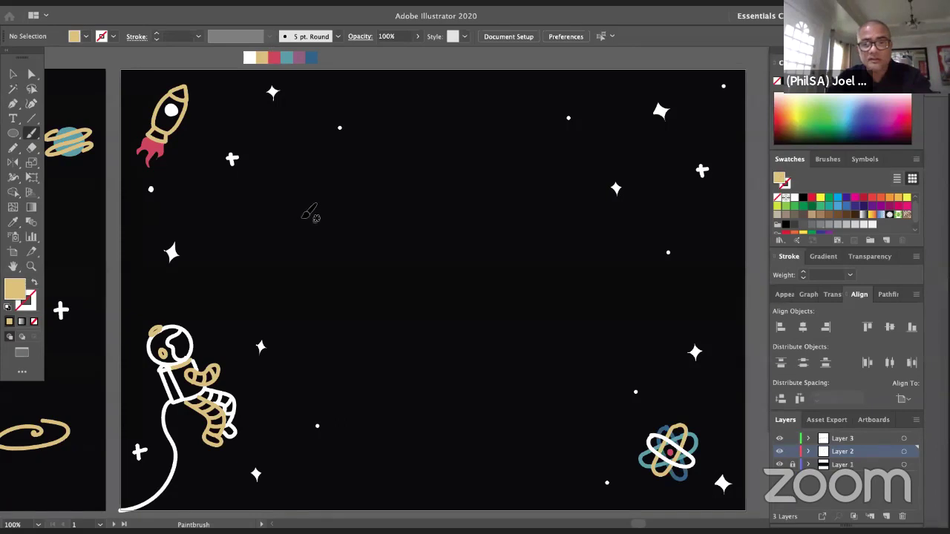
# Paint gold opening quotation marks on the artboard, below the plus-shaped star near the rocket
pyautogui.hotkey('ctrl', '+')
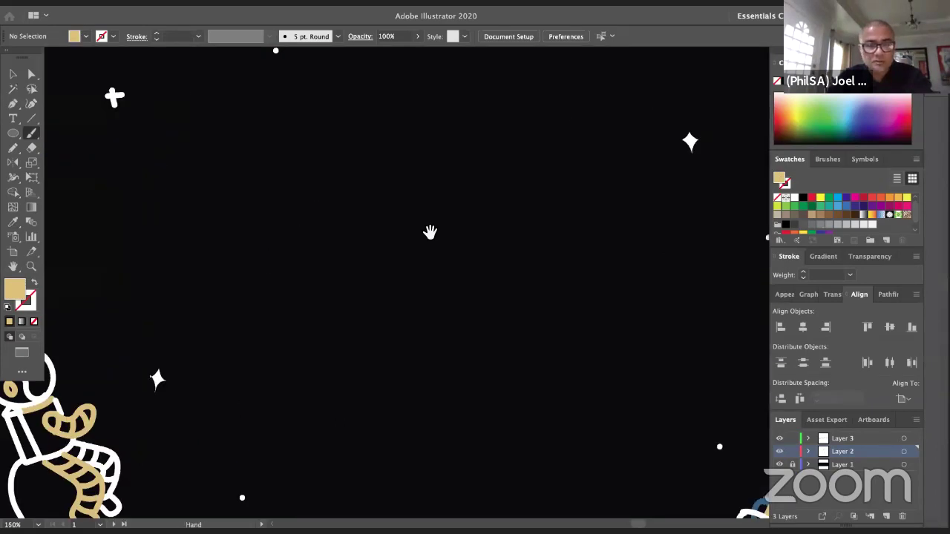
pyautogui.moveTo(429, 229); pyautogui.dragTo(482, 261)
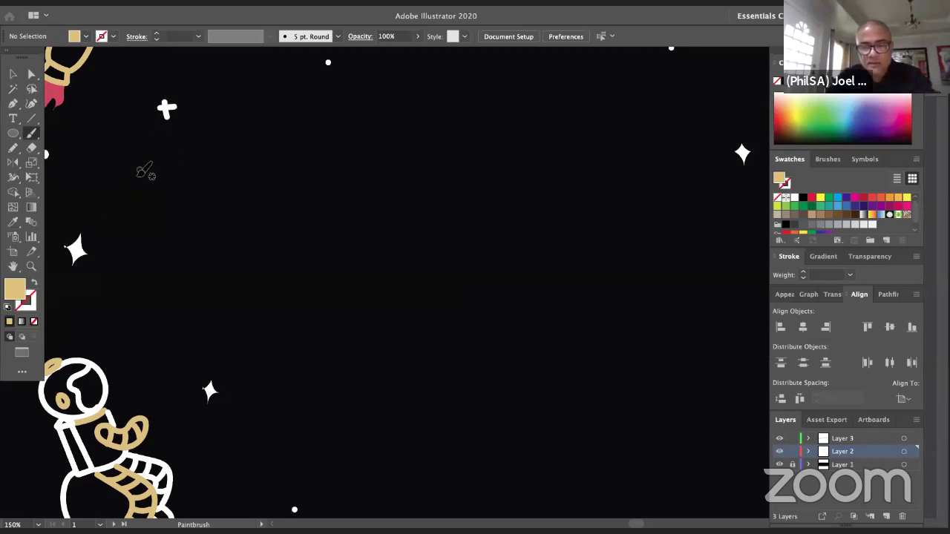
pyautogui.moveTo(122, 164)
pyautogui.mouseDown()
pyautogui.moveTo(119, 186)
pyautogui.moveTo(137, 179)
pyautogui.mouseUp()
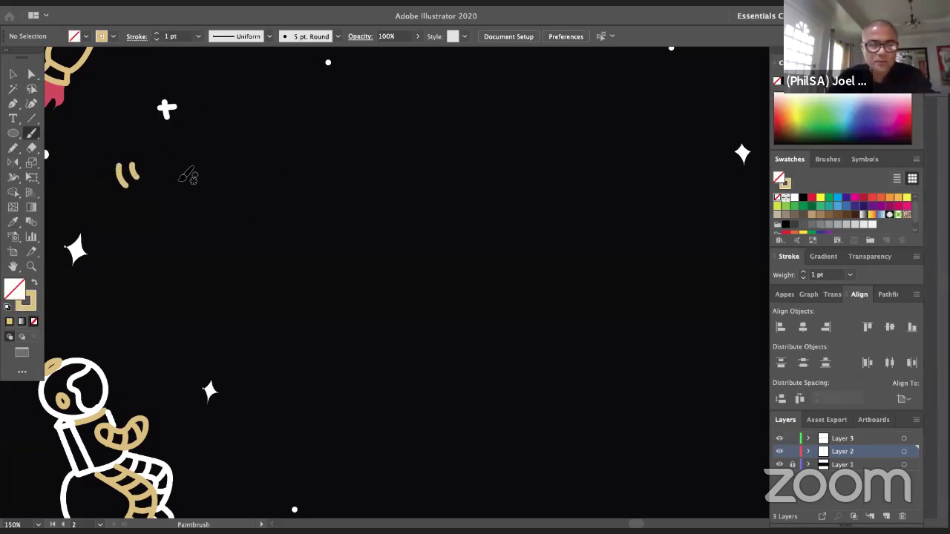
pyautogui.moveTo(167, 169)
pyautogui.mouseDown()
pyautogui.moveTo(184, 226)
pyautogui.moveTo(200, 231)
pyautogui.moveTo(216, 176)
pyautogui.mouseUp()
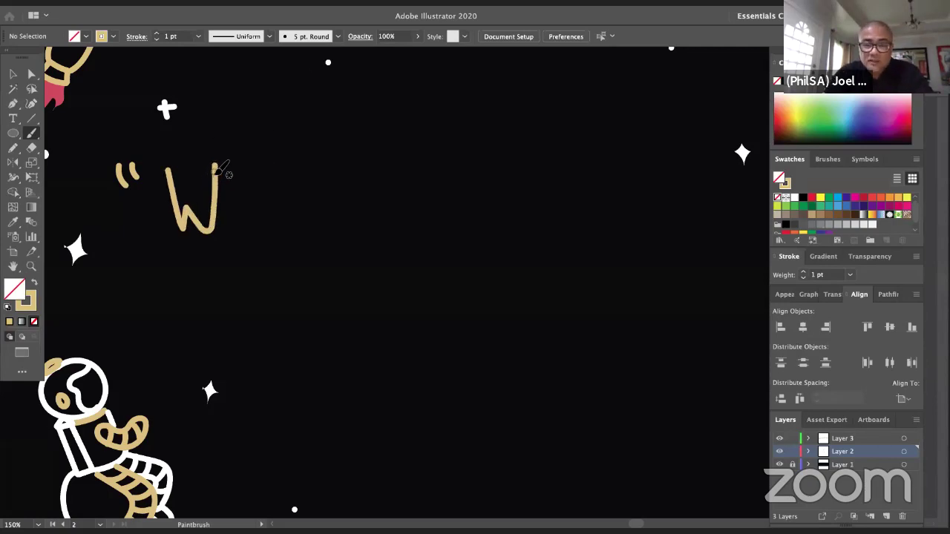
pyautogui.press('super+z')
pyautogui.click(160, 172)
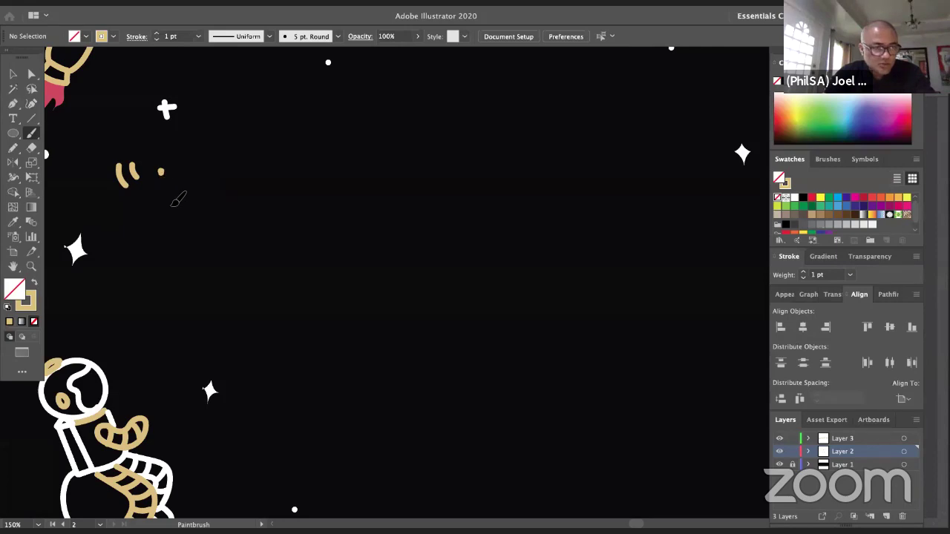
# Handwrite the word "When" in gold brush strokes right after the opening quotation marks
pyautogui.moveTo(160, 169)
pyautogui.mouseDown()
pyautogui.moveTo(211, 211)
pyautogui.moveTo(218, 159)
pyautogui.moveTo(253, 206)
pyautogui.moveTo(295, 213)
pyautogui.mouseUp()
pyautogui.moveTo(301, 195); pyautogui.dragTo(320, 213)
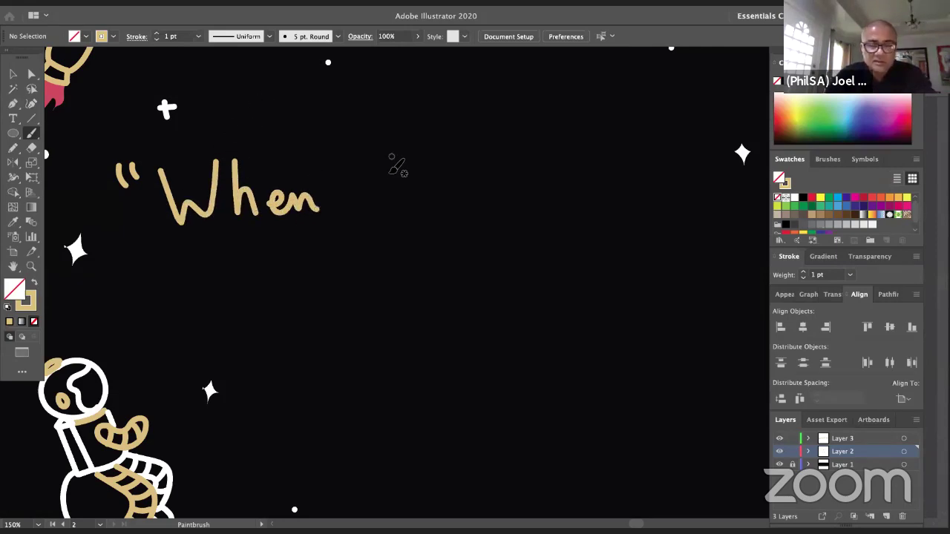
pyautogui.moveTo(368, 191)
pyautogui.mouseDown()
pyautogui.moveTo(423, 185)
pyautogui.moveTo(440, 197)
pyautogui.mouseUp()
pyautogui.press('z')
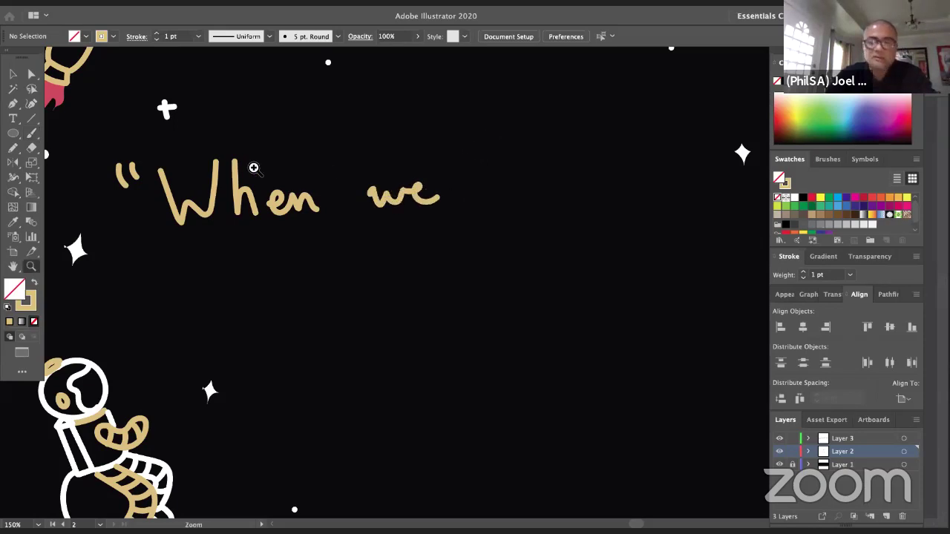
pyautogui.click(31, 133)
pyautogui.hotkey('ctrl', 'z')
pyautogui.hotkey('ctrl', 'z')
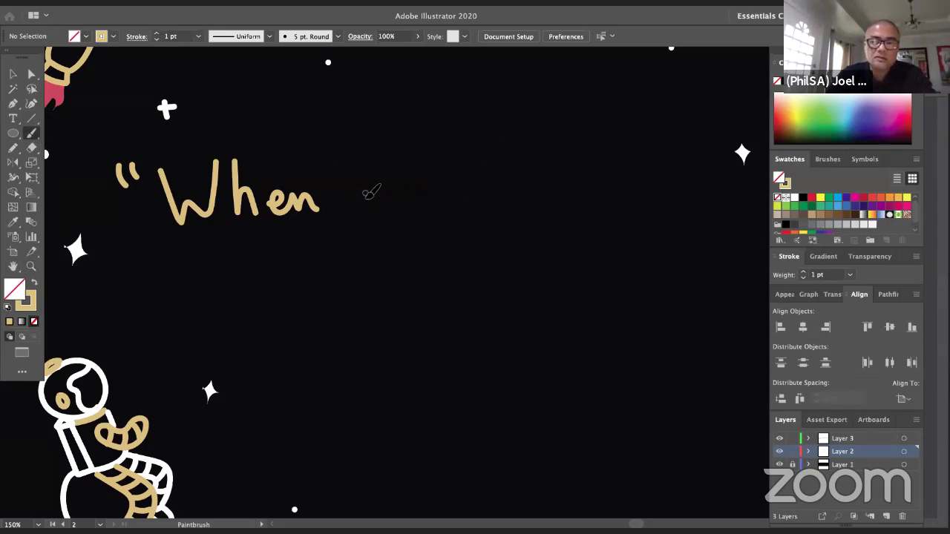
# Handwrite the words "we build" in gold brush strokes after "When" on the same line
pyautogui.moveTo(372, 192)
pyautogui.mouseDown()
pyautogui.moveTo(399, 181)
pyautogui.moveTo(461, 208)
pyautogui.moveTo(445, 184)
pyautogui.mouseUp()
pyautogui.hotkey('ctrl', '-')
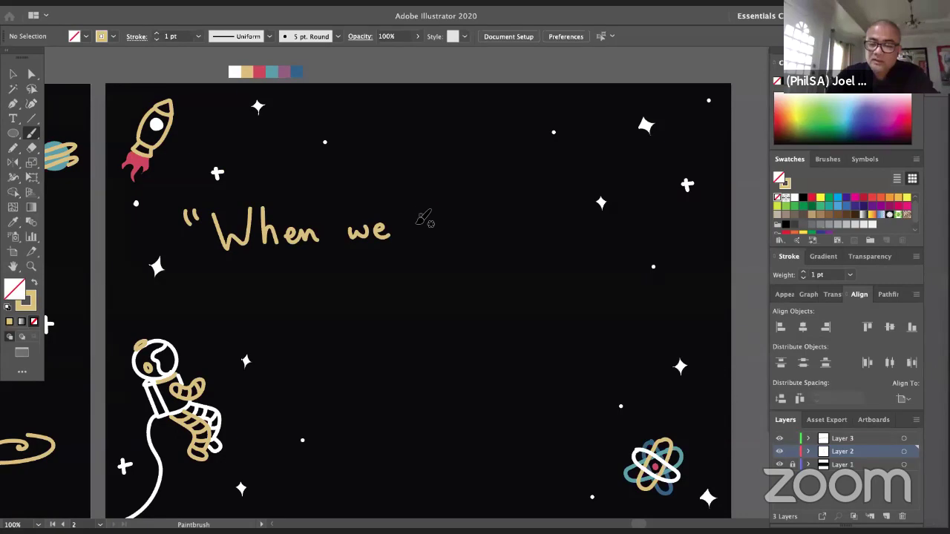
pyautogui.moveTo(418, 208)
pyautogui.mouseDown()
pyautogui.moveTo(417, 233)
pyautogui.moveTo(430, 224)
pyautogui.moveTo(494, 234)
pyautogui.moveTo(486, 218)
pyautogui.moveTo(491, 235)
pyautogui.mouseUp()
pyautogui.click(455, 211)
pyautogui.press('super+z')
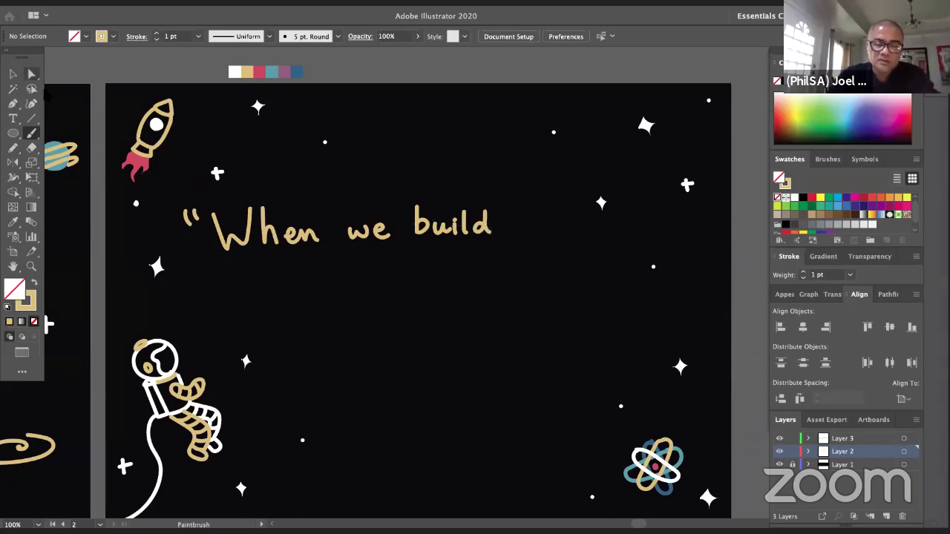
# Tighten the word spacing by moving "we" closer to "When" and "build" closer to "we"
pyautogui.click(14, 75)
pyautogui.moveTo(338, 204); pyautogui.dragTo(363, 237)
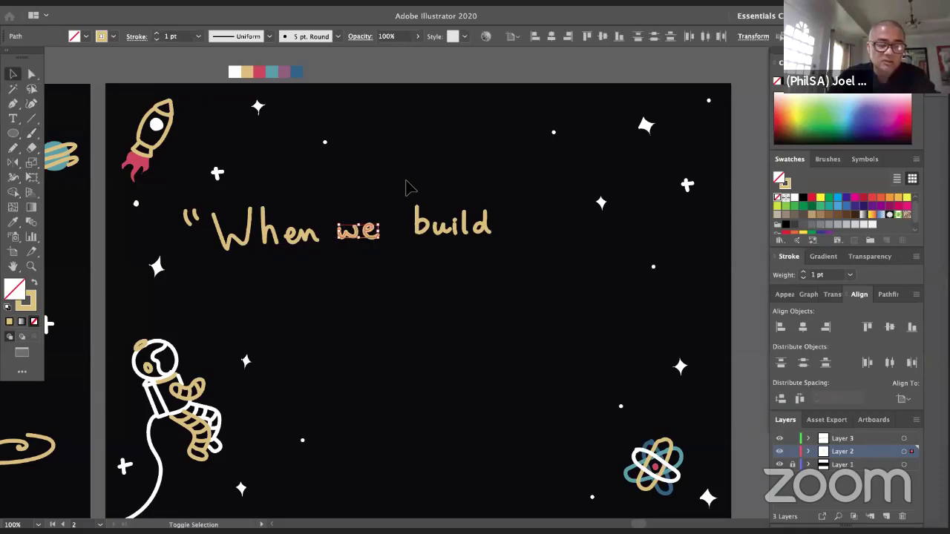
pyautogui.click(409, 186)
pyautogui.moveTo(504, 245); pyautogui.dragTo(502, 245)
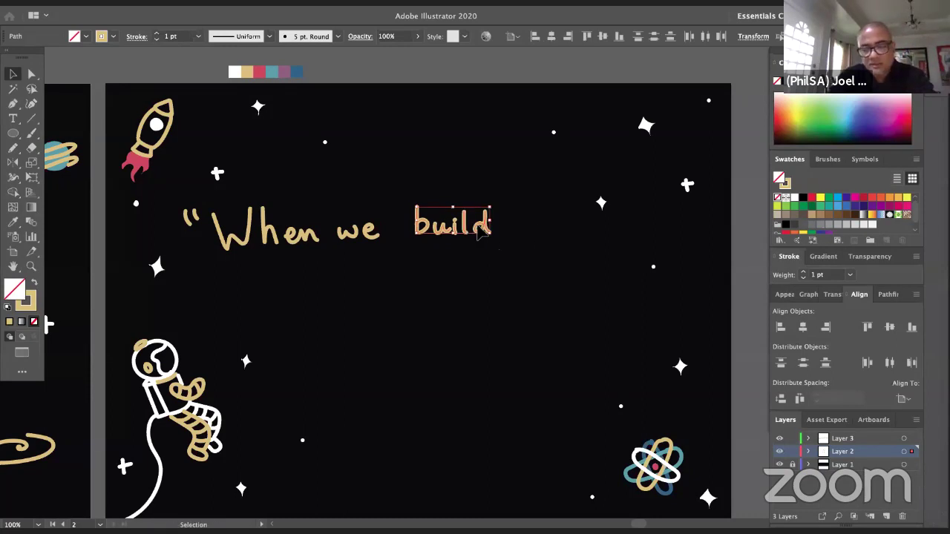
pyautogui.moveTo(490, 228); pyautogui.dragTo(461, 233)
pyautogui.click(508, 233)
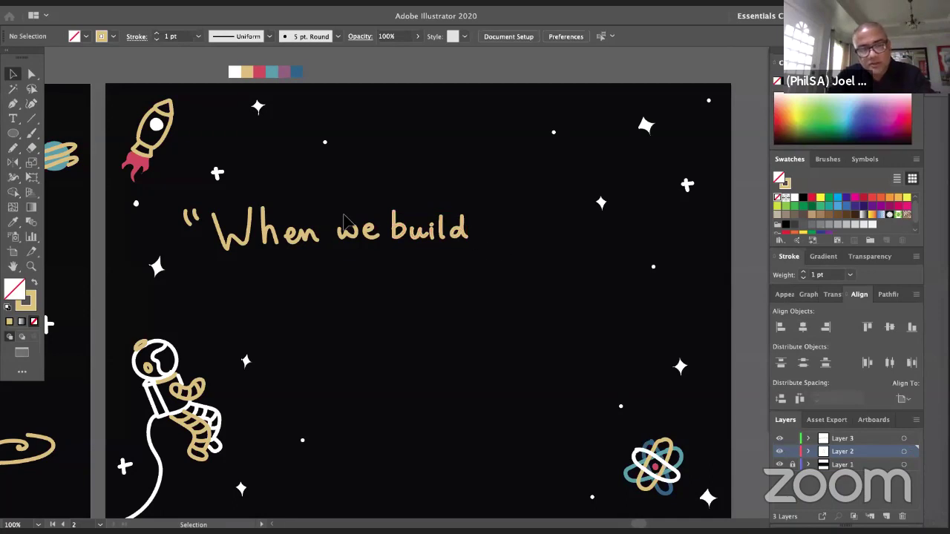
# Nudge the word "we" slightly further toward "When" to even out the gaps
pyautogui.click(371, 236)
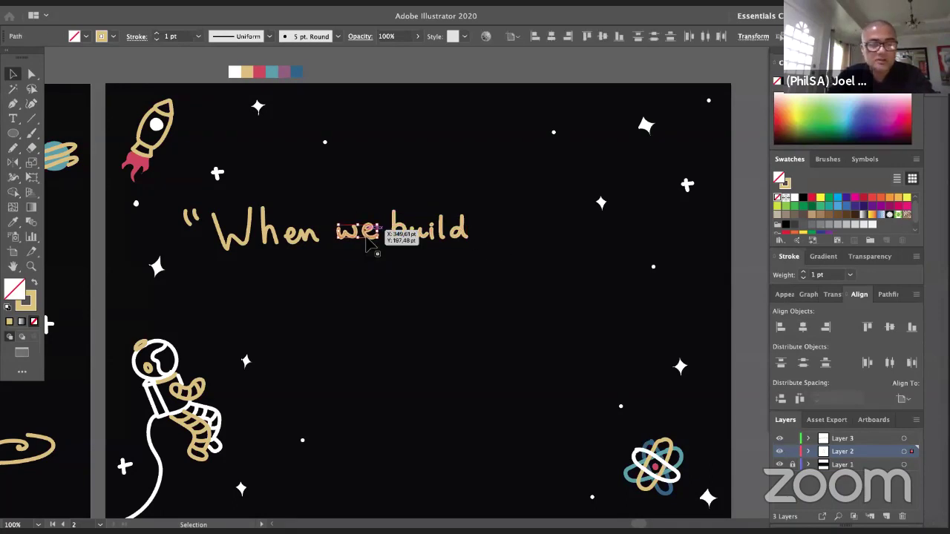
pyautogui.press('Left')
pyautogui.press('Left')
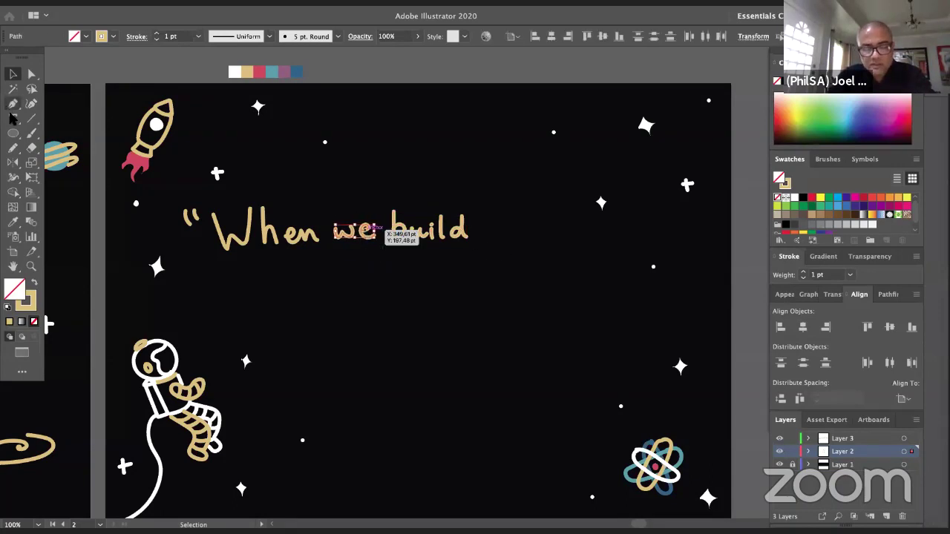
# Handwrite "sate" in gold after "build" and move the small white star up, clear of the lettering
pyautogui.click(31, 133)
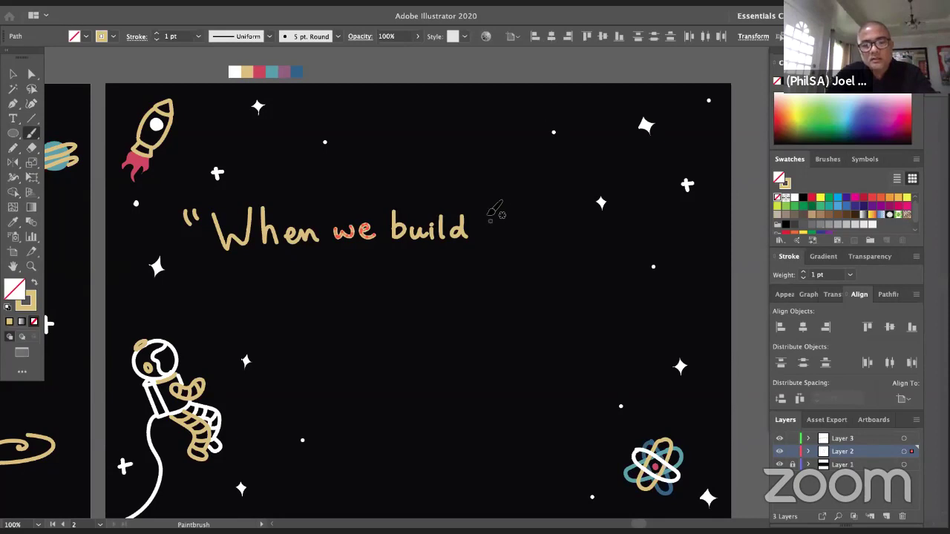
pyautogui.moveTo(509, 218)
pyautogui.mouseDown()
pyautogui.moveTo(497, 236)
pyautogui.moveTo(544, 236)
pyautogui.moveTo(549, 219)
pyautogui.moveTo(562, 231)
pyautogui.mouseUp()
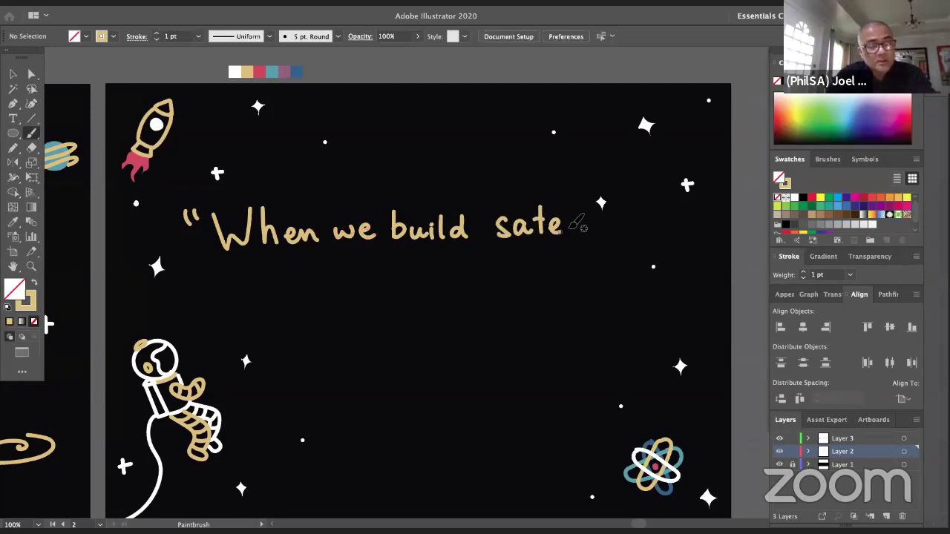
pyautogui.moveTo(601, 204); pyautogui.dragTo(605, 170)
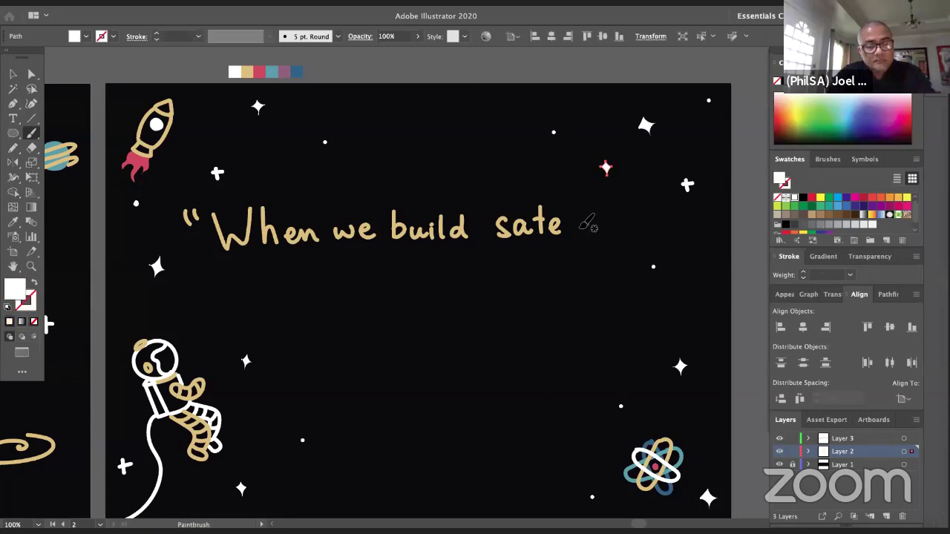
# Sample the lettering's gold and handwrite "llites," directly after "sate" to complete the word "satellites,"
pyautogui.moveTo(576, 199); pyautogui.dragTo(577, 233)
pyautogui.hotkey('ctrl', 'z')
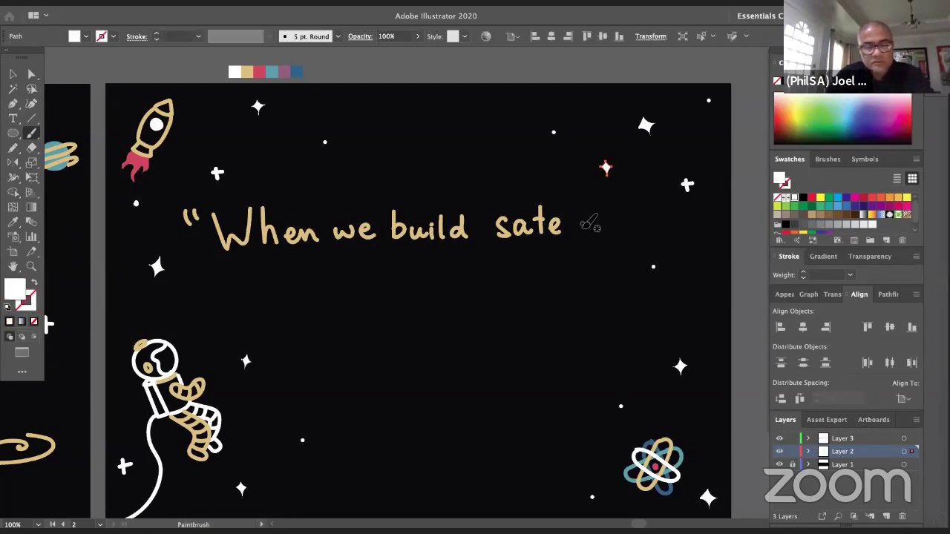
pyautogui.press('i')
pyautogui.click(564, 217)
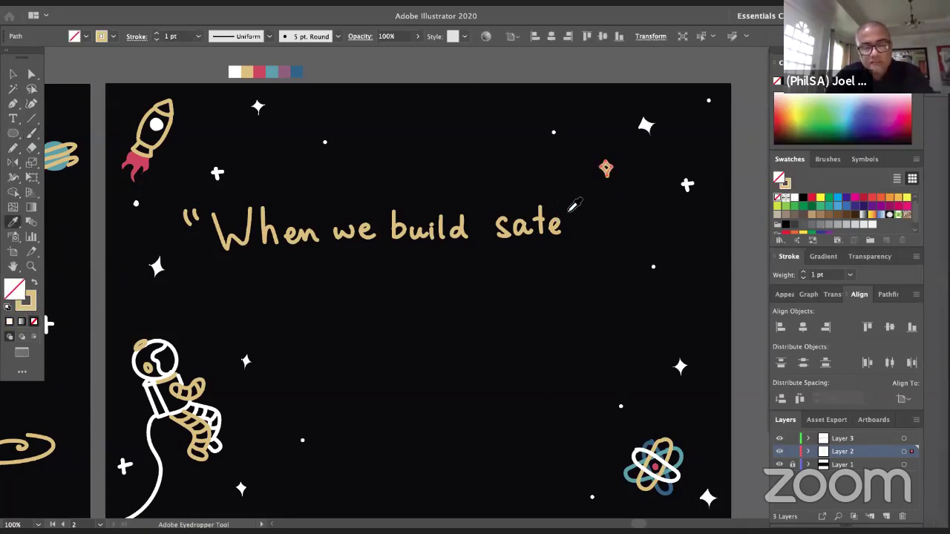
pyautogui.press('b')
pyautogui.moveTo(573, 206); pyautogui.dragTo(574, 233)
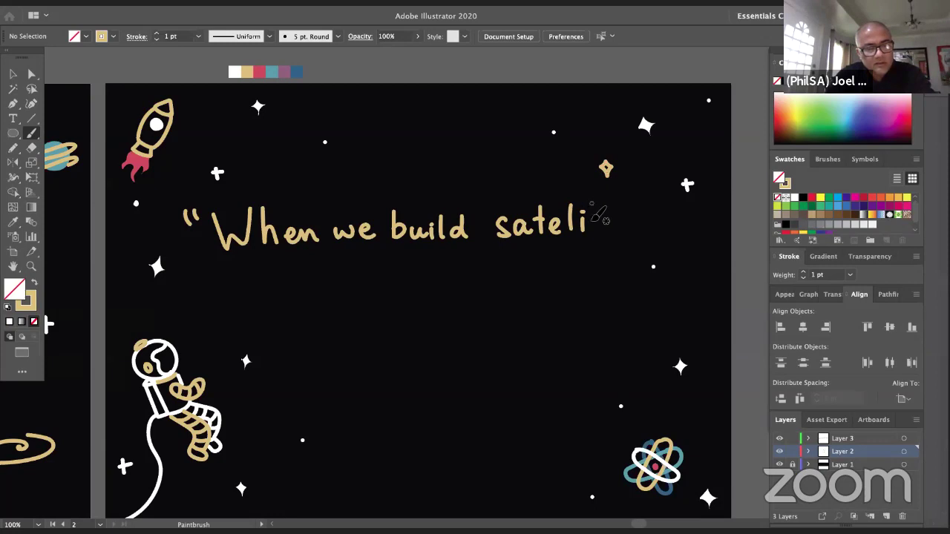
pyautogui.press('v')
pyautogui.press('super+z')
pyautogui.press('super+z')
pyautogui.moveTo(580, 207)
pyautogui.mouseDown()
pyautogui.moveTo(583, 235)
pyautogui.moveTo(591, 219)
pyautogui.moveTo(603, 235)
pyautogui.moveTo(633, 233)
pyautogui.mouseUp()
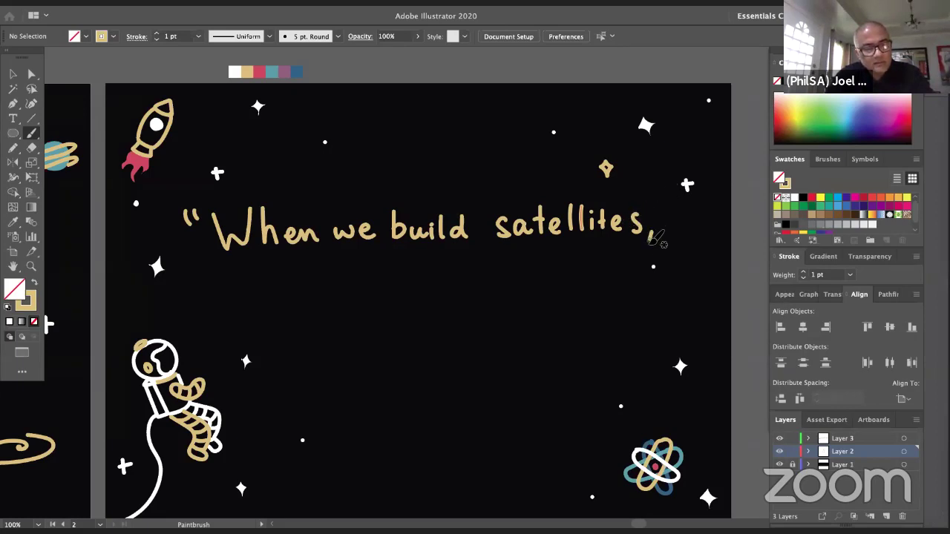
pyautogui.moveTo(654, 225); pyautogui.dragTo(650, 239)
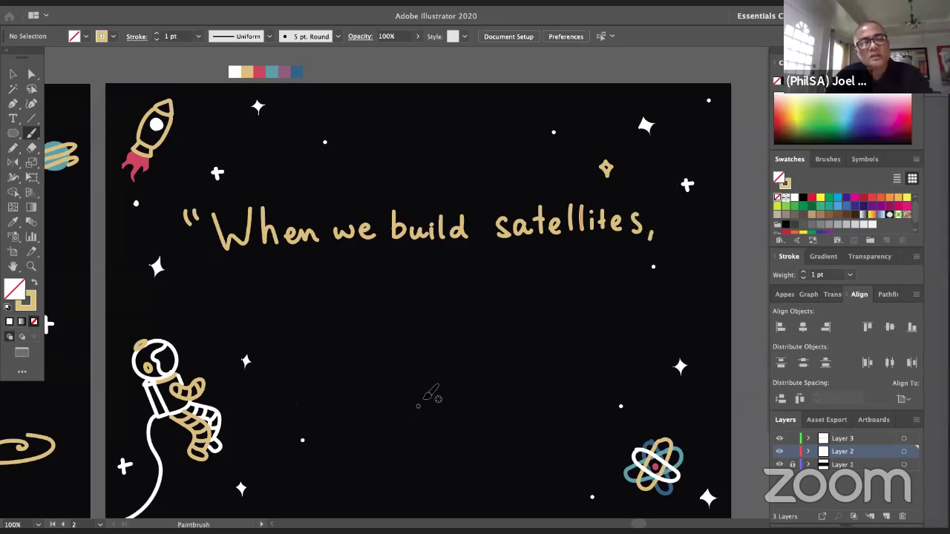
# Recolour the small gold star above "satellites," white by sampling the larger white star near it
pyautogui.press('v')
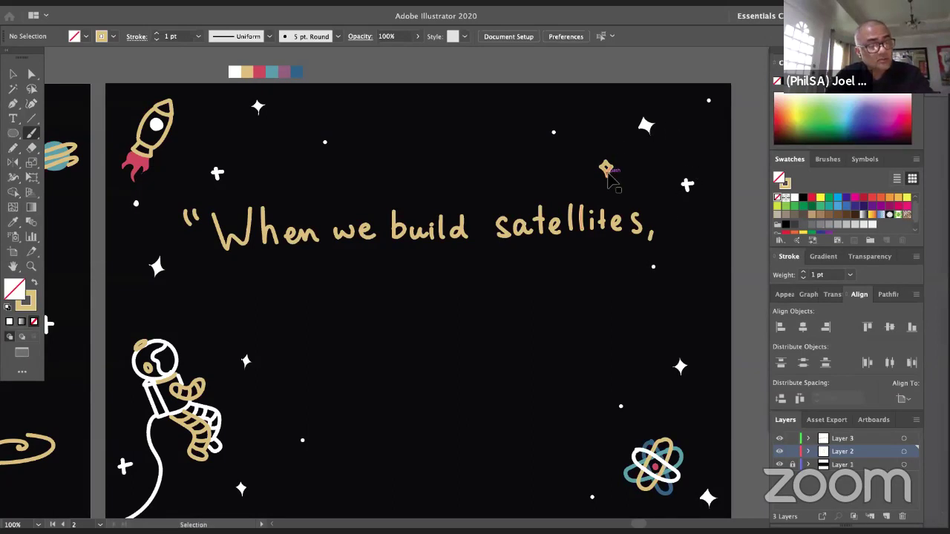
pyautogui.click(607, 171)
pyautogui.press('i')
pyautogui.click(646, 126)
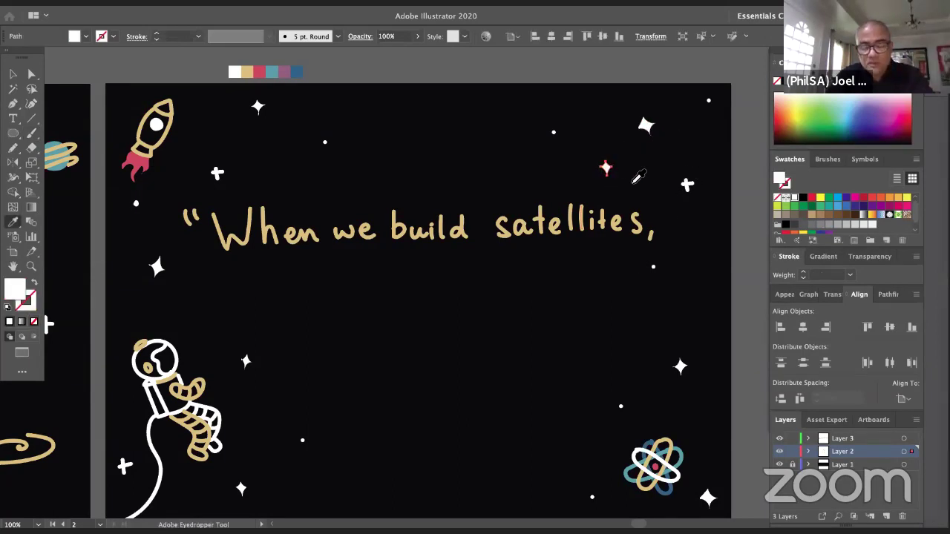
pyautogui.press('v')
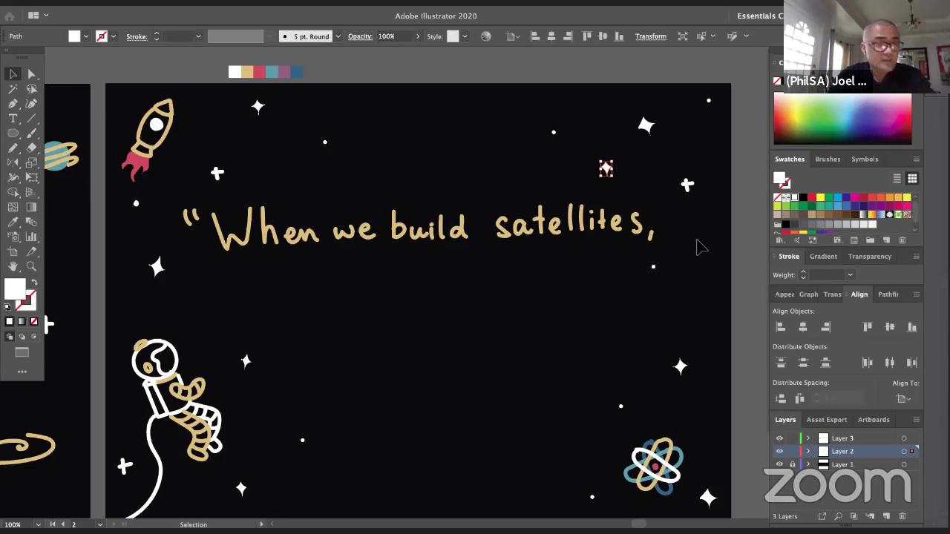
# Move the small white star slightly left and the white dot below the comma right, away from the lettering
pyautogui.click(697, 247)
pyautogui.moveTo(607, 172); pyautogui.dragTo(588, 175)
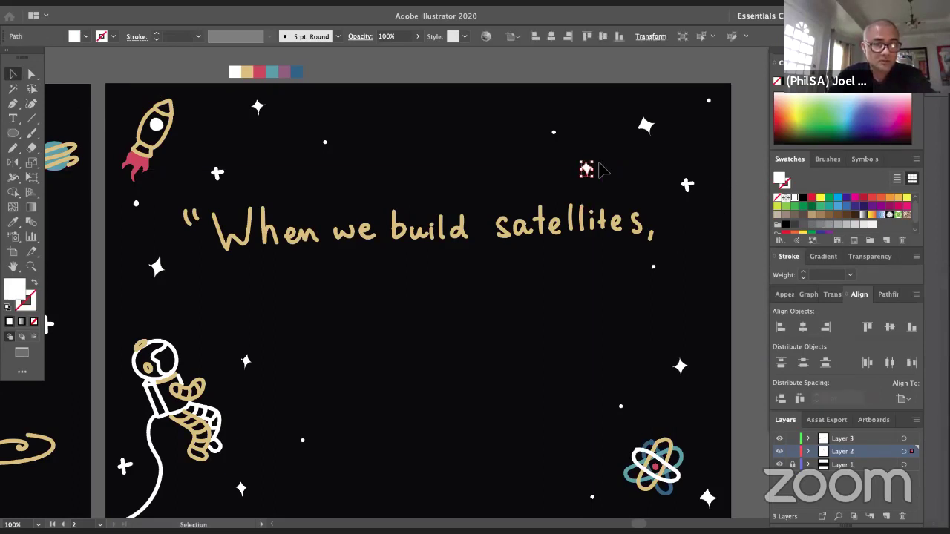
pyautogui.moveTo(658, 272); pyautogui.dragTo(696, 273)
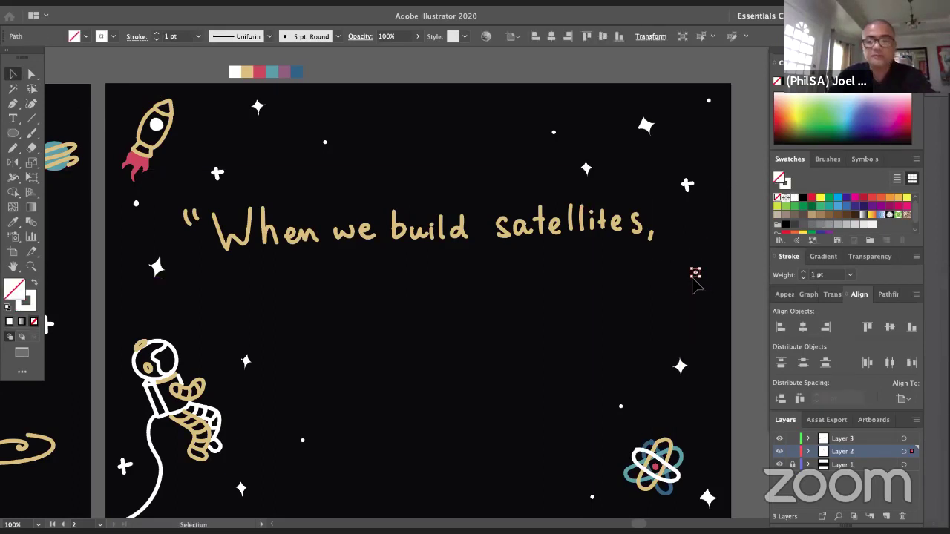
pyautogui.press('Delete')
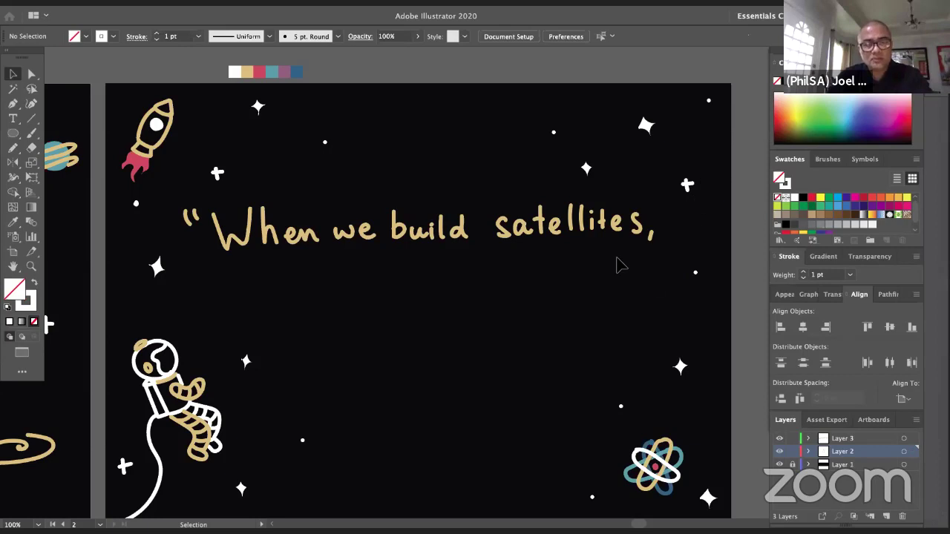
# Move the whole word "satellites," slightly down and closer to "build"
pyautogui.moveTo(499, 210); pyautogui.dragTo(658, 278)
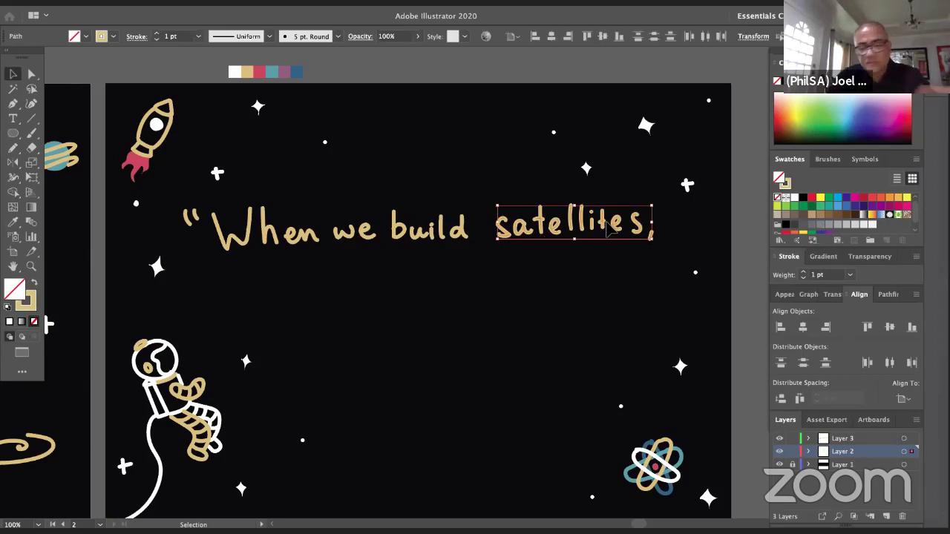
pyautogui.moveTo(500, 201); pyautogui.dragTo(646, 270)
pyautogui.moveTo(613, 225); pyautogui.dragTo(613, 226)
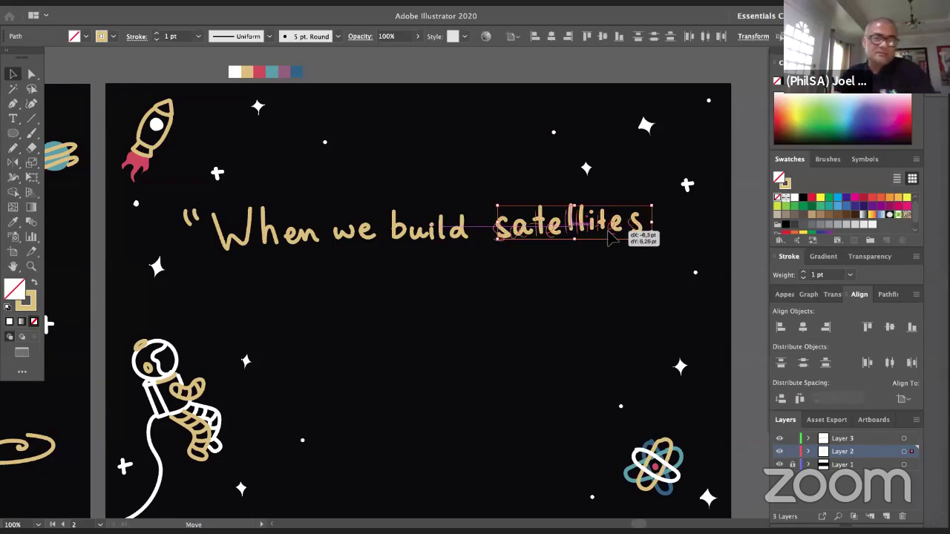
pyautogui.click(602, 278)
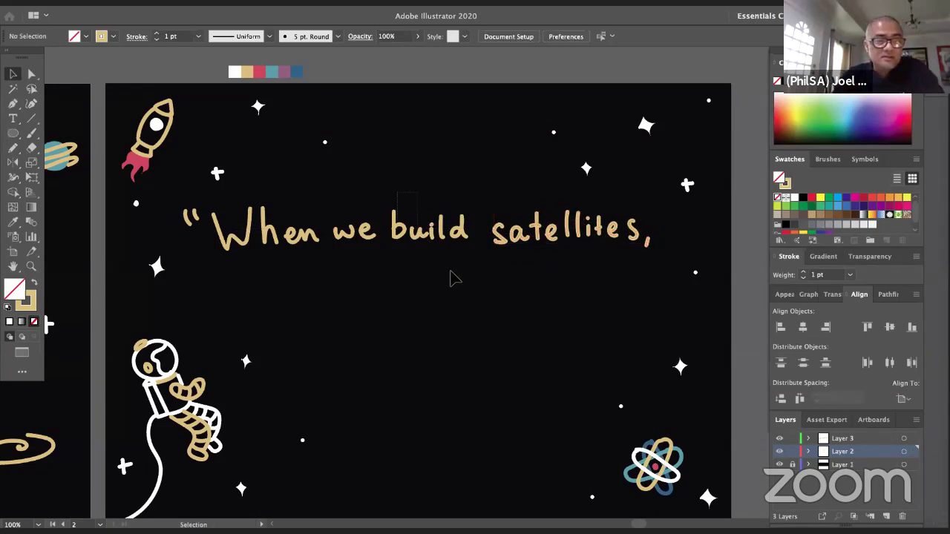
# Nudge the word "build" slightly toward "satellites," to even out the word spacing
pyautogui.moveTo(451, 272); pyautogui.dragTo(459, 278)
pyautogui.moveTo(456, 233); pyautogui.dragTo(460, 231)
pyautogui.click(455, 307)
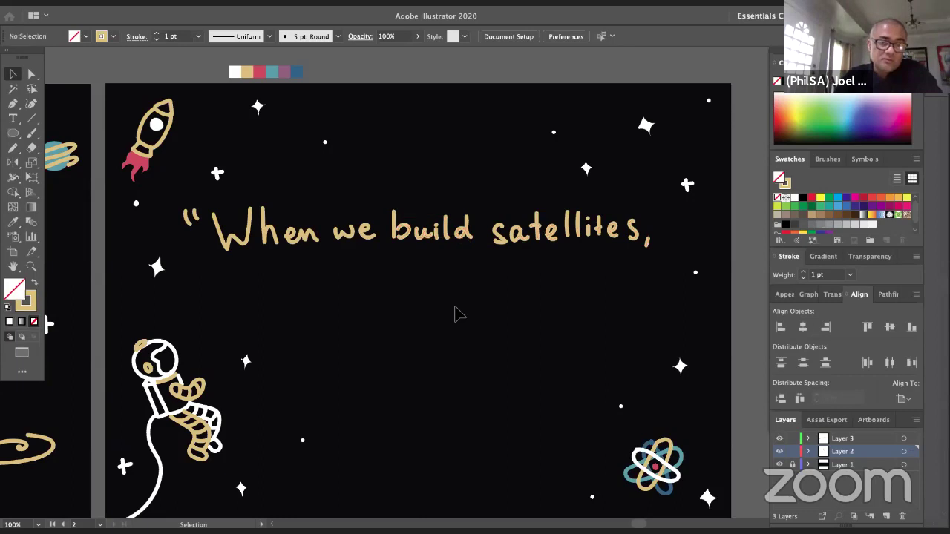
pyautogui.press('super+z')
pyautogui.moveTo(385, 190); pyautogui.dragTo(459, 272)
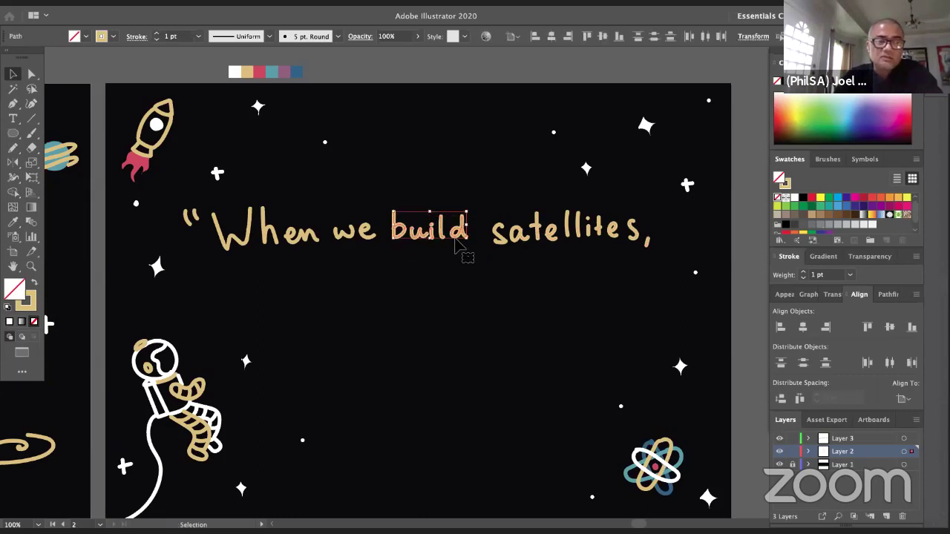
pyautogui.moveTo(455, 233); pyautogui.dragTo(461, 236)
pyautogui.click(462, 270)
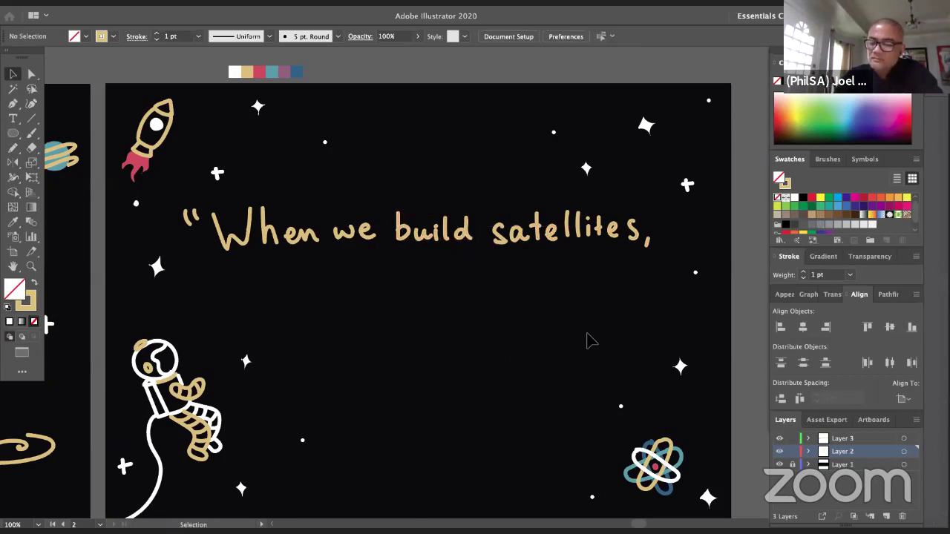
# Handwrite "we als" in gold brush strokes on a second line below "When we build satellites,"
pyautogui.press('b')
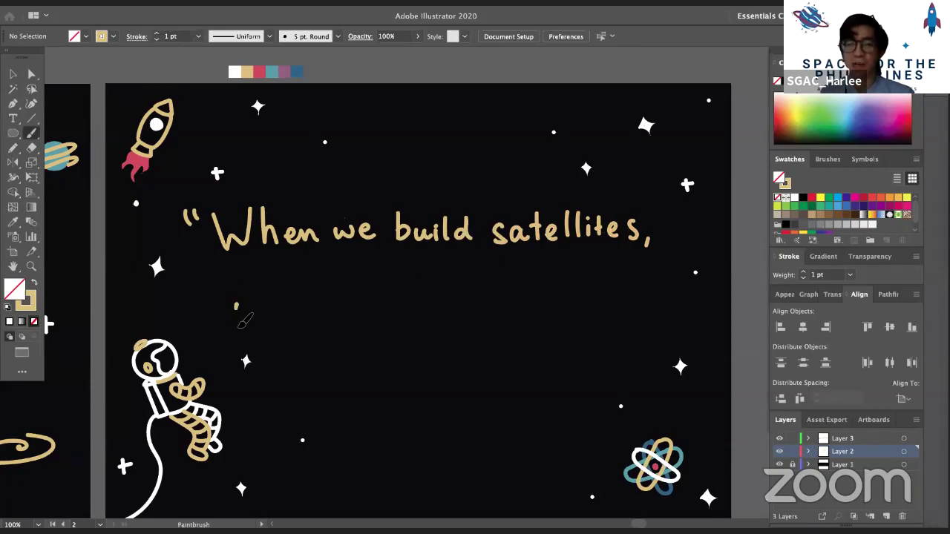
pyautogui.moveTo(238, 328)
pyautogui.mouseDown()
pyautogui.moveTo(260, 308)
pyautogui.moveTo(253, 325)
pyautogui.moveTo(256, 306)
pyautogui.moveTo(281, 323)
pyautogui.mouseUp()
pyautogui.press('super+z')
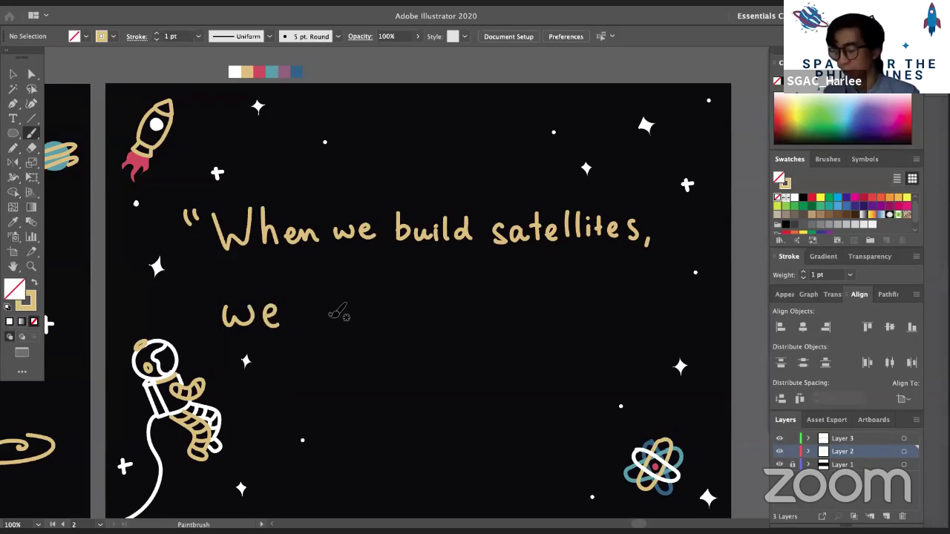
pyautogui.moveTo(336, 307); pyautogui.dragTo(338, 325)
pyautogui.moveTo(349, 288)
pyautogui.mouseDown()
pyautogui.moveTo(352, 323)
pyautogui.moveTo(363, 323)
pyautogui.mouseUp()
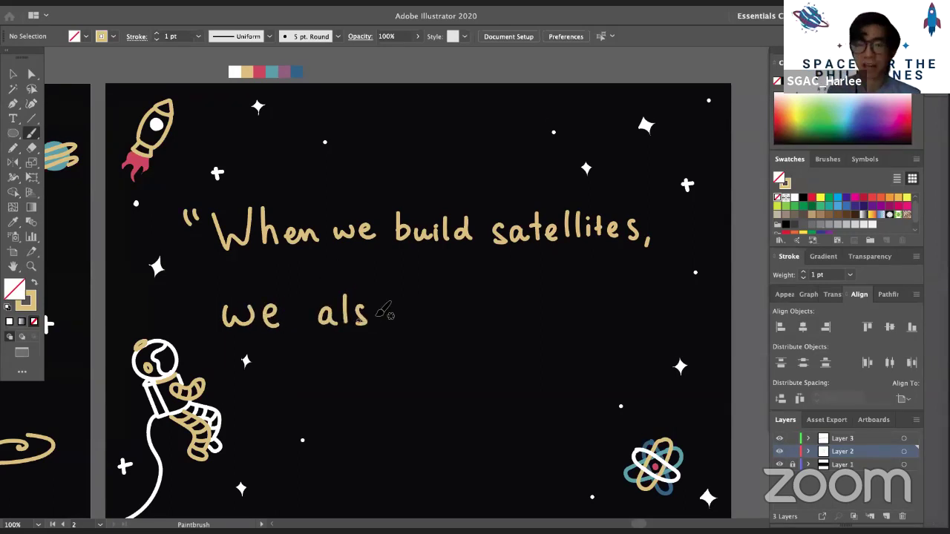
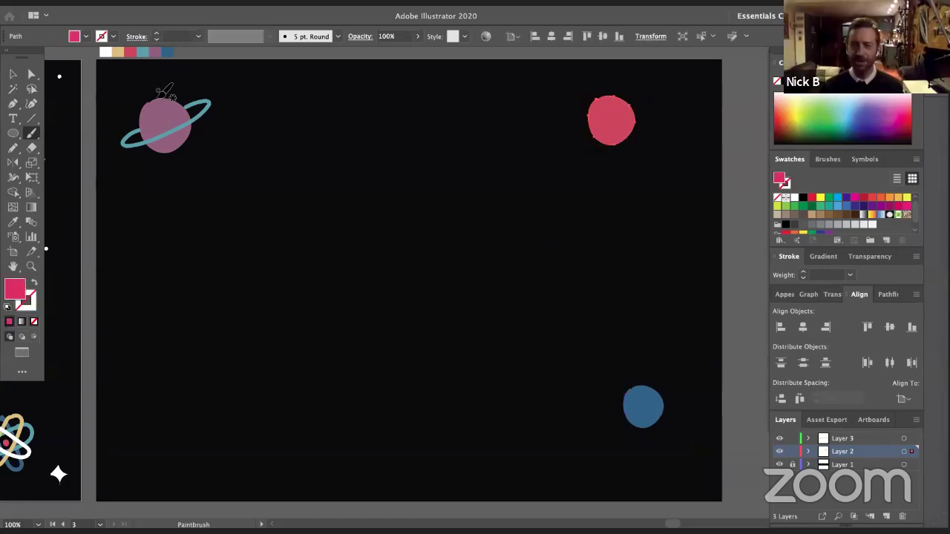
pyautogui.click(119, 54)
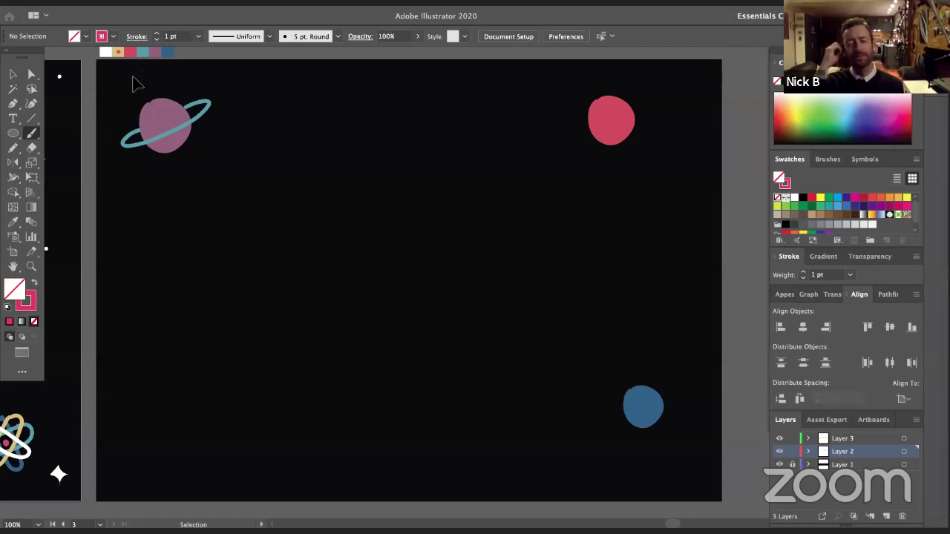
pyautogui.hotkey('ctrl', 'z')
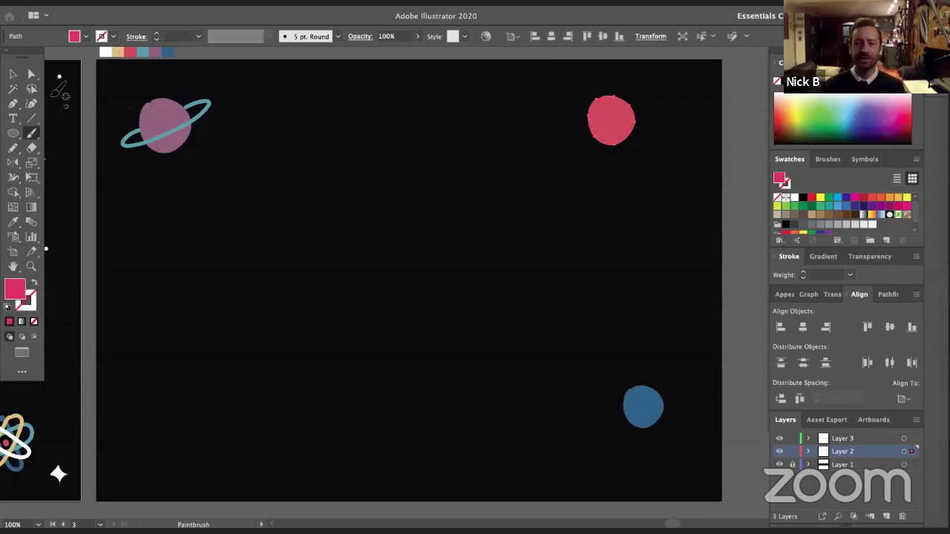
pyautogui.click(13, 74)
pyautogui.click(32, 133)
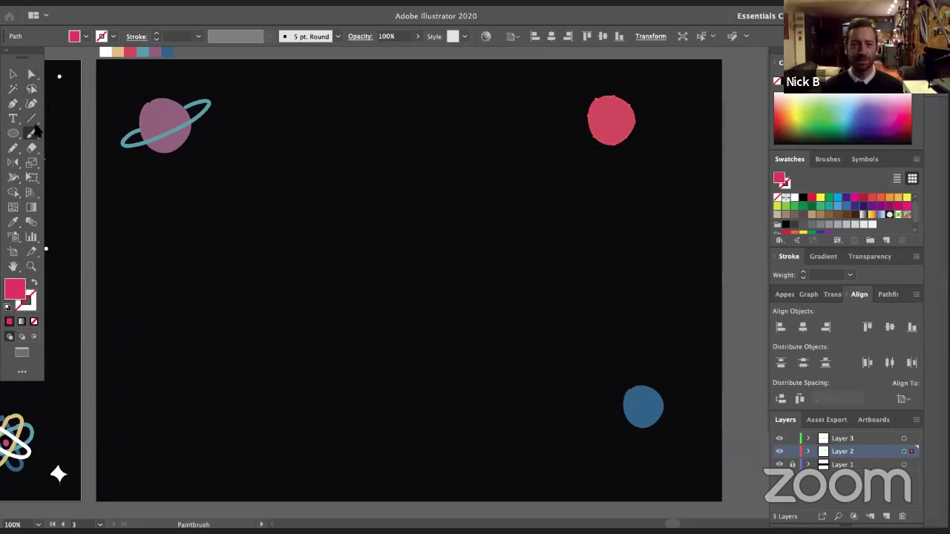
# With nothing selected, sample the palette's dark blue, apply it as the stroke colour and brush looping rings around the red planet
pyautogui.keyDown('super'); pyautogui.click(277, 167); pyautogui.keyUp('super')
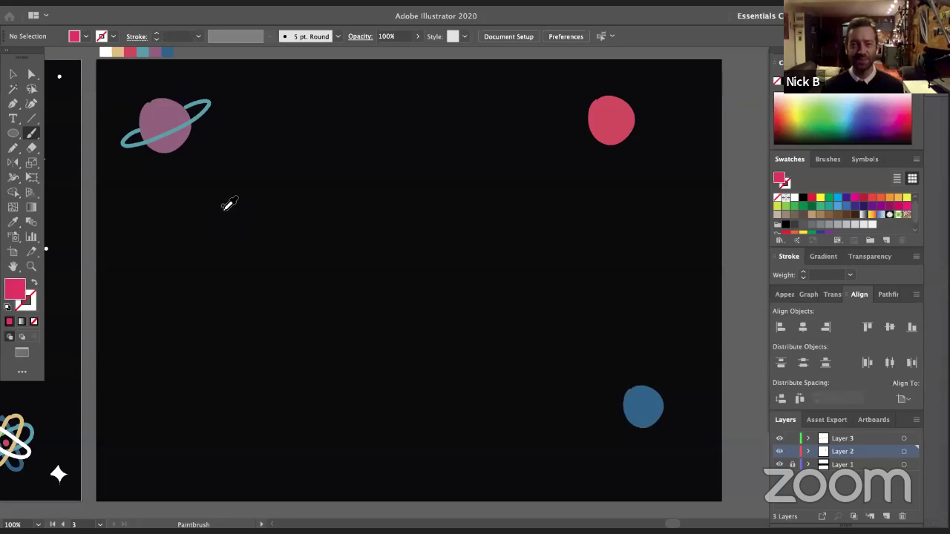
pyautogui.press('i')
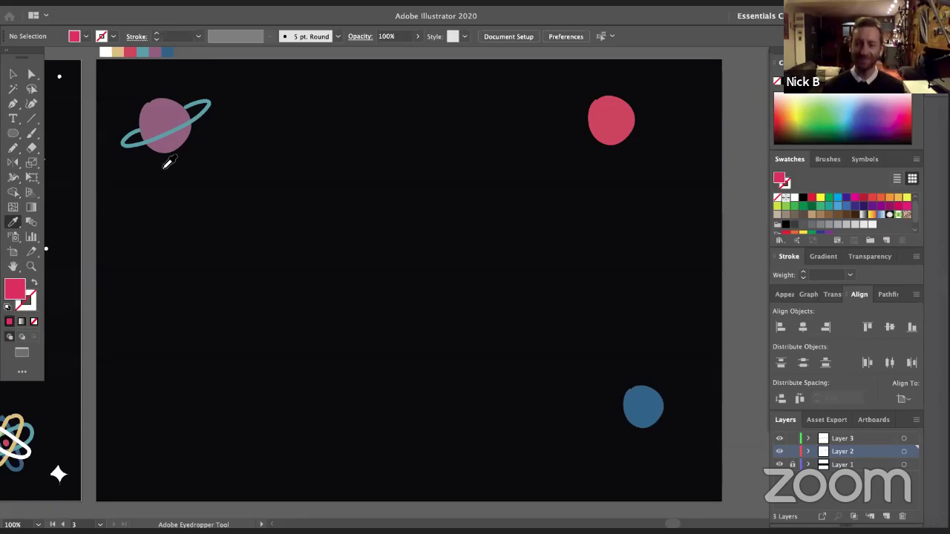
pyautogui.click(31, 133)
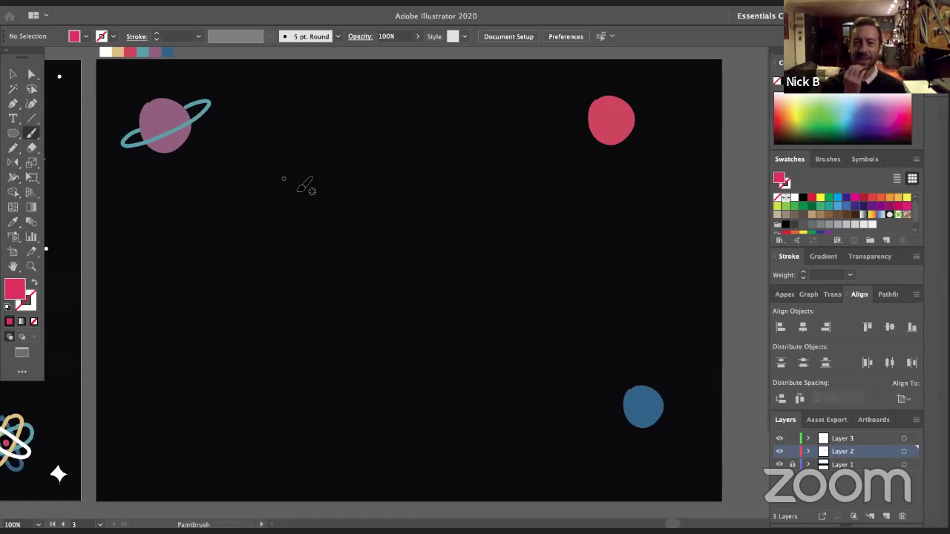
pyautogui.press('space')
pyautogui.moveTo(319, 284)
pyautogui.mouseDown()
pyautogui.moveTo(335, 259)
pyautogui.moveTo(417, 301)
pyautogui.moveTo(382, 293)
pyautogui.moveTo(361, 326)
pyautogui.mouseUp()
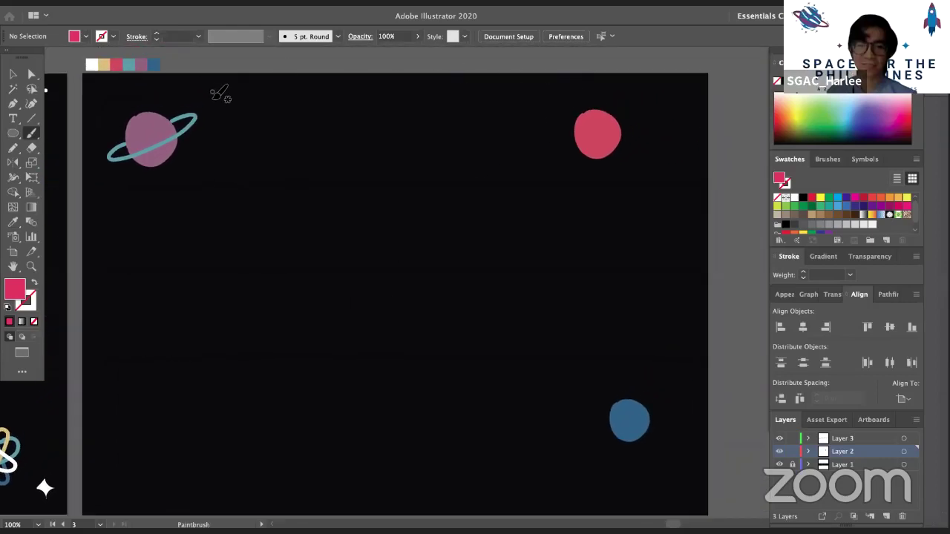
pyautogui.press('i')
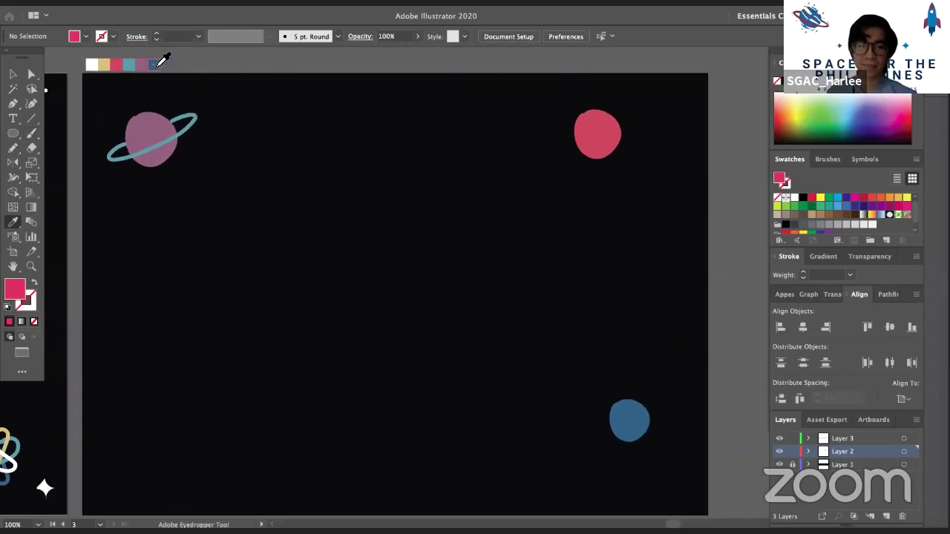
pyautogui.click(154, 65)
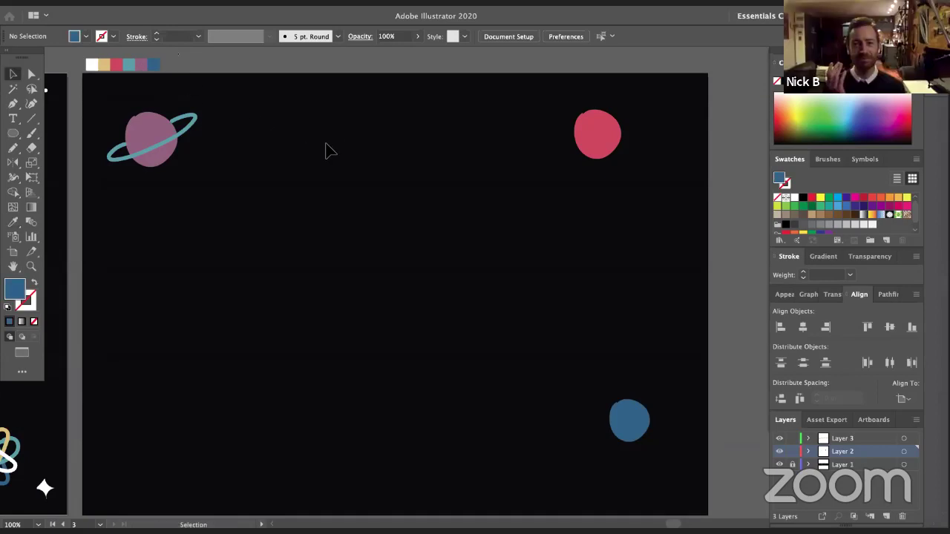
pyautogui.press('b')
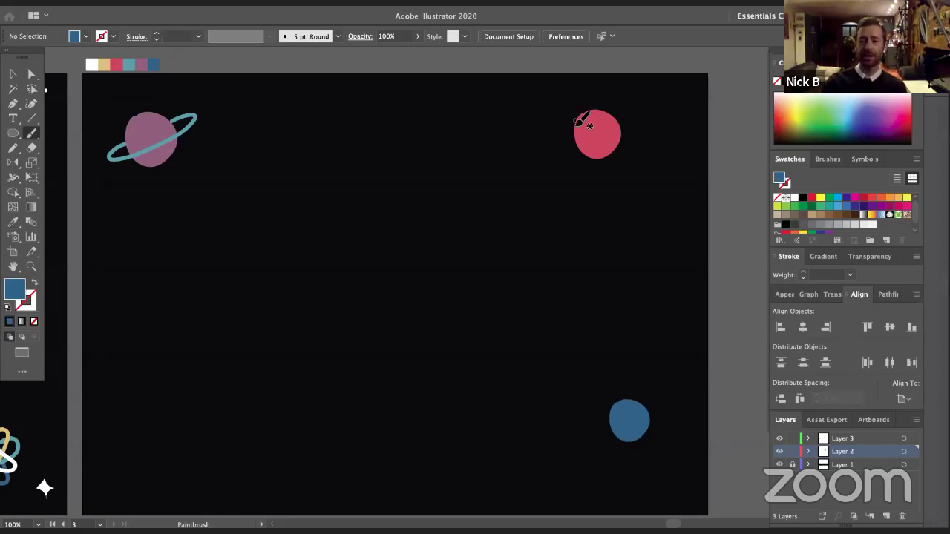
pyautogui.moveTo(571, 126); pyautogui.dragTo(630, 121)
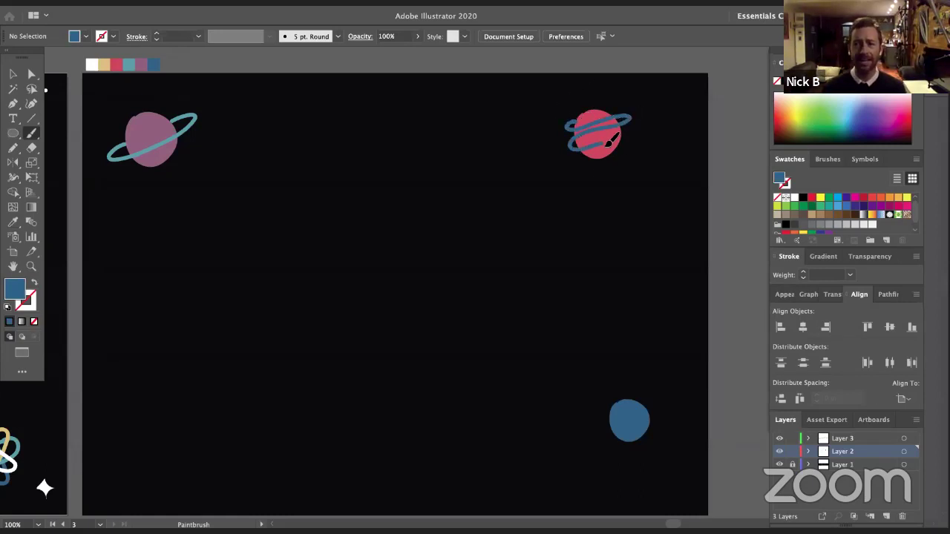
pyautogui.hotkey('ctrl', 'z')
pyautogui.hotkey('ctrl', 'z')
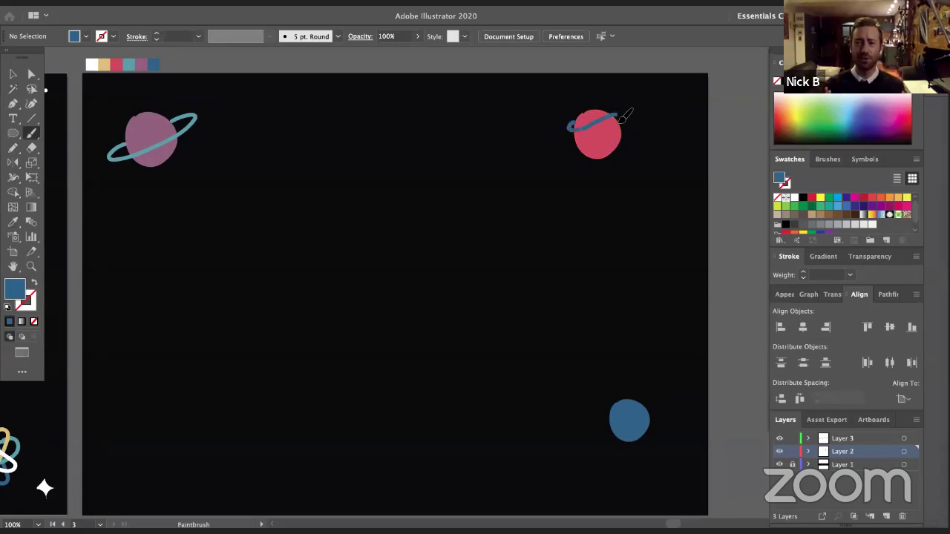
pyautogui.hotkey('shift', 'x')
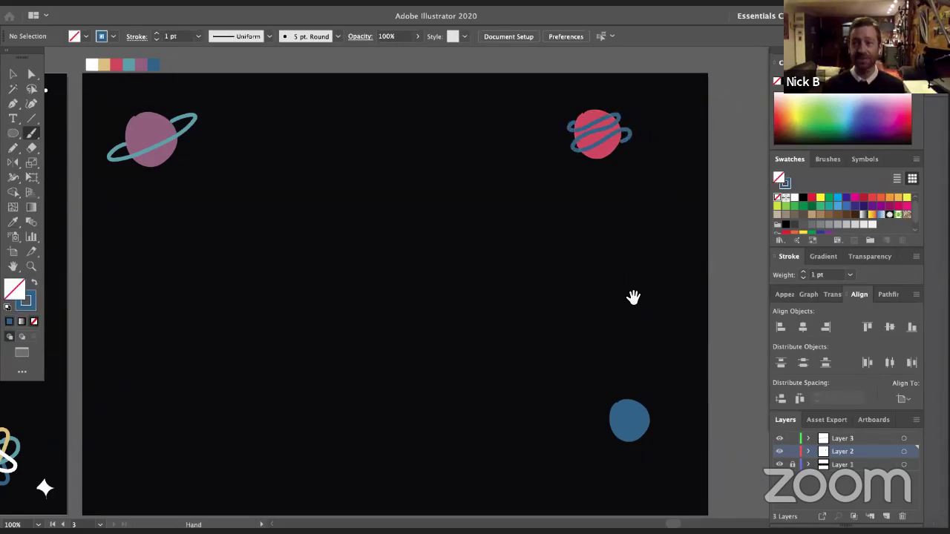
pyautogui.moveTo(630, 297)
pyautogui.mouseDown()
pyautogui.moveTo(663, 263)
pyautogui.moveTo(657, 278)
pyautogui.moveTo(683, 333)
pyautogui.moveTo(626, 334)
pyautogui.mouseUp()
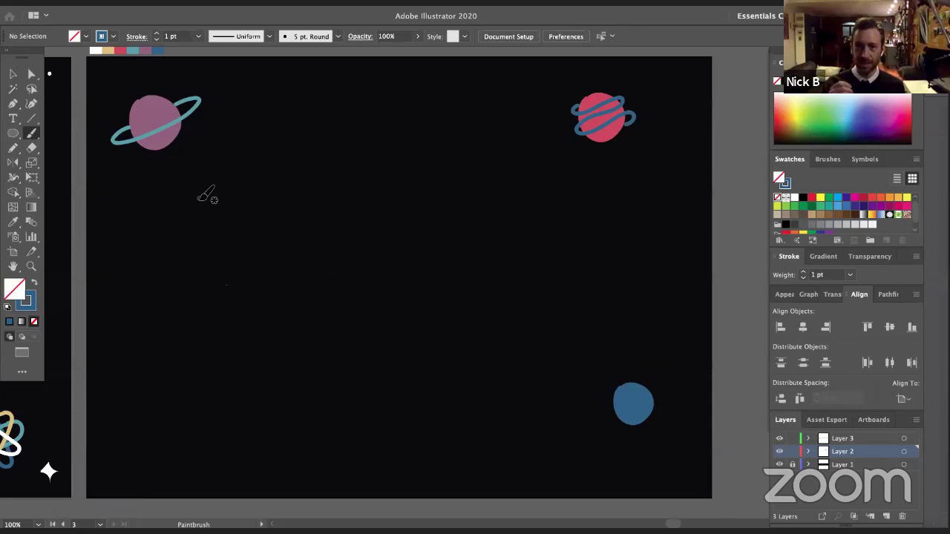
# Sample the palette's gold as the brush stroke colour and handwrite an opening quotation mark and "A lot more than" below the purple planet
pyautogui.press('i')
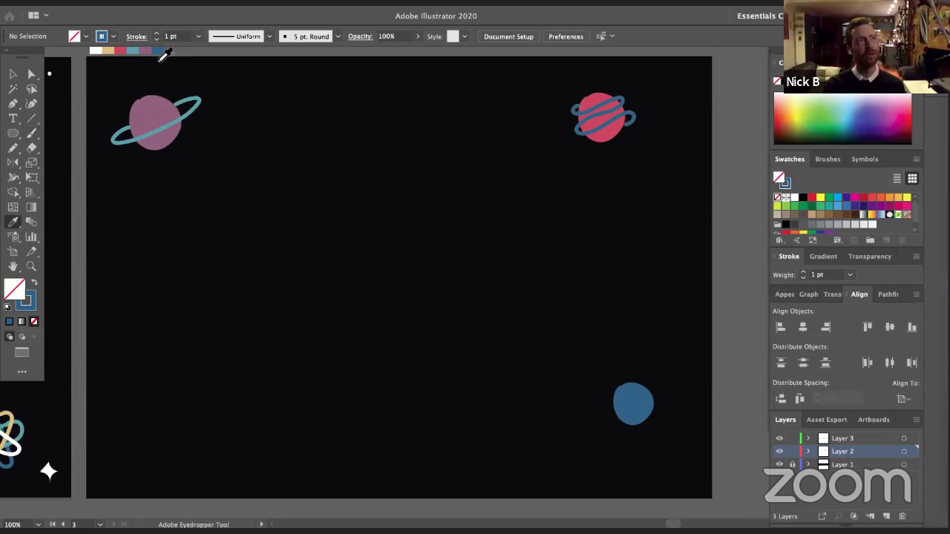
pyautogui.click(158, 51)
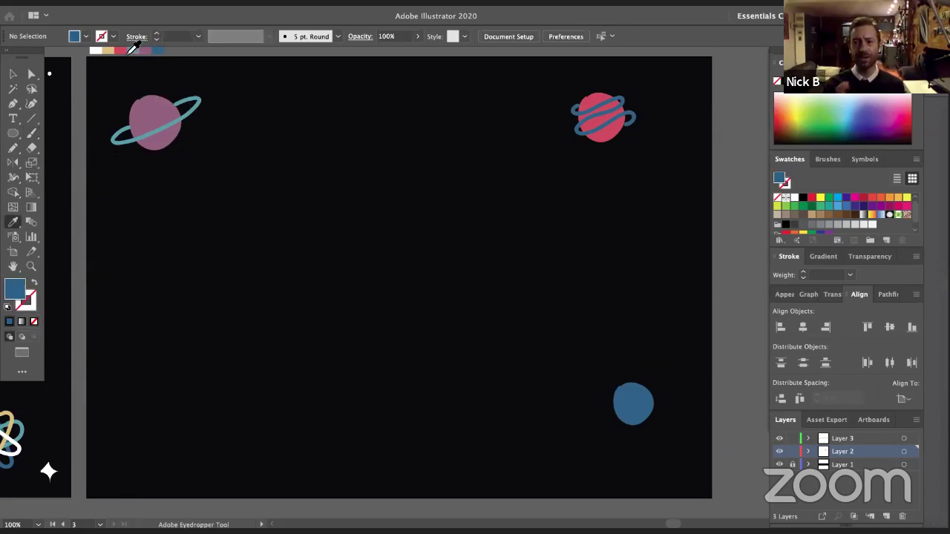
pyautogui.click(113, 52)
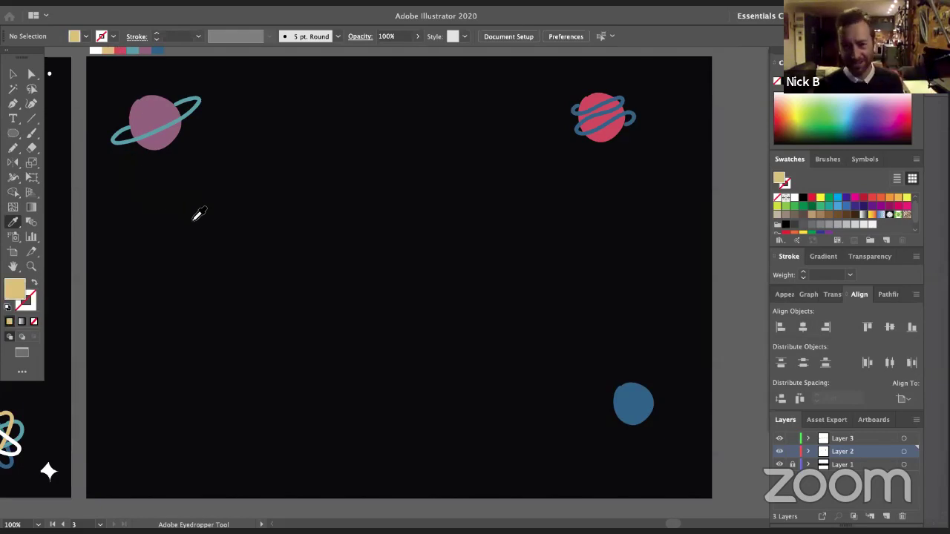
pyautogui.press('v')
pyautogui.press('b')
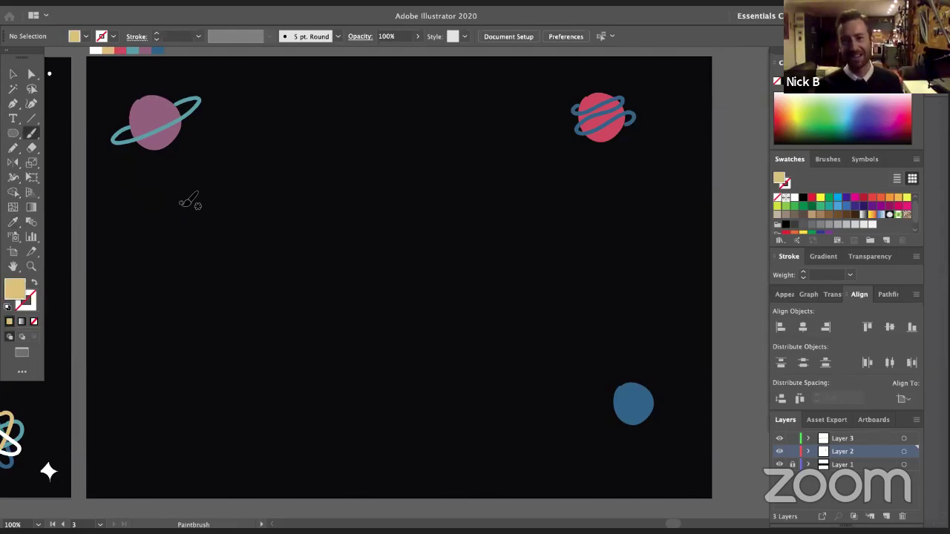
pyautogui.hotkey('shift', 'x')
pyautogui.moveTo(190, 196); pyautogui.dragTo(192, 209)
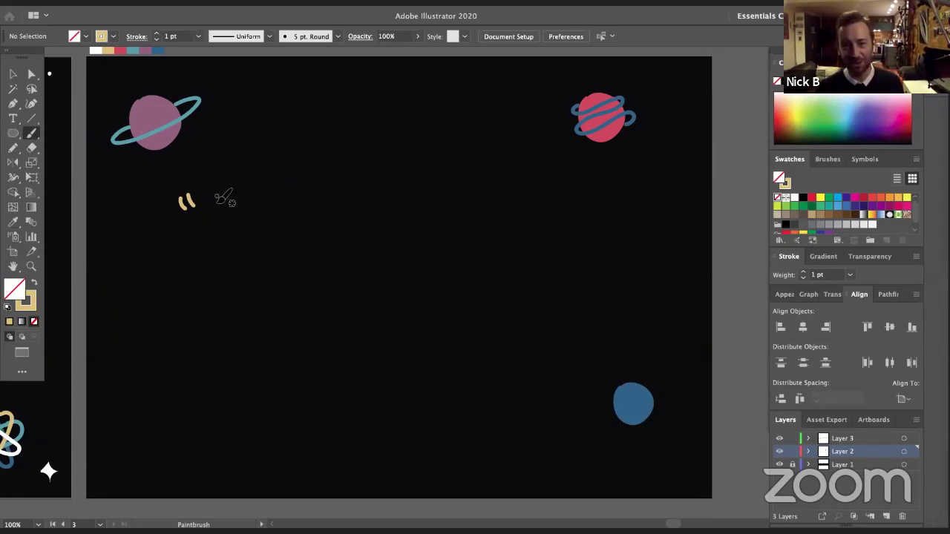
pyautogui.moveTo(210, 222)
pyautogui.mouseDown()
pyautogui.moveTo(224, 210)
pyautogui.moveTo(251, 217)
pyautogui.moveTo(268, 203)
pyautogui.moveTo(279, 217)
pyautogui.mouseUp()
pyautogui.moveTo(272, 202); pyautogui.dragTo(286, 200)
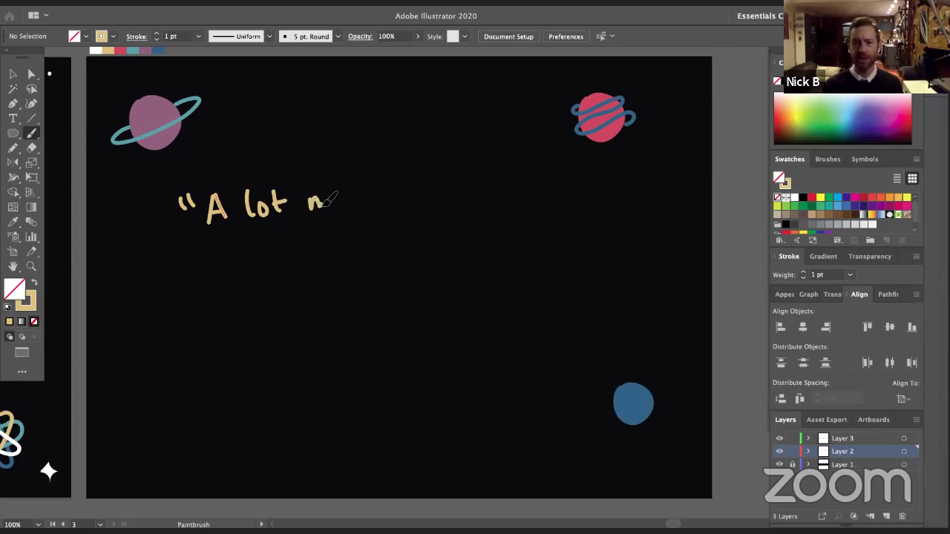
pyautogui.moveTo(347, 208); pyautogui.dragTo(346, 196)
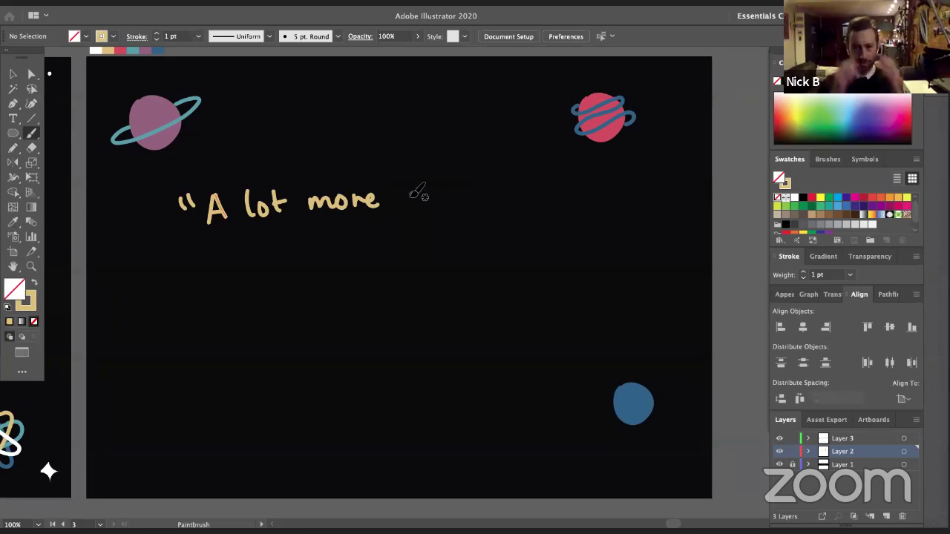
pyautogui.moveTo(407, 190)
pyautogui.mouseDown()
pyautogui.moveTo(424, 209)
pyautogui.moveTo(470, 198)
pyautogui.mouseUp()
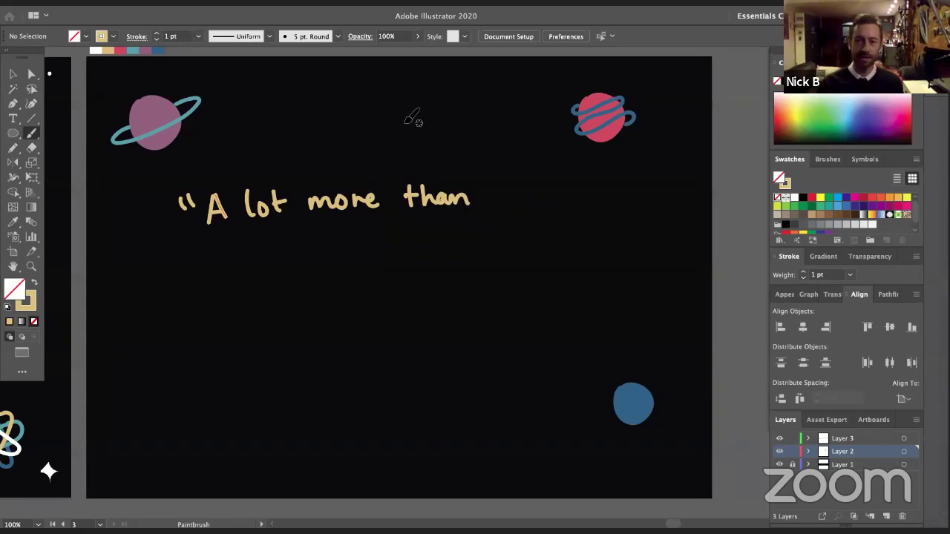
# Sample white from the palette and handwrite "science" at the end of the quote's first line
pyautogui.press('space')
pyautogui.moveTo(446, 151); pyautogui.dragTo(478, 171)
pyautogui.press('i')
pyautogui.click(134, 68)
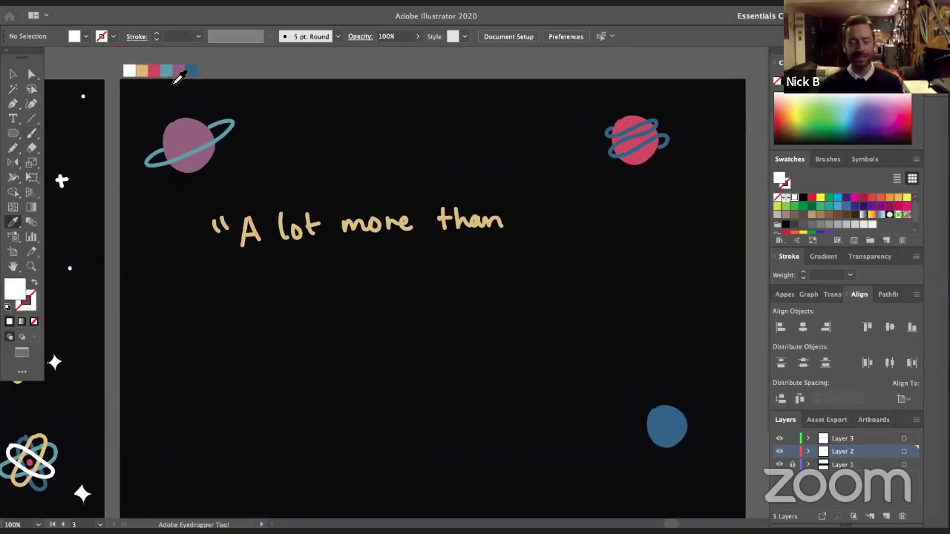
pyautogui.press('b')
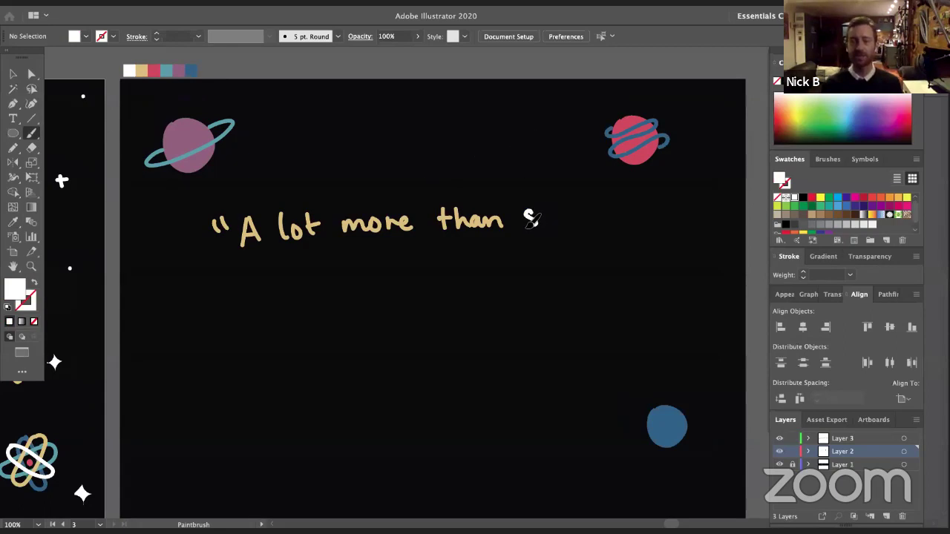
pyautogui.moveTo(528, 222)
pyautogui.mouseDown()
pyautogui.moveTo(553, 229)
pyautogui.moveTo(565, 217)
pyautogui.moveTo(575, 228)
pyautogui.moveTo(616, 227)
pyautogui.mouseUp()
pyautogui.moveTo(620, 222); pyautogui.dragTo(631, 224)
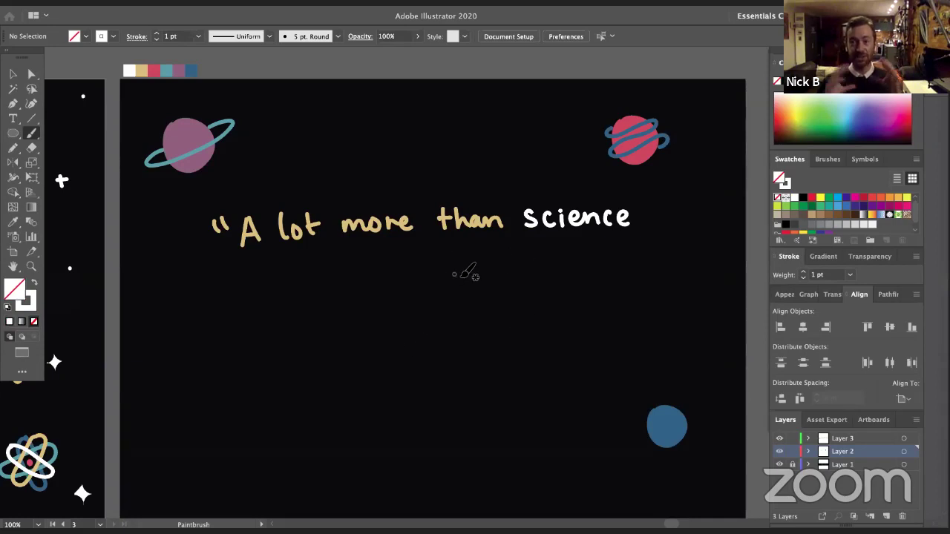
# Sample gold from the palette and handwrite "and" at the start of a second line, redrawing its "d"
pyautogui.press('i')
pyautogui.click(141, 71)
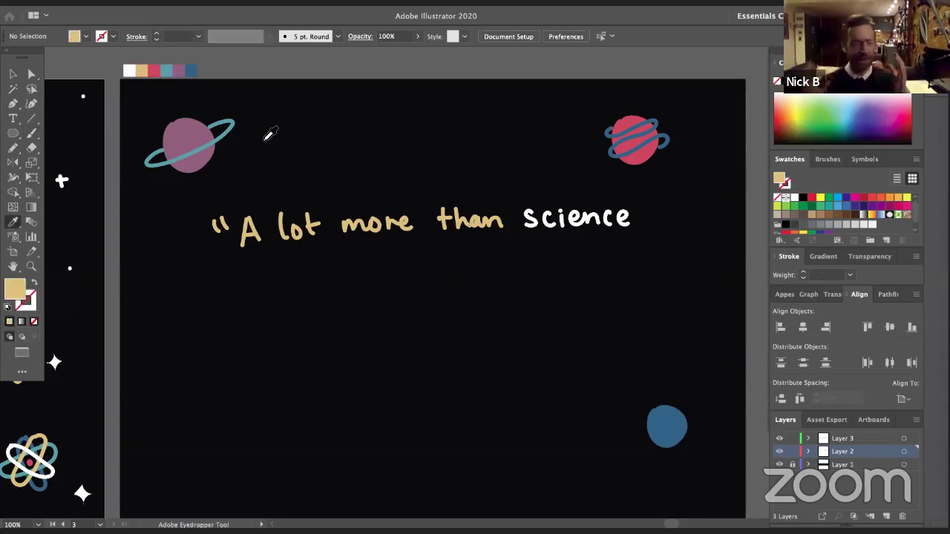
pyautogui.press('b')
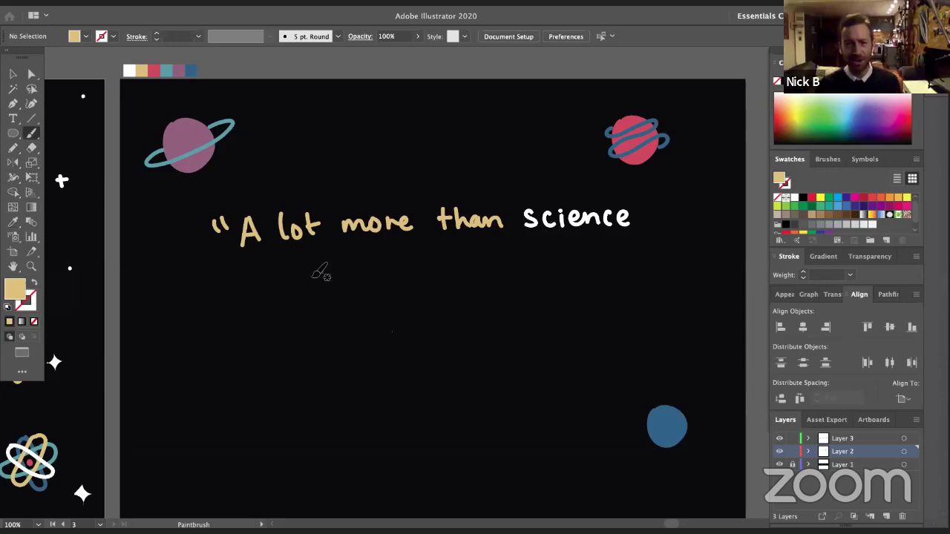
pyautogui.moveTo(242, 280)
pyautogui.mouseDown()
pyautogui.moveTo(227, 290)
pyautogui.moveTo(288, 293)
pyautogui.mouseUp()
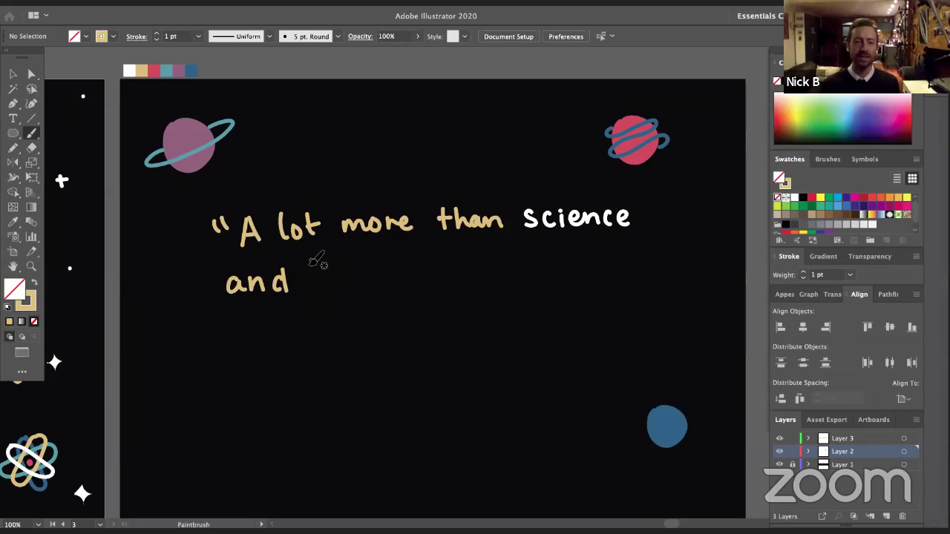
pyautogui.press('super+z')
pyautogui.press('super+z')
pyautogui.moveTo(281, 282); pyautogui.dragTo(287, 292)
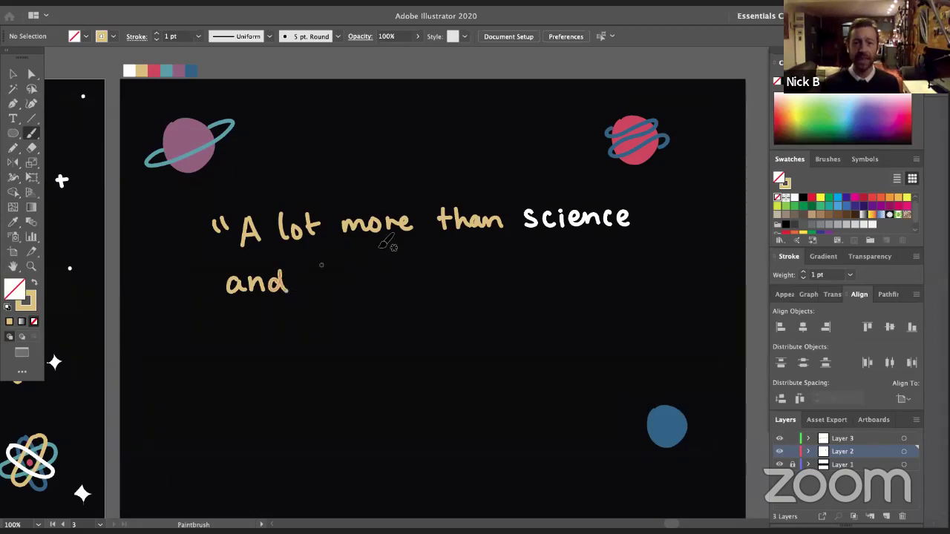
# Sample white from the palette and handwrite "technology" after "and" on the second line
pyautogui.press('i')
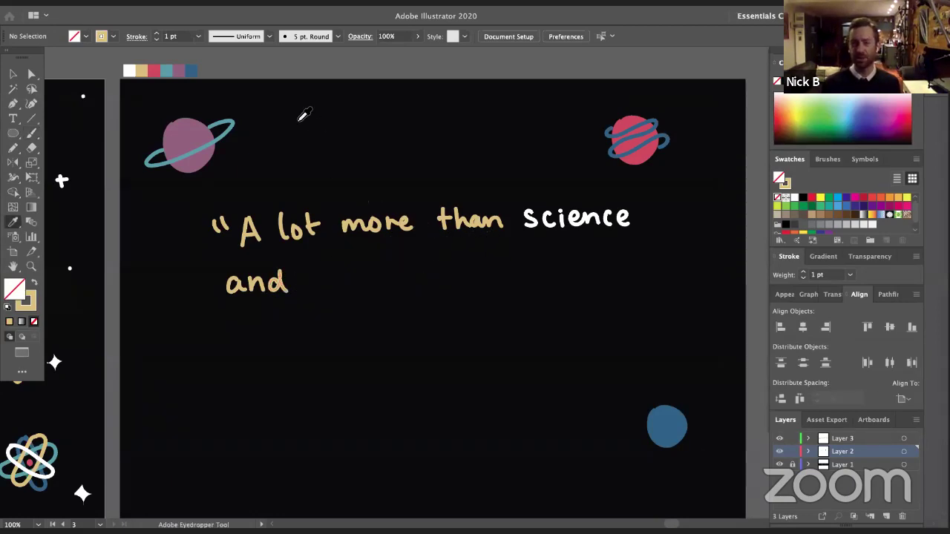
pyautogui.click(129, 70)
pyautogui.press('b')
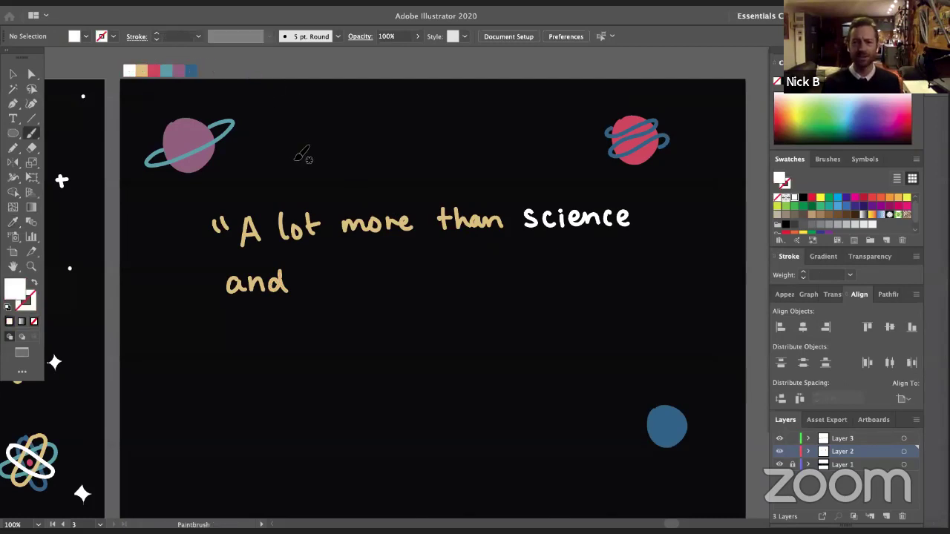
pyautogui.moveTo(321, 257)
pyautogui.mouseDown()
pyautogui.moveTo(319, 290)
pyautogui.moveTo(335, 267)
pyautogui.moveTo(331, 284)
pyautogui.moveTo(363, 291)
pyautogui.mouseUp()
pyautogui.moveTo(365, 280)
pyautogui.mouseDown()
pyautogui.moveTo(400, 288)
pyautogui.moveTo(413, 276)
pyautogui.moveTo(420, 289)
pyautogui.moveTo(471, 272)
pyautogui.moveTo(462, 297)
pyautogui.mouseUp()
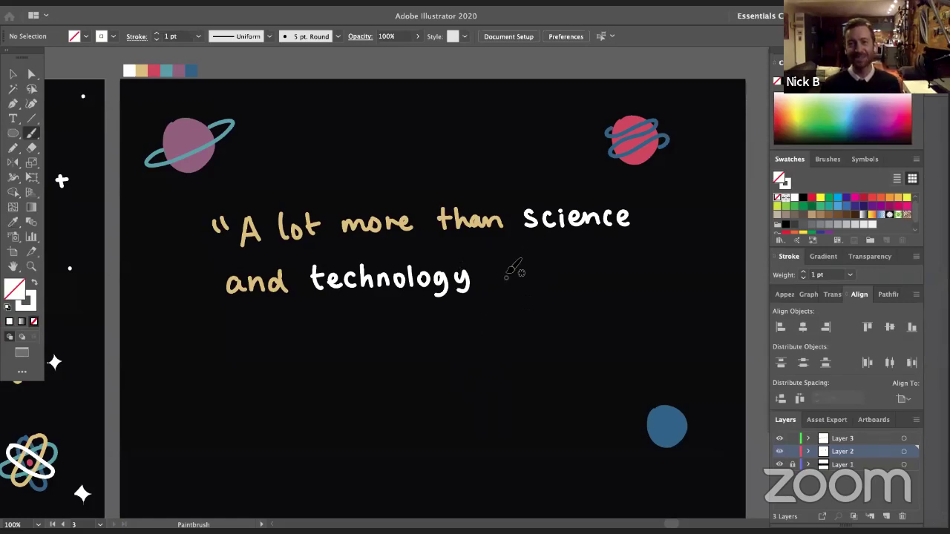
# Sample the palette's dark blue and handwrite "matters" after "technology" on the second line
pyautogui.press('i')
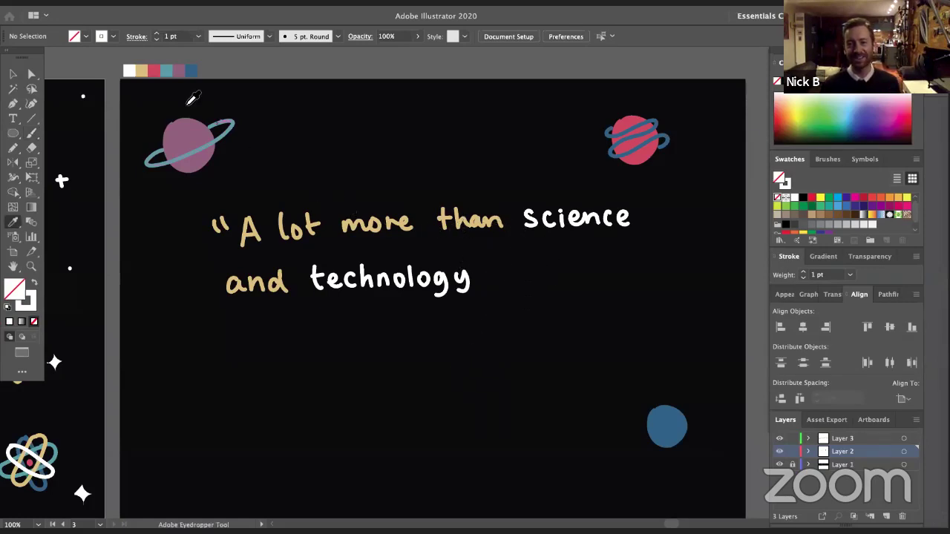
pyautogui.click(156, 69)
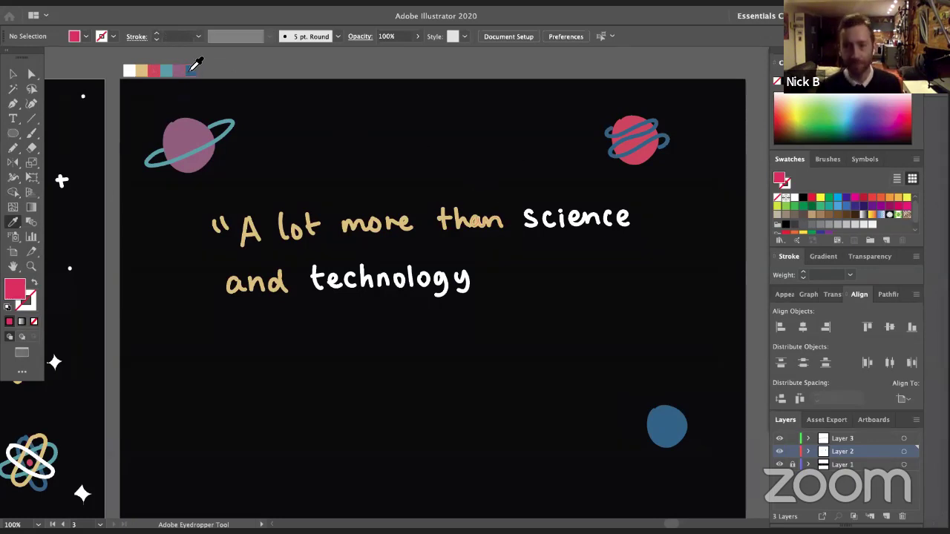
pyautogui.click(192, 69)
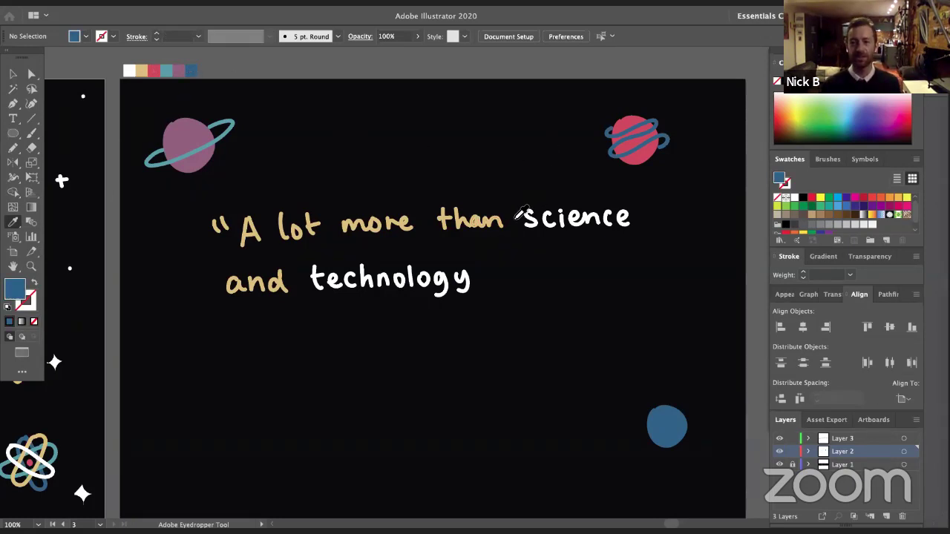
pyautogui.press('b')
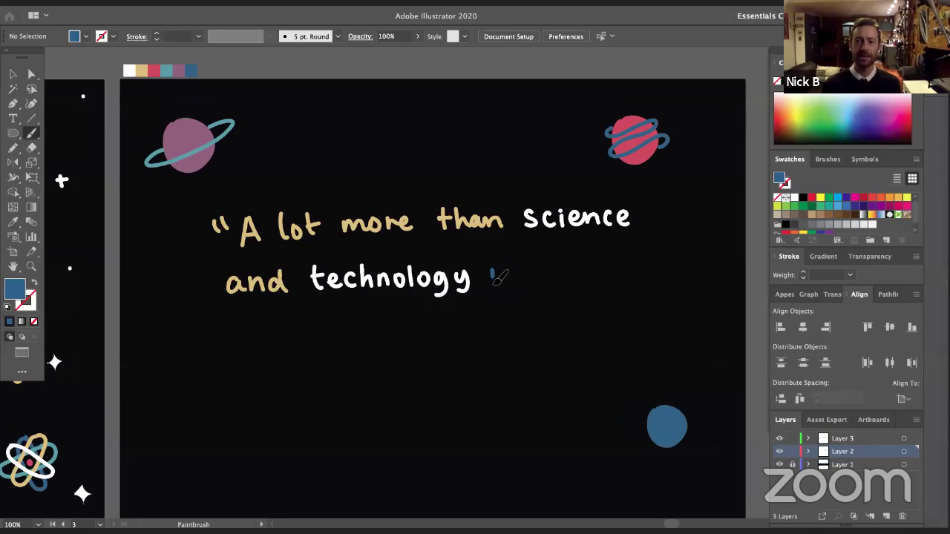
pyautogui.moveTo(492, 282); pyautogui.dragTo(548, 282)
pyautogui.moveTo(539, 270); pyautogui.dragTo(601, 282)
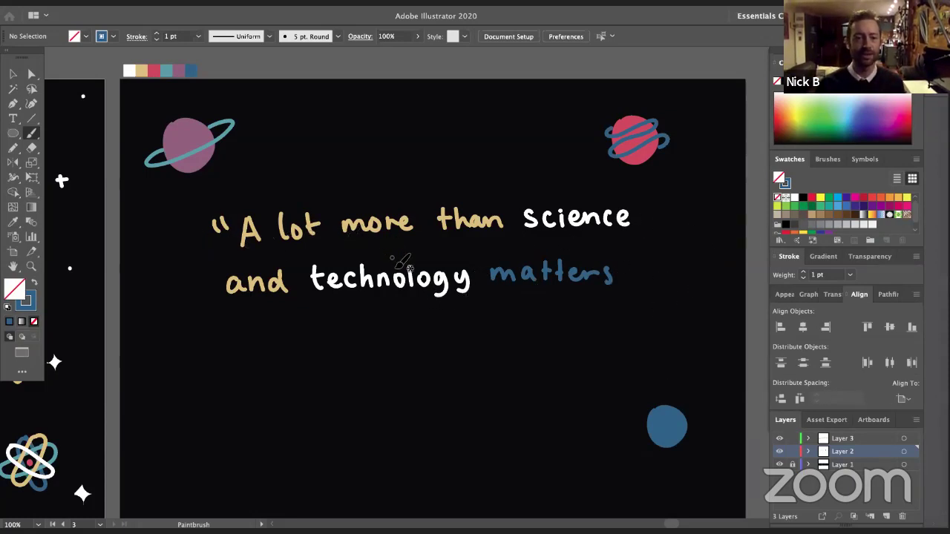
# Sample the gold from the existing lettering and brush the closing quotation mark after "matters"
pyautogui.press('i')
pyautogui.click(238, 226)
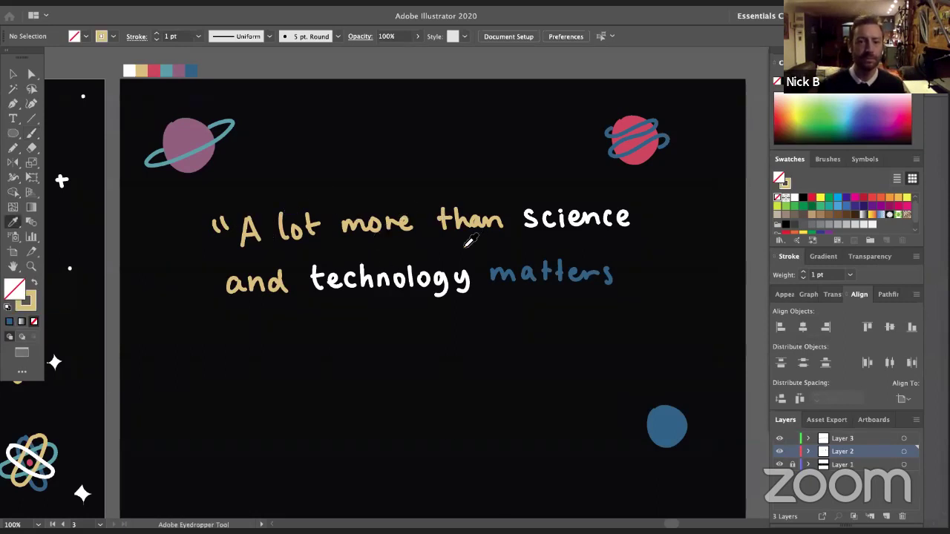
pyautogui.press('b')
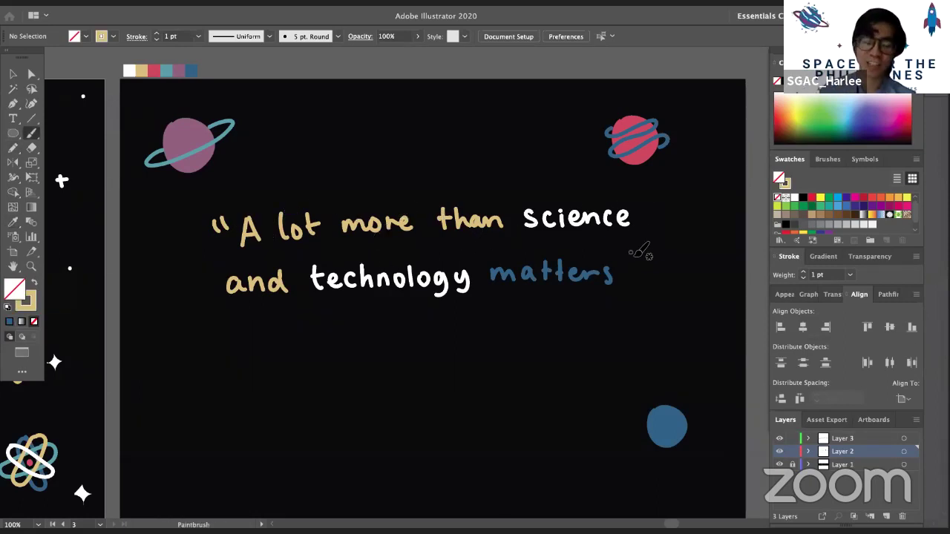
pyautogui.moveTo(635, 255); pyautogui.dragTo(641, 267)
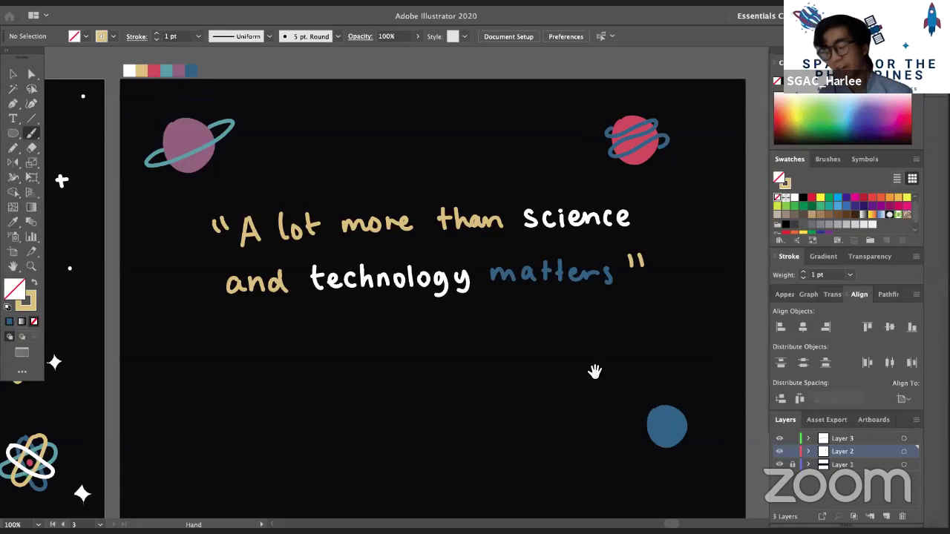
# Brush a gold dash and the quoted author's first name below the quote, redrawing the "o"
pyautogui.moveTo(596, 373); pyautogui.dragTo(617, 345)
pyautogui.press('space')
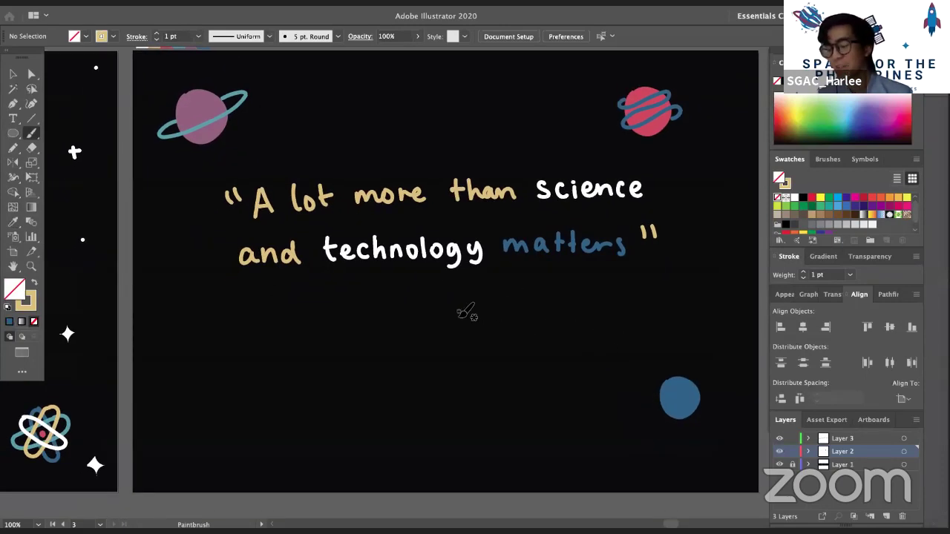
pyautogui.moveTo(338, 318); pyautogui.dragTo(349, 318)
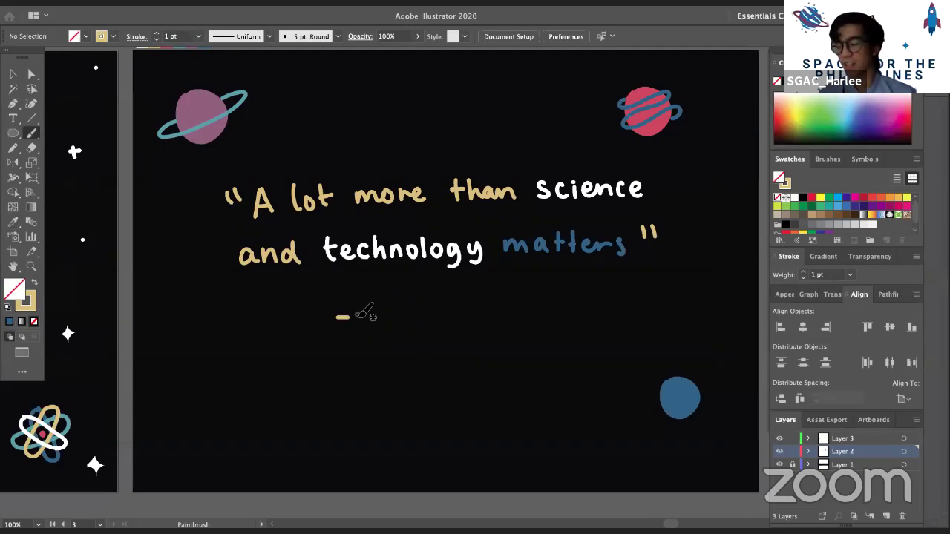
pyautogui.moveTo(362, 307)
pyautogui.mouseDown()
pyautogui.moveTo(378, 327)
pyautogui.moveTo(414, 325)
pyautogui.mouseUp()
pyautogui.moveTo(425, 307); pyautogui.dragTo(427, 324)
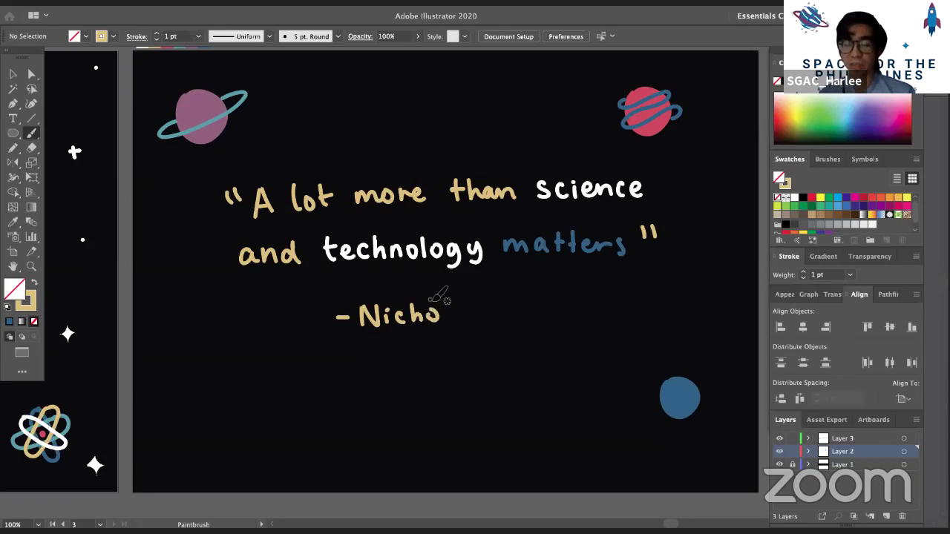
pyautogui.press('v')
pyautogui.hotkey('ctrl', 'z')
pyautogui.press('b')
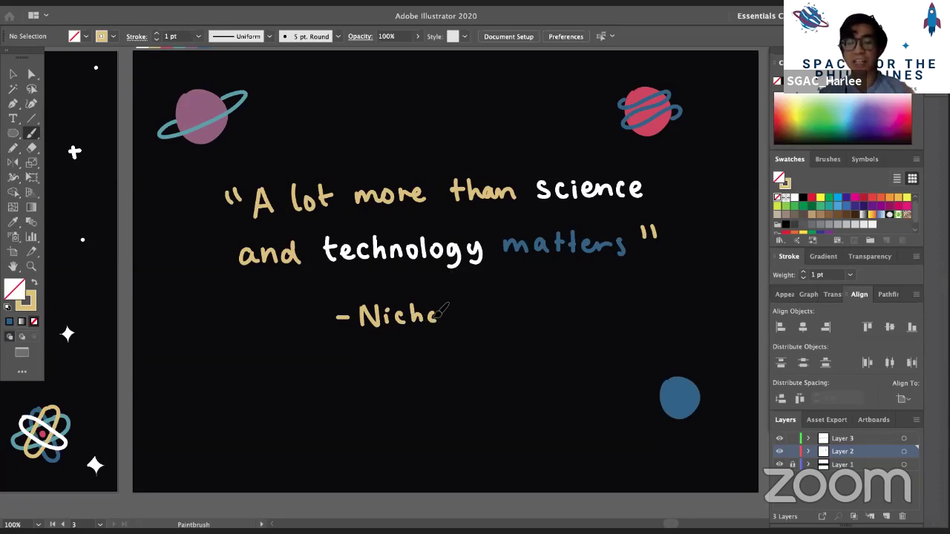
pyautogui.moveTo(439, 316); pyautogui.dragTo(437, 311)
pyautogui.moveTo(446, 302); pyautogui.dragTo(449, 321)
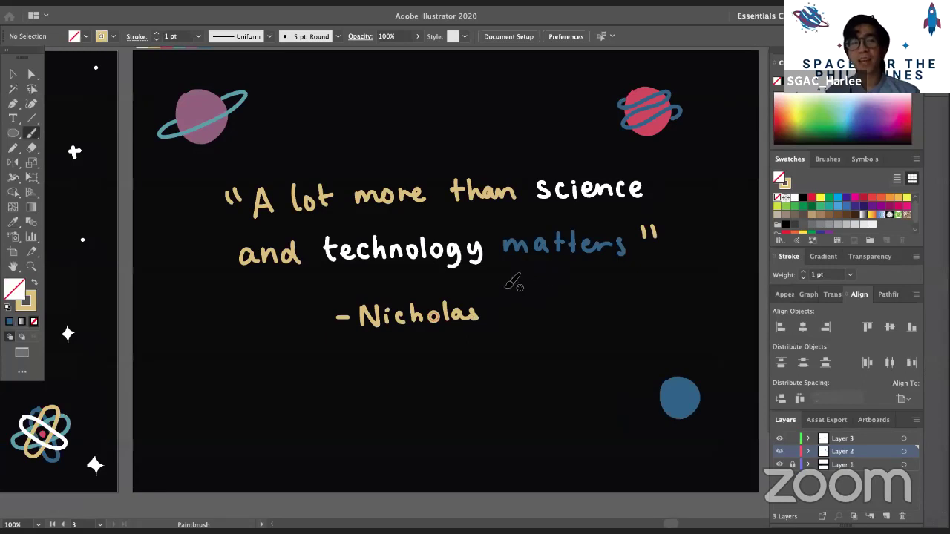
# Redraw the last letters of the author's first name and handwrite the surname with a closing dash in gold
pyautogui.hotkey('ctrl', 'z')
pyautogui.hotkey('ctrl', 'z')
pyautogui.moveTo(468, 312); pyautogui.dragTo(469, 321)
pyautogui.moveTo(483, 305)
pyautogui.mouseDown()
pyautogui.moveTo(508, 324)
pyautogui.moveTo(515, 314)
pyautogui.moveTo(531, 321)
pyautogui.moveTo(535, 310)
pyautogui.moveTo(590, 320)
pyautogui.moveTo(620, 310)
pyautogui.mouseUp()
pyautogui.hotkey('ctrl', 'z')
# Move the whole author line left to centre it beneath the quote, and deselect it
pyautogui.press('v')
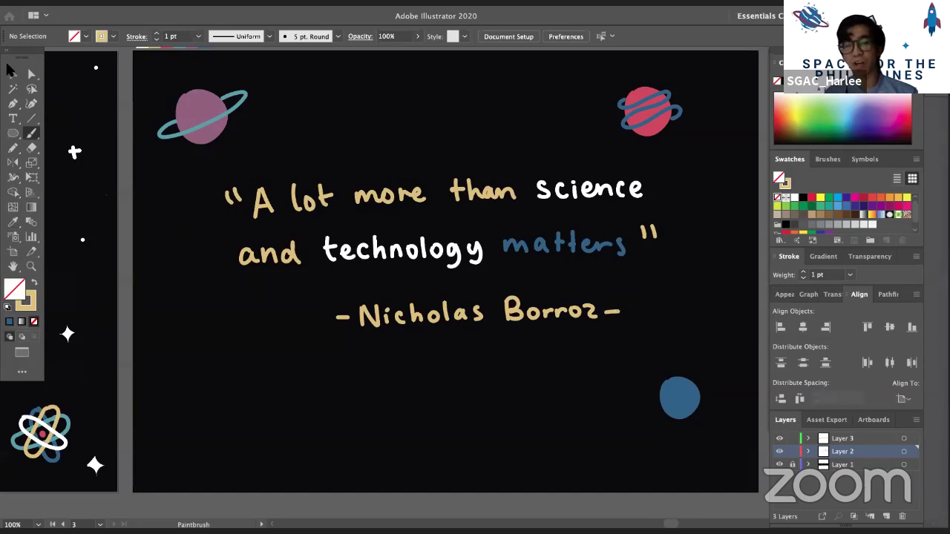
pyautogui.moveTo(573, 317); pyautogui.dragTo(540, 321)
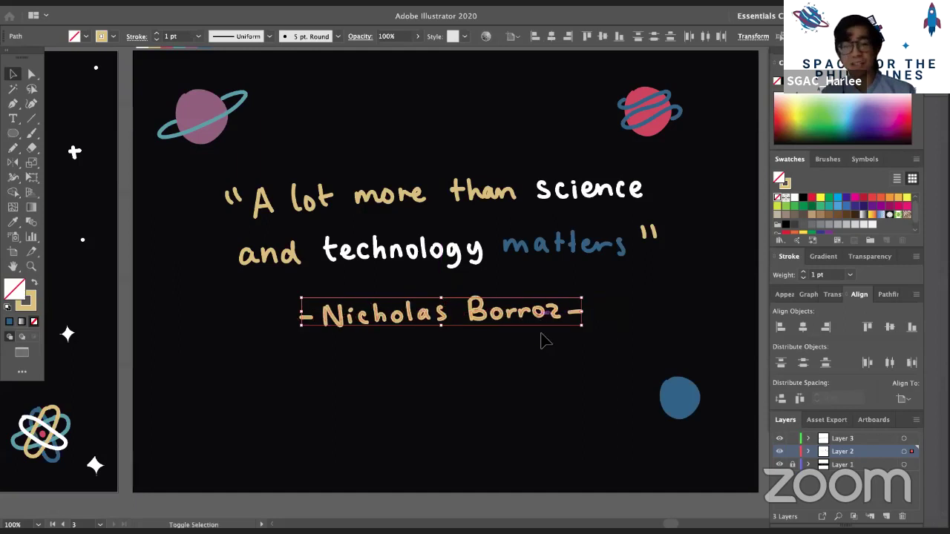
pyautogui.click(542, 401)
# Select the author line and rotate it slightly clockwise to level the handwriting
pyautogui.moveTo(546, 413); pyautogui.dragTo(580, 414)
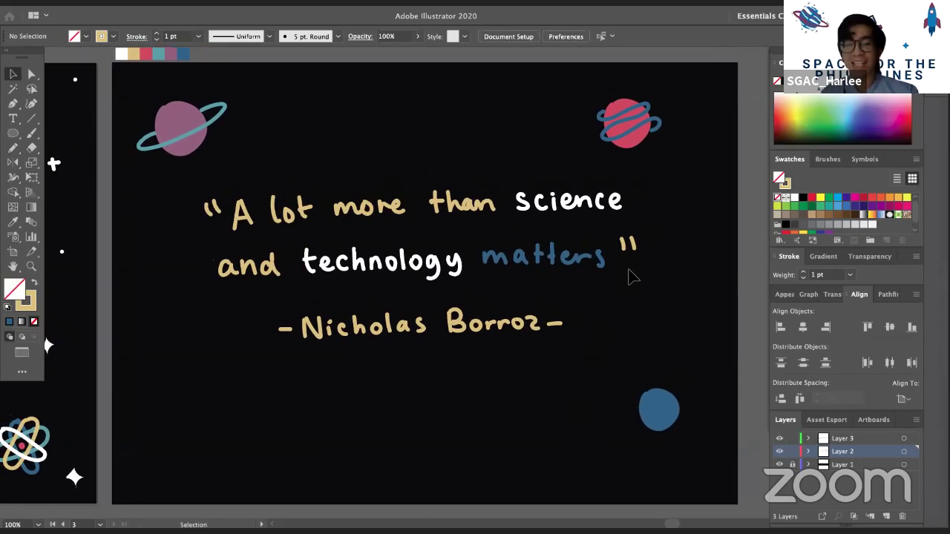
pyautogui.click(310, 336)
pyautogui.moveTo(568, 341); pyautogui.dragTo(594, 339)
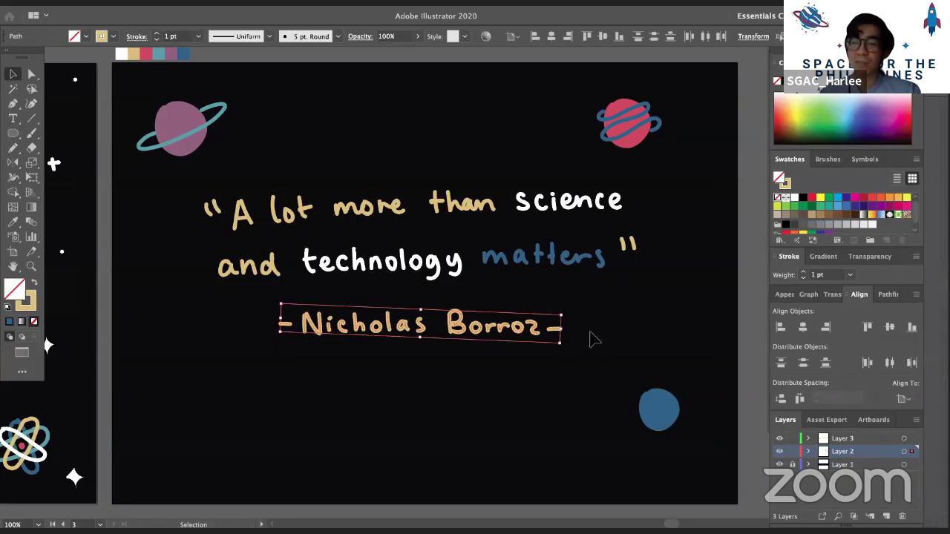
# Select the two-line quote and rotate it slightly clockwise to level the lettering
pyautogui.click(592, 384)
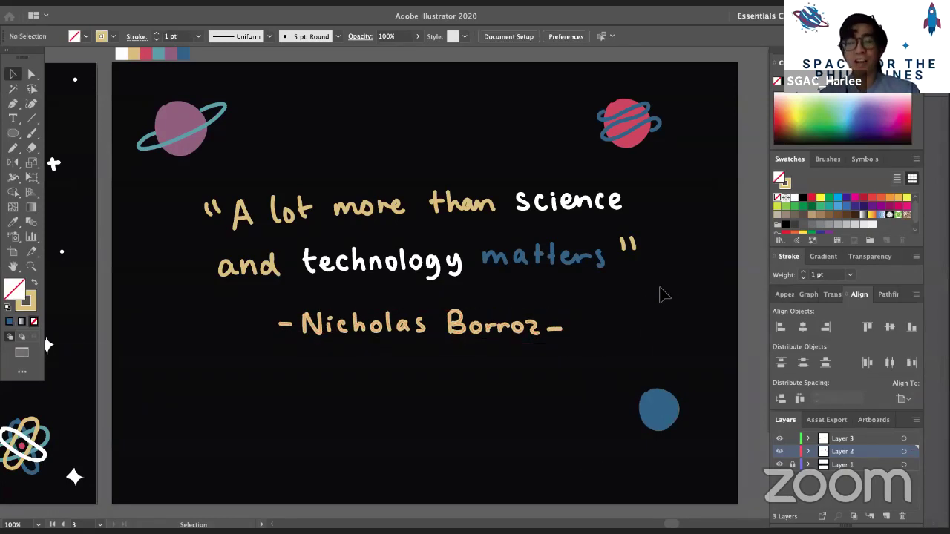
pyautogui.moveTo(660, 289); pyautogui.dragTo(663, 300)
pyautogui.moveTo(250, 215); pyautogui.dragTo(653, 274)
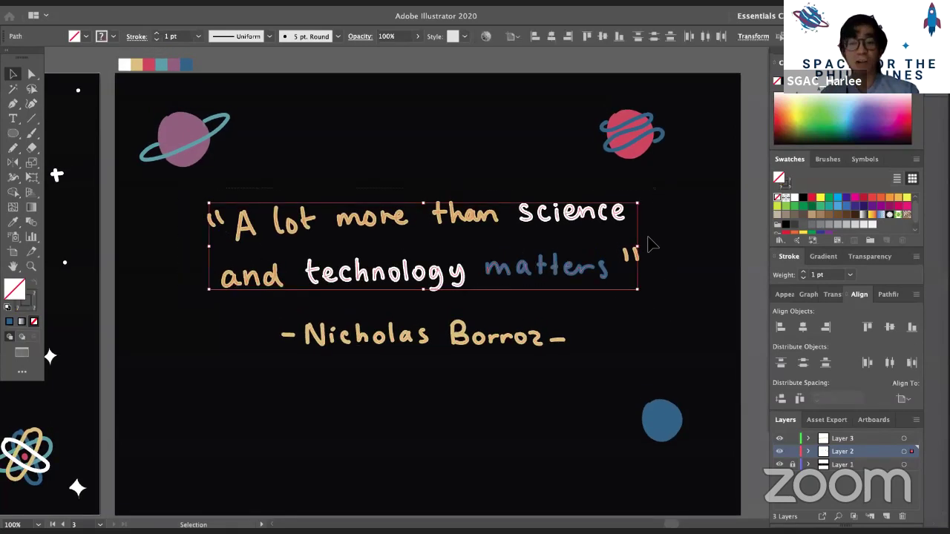
pyautogui.click(666, 308)
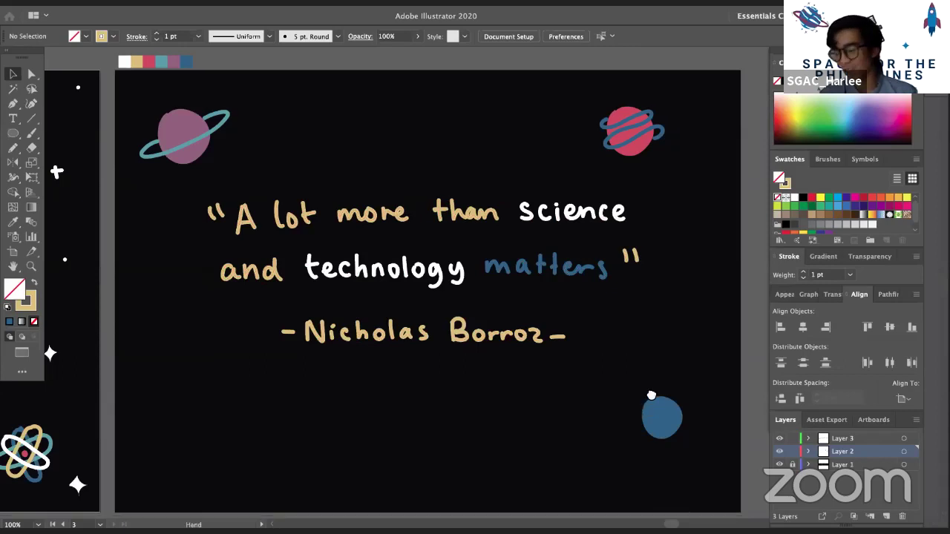
# Select the quote together with the author line, move both slightly down the artboard, and deselect them
pyautogui.moveTo(651, 395); pyautogui.dragTo(649, 424)
pyautogui.moveTo(195, 194); pyautogui.dragTo(629, 276)
pyautogui.scroll(1, 668, 271)
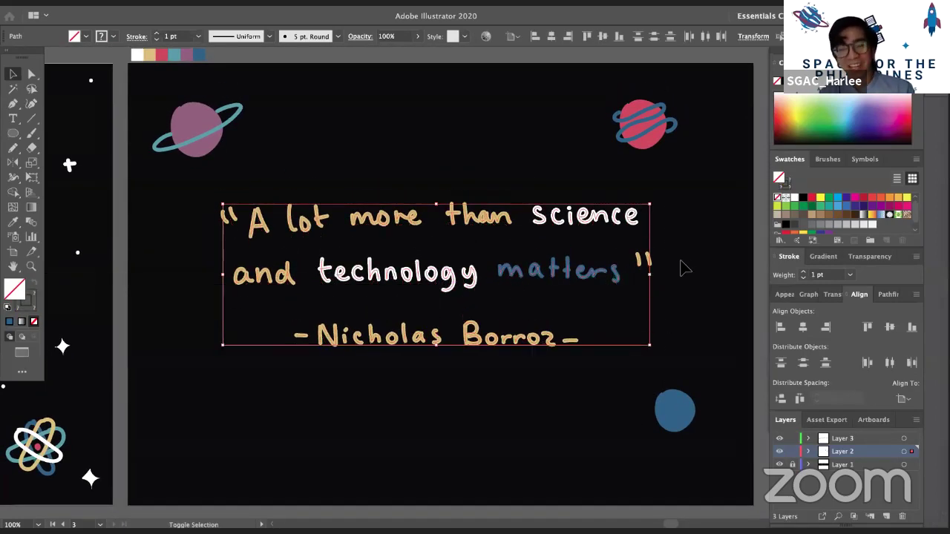
pyautogui.click(682, 272)
pyautogui.moveTo(679, 336)
pyautogui.mouseDown()
pyautogui.moveTo(682, 324)
pyautogui.moveTo(691, 339)
pyautogui.mouseUp()
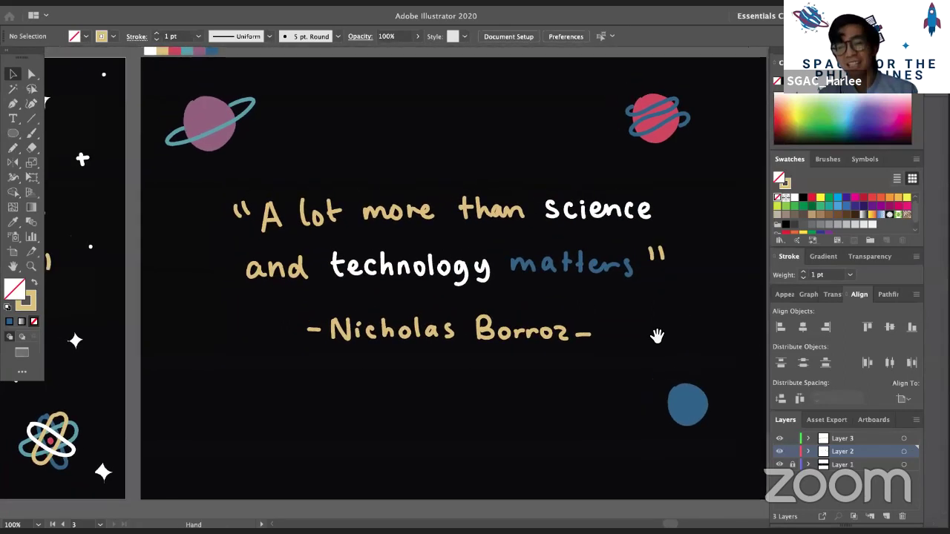
# Copy a white four-pointed star and a small dot from the neighbouring artboard into the space between and below the upper planets
pyautogui.moveTo(75, 351); pyautogui.dragTo(542, 146)
pyautogui.click(579, 109)
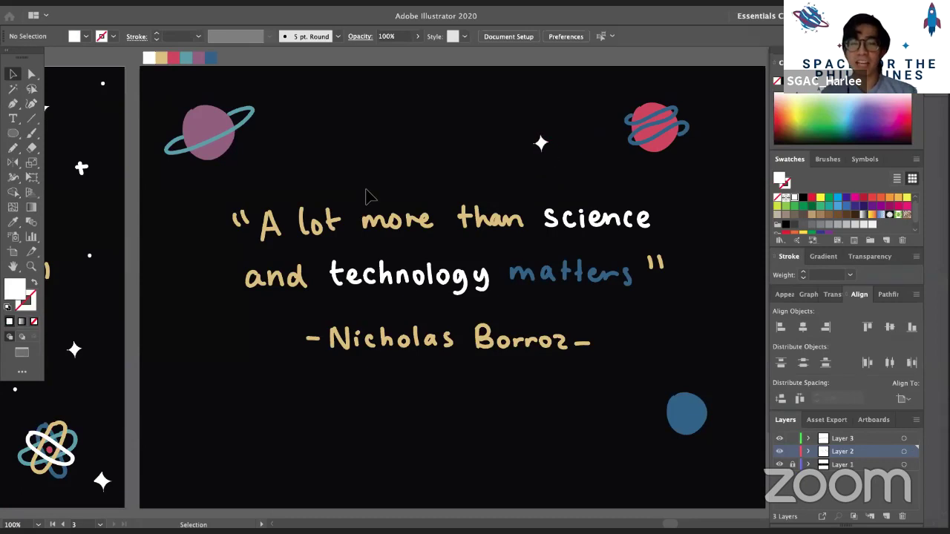
pyautogui.moveTo(89, 256); pyautogui.dragTo(255, 169)
pyautogui.click(308, 303)
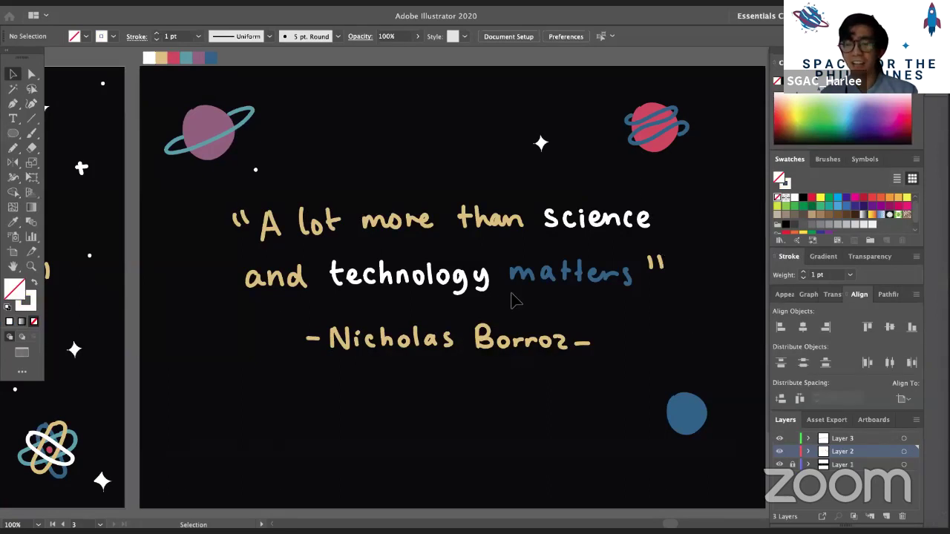
# Sample the pink palette colour as the brush stroke and paint a tilted ring around the blue planet
pyautogui.press('i')
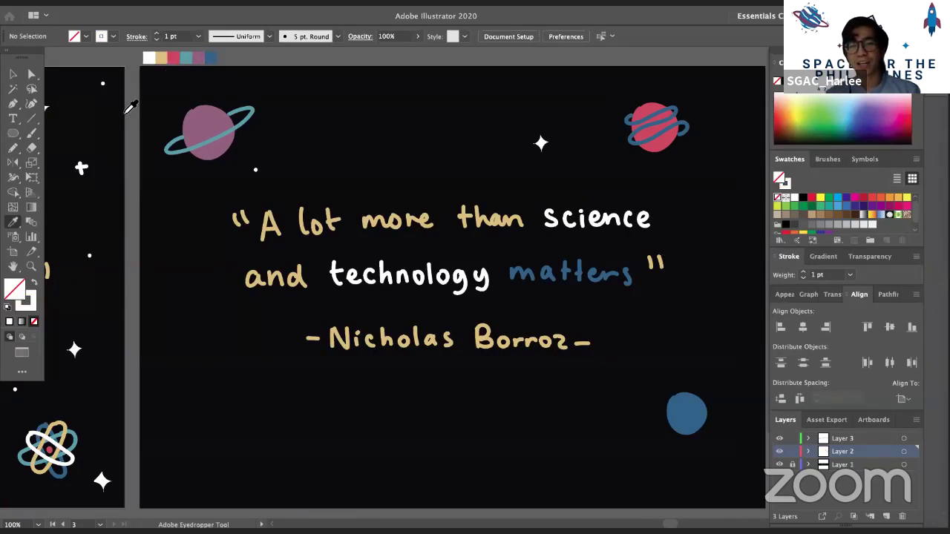
pyautogui.click(177, 60)
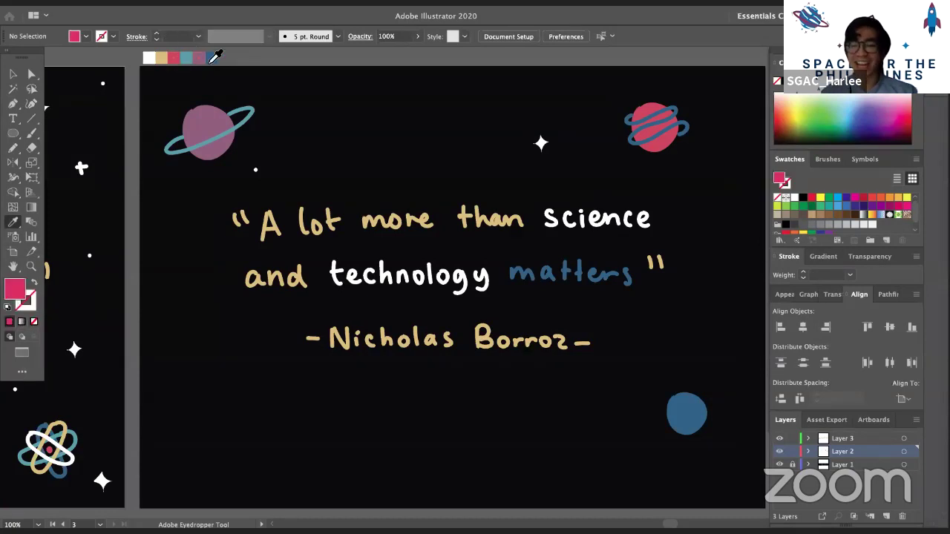
pyautogui.press('b')
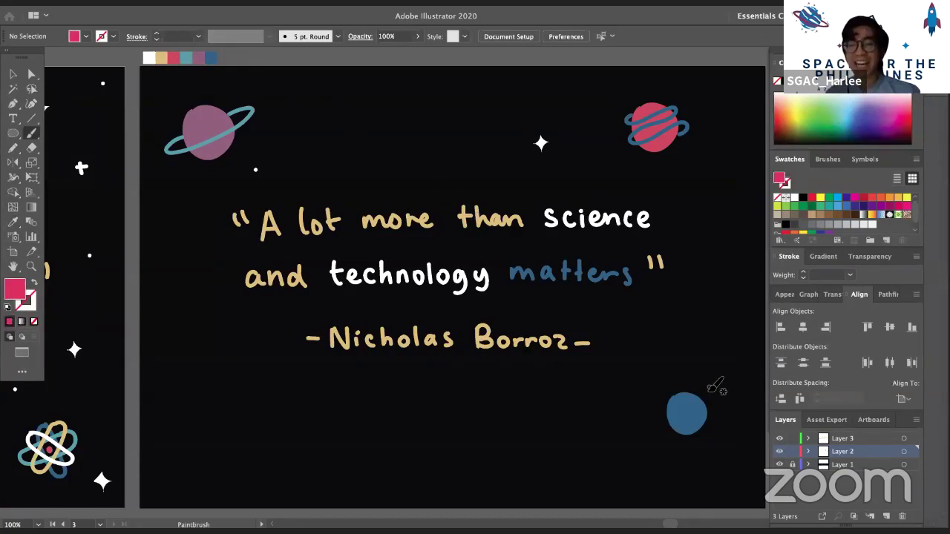
pyautogui.hotkey('shift', 'x')
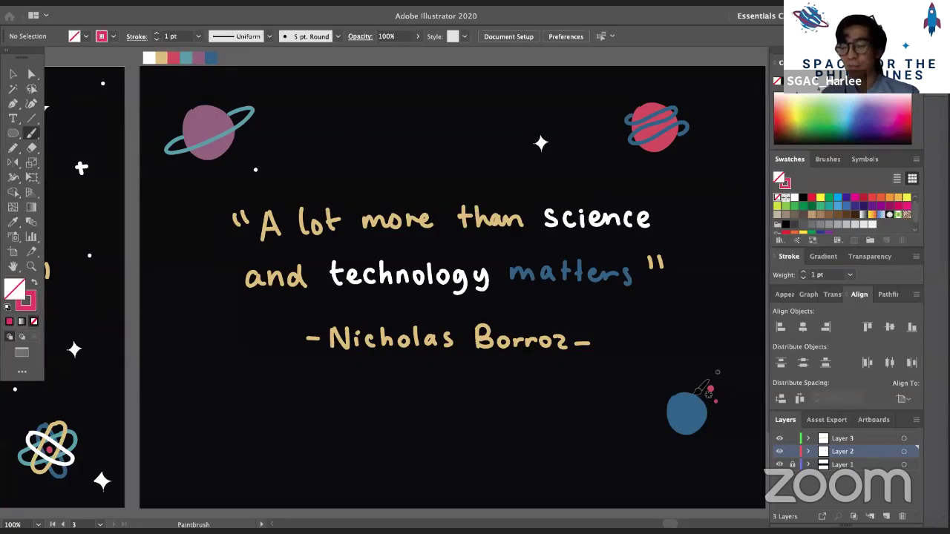
pyautogui.moveTo(719, 401)
pyautogui.mouseDown()
pyautogui.moveTo(652, 428)
pyautogui.moveTo(702, 425)
pyautogui.moveTo(693, 412)
pyautogui.moveTo(717, 408)
pyautogui.mouseUp()
pyautogui.hotkey('ctrl', 'z')
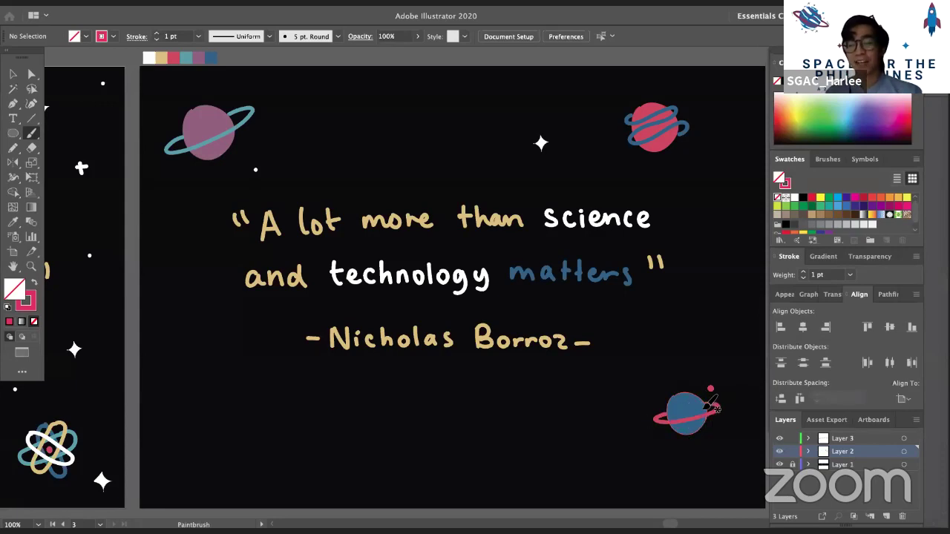
pyautogui.press('v')
pyautogui.press('b')
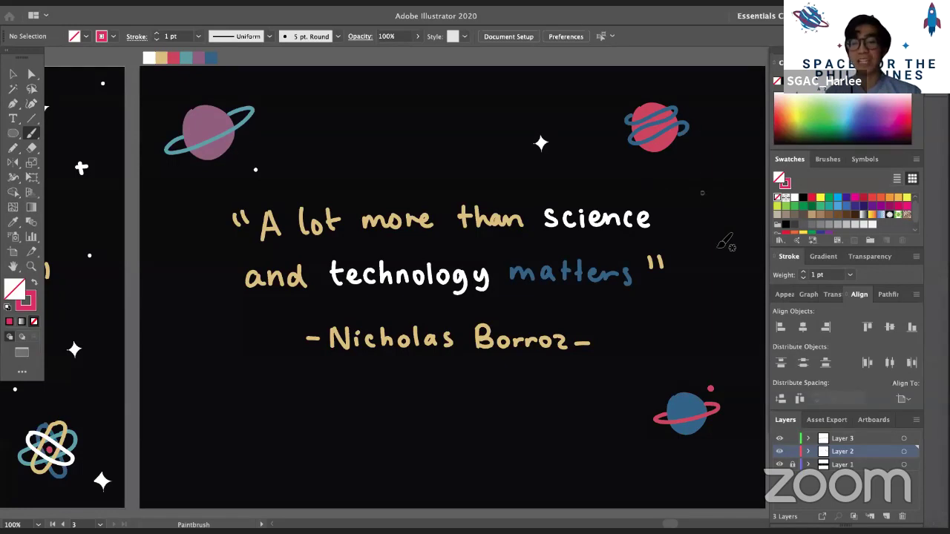
# Rework the blue planet's ring into two crossing pink rings and remove the stray pink dot above it
pyautogui.hotkey('ctrl', 'z')
pyautogui.moveTo(675, 407)
pyautogui.mouseDown()
pyautogui.moveTo(704, 432)
pyautogui.moveTo(731, 419)
pyautogui.mouseUp()
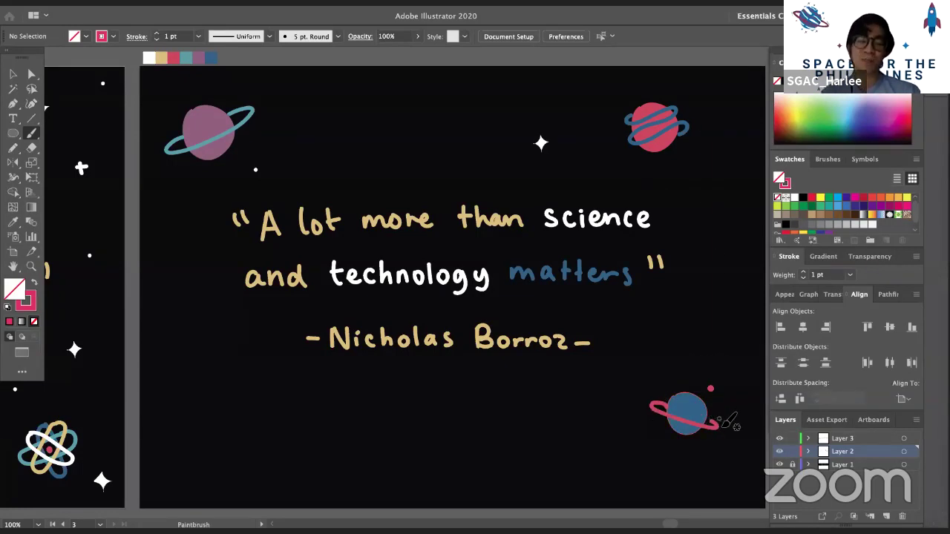
pyautogui.hotkey('ctrl', 'z')
pyautogui.moveTo(675, 405)
pyautogui.mouseDown()
pyautogui.moveTo(717, 435)
pyautogui.moveTo(706, 424)
pyautogui.moveTo(651, 431)
pyautogui.moveTo(702, 421)
pyautogui.moveTo(653, 428)
pyautogui.moveTo(695, 424)
pyautogui.moveTo(709, 405)
pyautogui.mouseUp()
pyautogui.hotkey('ctrl', 'z')
pyautogui.hotkey('ctrl', 'z')
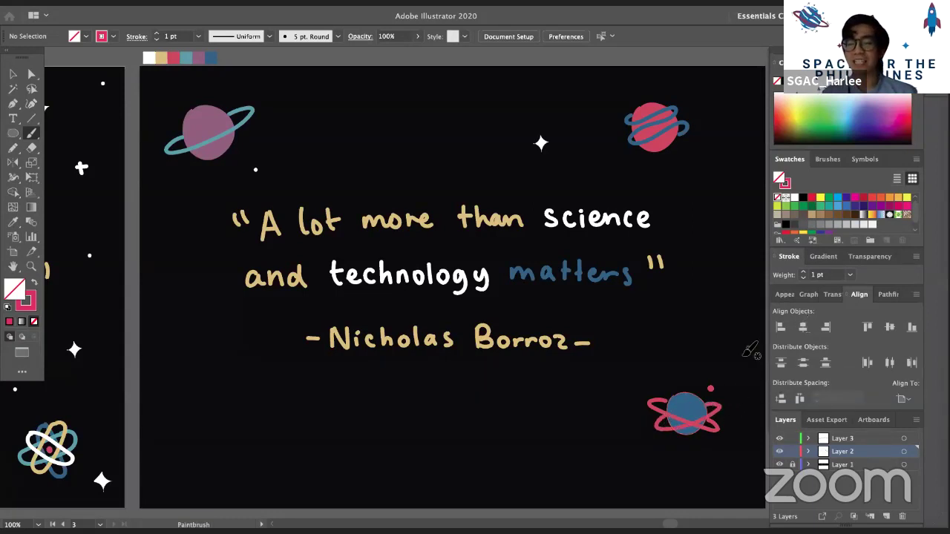
pyautogui.scroll(-3, 719, 342)
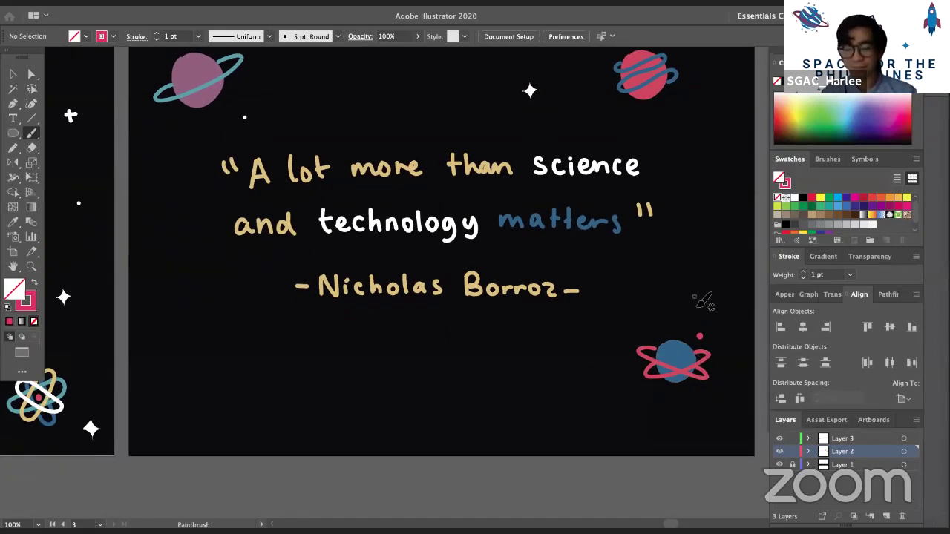
pyautogui.click(14, 75)
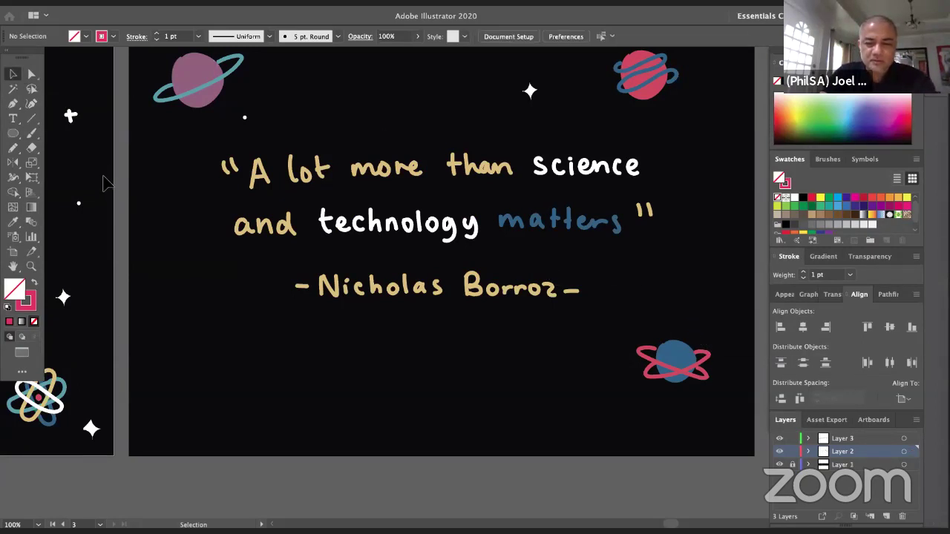
pyautogui.moveTo(68, 113); pyautogui.dragTo(386, 83)
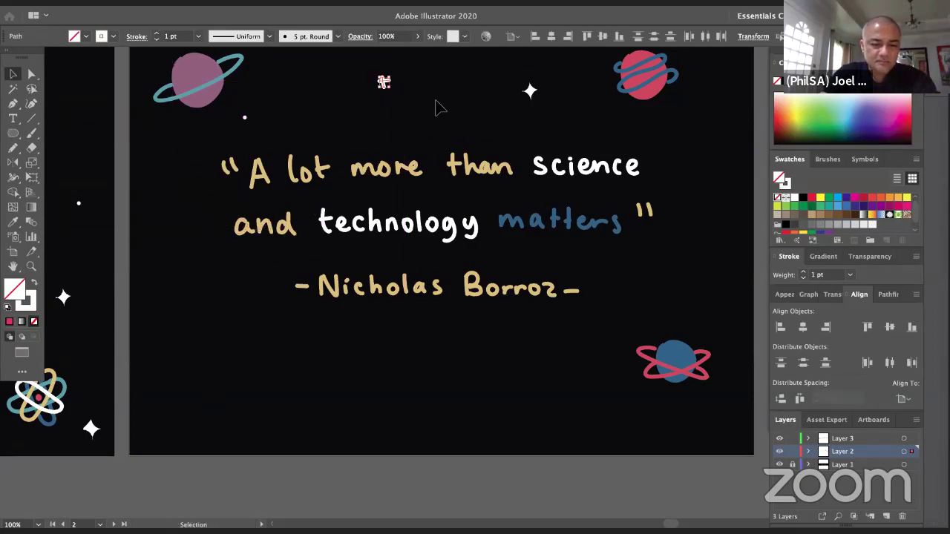
pyautogui.click(440, 109)
pyautogui.hotkey('ctrl', 'z')
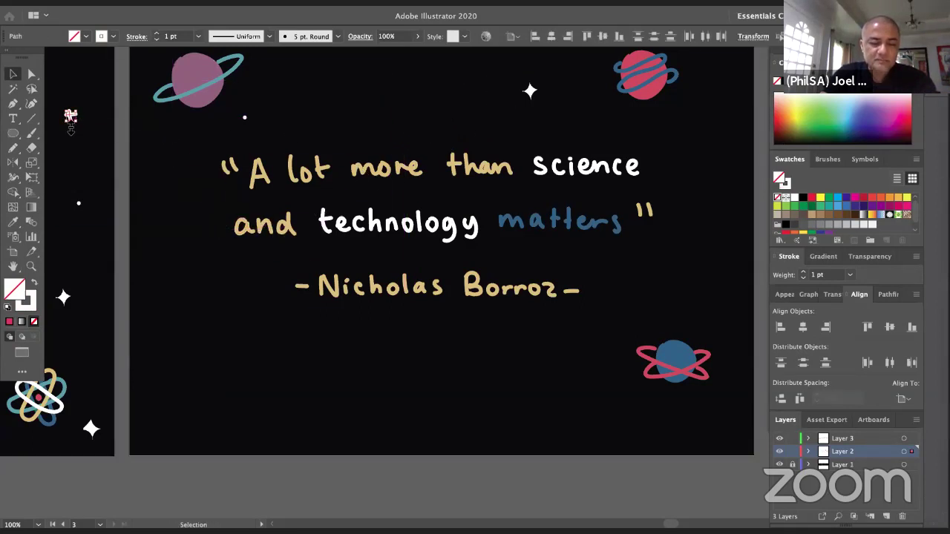
# Copy the white plus-shaped star from the neighbouring artboard into the space above the quote, beside the purple planet
pyautogui.moveTo(70, 117); pyautogui.dragTo(359, 67)
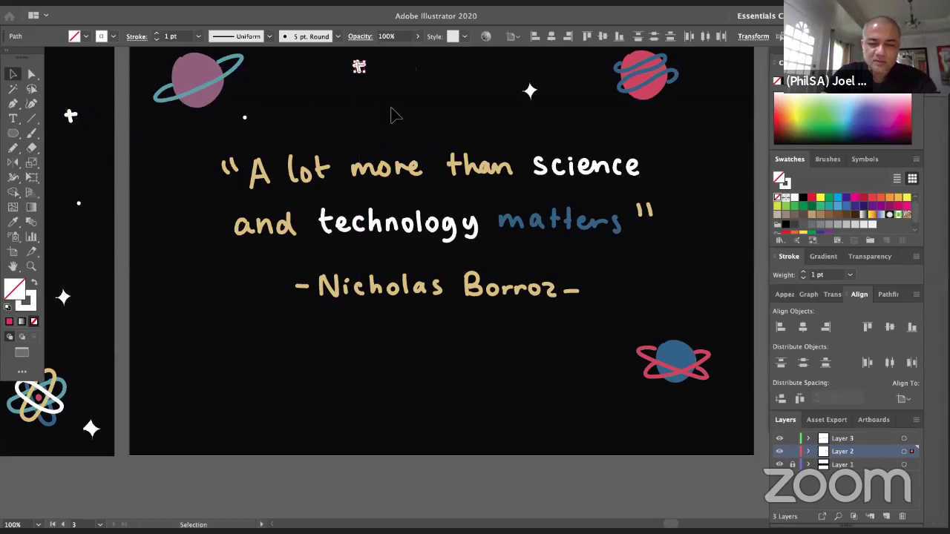
pyautogui.click(511, 208)
pyautogui.moveTo(496, 259); pyautogui.dragTo(533, 270)
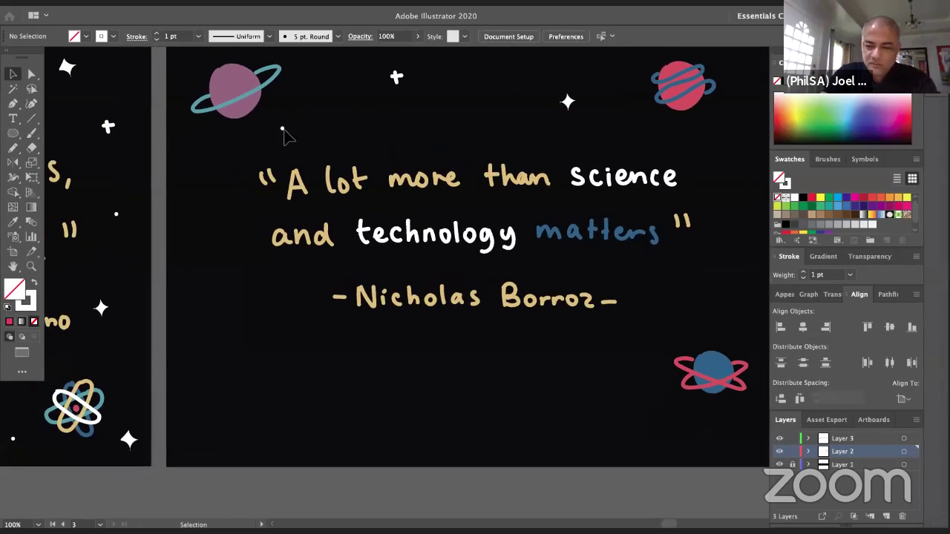
# Duplicate the small dot to just left of the author line and the four-pointed star near the artboard's left edge
pyautogui.moveTo(283, 129); pyautogui.dragTo(295, 309)
pyautogui.click(376, 375)
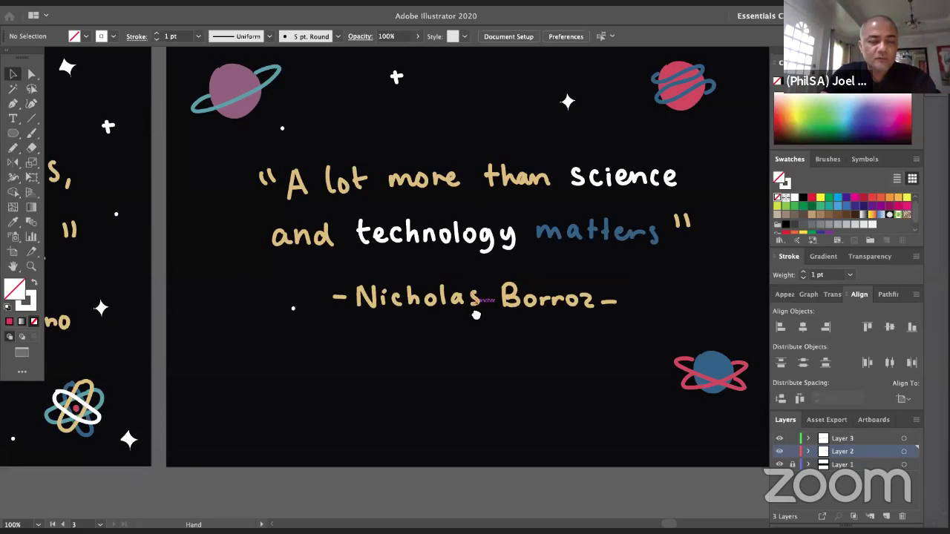
pyautogui.moveTo(476, 315); pyautogui.dragTo(434, 311)
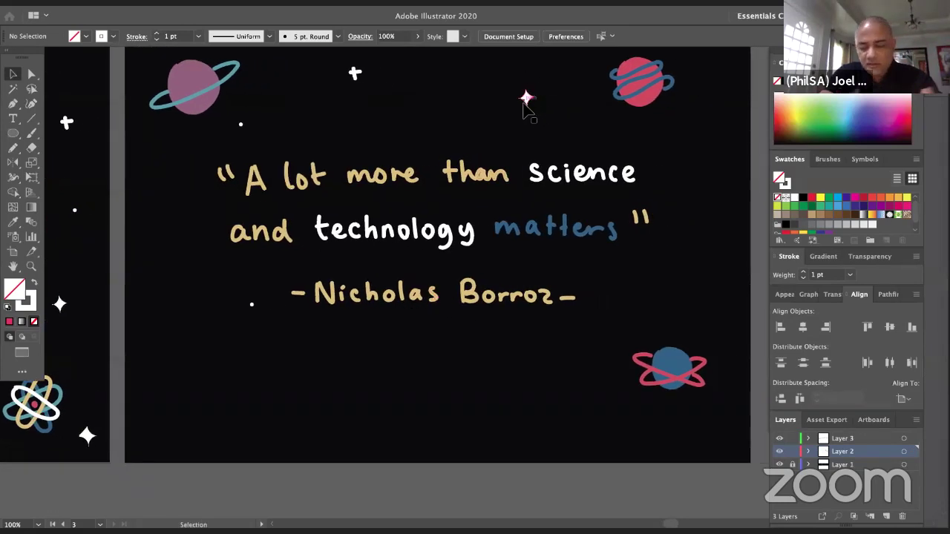
pyautogui.moveTo(529, 100); pyautogui.dragTo(172, 266)
pyautogui.click(272, 407)
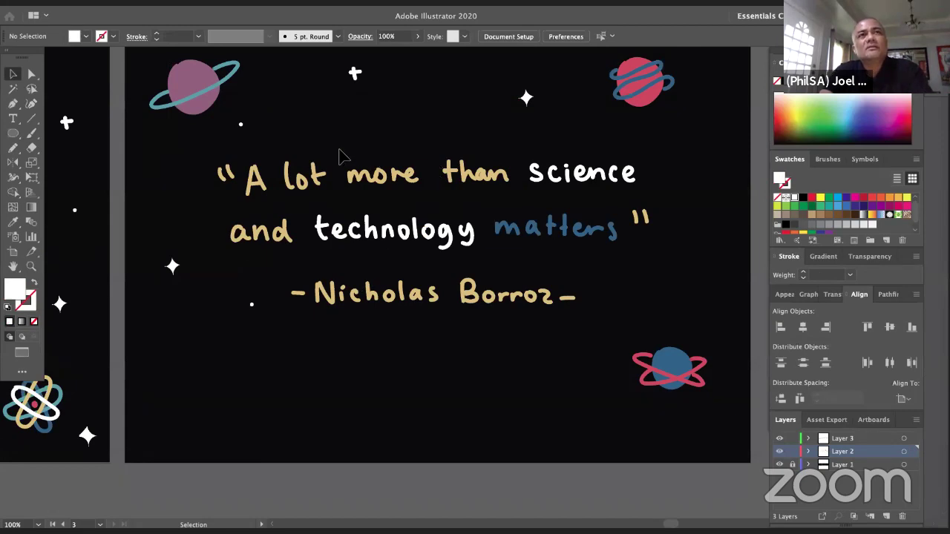
# Duplicate the small dot above the blue planet and the plus-shaped star below the right end of the author line
pyautogui.hscroll(2, 488, 135)
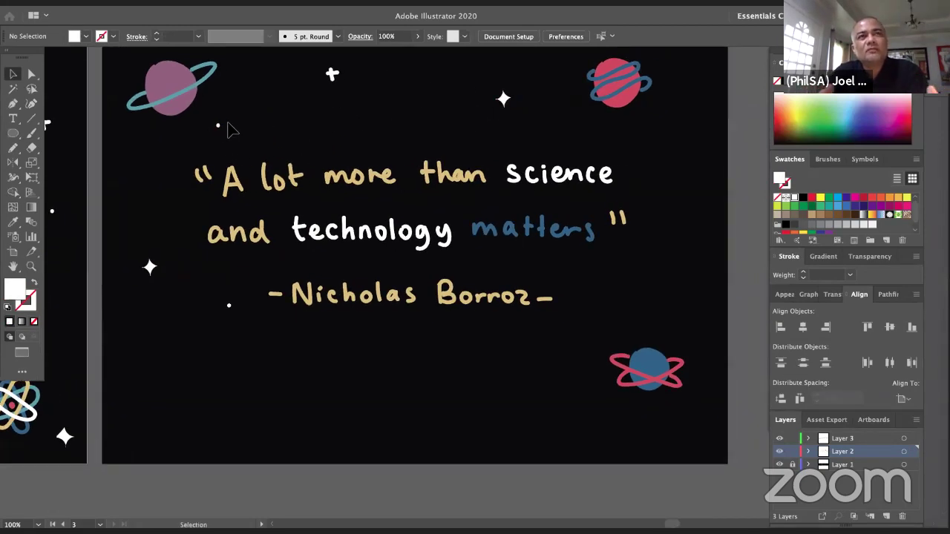
pyautogui.click(629, 274)
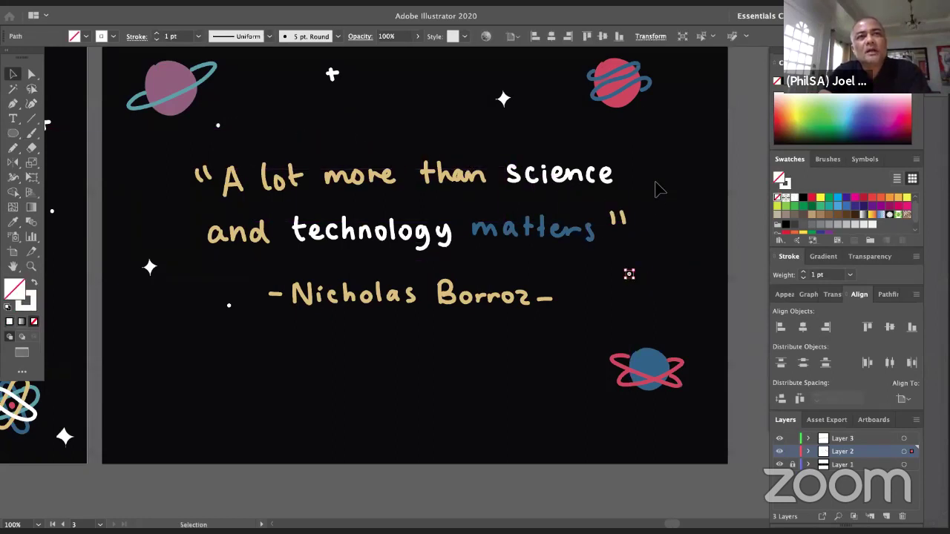
pyautogui.moveTo(331, 74); pyautogui.dragTo(530, 361)
pyautogui.click(537, 420)
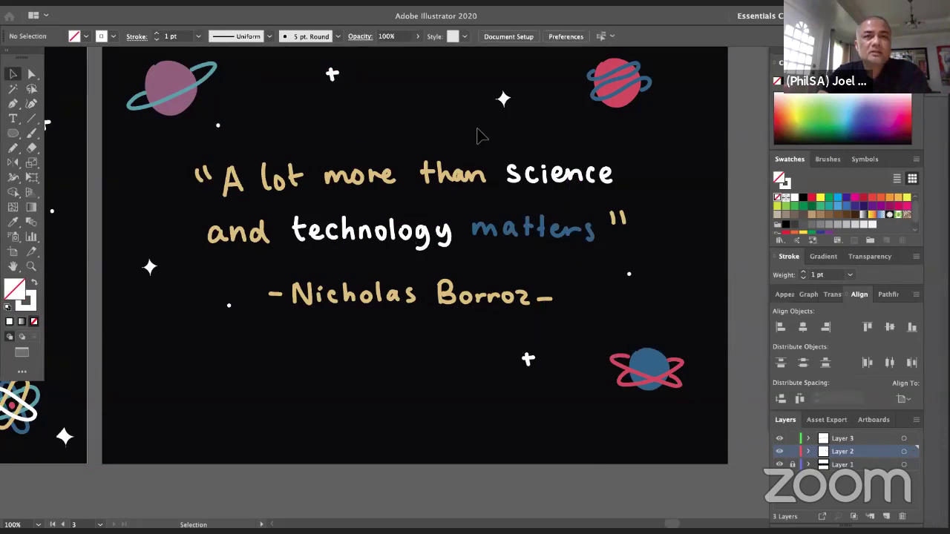
pyautogui.moveTo(503, 278); pyautogui.dragTo(485, 260)
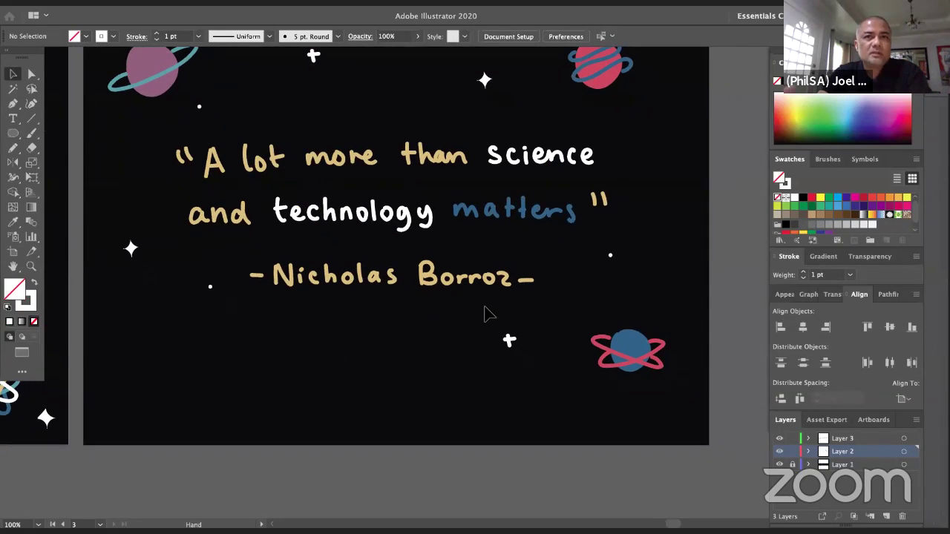
# Brush a small four-pointed star below the left part of the author line, fill it white without a stroke, and deselect it
pyautogui.click(31, 134)
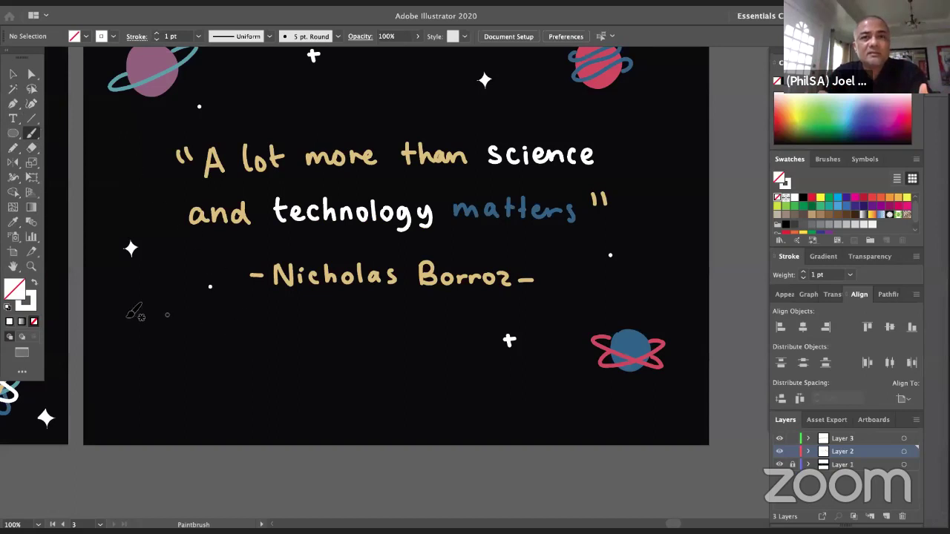
pyautogui.click(34, 283)
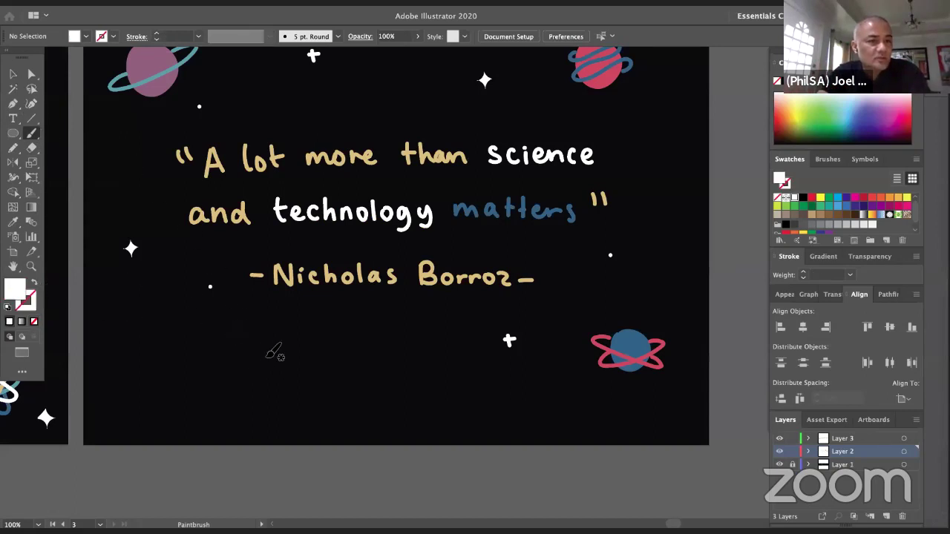
pyautogui.moveTo(265, 363)
pyautogui.mouseDown()
pyautogui.moveTo(268, 354)
pyautogui.moveTo(289, 384)
pyautogui.mouseUp()
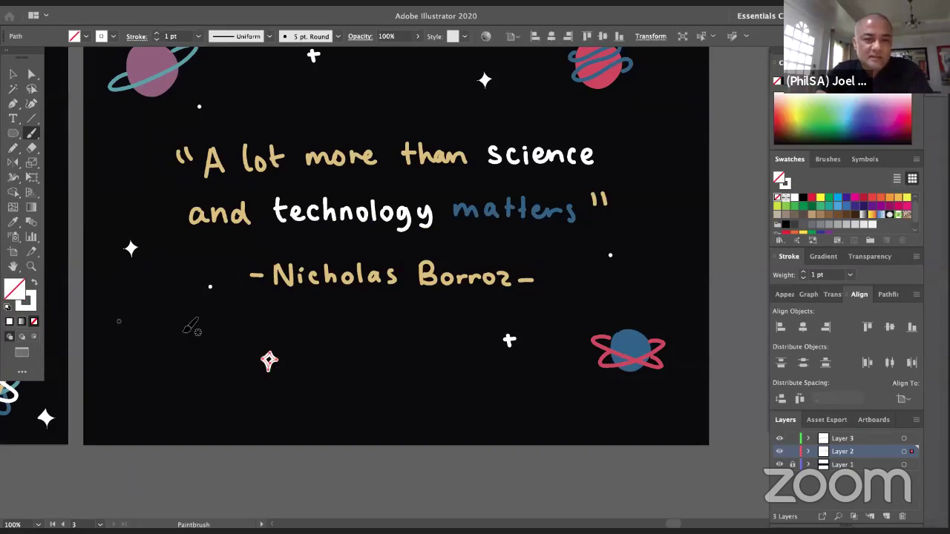
pyautogui.click(35, 284)
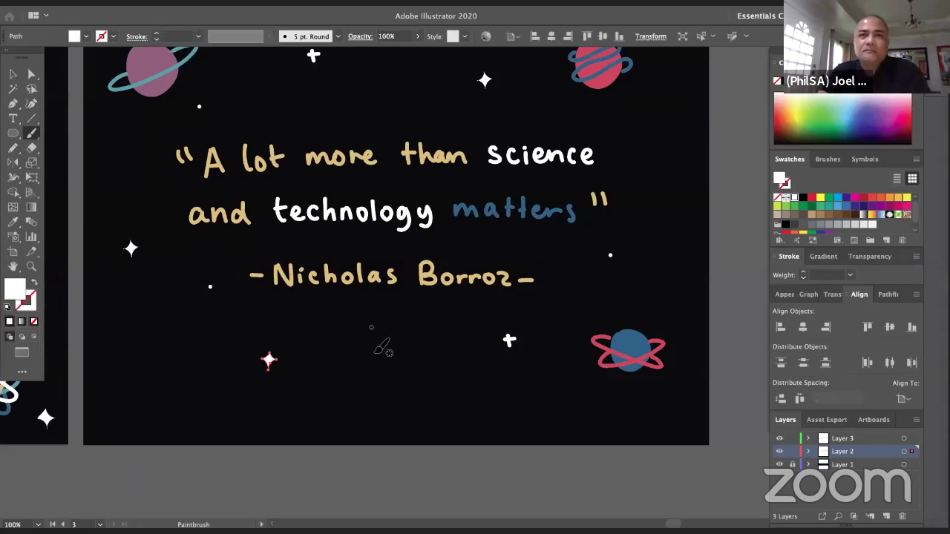
pyautogui.keyDown('super'); pyautogui.click(407, 370); pyautogui.keyUp('super')
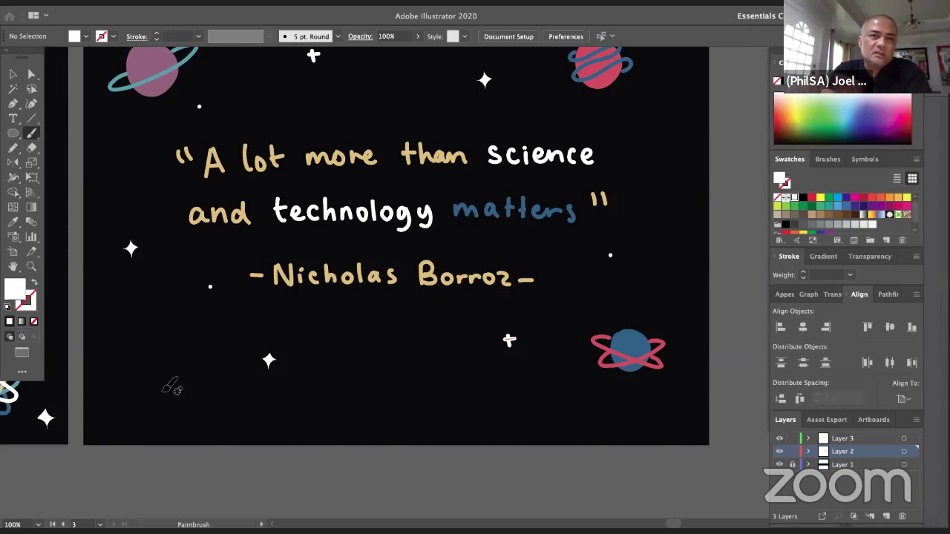
# Brush small white dots along the artboard's lower part and a four-pointed, white-filled star right of the quote
pyautogui.click(132, 393)
pyautogui.hotkey('shift', 'x')
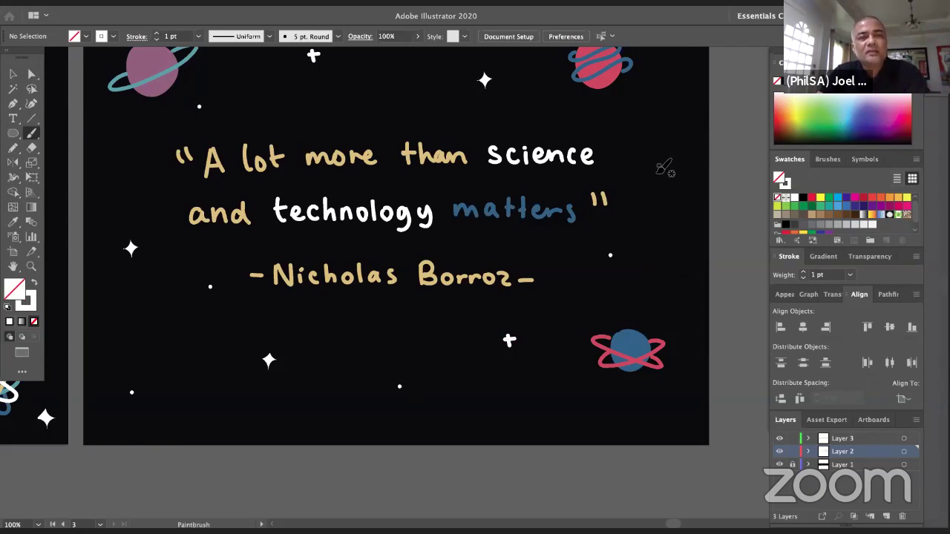
pyautogui.moveTo(666, 172)
pyautogui.mouseDown()
pyautogui.moveTo(672, 165)
pyautogui.moveTo(688, 209)
pyautogui.mouseUp()
pyautogui.click(33, 282)
pyautogui.click(33, 284)
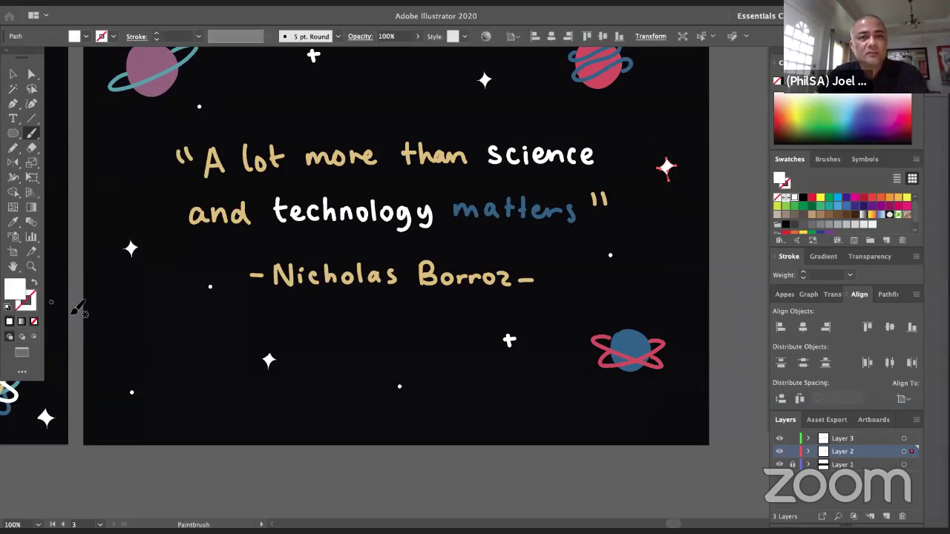
# Brush small white dots below the red planet and in two opposite artboard corners, and a plus-shaped star in the upper-right corner
pyautogui.keyDown('super'); pyautogui.click(697, 260); pyautogui.keyUp('super')
pyautogui.scroll(2, 665, 189)
pyautogui.hscroll(1, 665, 189)
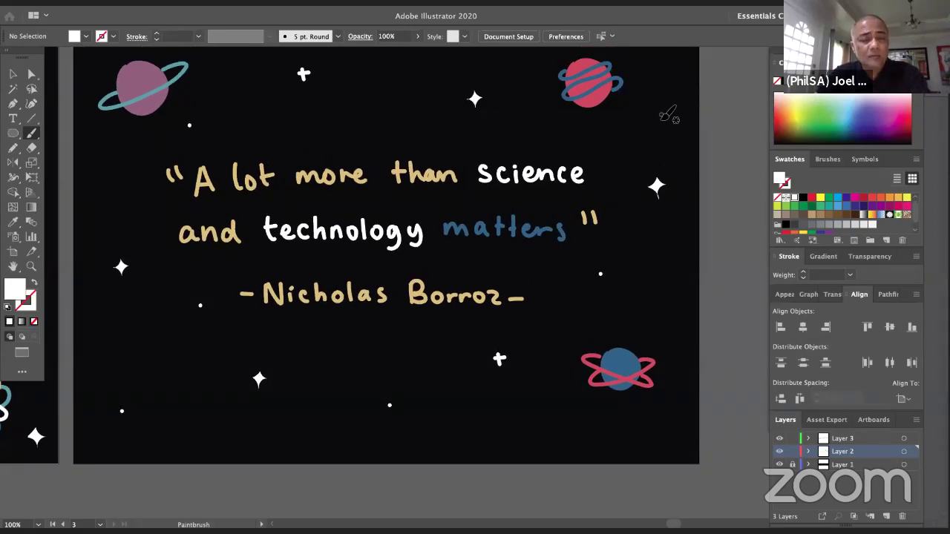
pyautogui.hotkey('shift', 'x')
pyautogui.scroll(2, 631, 245)
pyautogui.hscroll(-1, 631, 245)
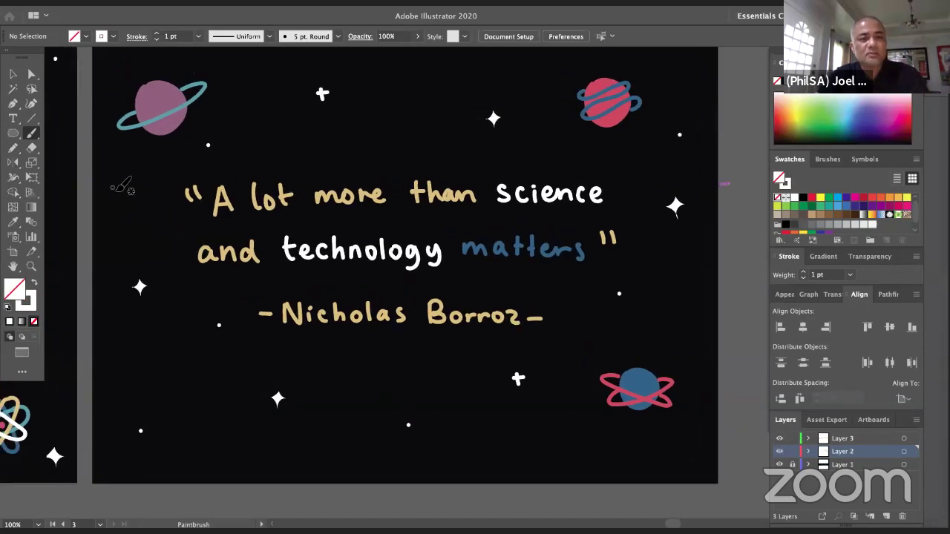
pyautogui.scroll(2, 138, 208)
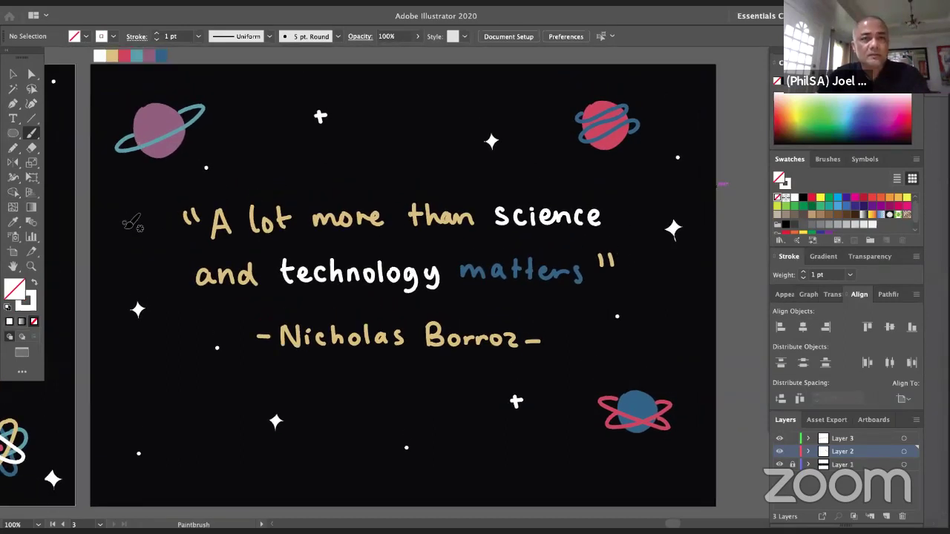
pyautogui.click(119, 81)
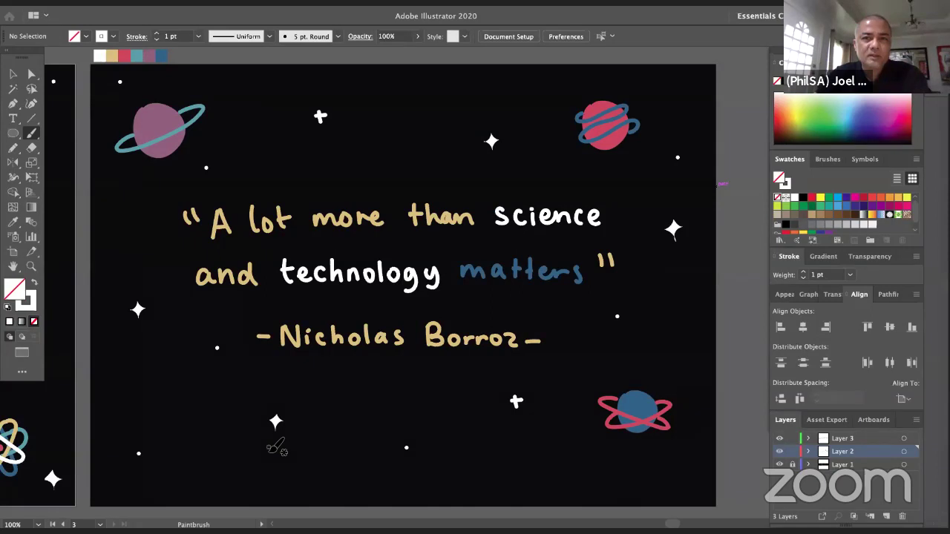
pyautogui.click(670, 475)
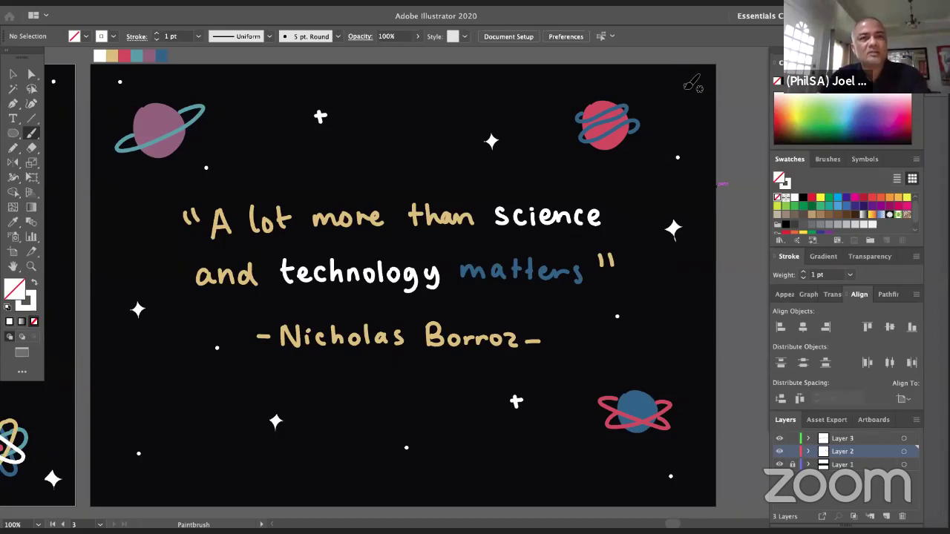
pyautogui.moveTo(677, 85); pyautogui.dragTo(690, 86)
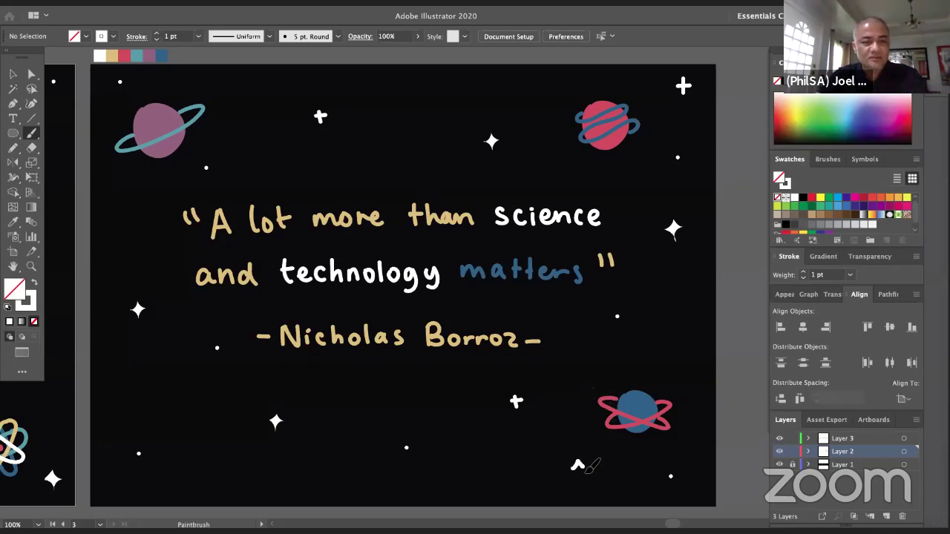
# Brush four-pointed stars below the blue planet and beside the purple planet's ring, filling both white without a stroke
pyautogui.keyDown('super'); pyautogui.click(582, 472); pyautogui.keyUp('super')
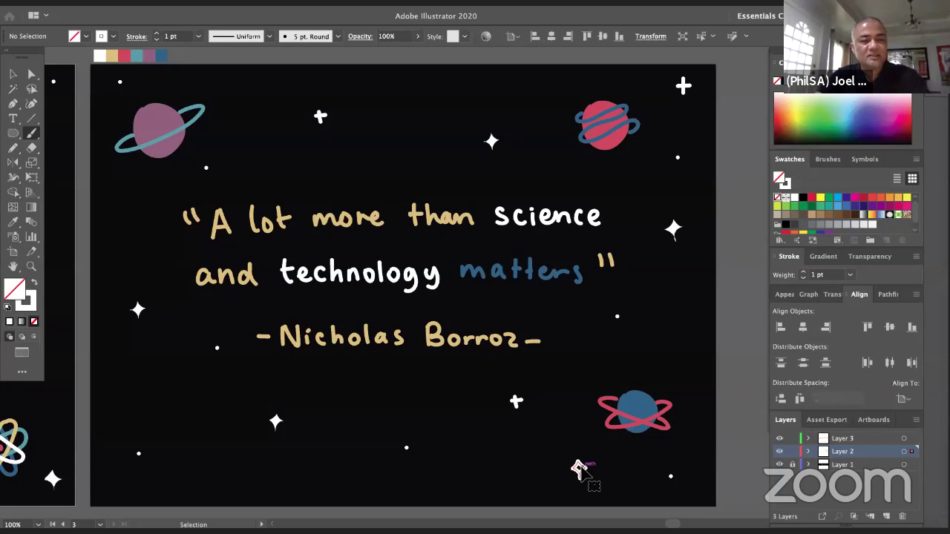
pyautogui.click(35, 283)
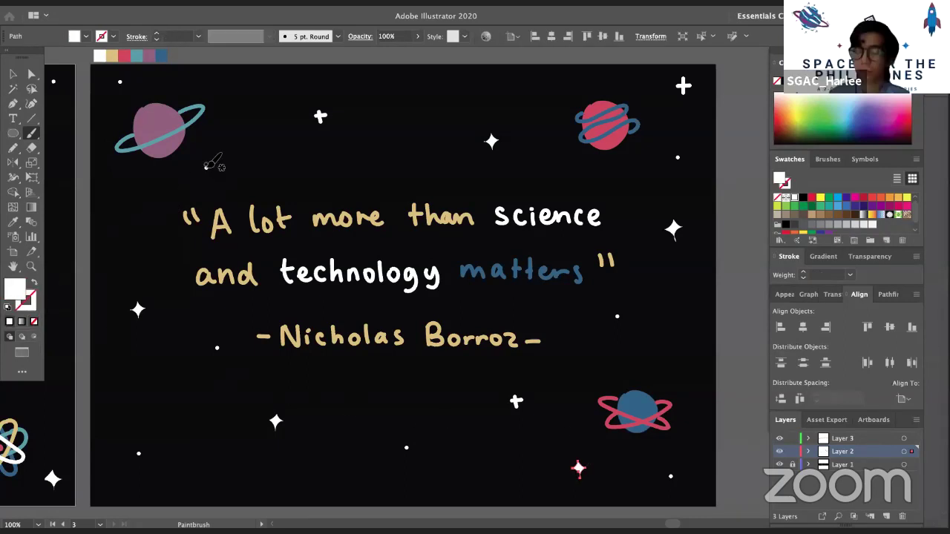
pyautogui.keyDown('super'); pyautogui.click(249, 143); pyautogui.keyUp('super')
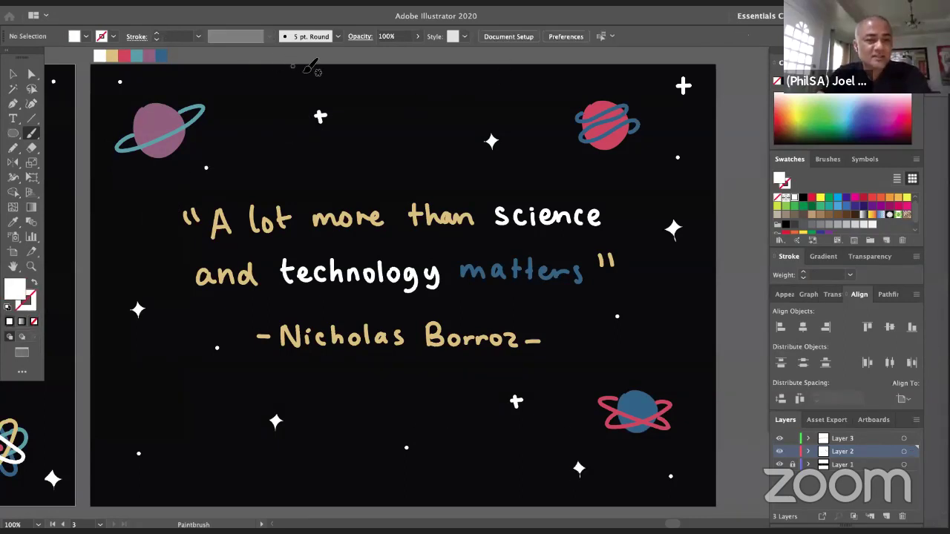
pyautogui.moveTo(241, 93); pyautogui.dragTo(242, 92)
pyautogui.click(35, 285)
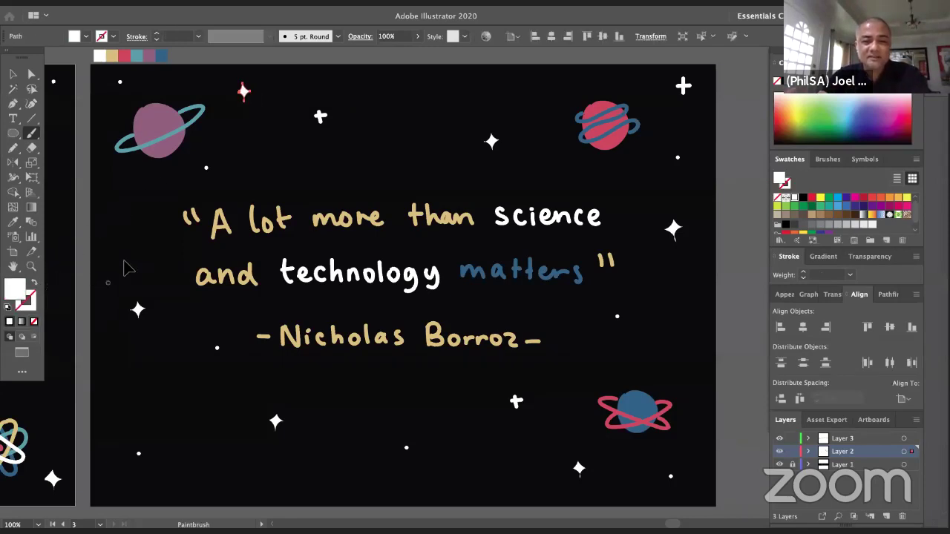
pyautogui.keyDown('ctrl'); pyautogui.click(232, 107); pyautogui.keyUp('ctrl')
# Brush a small white dot above the word "than" and a plus-shaped star near the artboard's left edge
pyautogui.click(401, 148)
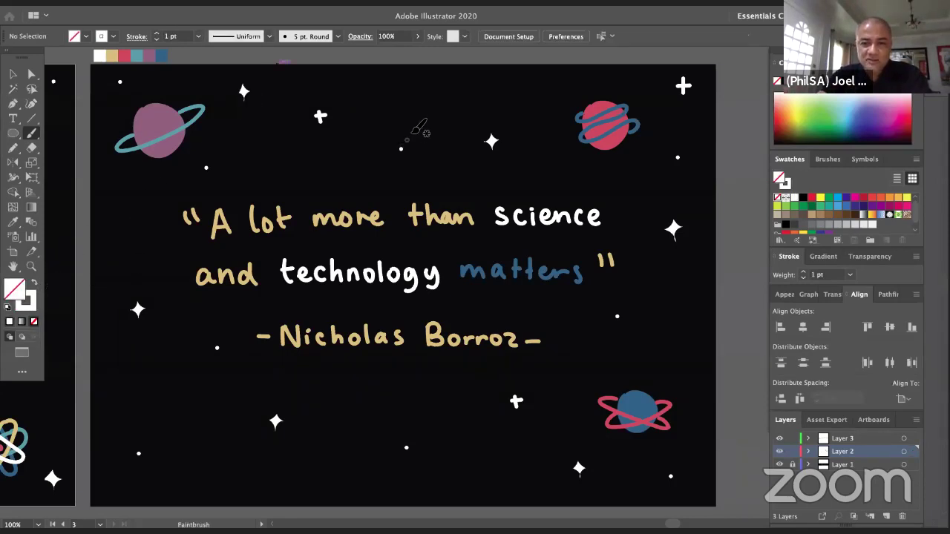
pyautogui.keyDown('ctrl'); pyautogui.click(449, 85); pyautogui.keyUp('ctrl')
pyautogui.moveTo(116, 213); pyautogui.dragTo(116, 202)
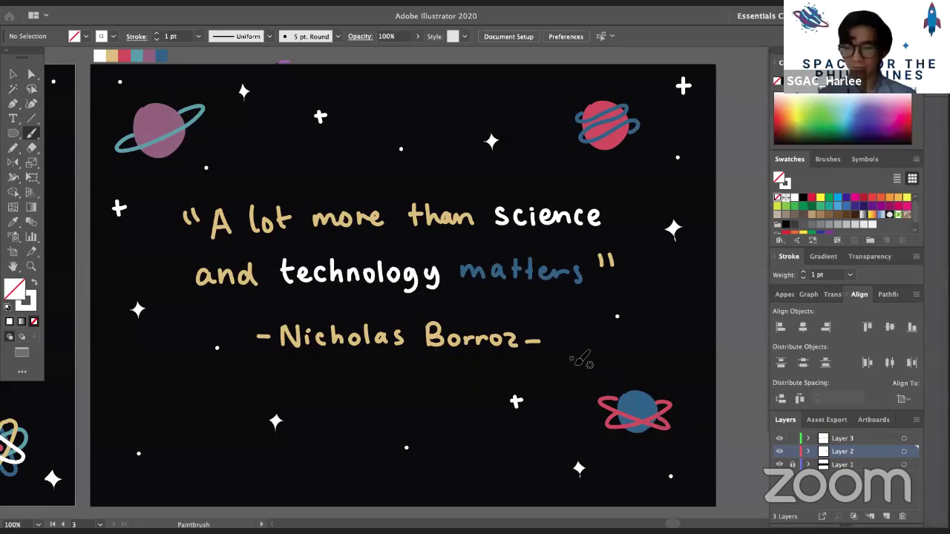
# Brush a round planet in the artboard's lower-left area and fill it with the palette's teal, without a stroke
pyautogui.press('space')
pyautogui.moveTo(648, 365)
pyautogui.mouseDown()
pyautogui.moveTo(638, 355)
pyautogui.moveTo(650, 363)
pyautogui.mouseUp()
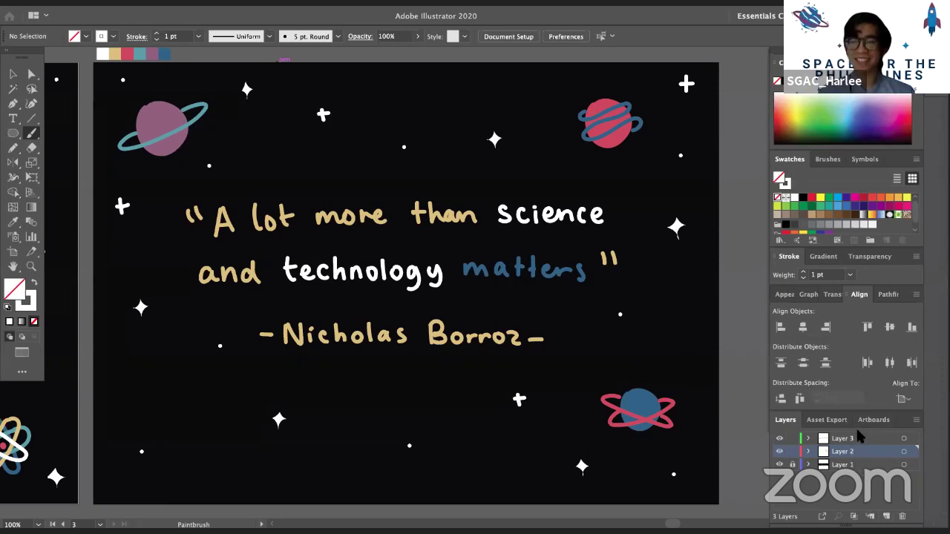
pyautogui.moveTo(686, 461); pyautogui.dragTo(705, 464)
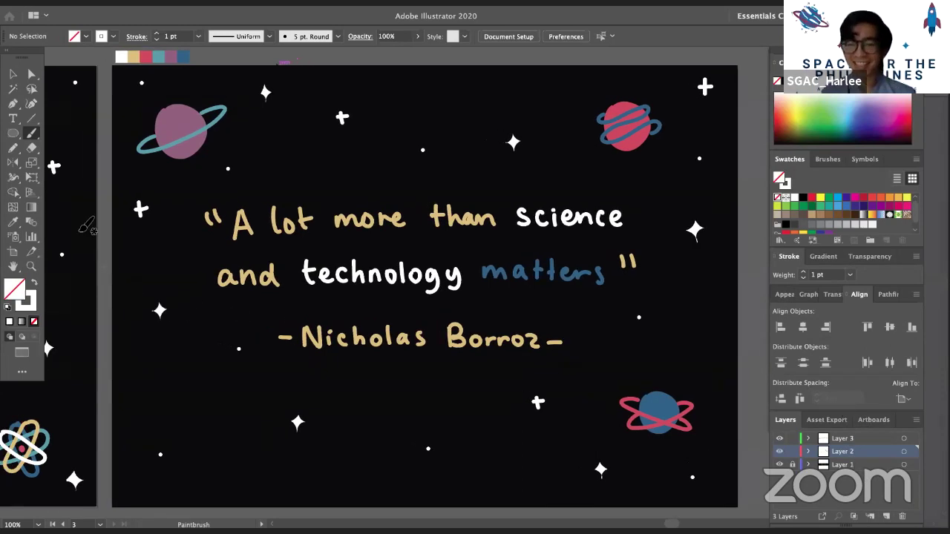
pyautogui.click(13, 135)
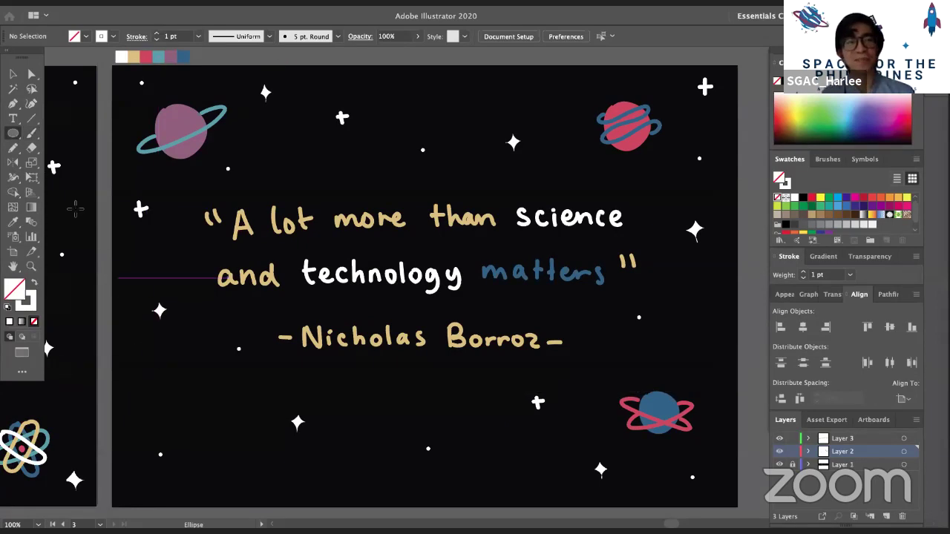
pyautogui.click(31, 134)
pyautogui.moveTo(178, 373)
pyautogui.mouseDown()
pyautogui.moveTo(156, 400)
pyautogui.moveTo(200, 409)
pyautogui.moveTo(174, 377)
pyautogui.moveTo(198, 401)
pyautogui.mouseUp()
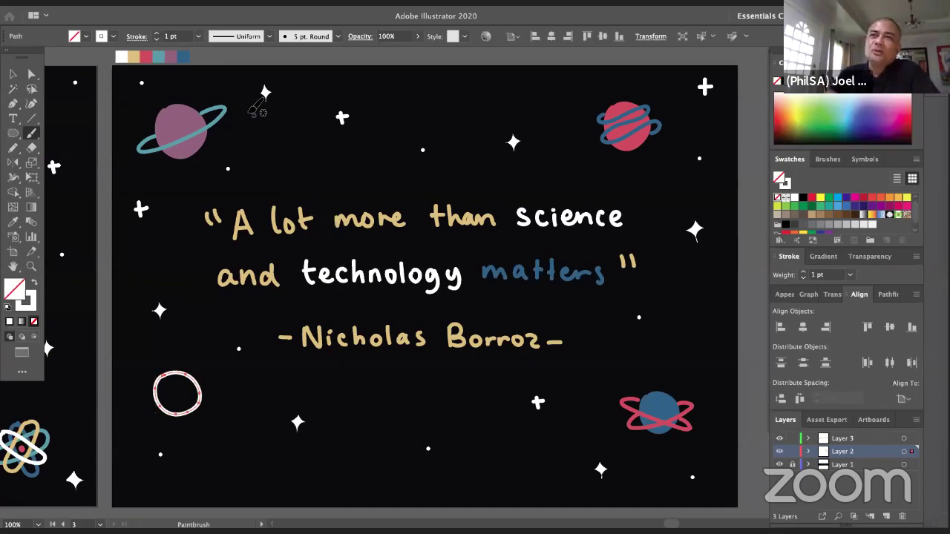
pyautogui.press('i')
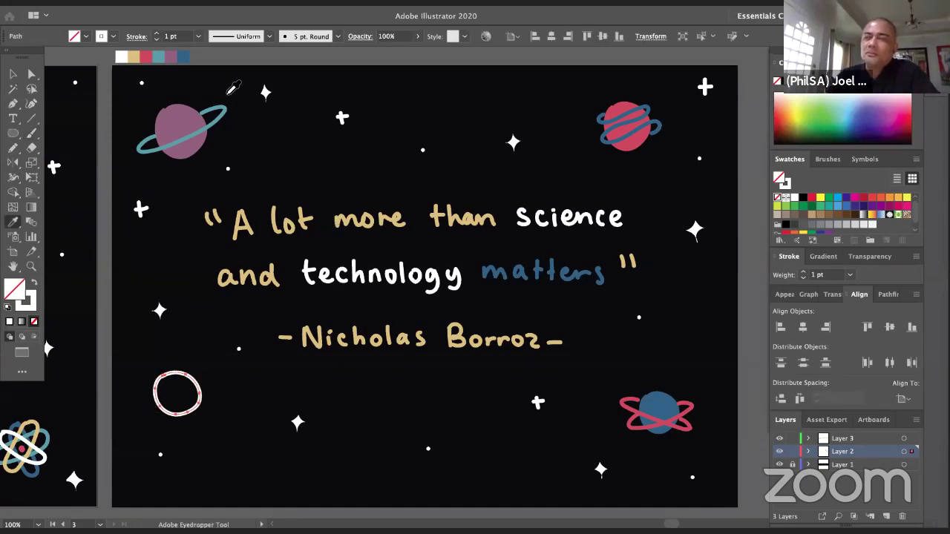
pyautogui.click(159, 57)
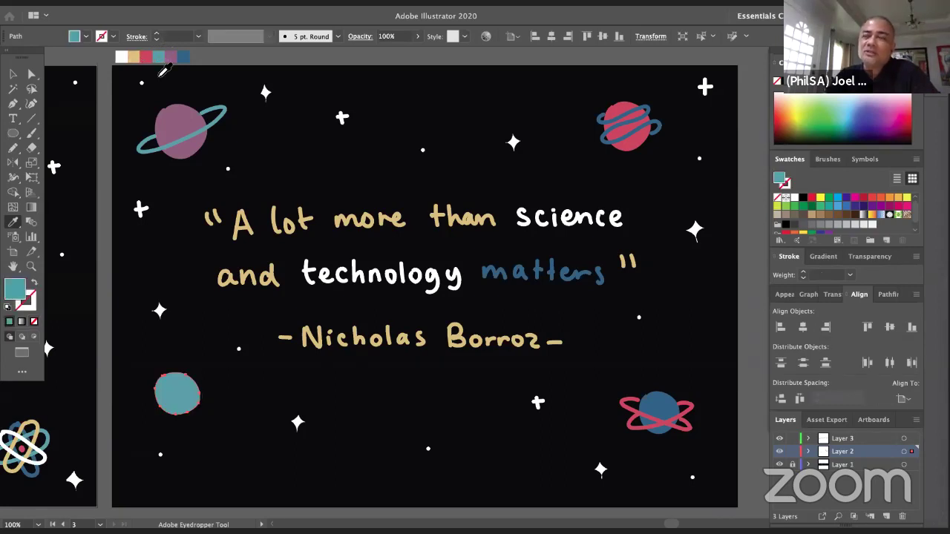
# Enlarge the teal planet slightly towards its lower right and deselect it
pyautogui.click(12, 74)
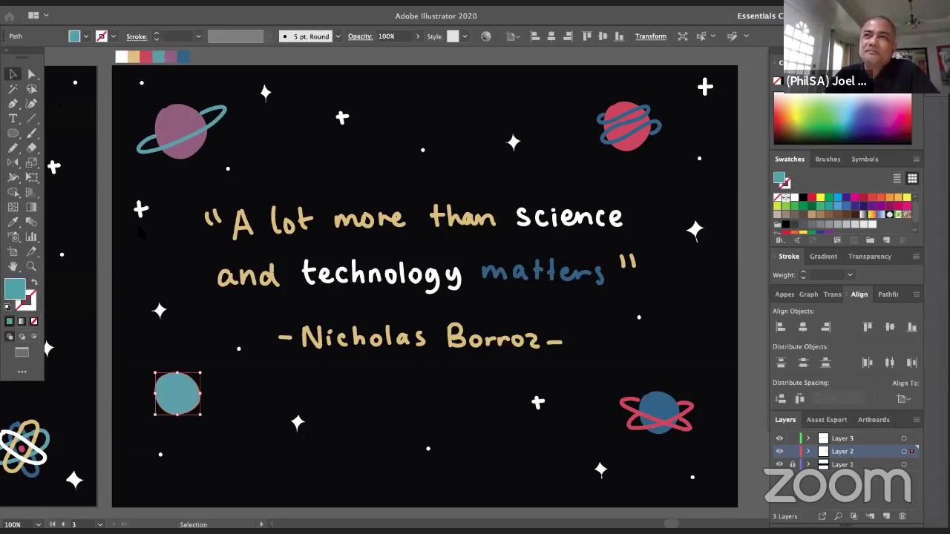
pyautogui.click(205, 421)
pyautogui.click(189, 401)
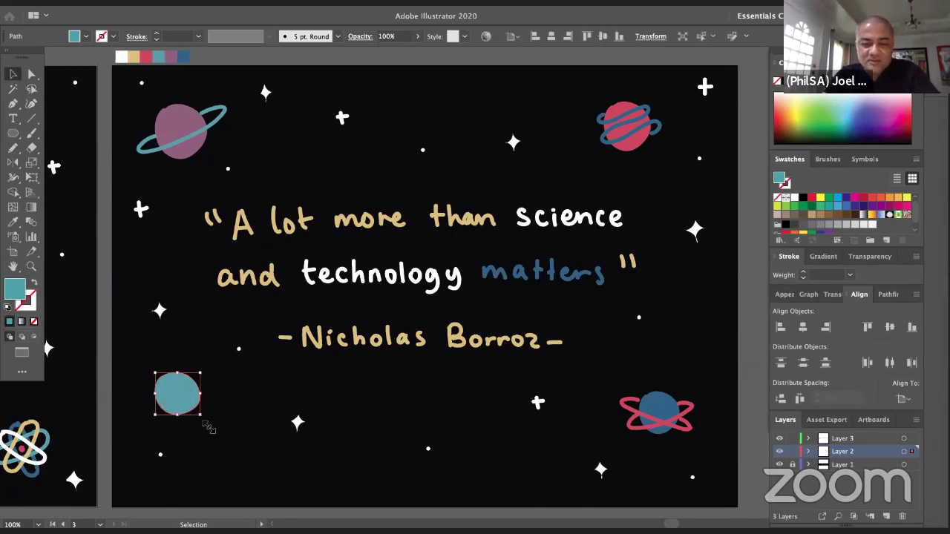
pyautogui.moveTo(205, 421); pyautogui.dragTo(213, 429)
pyautogui.click(239, 426)
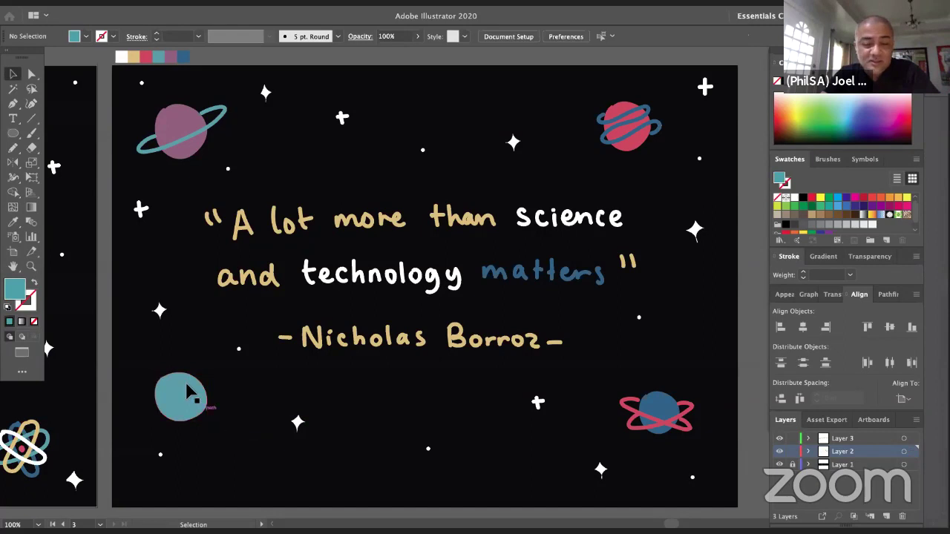
# Brush short wavy bands across the teal planet in the palette's pinkish red, as a stroke without fill
pyautogui.click(33, 133)
pyautogui.press('i')
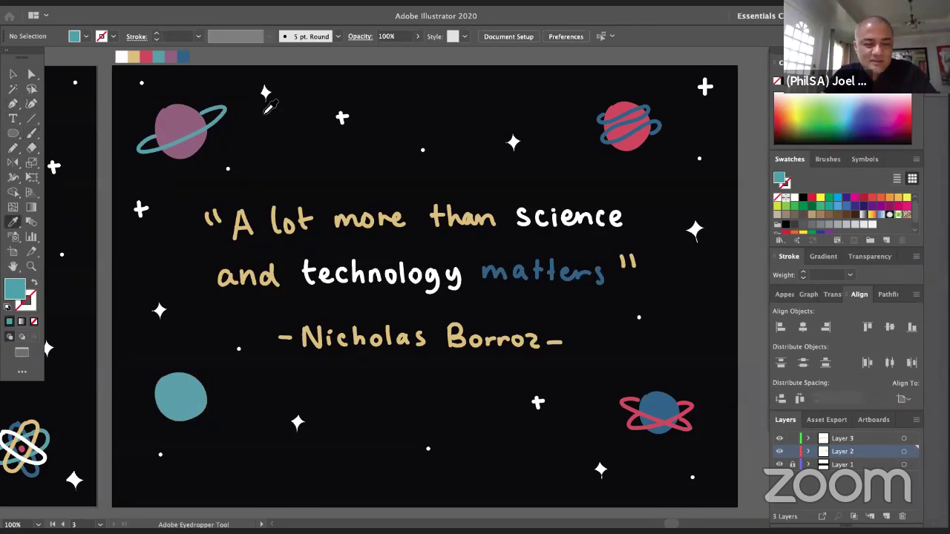
pyautogui.click(148, 56)
pyautogui.press('b')
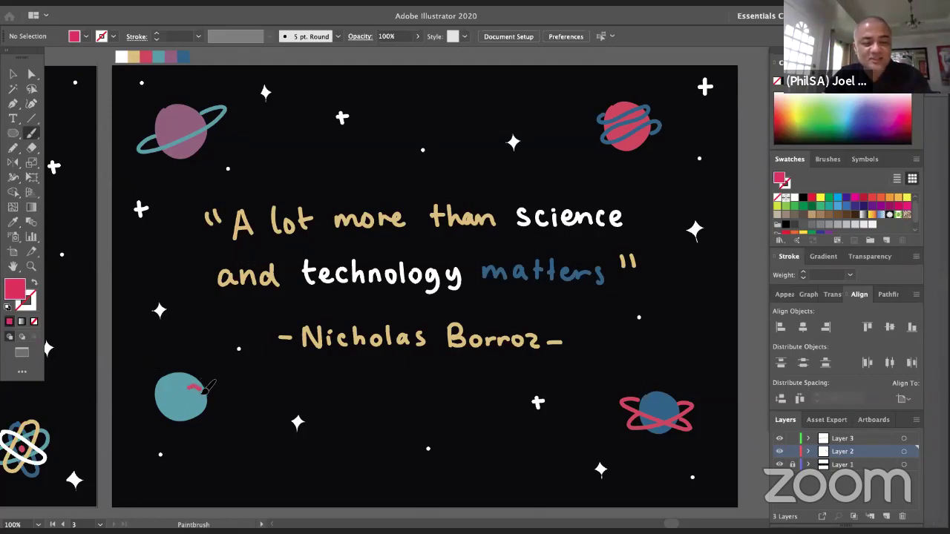
pyautogui.hotkey('shift', 'x')
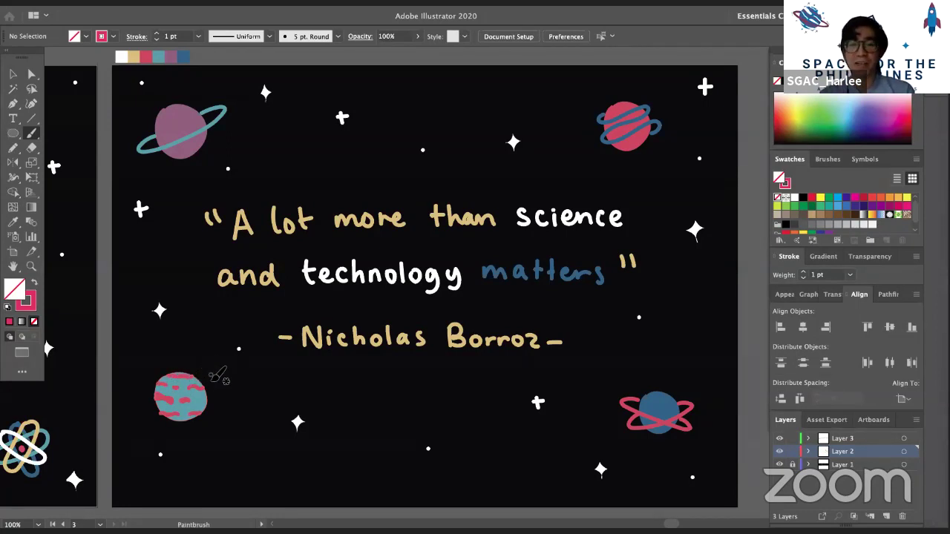
# Stretch the teal planet's base shape slightly towards its lower left so it sits fully behind the bands, and deselect it
pyautogui.press('v')
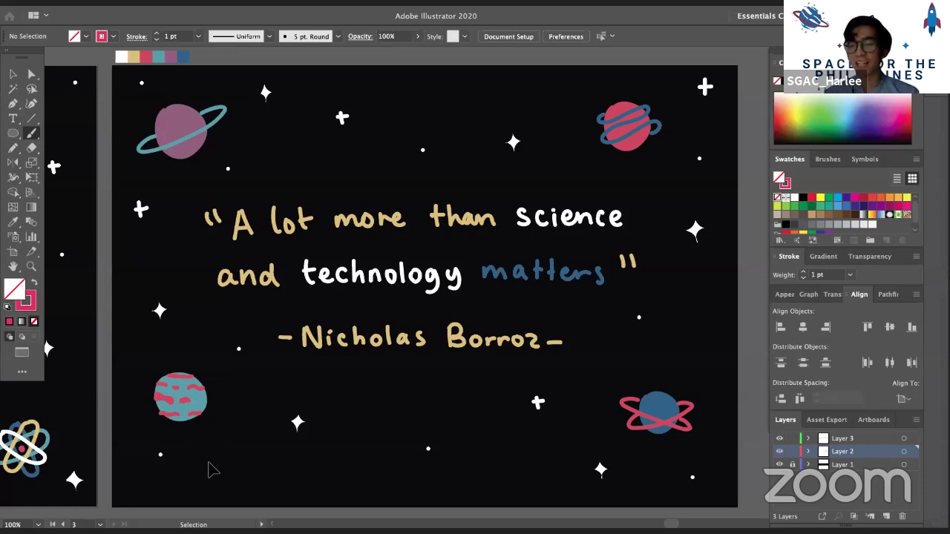
pyautogui.press('b')
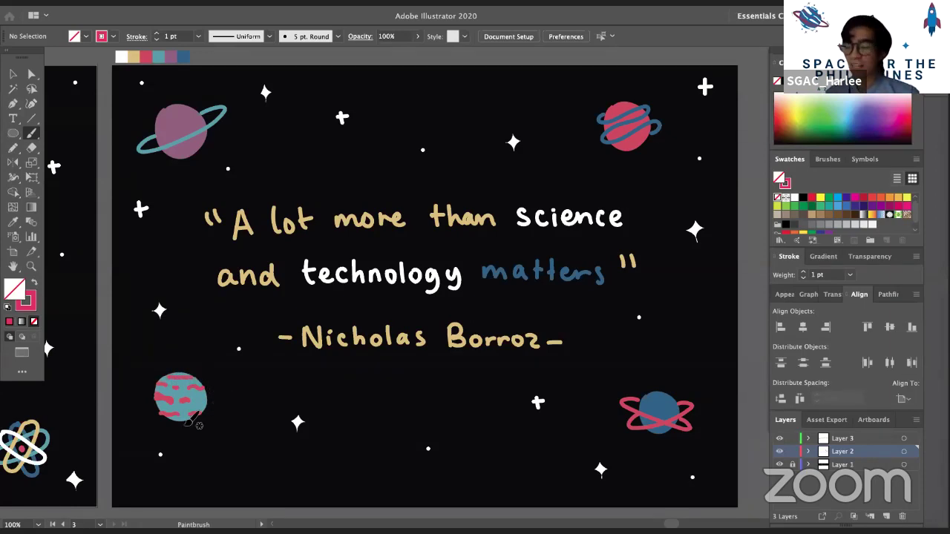
pyautogui.press('v')
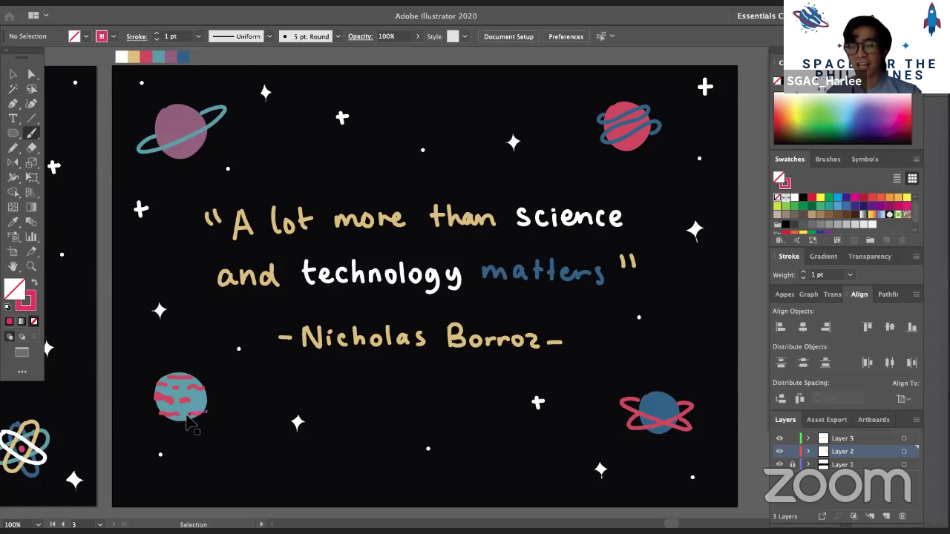
pyautogui.click(205, 401)
pyautogui.press('b')
pyautogui.press('v')
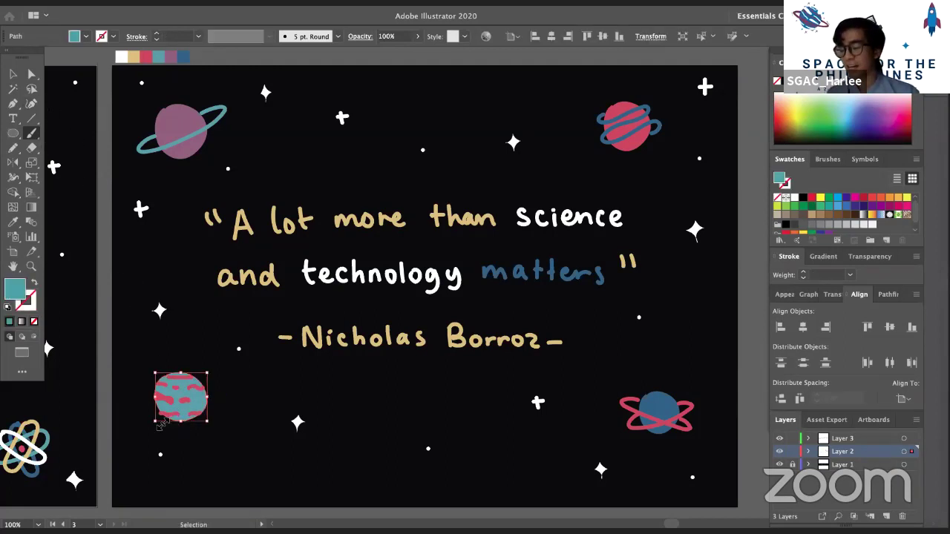
pyautogui.moveTo(156, 424); pyautogui.dragTo(154, 426)
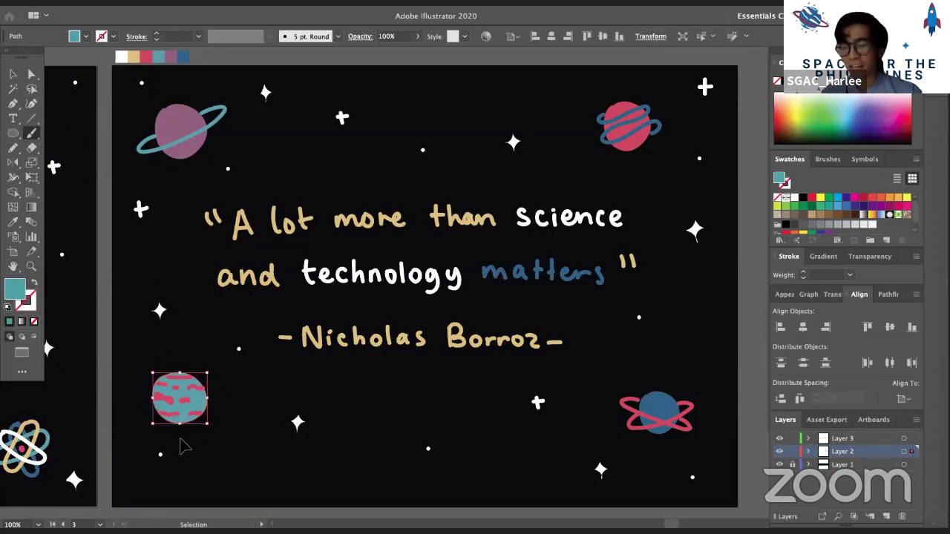
pyautogui.click(236, 425)
# Add a fourth artboard beside the finished third one and return to the layer list
pyautogui.moveTo(435, 435)
pyautogui.mouseDown()
pyautogui.moveTo(403, 434)
pyautogui.moveTo(414, 442)
pyautogui.moveTo(409, 436)
pyautogui.moveTo(431, 426)
pyautogui.moveTo(439, 437)
pyautogui.mouseUp()
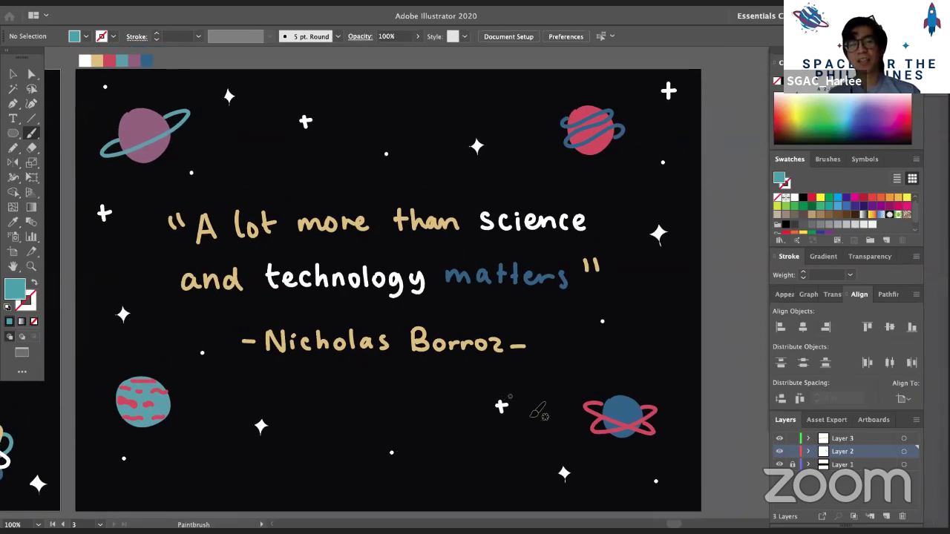
pyautogui.press('space')
pyautogui.moveTo(566, 417); pyautogui.dragTo(559, 419)
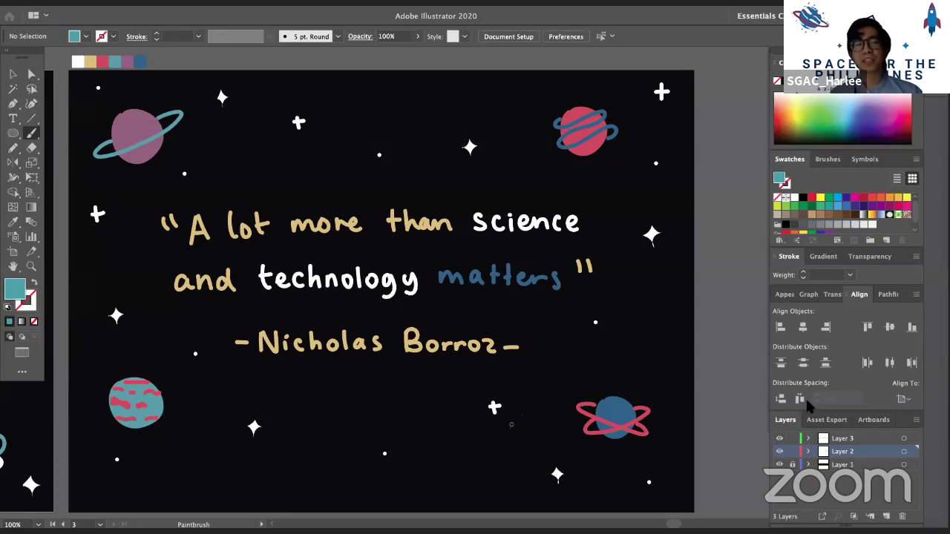
pyautogui.click(864, 419)
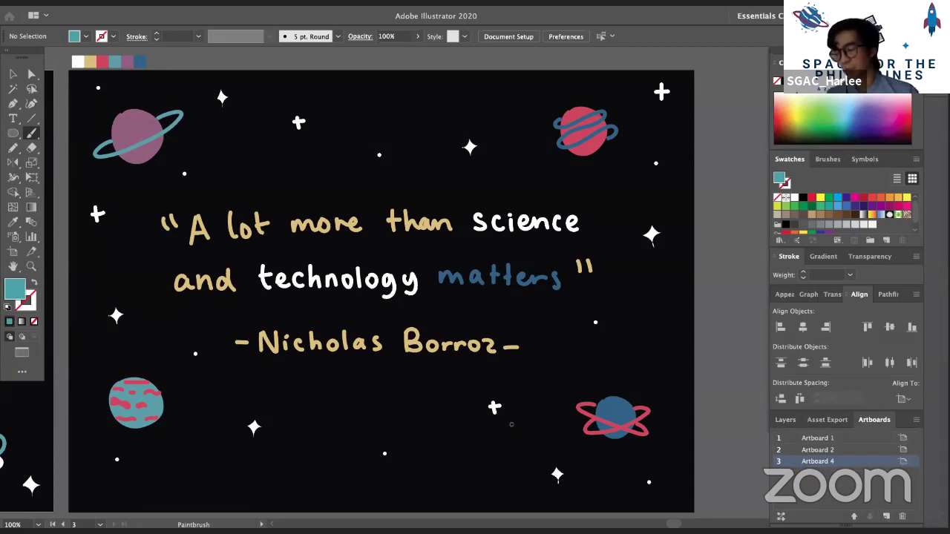
pyautogui.doubleClick(884, 463)
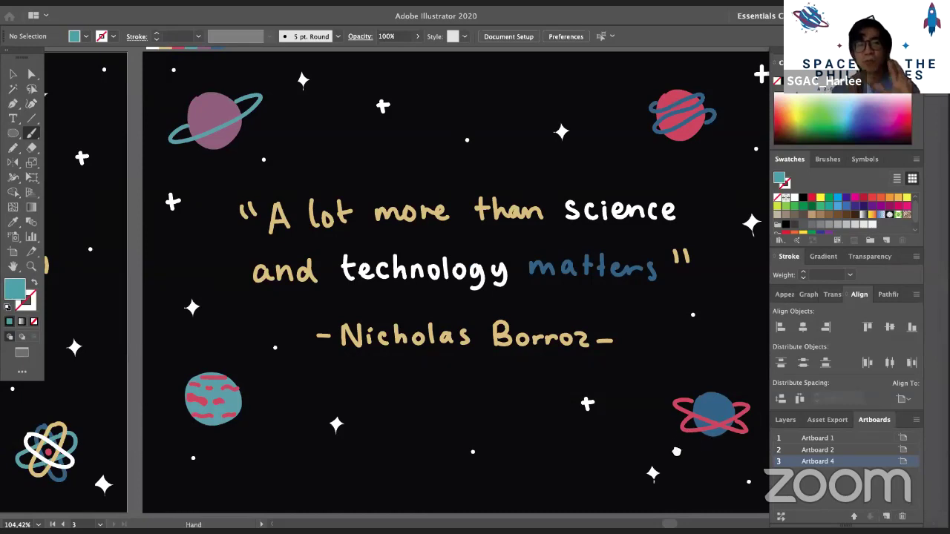
pyautogui.moveTo(682, 446); pyautogui.dragTo(631, 452)
pyautogui.click(887, 518)
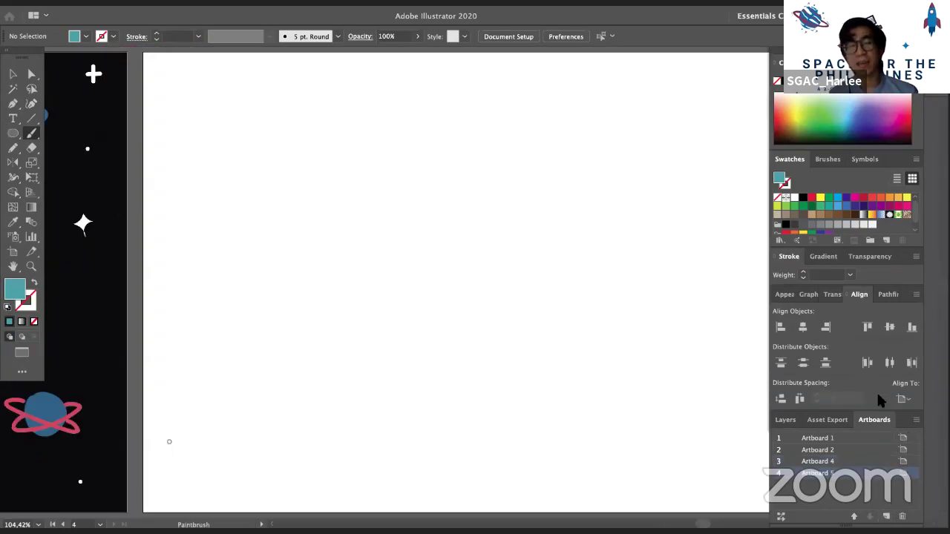
pyautogui.moveTo(403, 409); pyautogui.dragTo(819, 426)
pyautogui.click(788, 420)
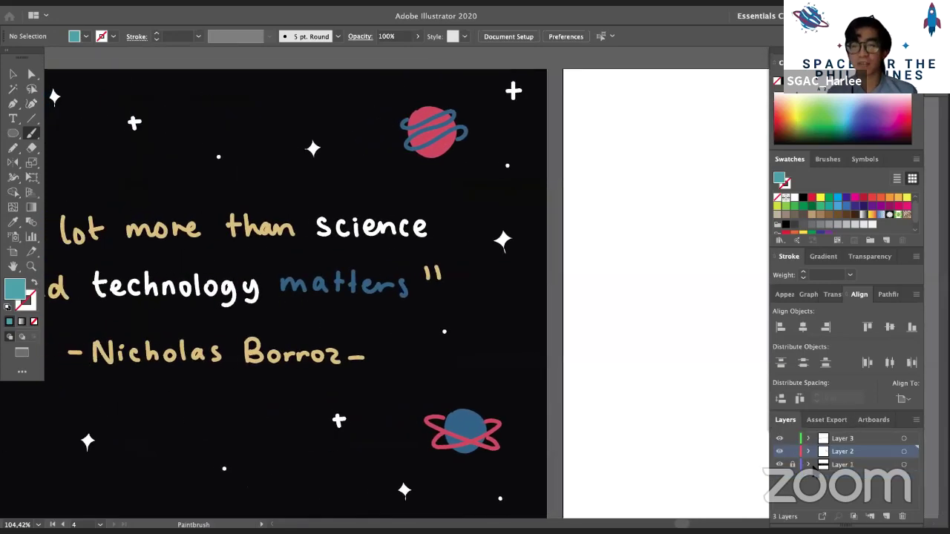
# Copy the third artboard's black background rectangle onto the same place on the fourth artboard, unlocking Layer 1 for the copy and relocking it
pyautogui.click(780, 464)
pyautogui.click(779, 464)
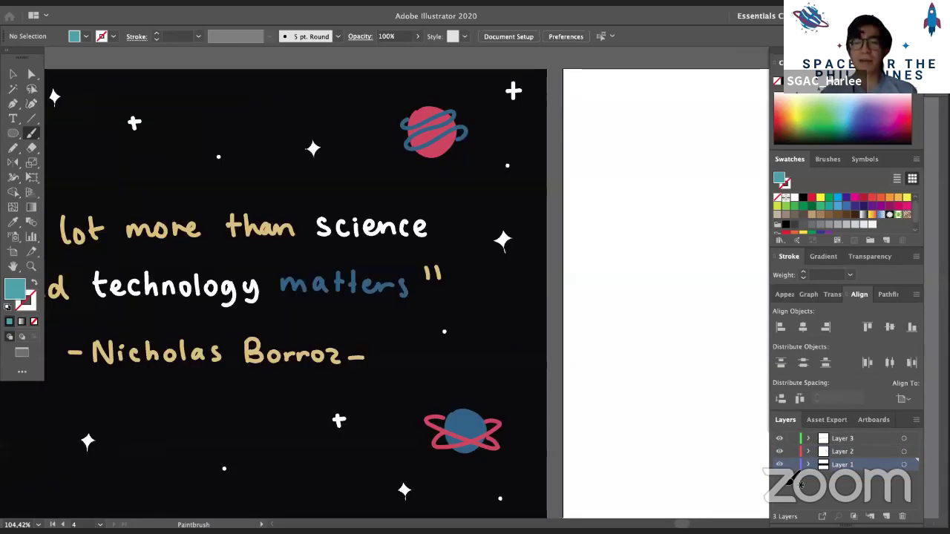
pyautogui.keyDown('ctrl'); pyautogui.click(539, 474); pyautogui.keyUp('ctrl')
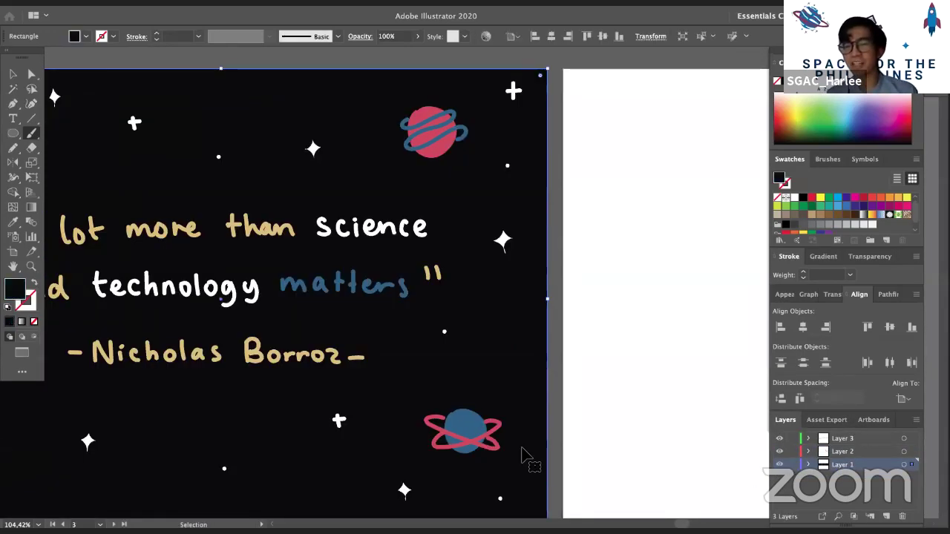
pyautogui.hotkey('ctrl', '3')
pyautogui.hotkey('ctrl', 'alt', '3')
pyautogui.keyDown('ctrl'); pyautogui.click(630, 408); pyautogui.keyUp('ctrl')
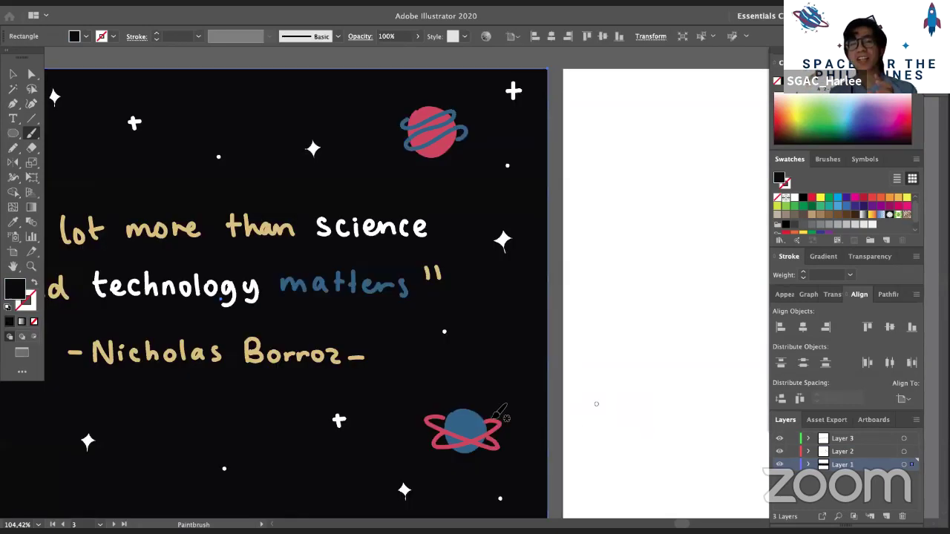
pyautogui.keyDown('ctrl'); pyautogui.click(416, 411); pyautogui.keyUp('ctrl')
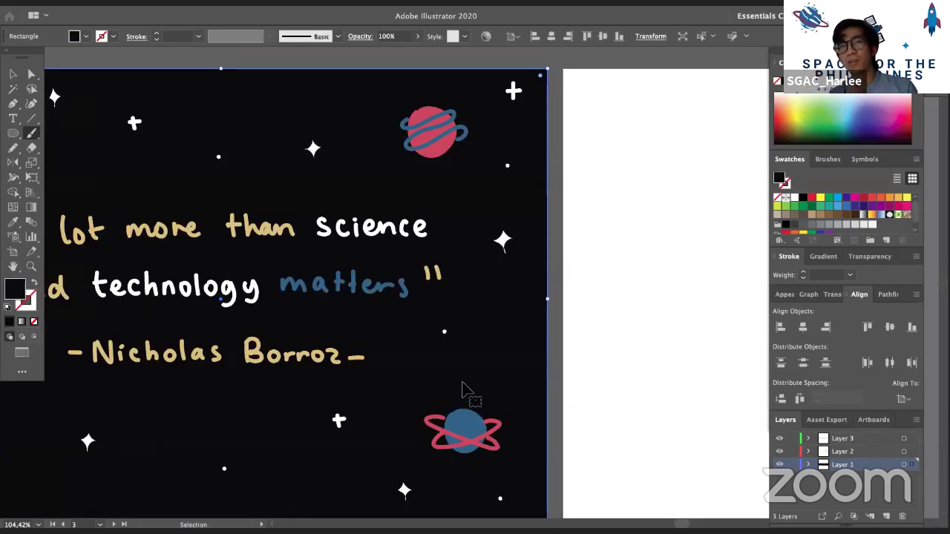
pyautogui.click(636, 391)
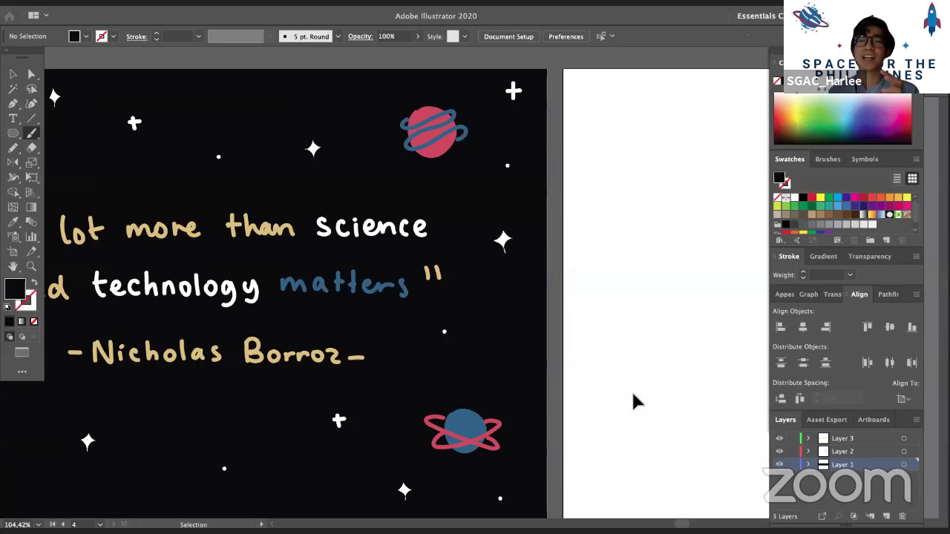
pyautogui.press('super+f')
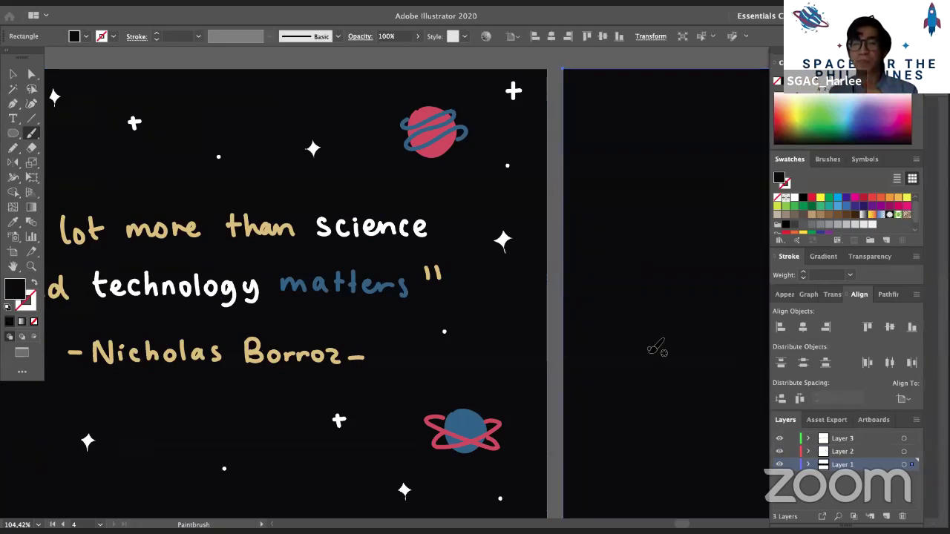
pyautogui.click(793, 465)
# Move the colour palette strip from above the third artboard to just above the fourth artboard's upper-left corner and deselect it
pyautogui.moveTo(672, 444)
pyautogui.mouseDown()
pyautogui.moveTo(344, 413)
pyautogui.moveTo(448, 450)
pyautogui.moveTo(483, 426)
pyautogui.moveTo(416, 431)
pyautogui.moveTo(439, 426)
pyautogui.moveTo(402, 332)
pyautogui.mouseUp()
pyautogui.press('super+=')
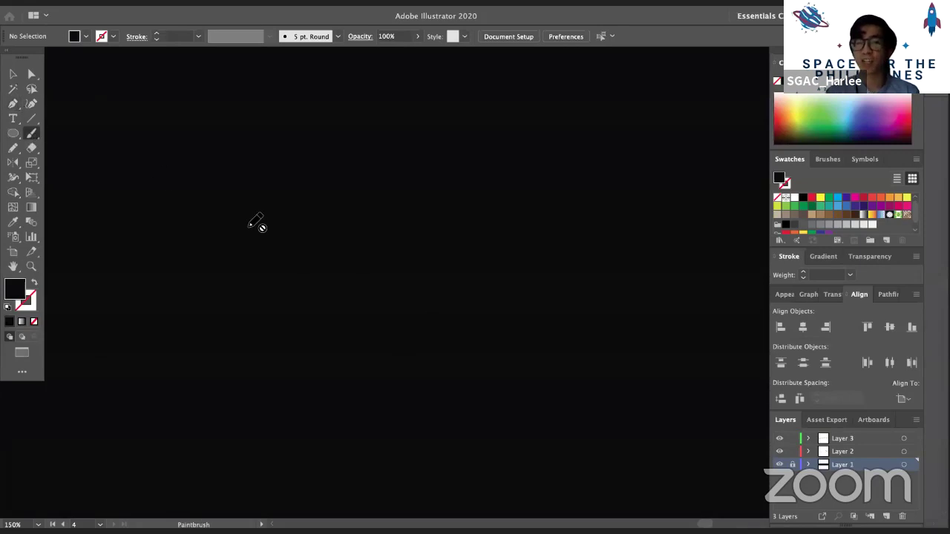
pyautogui.press('space')
pyautogui.moveTo(405, 358); pyautogui.dragTo(393, 356)
pyautogui.press('super+minus')
pyautogui.press('space')
pyautogui.moveTo(119, 273)
pyautogui.mouseDown()
pyautogui.moveTo(272, 248)
pyautogui.moveTo(481, 308)
pyautogui.moveTo(526, 282)
pyautogui.mouseUp()
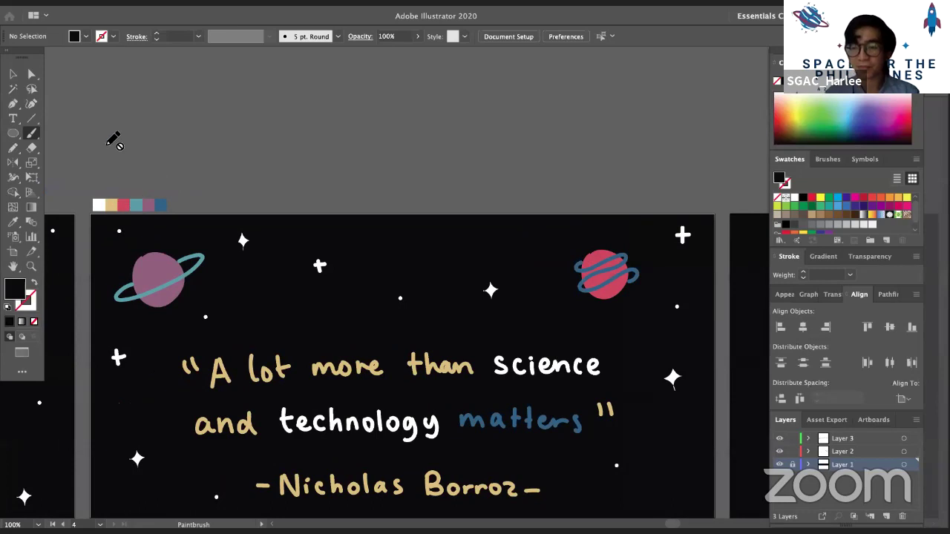
pyautogui.click(15, 76)
pyautogui.click(165, 205)
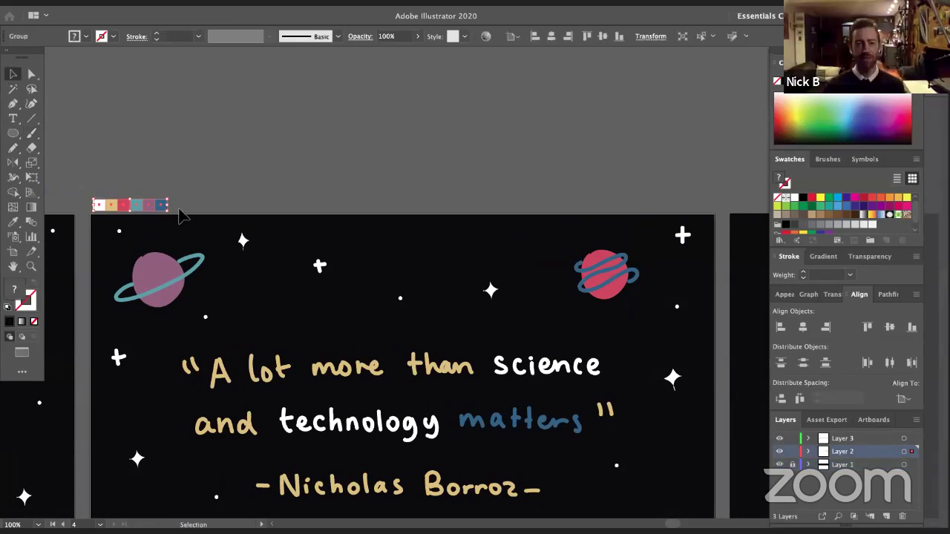
pyautogui.moveTo(159, 207); pyautogui.dragTo(367, 153)
pyautogui.press('space')
pyautogui.click(401, 151)
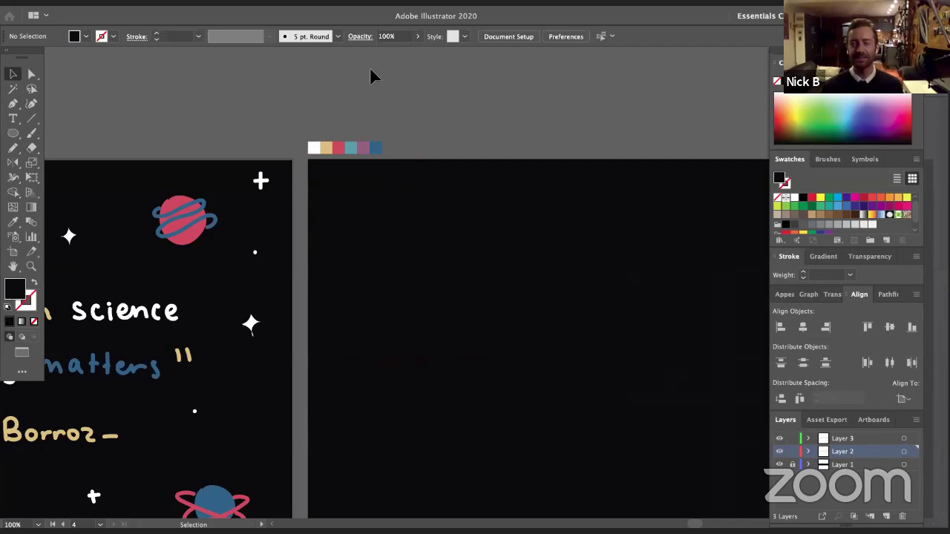
# Brush a small diamond shape with a short stem in the palette's sand yellow near the fourth artboard's lower-left corner
pyautogui.scroll(-3, 377, 148)
pyautogui.hscroll(5, 377, 149)
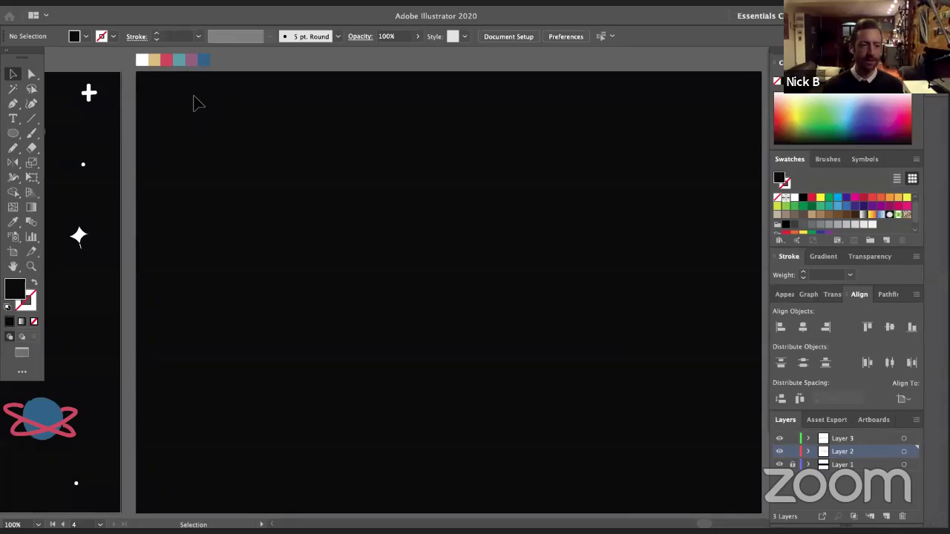
pyautogui.press('i')
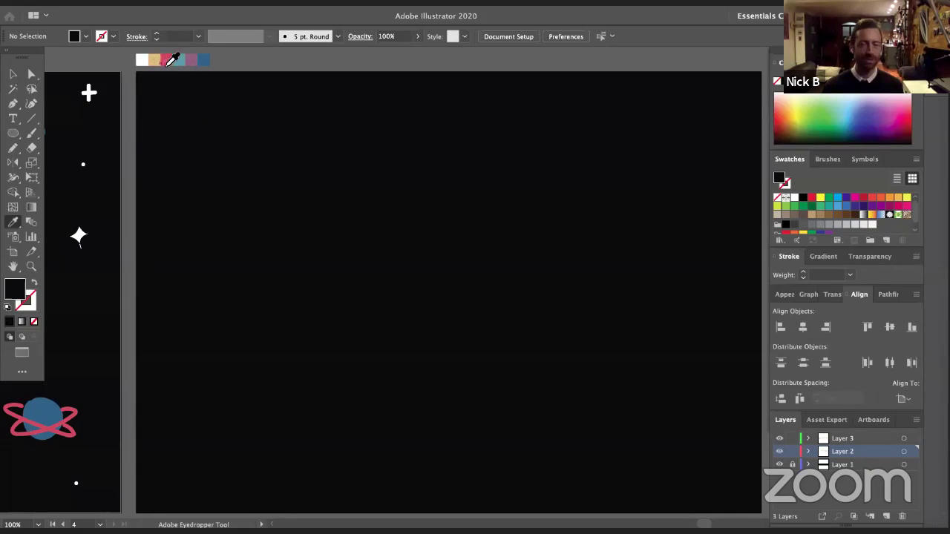
pyautogui.click(206, 60)
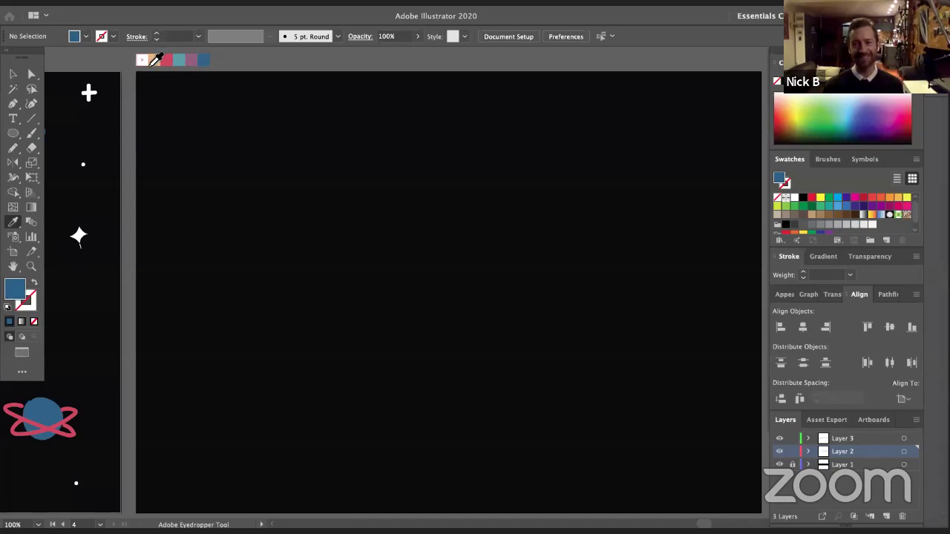
pyautogui.click(155, 62)
pyautogui.press('b')
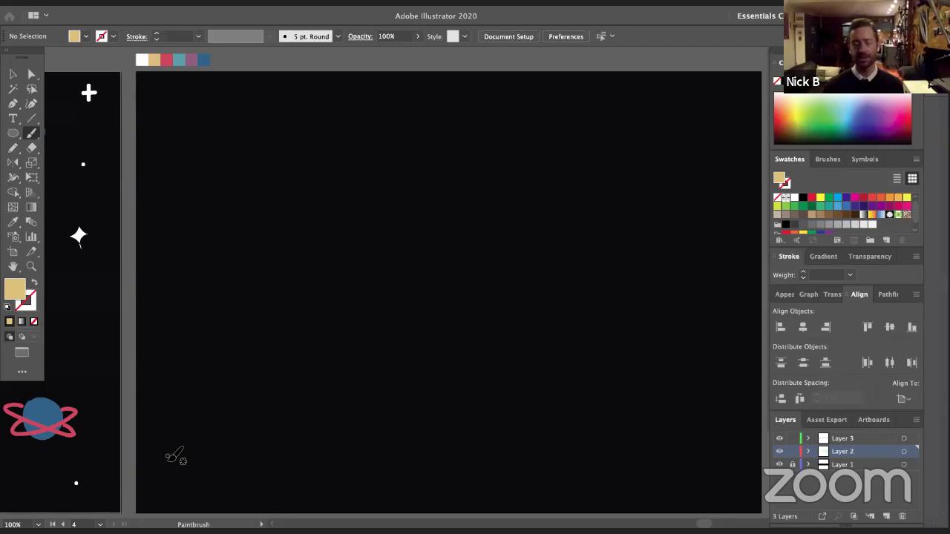
pyautogui.moveTo(176, 465)
pyautogui.mouseDown()
pyautogui.moveTo(183, 467)
pyautogui.moveTo(182, 439)
pyautogui.moveTo(166, 454)
pyautogui.mouseUp()
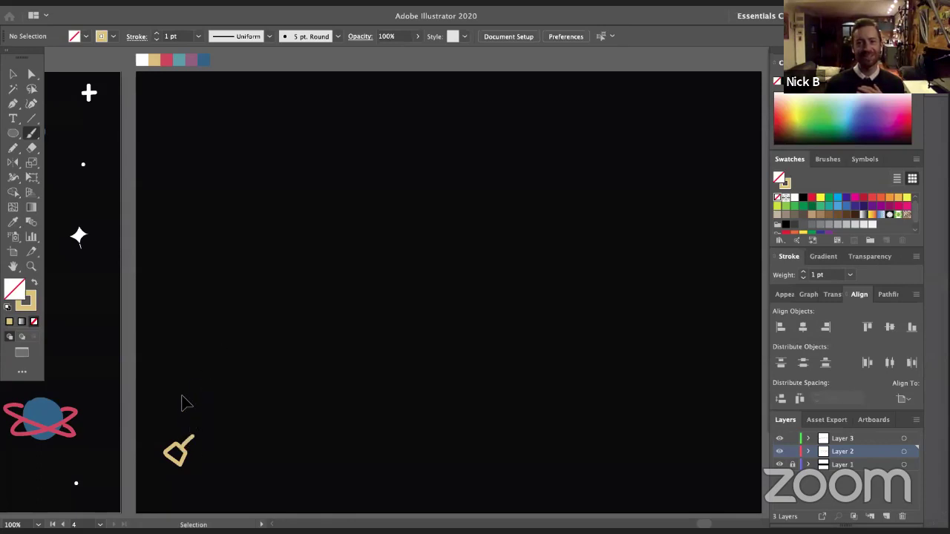
pyautogui.moveTo(183, 445); pyautogui.dragTo(190, 437)
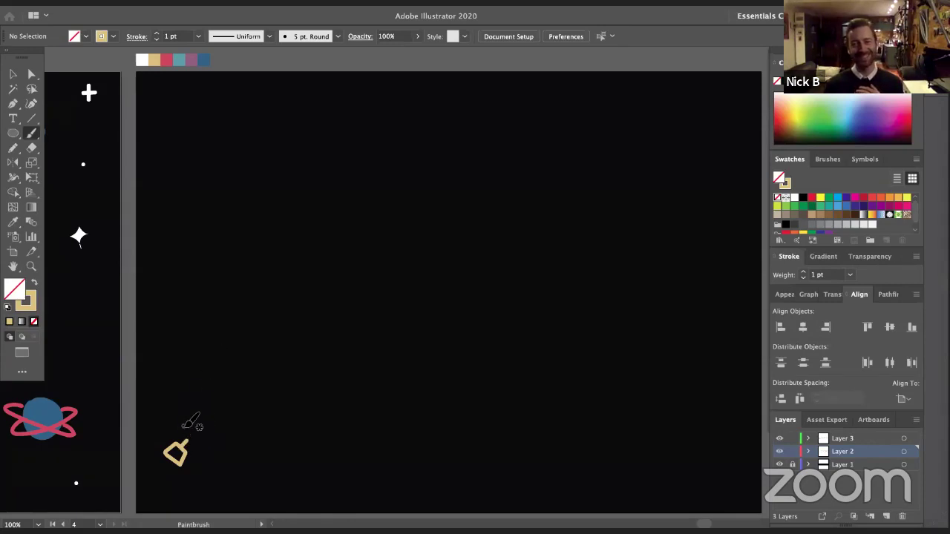
pyautogui.moveTo(194, 400)
pyautogui.mouseDown()
pyautogui.moveTo(185, 417)
pyautogui.moveTo(191, 440)
pyautogui.mouseUp()
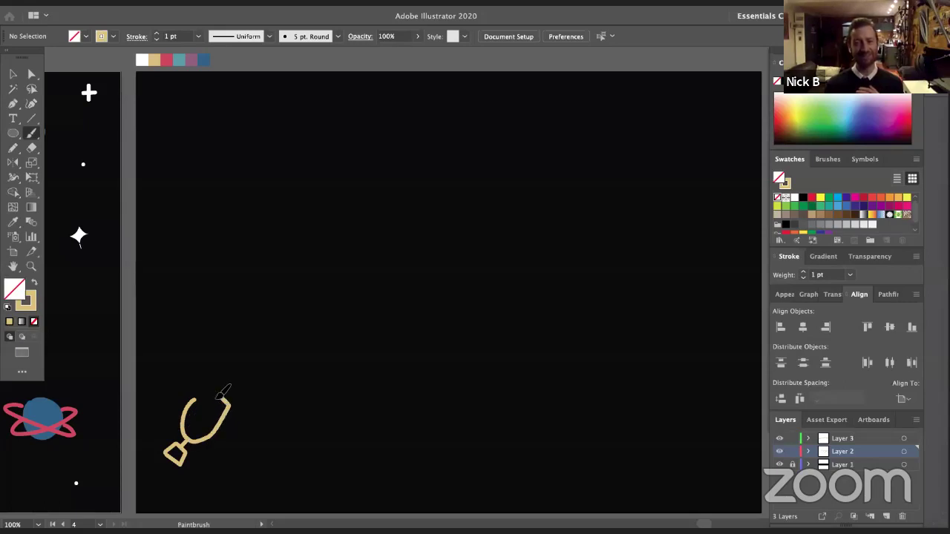
pyautogui.moveTo(210, 390)
pyautogui.mouseDown()
pyautogui.moveTo(193, 400)
pyautogui.moveTo(216, 384)
pyautogui.moveTo(208, 381)
pyautogui.mouseUp()
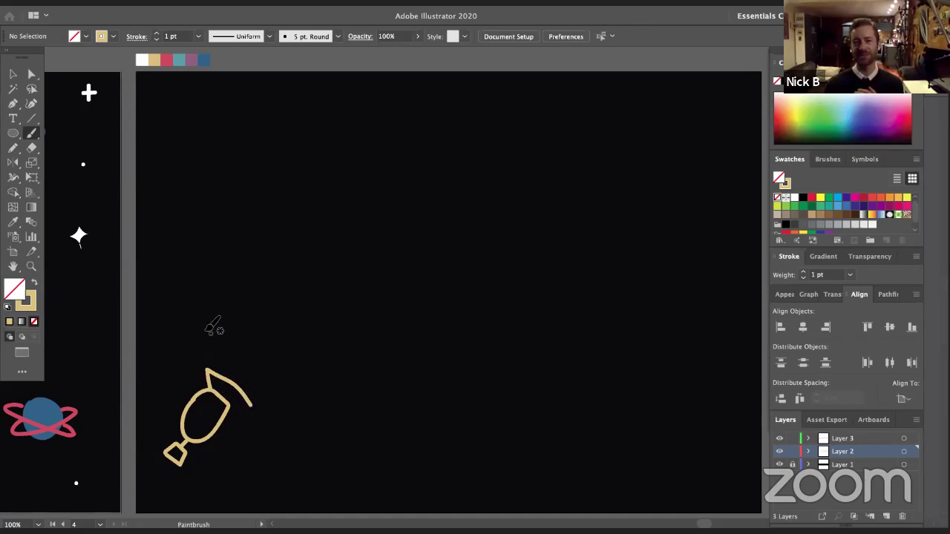
pyautogui.press('super+z')
pyautogui.moveTo(212, 387)
pyautogui.mouseDown()
pyautogui.moveTo(202, 364)
pyautogui.moveTo(248, 383)
pyautogui.moveTo(260, 407)
pyautogui.moveTo(212, 399)
pyautogui.mouseUp()
pyautogui.press('super+z')
pyautogui.press('super+z')
pyautogui.press('super+z')
pyautogui.press('super+z')
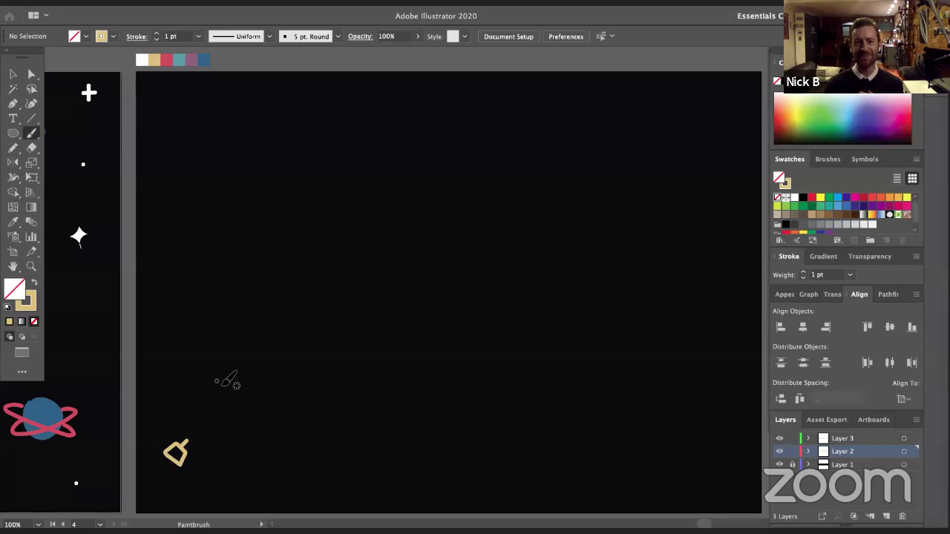
# Brush the satellite's bowl-shaped body above the small diamond, with a wide curved dish across its open upper-right end
pyautogui.moveTo(220, 389); pyautogui.dragTo(245, 416)
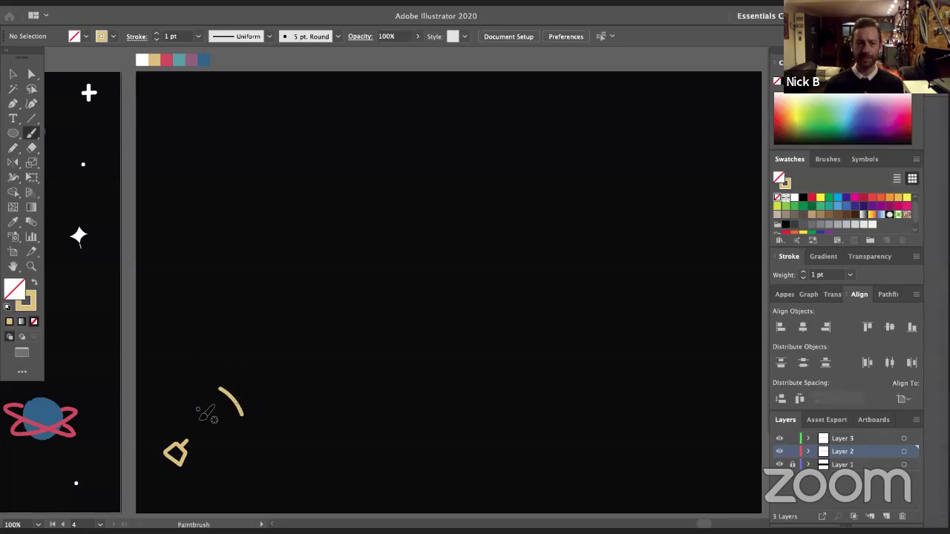
pyautogui.moveTo(219, 386)
pyautogui.mouseDown()
pyautogui.moveTo(186, 441)
pyautogui.moveTo(204, 447)
pyautogui.moveTo(243, 415)
pyautogui.mouseUp()
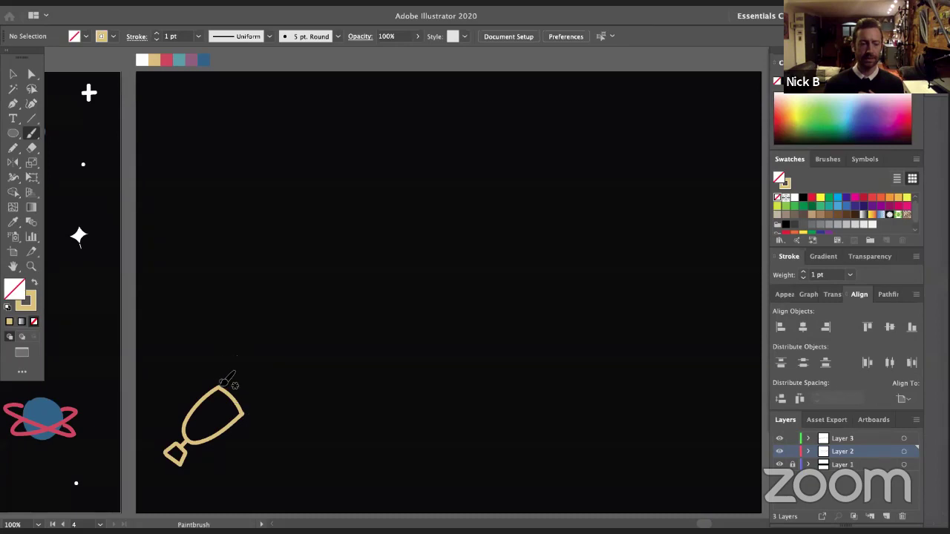
pyautogui.moveTo(221, 386)
pyautogui.mouseDown()
pyautogui.moveTo(218, 369)
pyautogui.moveTo(260, 395)
pyautogui.moveTo(243, 417)
pyautogui.mouseUp()
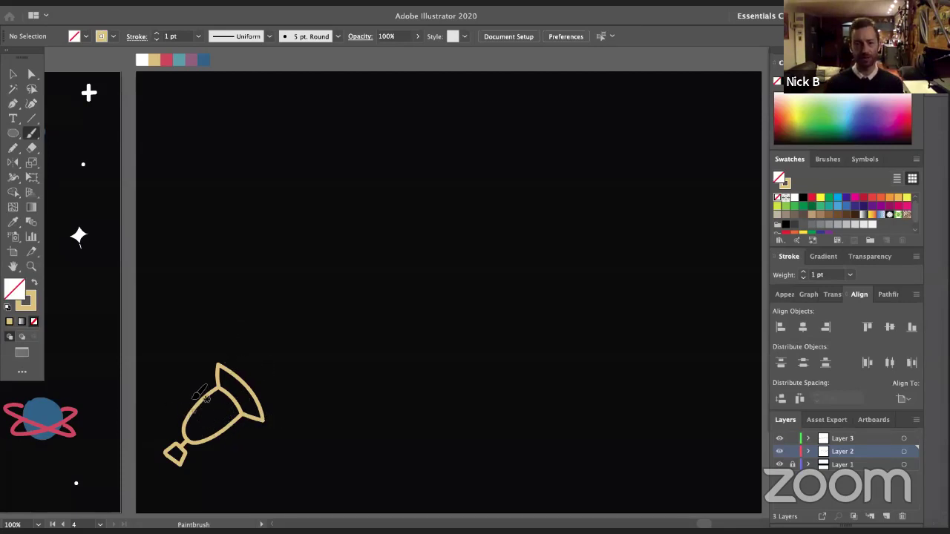
# Brush a strut on each side of the satellite's body and a rectangular solar panel with grid lines on the lower-right strut
pyautogui.moveTo(192, 409); pyautogui.dragTo(181, 395)
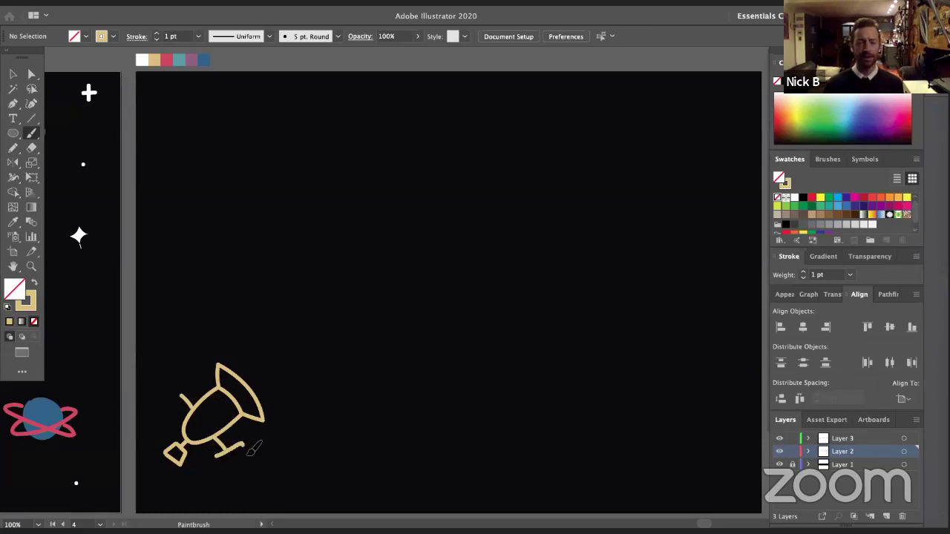
pyautogui.moveTo(249, 455); pyautogui.dragTo(272, 491)
pyautogui.moveTo(216, 457); pyautogui.dragTo(238, 504)
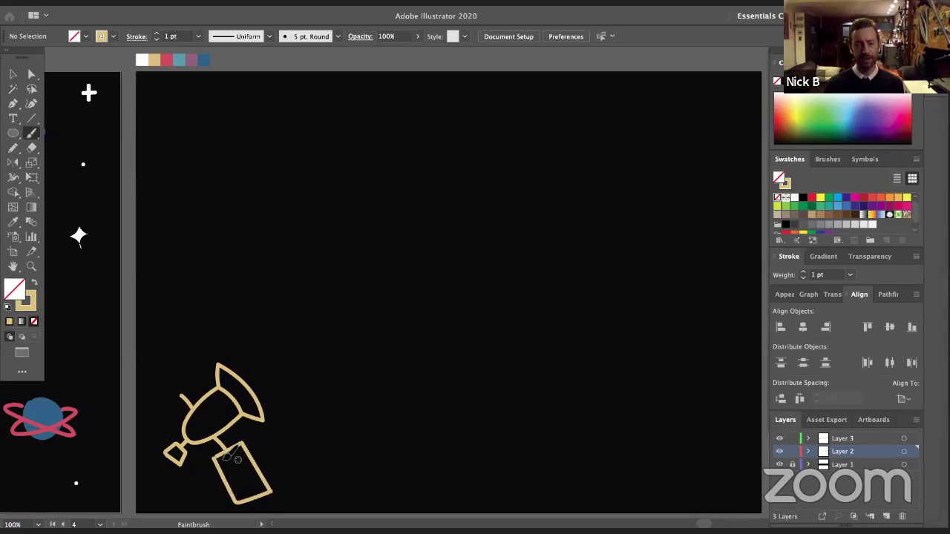
pyautogui.moveTo(233, 445)
pyautogui.mouseDown()
pyautogui.moveTo(244, 501)
pyautogui.moveTo(244, 472)
pyautogui.moveTo(266, 494)
pyautogui.mouseUp()
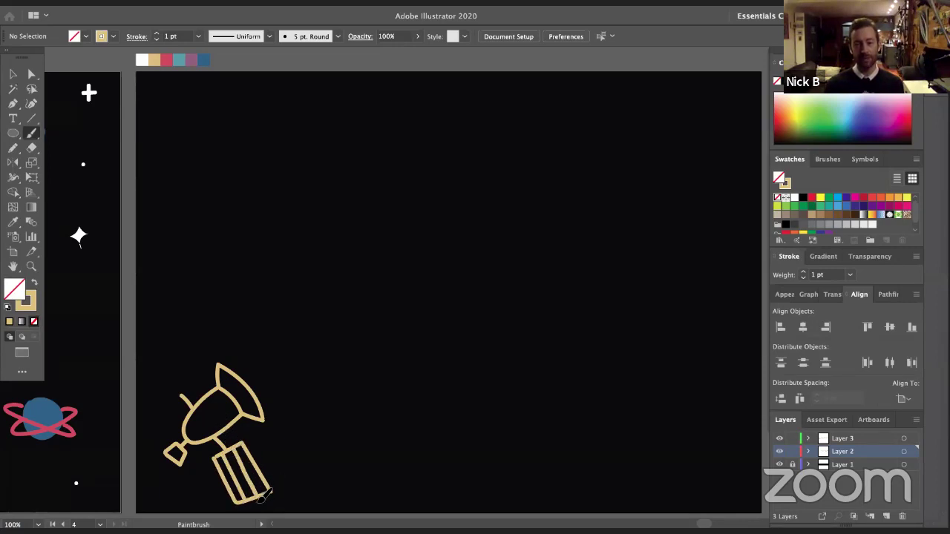
pyautogui.moveTo(219, 468)
pyautogui.mouseDown()
pyautogui.moveTo(249, 455)
pyautogui.moveTo(252, 466)
pyautogui.mouseUp()
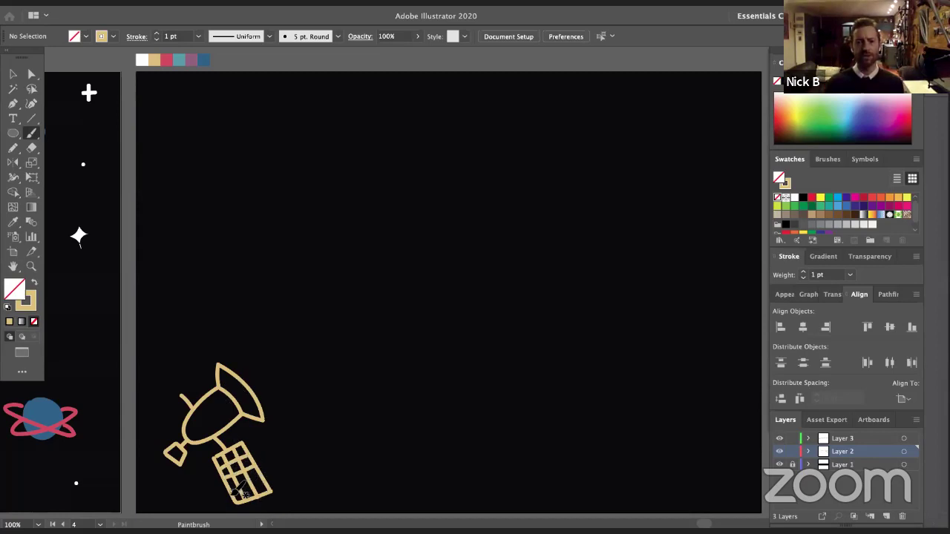
pyautogui.press('v')
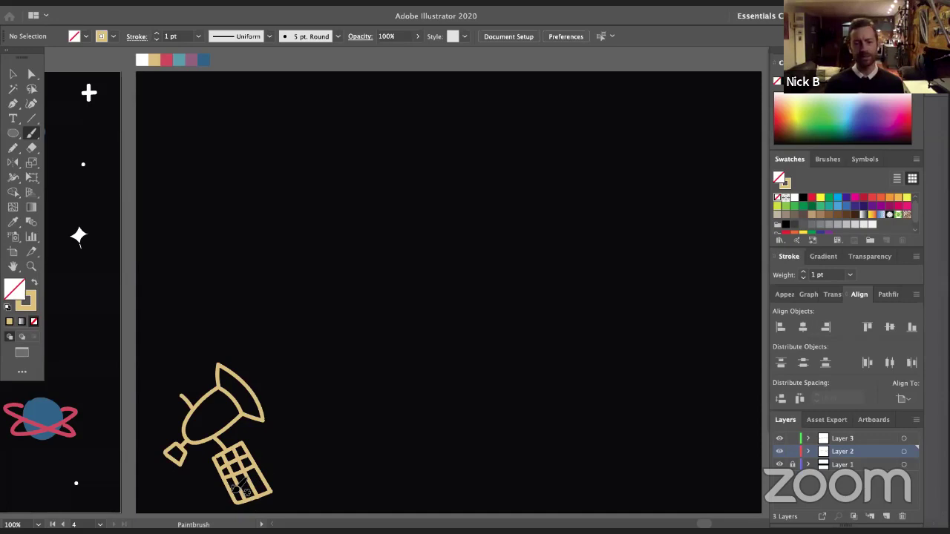
pyautogui.press('super')
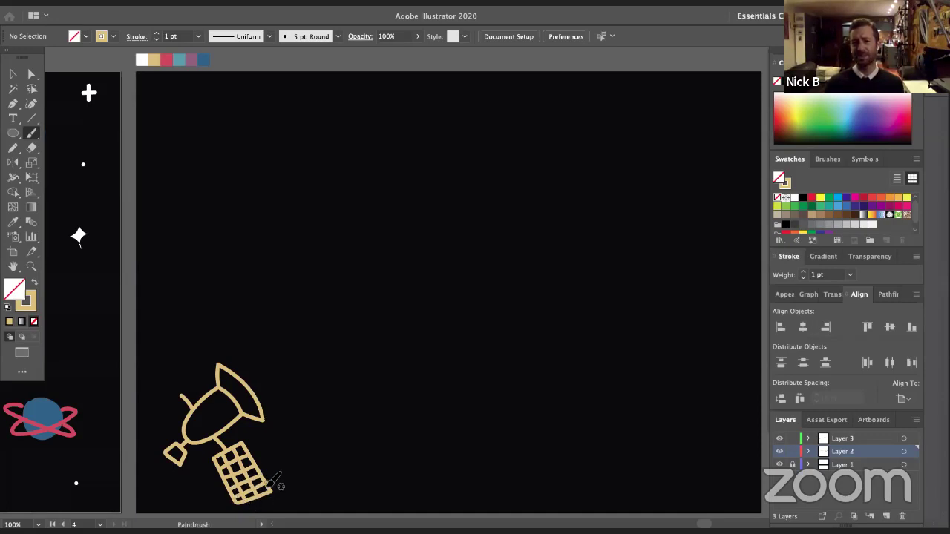
# Rotate the lower-right solar panel slightly counterclockwise, align it with the end of its strut, and deselect it
pyautogui.click(12, 73)
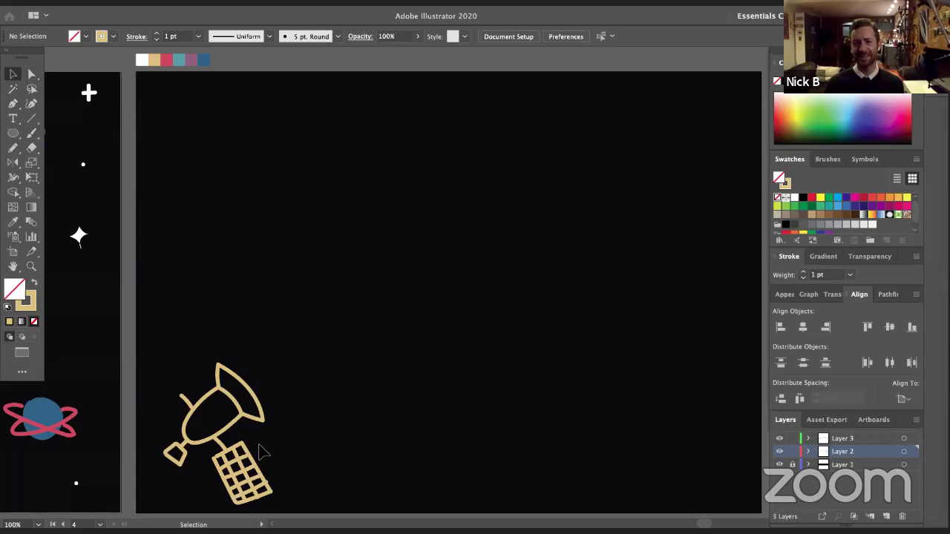
pyautogui.click(235, 500)
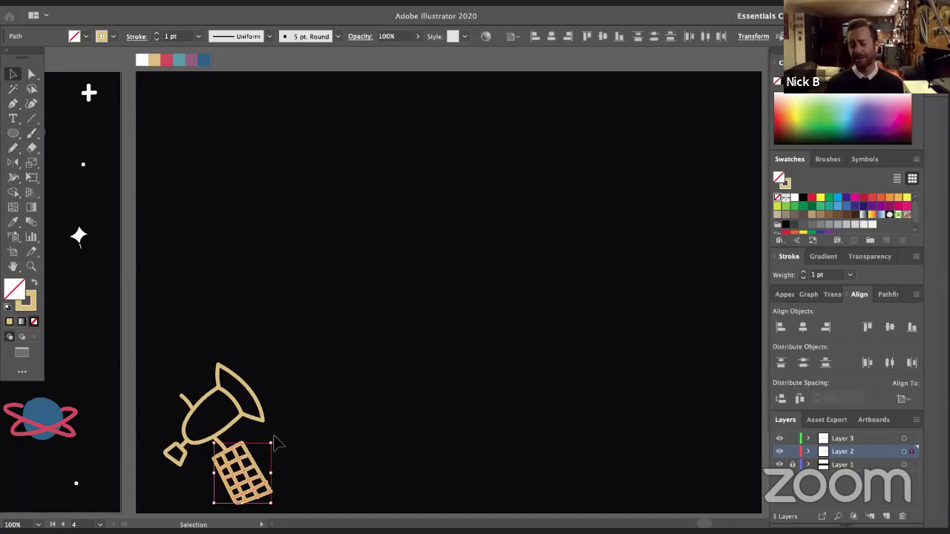
pyautogui.click(272, 446)
pyautogui.click(248, 502)
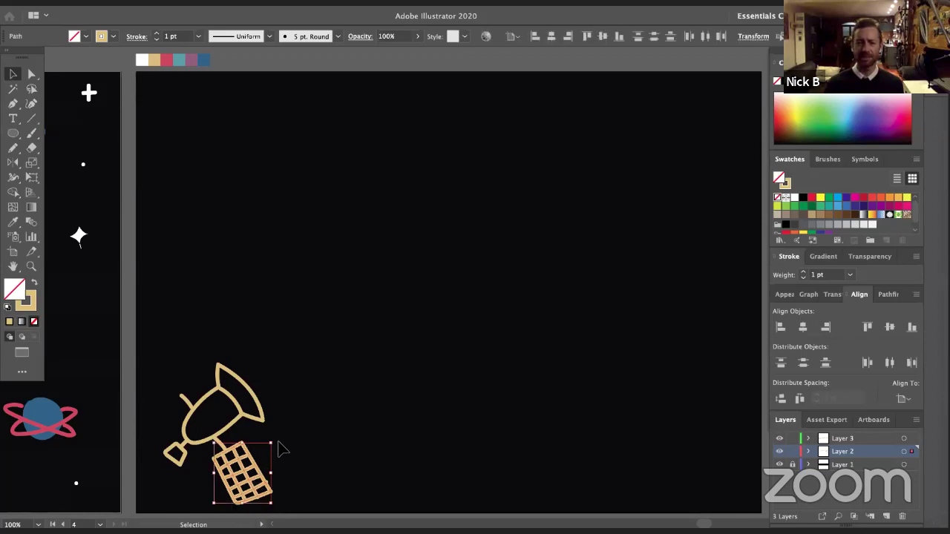
pyautogui.moveTo(276, 442)
pyautogui.mouseDown()
pyautogui.moveTo(285, 438)
pyautogui.moveTo(265, 460)
pyautogui.moveTo(271, 438)
pyautogui.mouseUp()
pyautogui.moveTo(258, 481); pyautogui.dragTo(273, 461)
pyautogui.click(318, 461)
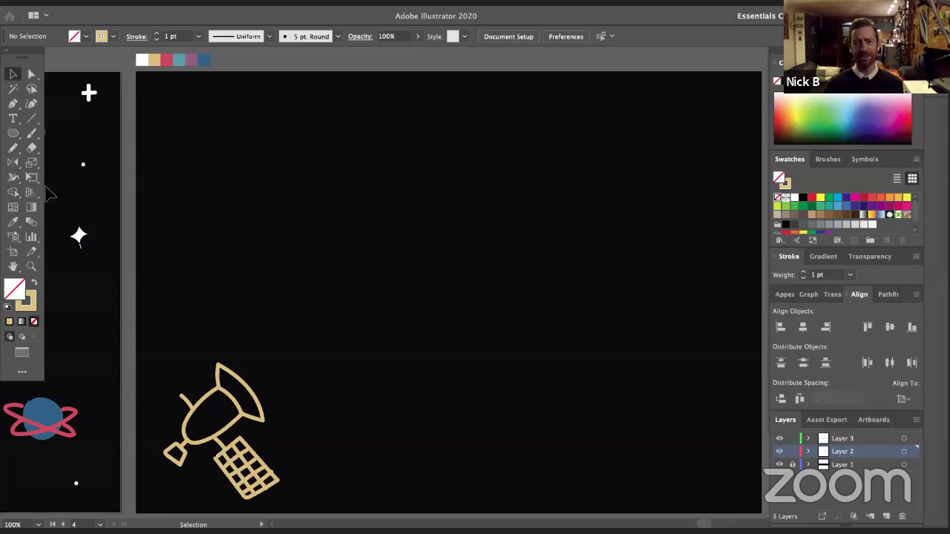
# Brush a matching gridded solar panel onto the satellite's upper-left strut in the same sand yellow
pyautogui.click(31, 134)
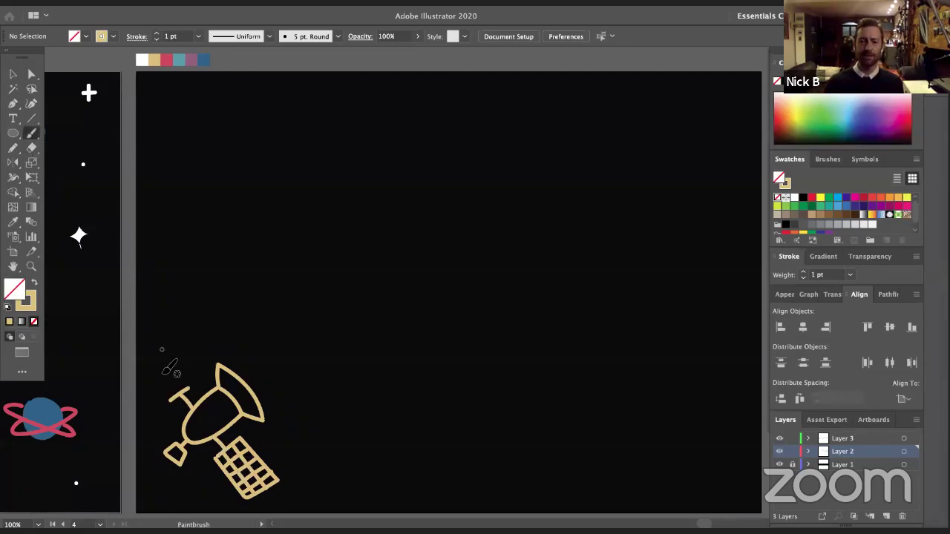
pyautogui.moveTo(191, 386); pyautogui.dragTo(176, 357)
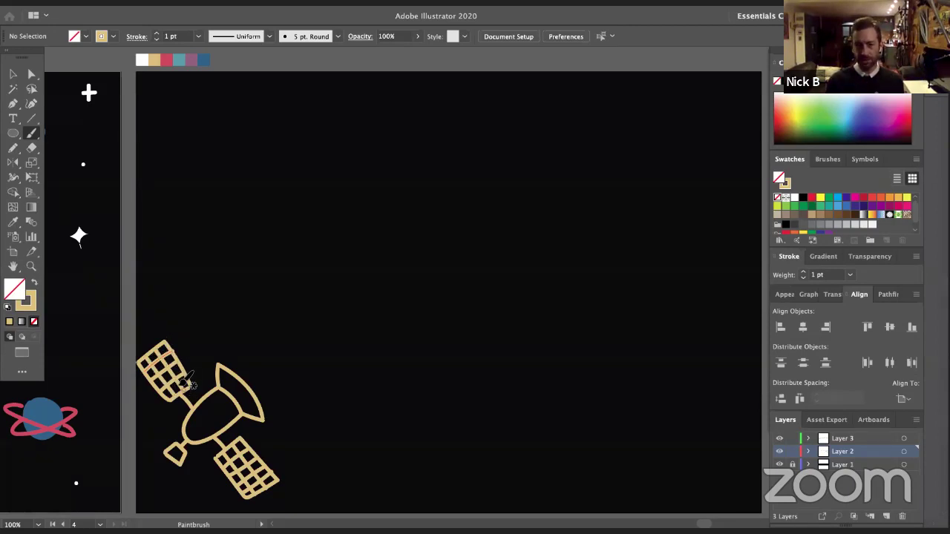
pyautogui.moveTo(289, 344)
pyautogui.mouseDown()
pyautogui.moveTo(223, 339)
pyautogui.moveTo(278, 351)
pyautogui.mouseUp()
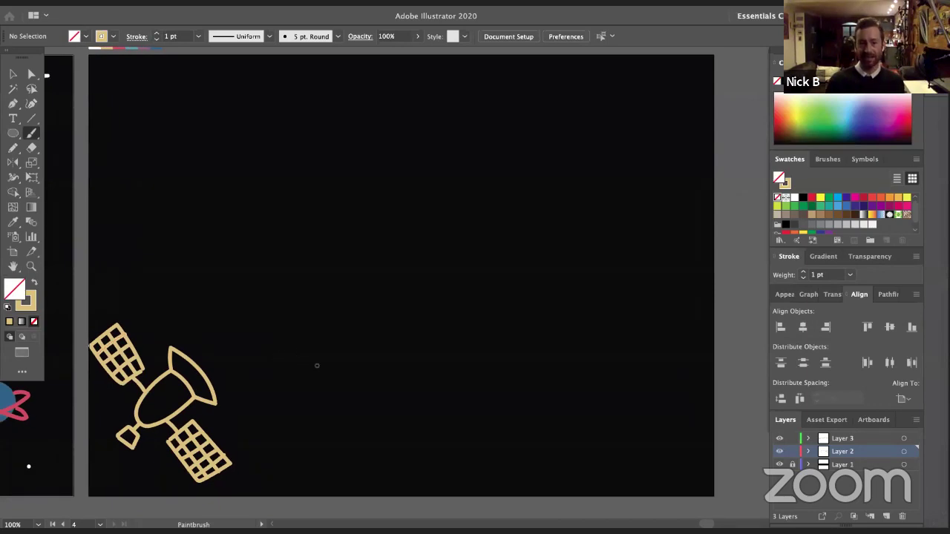
# Brush a narrow looped antenna stick pointing up and right from the middle of the satellite dish's outer edge
pyautogui.click(918, 51)
pyautogui.moveTo(362, 351); pyautogui.dragTo(412, 360)
pyautogui.hotkey('ctrl', '=')
pyautogui.moveTo(409, 301)
pyautogui.mouseDown()
pyautogui.moveTo(433, 279)
pyautogui.moveTo(418, 244)
pyautogui.moveTo(407, 260)
pyautogui.moveTo(364, 269)
pyautogui.moveTo(362, 278)
pyautogui.mouseUp()
pyautogui.hotkey('ctrl', '=')
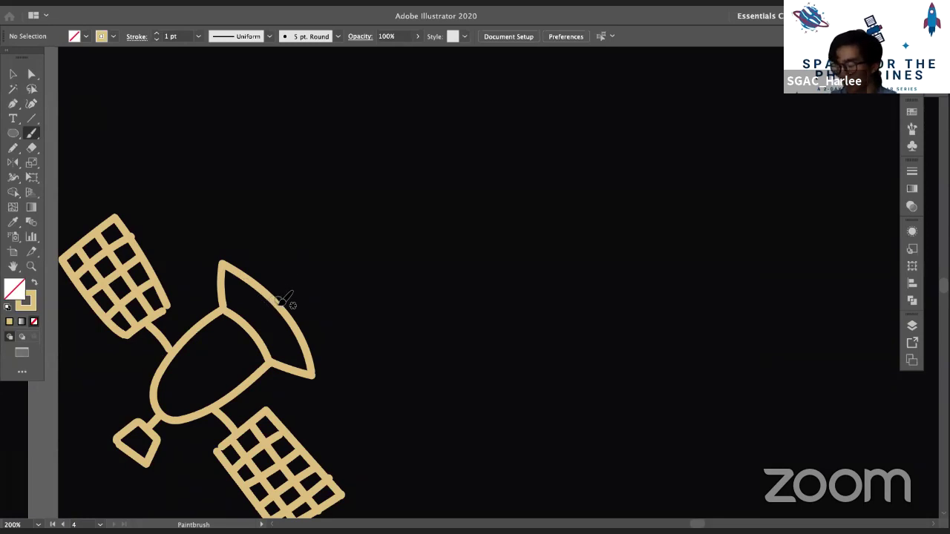
pyautogui.moveTo(277, 302); pyautogui.dragTo(298, 288)
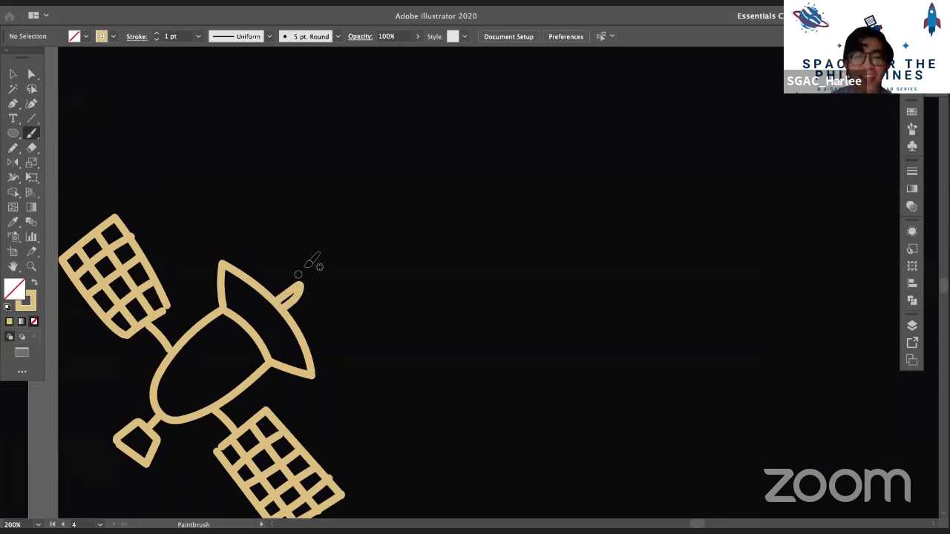
pyautogui.press('super+z')
pyautogui.moveTo(277, 300)
pyautogui.mouseDown()
pyautogui.moveTo(309, 283)
pyautogui.moveTo(283, 308)
pyautogui.mouseUp()
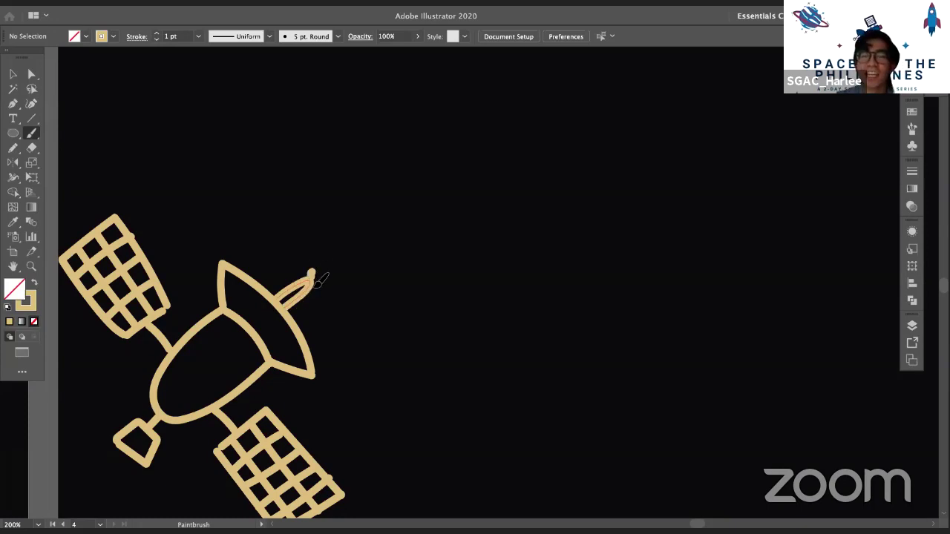
# Try a small ball on the antenna's tip, swapping its stroke for a solid fill, and delete it
pyautogui.moveTo(315, 274); pyautogui.dragTo(313, 276)
pyautogui.press('super+z')
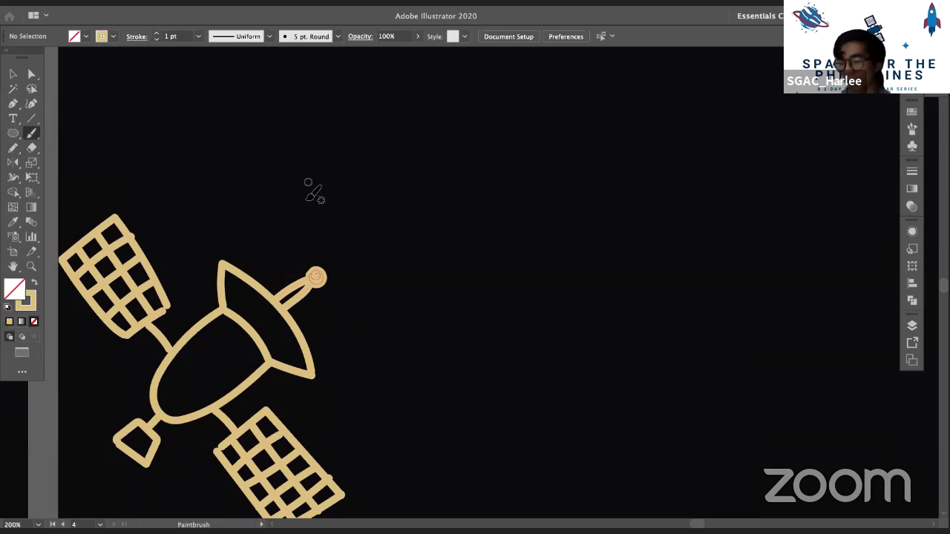
pyautogui.hotkey('ctrl', 'z')
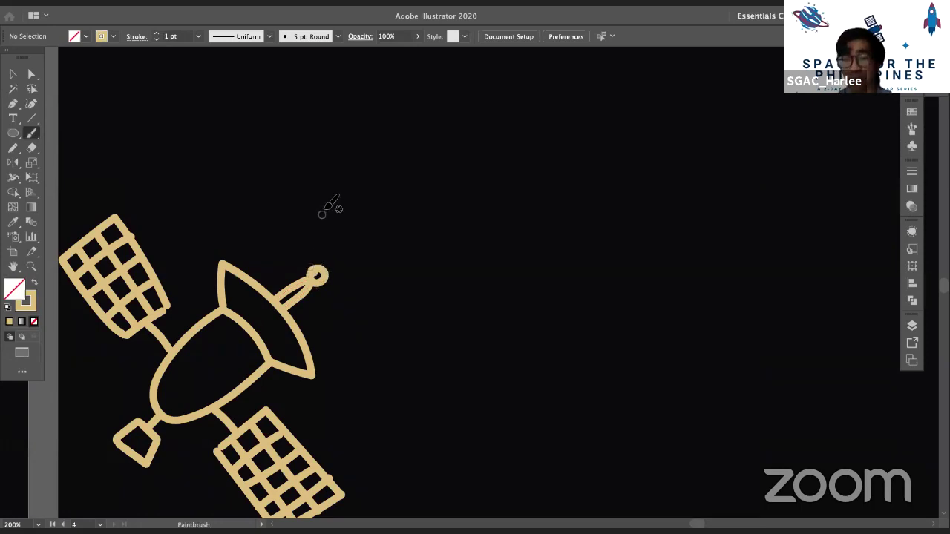
pyautogui.keyDown('super'); pyautogui.click(317, 276); pyautogui.keyUp('super')
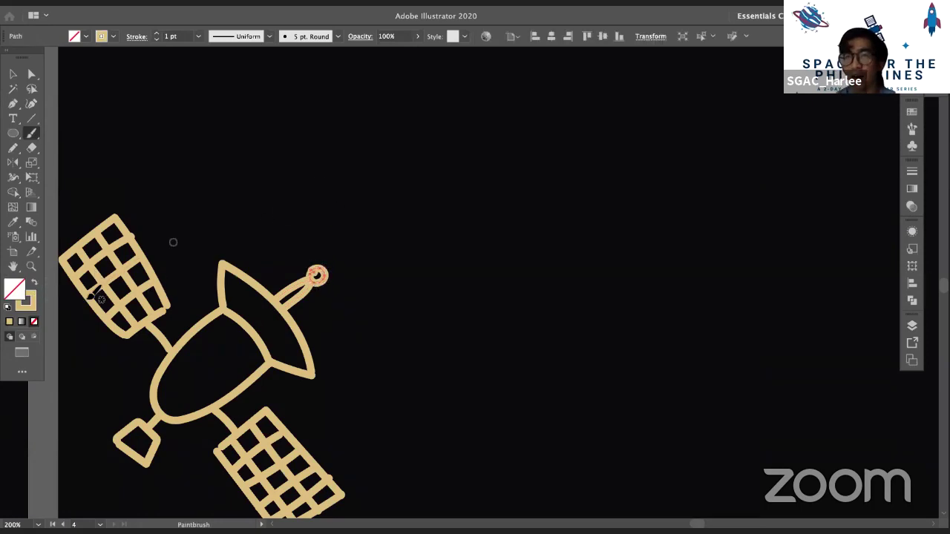
pyautogui.click(34, 285)
pyautogui.keyDown('ctrl'); pyautogui.click(197, 162); pyautogui.keyUp('ctrl')
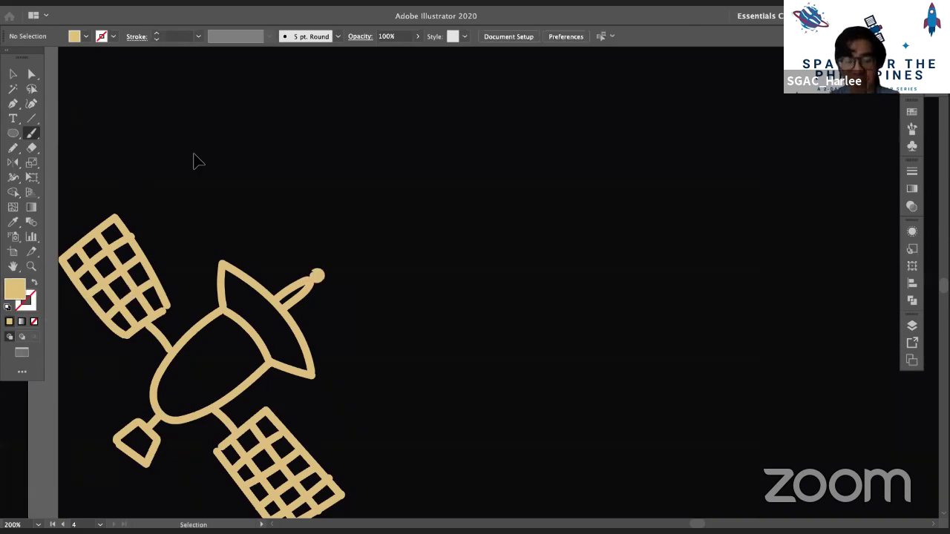
pyautogui.keyDown('super'); pyautogui.click(319, 277); pyautogui.keyUp('super')
pyautogui.press('Delete')
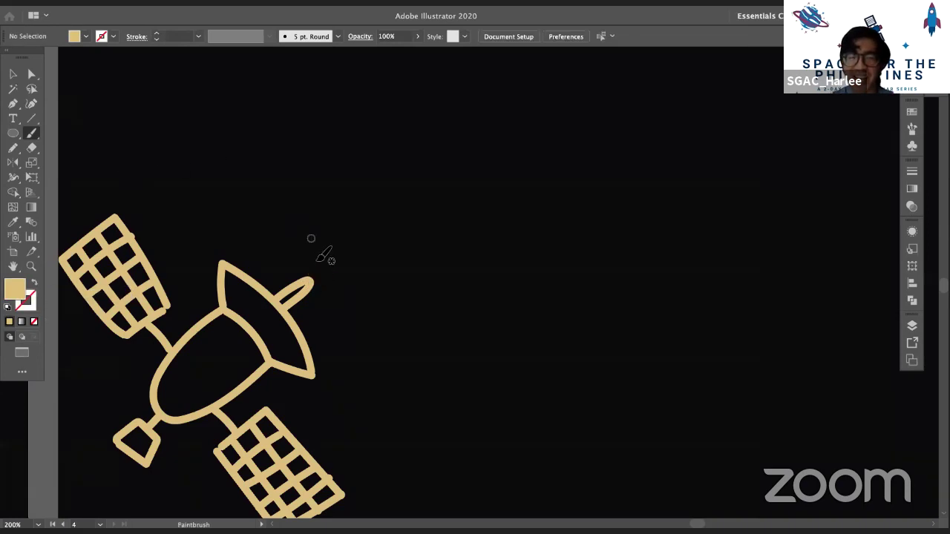
# Brush a slightly larger circle at the antenna's tip, swap its stroke for a solid sand-yellow fill, and seat it on the stick
pyautogui.moveTo(310, 269); pyautogui.dragTo(314, 266)
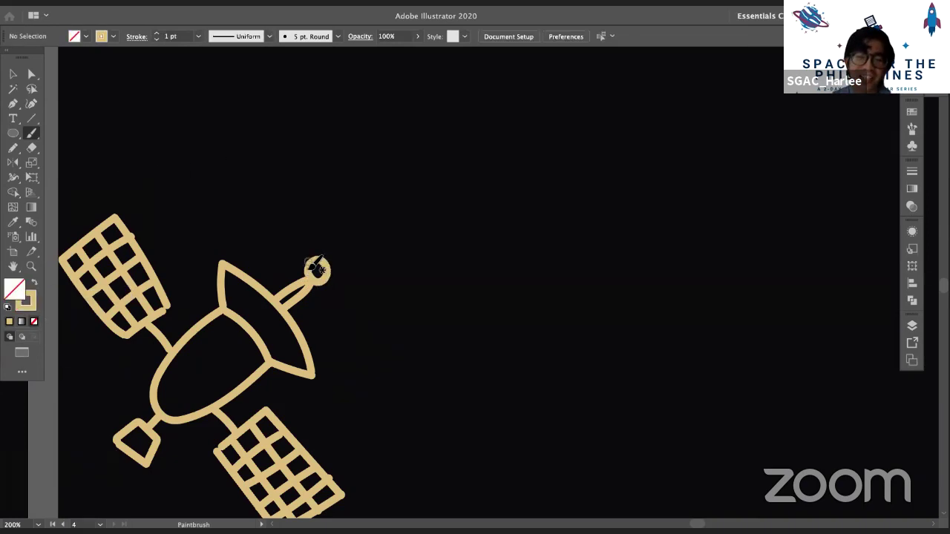
pyautogui.keyDown('super'); pyautogui.click(323, 260); pyautogui.keyUp('super')
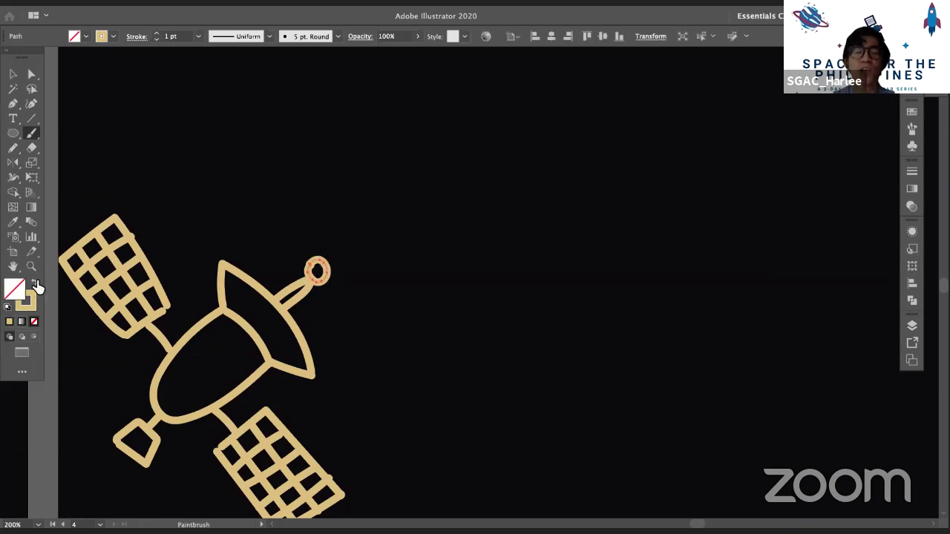
pyautogui.click(34, 285)
pyautogui.click(12, 73)
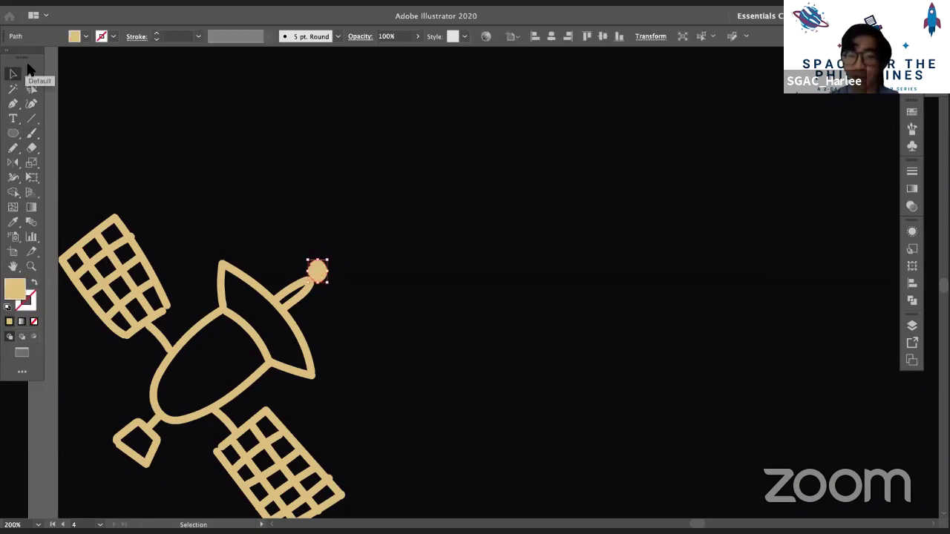
pyautogui.moveTo(310, 286); pyautogui.dragTo(305, 296)
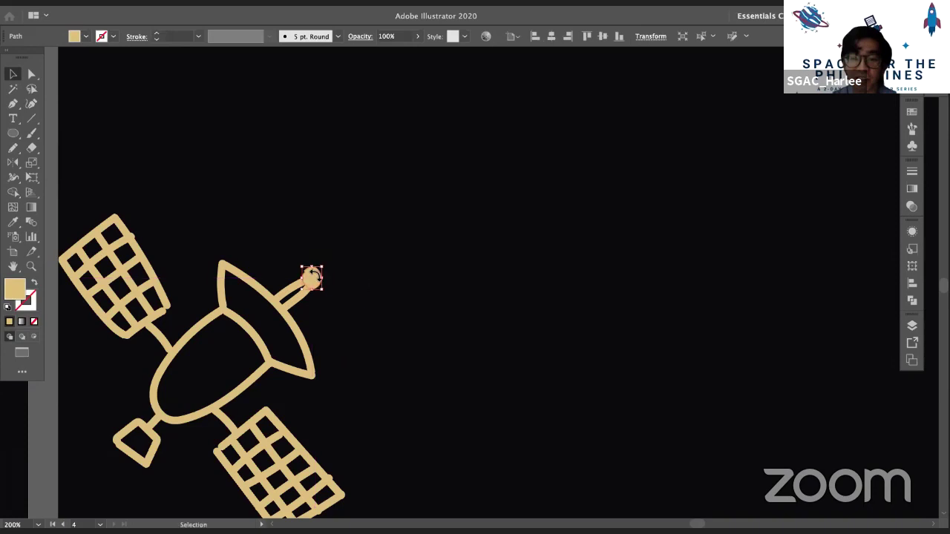
pyautogui.click(343, 247)
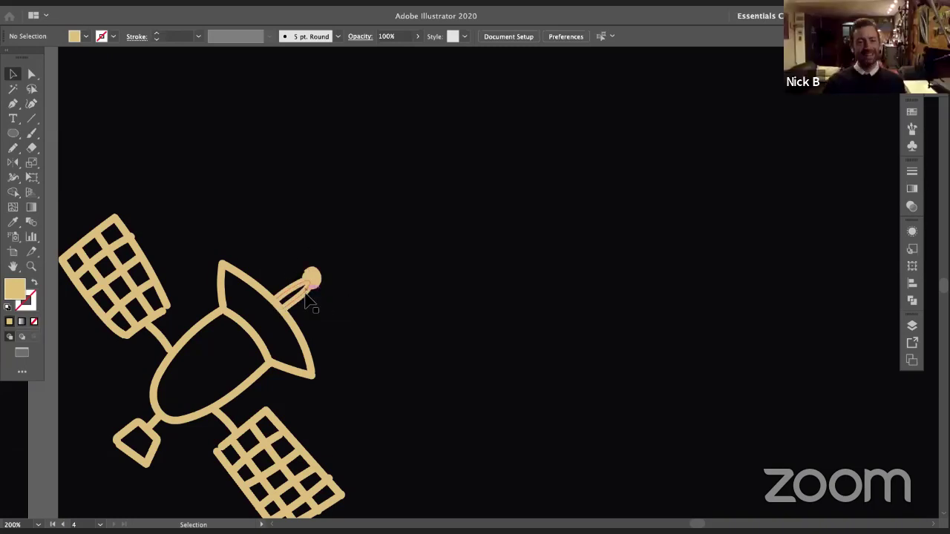
# Shorten the antenna stick and move its filled ball closer to the dish
pyautogui.click(307, 295)
pyautogui.moveTo(313, 282); pyautogui.dragTo(353, 285)
pyautogui.click(325, 273)
pyautogui.click(329, 262)
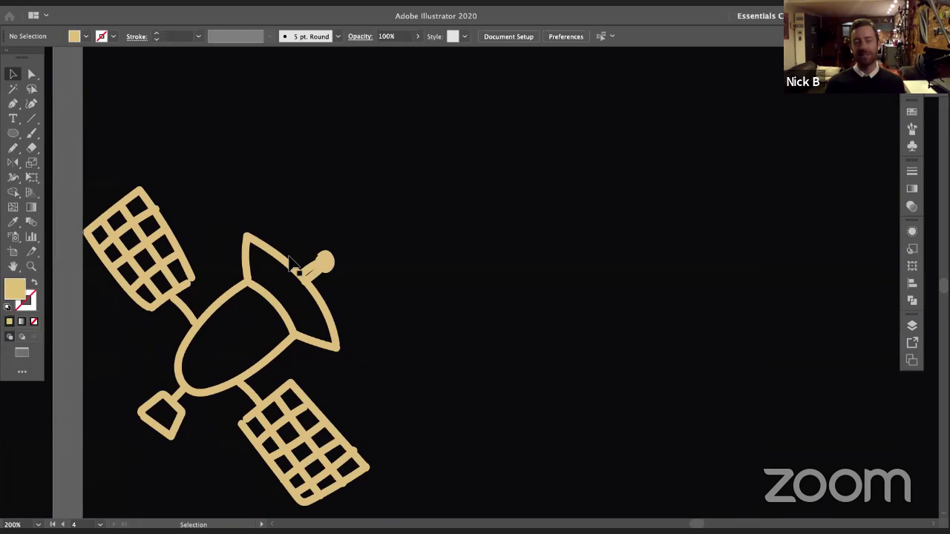
# Brush a curved line across the lower-left end of the satellite's body and a small ring in sand yellow just above it
pyautogui.click(31, 134)
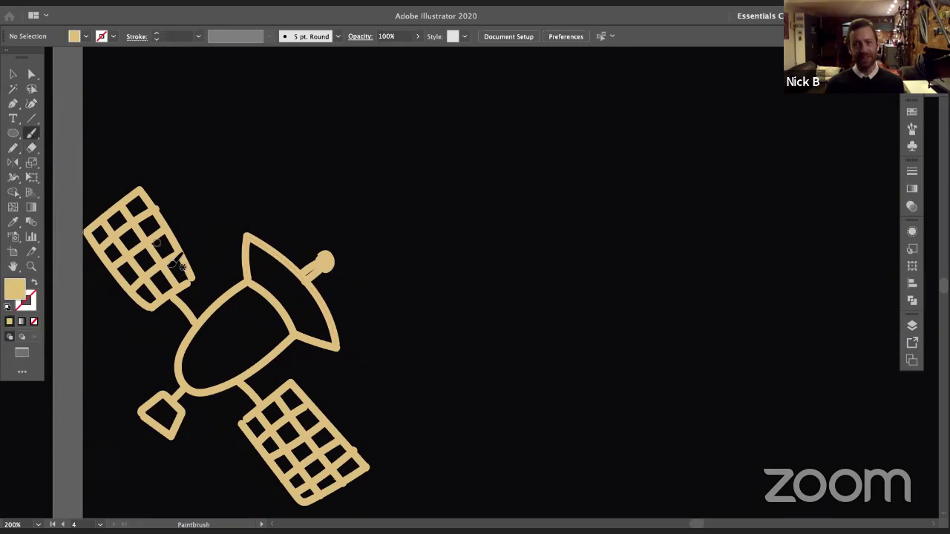
pyautogui.moveTo(219, 338); pyautogui.dragTo(217, 342)
pyautogui.hotkey('shift', 'x')
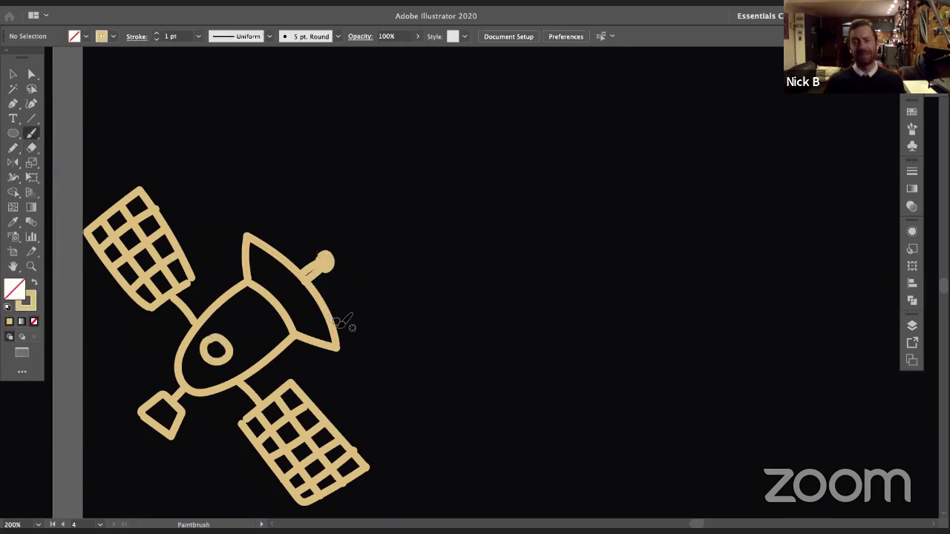
pyautogui.moveTo(353, 331); pyautogui.dragTo(371, 317)
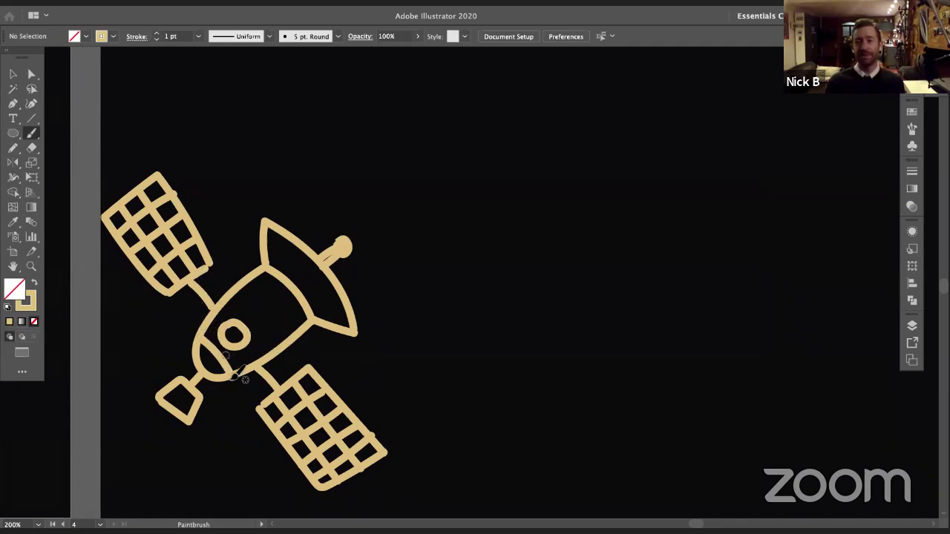
pyautogui.hotkey('ctrl', 'z')
pyautogui.hotkey('ctrl', 'z')
pyautogui.moveTo(234, 320)
pyautogui.mouseDown()
pyautogui.moveTo(241, 349)
pyautogui.moveTo(247, 326)
pyautogui.moveTo(224, 320)
pyautogui.moveTo(232, 372)
pyautogui.mouseUp()
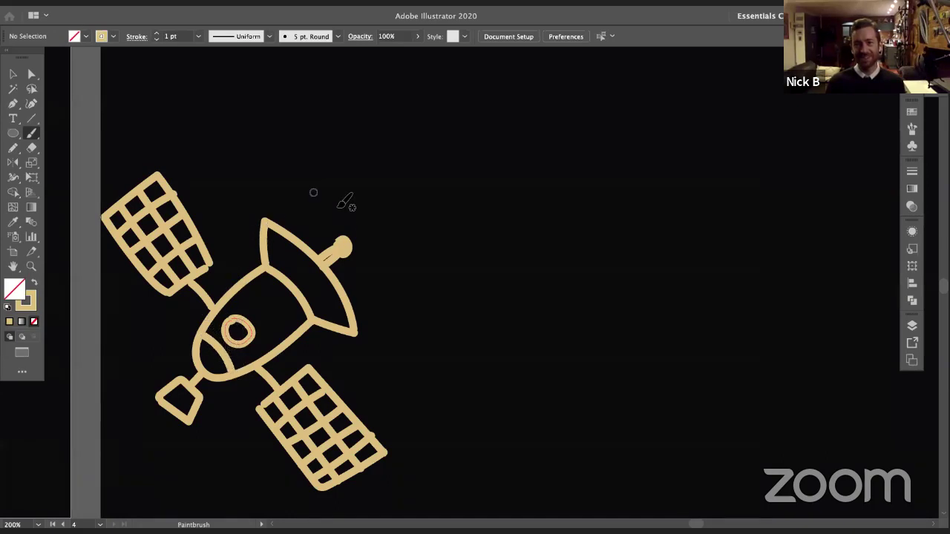
# Brush two curved signal waves beyond the antenna's ball, the outer one longer than the inner one
pyautogui.press('space')
pyautogui.moveTo(347, 233); pyautogui.dragTo(316, 231)
pyautogui.moveTo(344, 265)
pyautogui.mouseDown()
pyautogui.moveTo(327, 293)
pyautogui.moveTo(339, 275)
pyautogui.mouseUp()
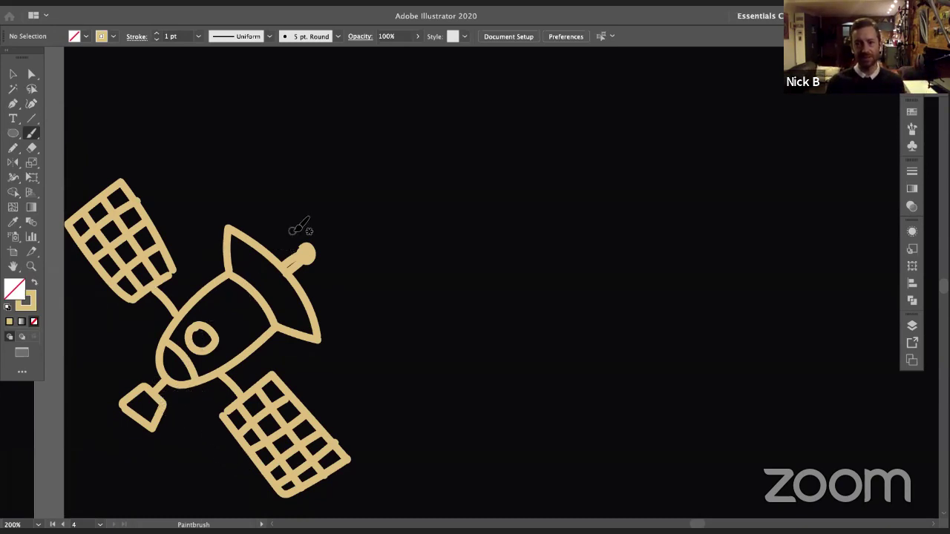
pyautogui.moveTo(316, 219); pyautogui.dragTo(343, 256)
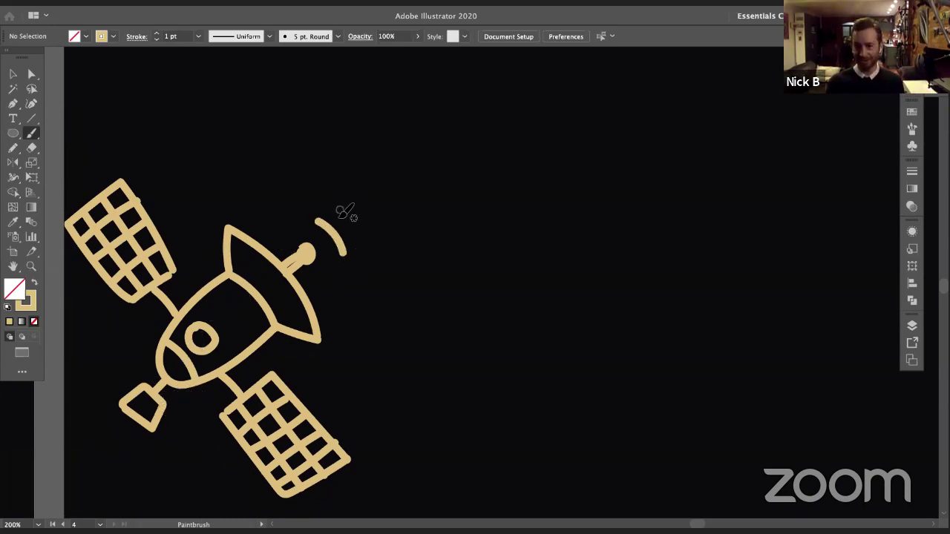
pyautogui.moveTo(329, 200); pyautogui.dragTo(369, 237)
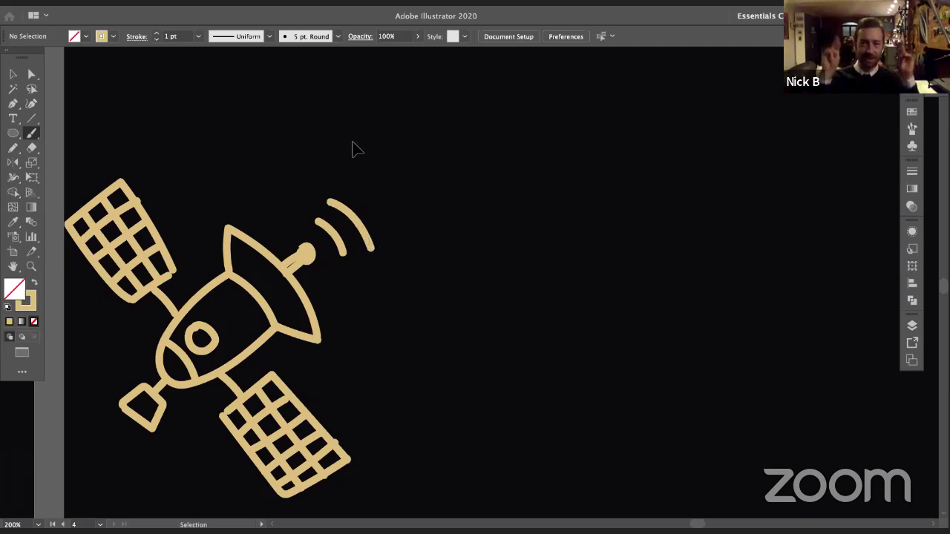
# Scale the whole satellite down slightly and nudge it down and right within the artboard's lower-left corner
pyautogui.hotkey('ctrl', '-')
pyautogui.hotkey('ctrl', '-')
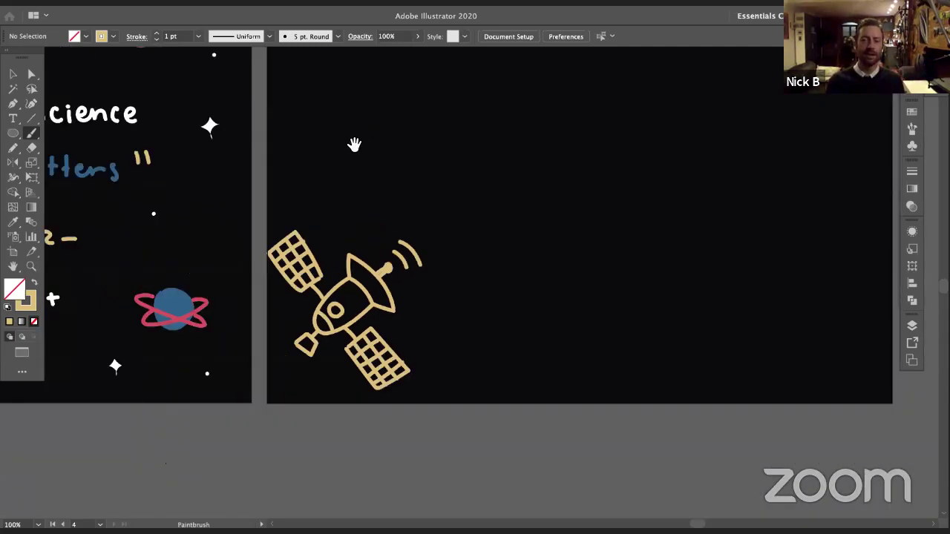
pyautogui.moveTo(431, 291)
pyautogui.mouseDown()
pyautogui.moveTo(403, 285)
pyautogui.moveTo(314, 318)
pyautogui.moveTo(303, 309)
pyautogui.moveTo(319, 312)
pyautogui.moveTo(333, 297)
pyautogui.mouseUp()
pyautogui.click(12, 75)
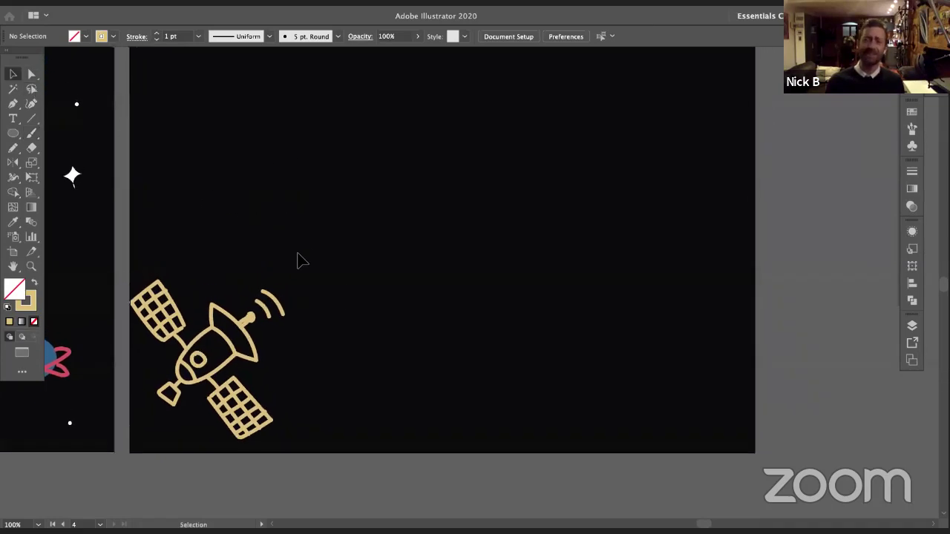
pyautogui.moveTo(300, 258); pyautogui.dragTo(143, 434)
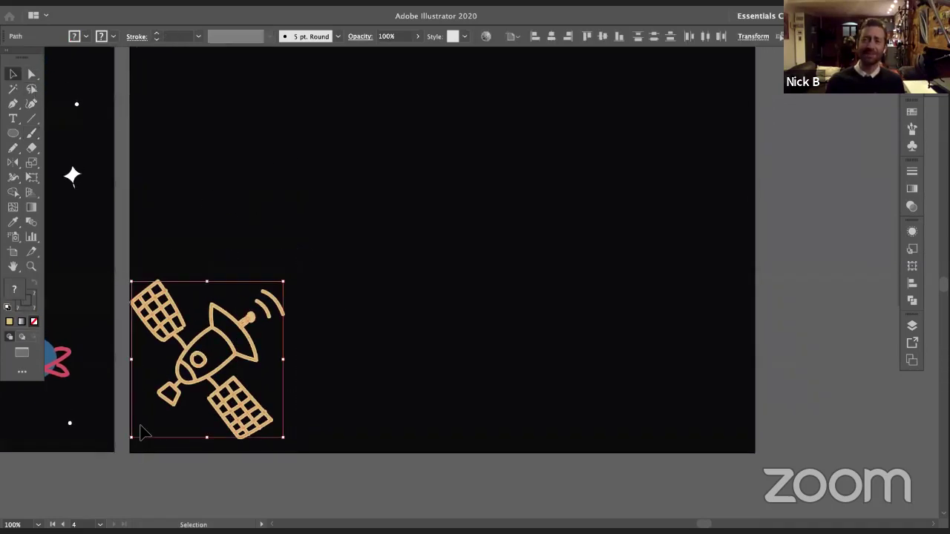
pyautogui.moveTo(285, 282); pyautogui.dragTo(260, 311)
pyautogui.click(292, 304)
pyautogui.moveTo(293, 283); pyautogui.dragTo(189, 445)
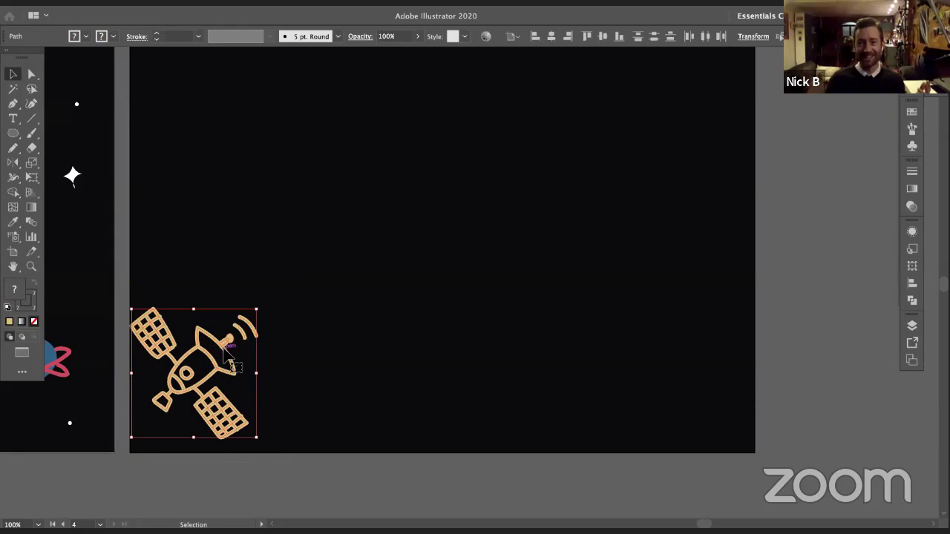
pyautogui.moveTo(253, 329); pyautogui.dragTo(252, 402)
pyautogui.click(292, 304)
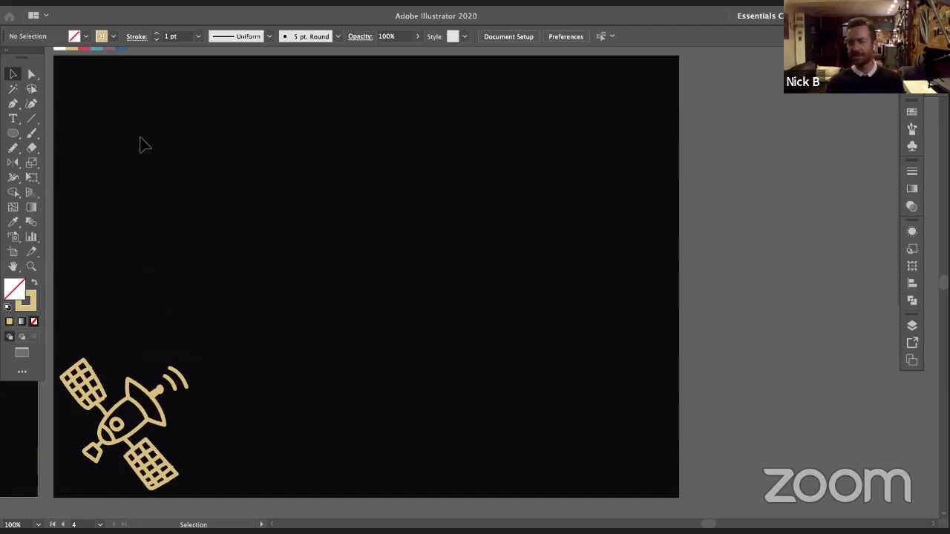
# Sample white from the color palette above the artboard and switch to the Paintbrush
pyautogui.press('i')
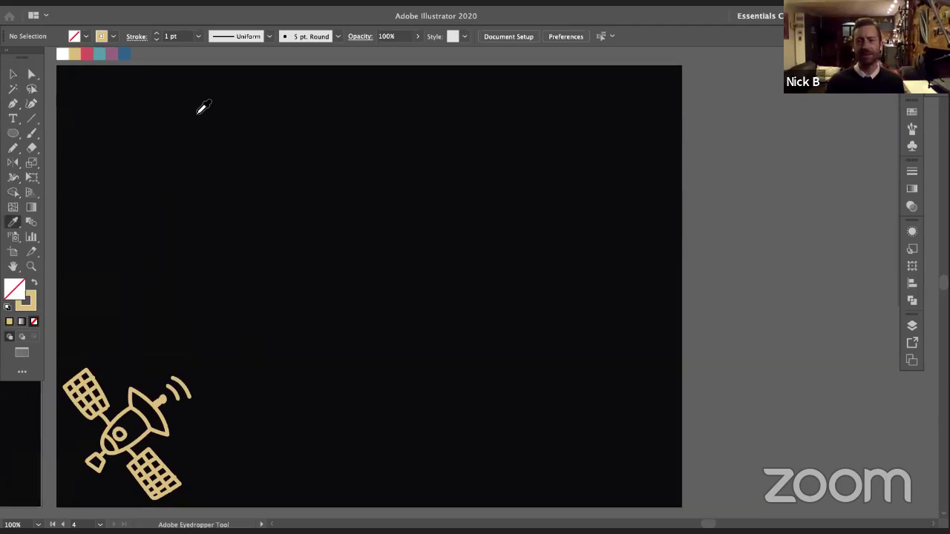
pyautogui.click(65, 55)
pyautogui.press('b')
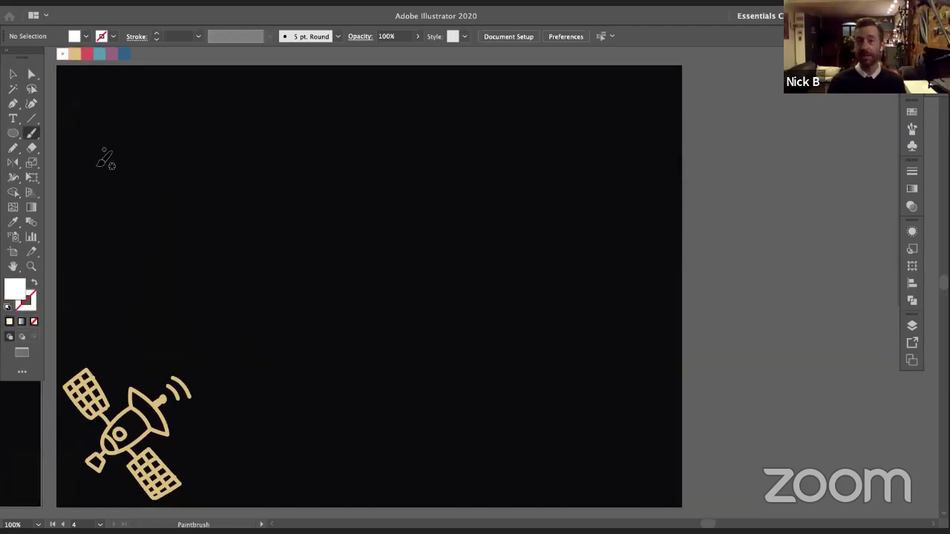
pyautogui.hotkey('shift', 'x')
pyautogui.hotkey('shift', 'x')
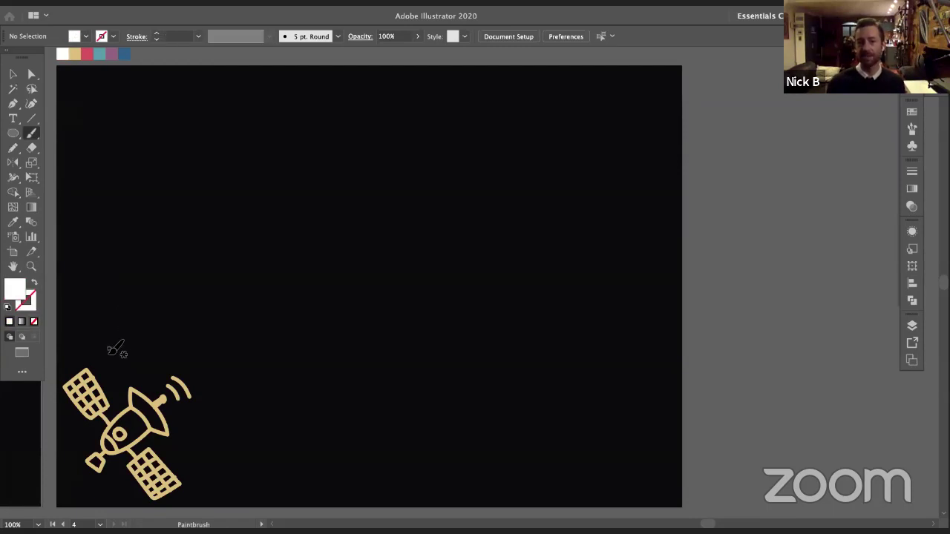
pyautogui.hotkey('shift', 'x')
pyautogui.hotkey('shift', 'x')
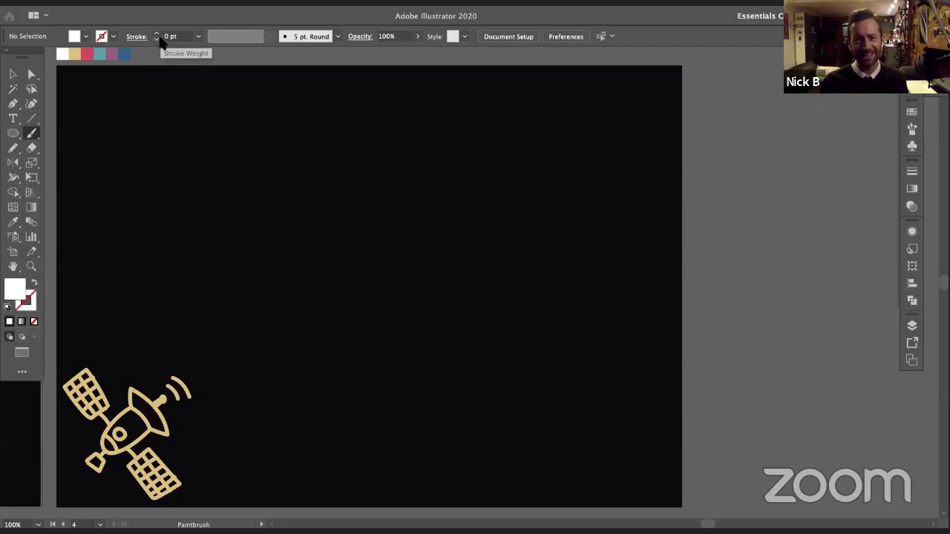
pyautogui.click(338, 36)
pyautogui.click(339, 38)
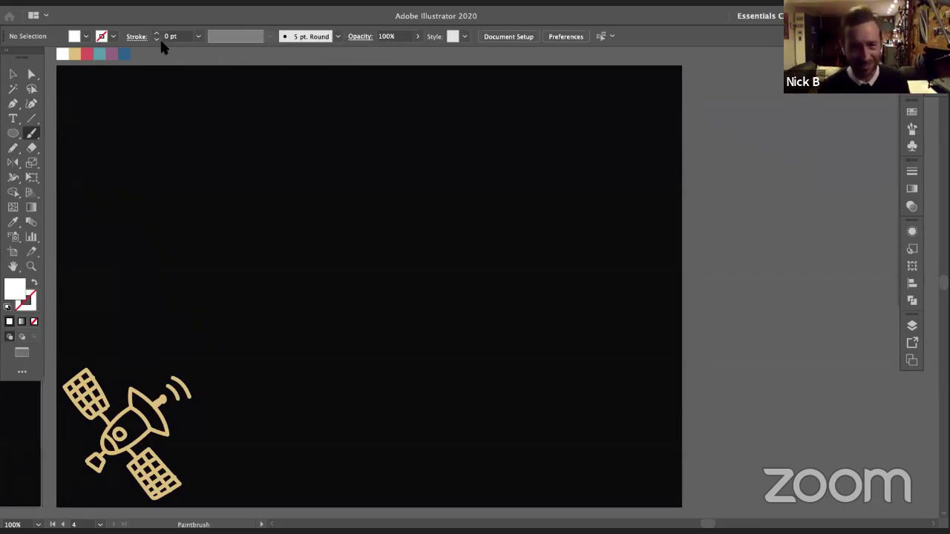
# Try a white five-pointed star above the satellite's upper-left solar panel and undo it
pyautogui.moveTo(102, 336)
pyautogui.mouseDown()
pyautogui.moveTo(108, 325)
pyautogui.moveTo(120, 352)
pyautogui.mouseUp()
pyautogui.press('super+z')
pyautogui.press('super+z')
pyautogui.press('super+shift+z')
pyautogui.press('super+z')
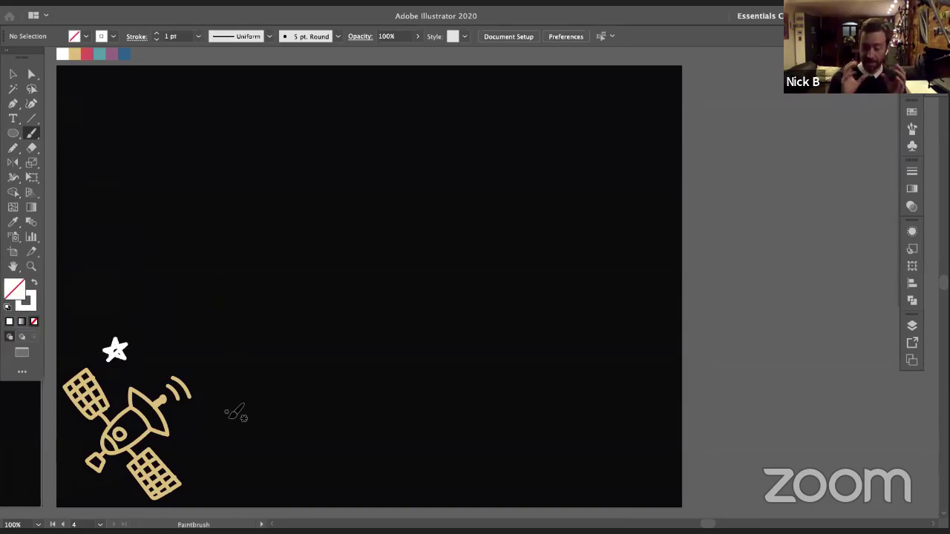
pyautogui.press('super+z')
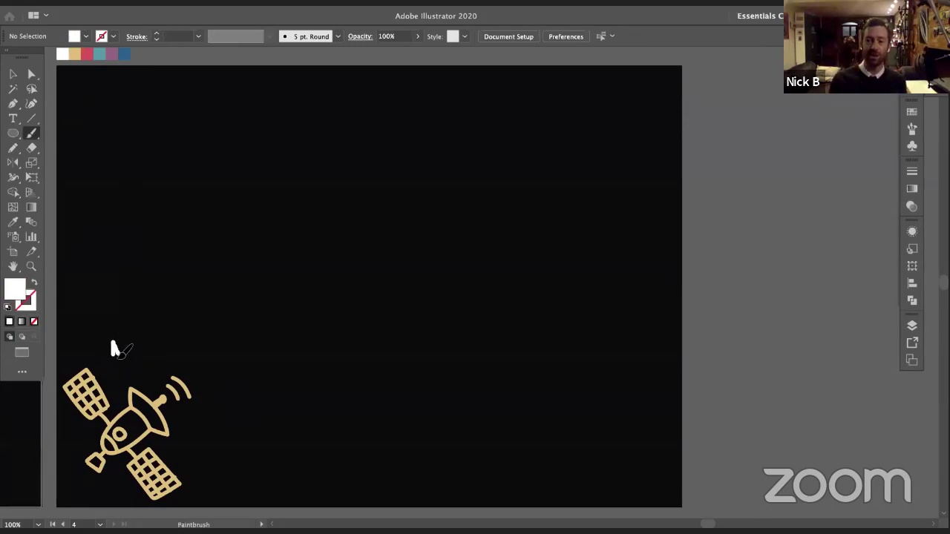
# Brush white accents around the satellite: a small five-pointed star and a four-pointed sparkle above, a dot to its right, a plus below
pyautogui.hotkey('shift', 'x')
pyautogui.click(236, 447)
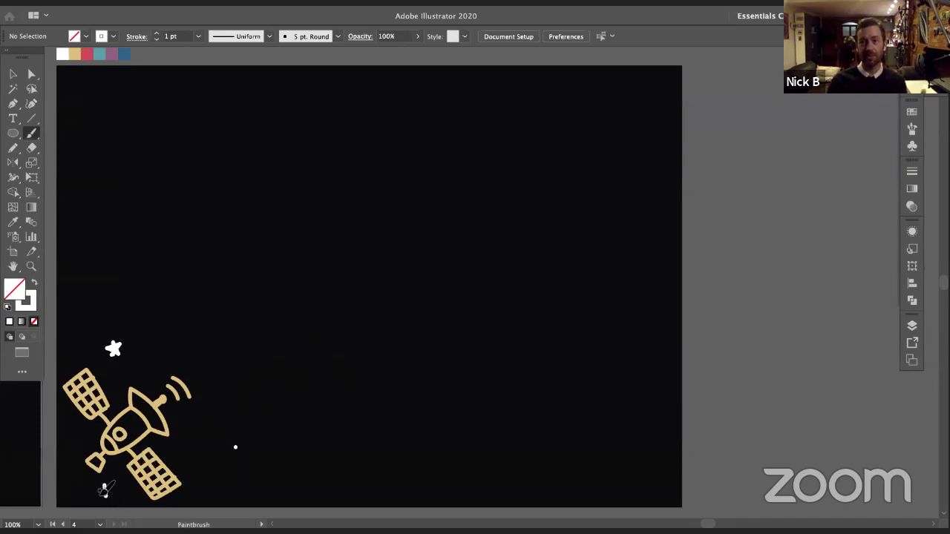
pyautogui.moveTo(105, 489); pyautogui.dragTo(106, 491)
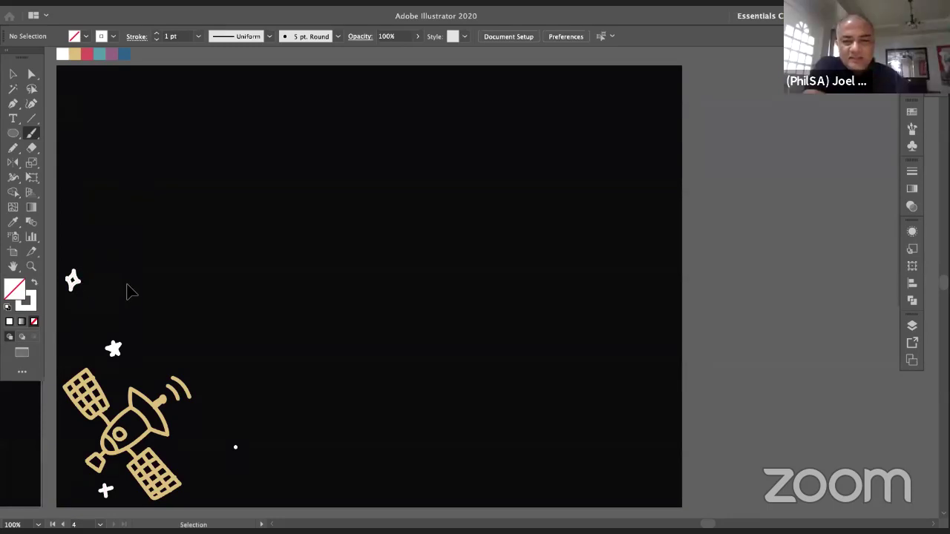
# Turn the upper four-pointed sparkle's outline into a solid white fill and brush a small white dot to its right
pyautogui.keyDown('ctrl'); pyautogui.click(73, 279); pyautogui.keyUp('ctrl')
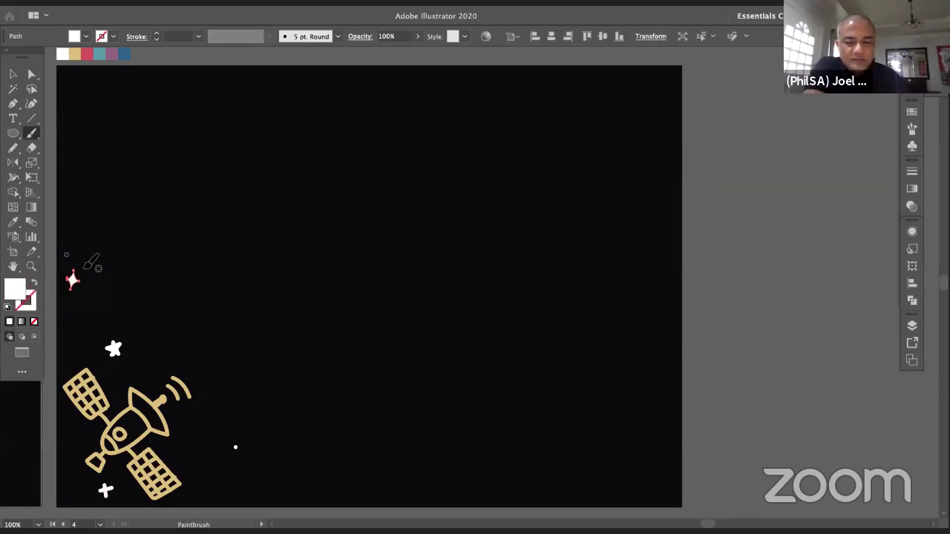
pyautogui.keyDown('ctrl'); pyautogui.click(115, 297); pyautogui.keyUp('ctrl')
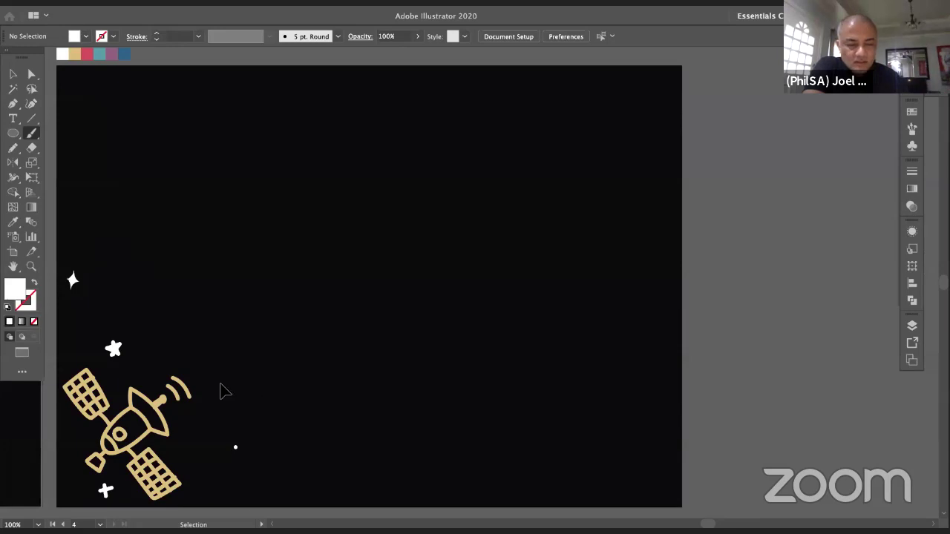
pyautogui.click(112, 296)
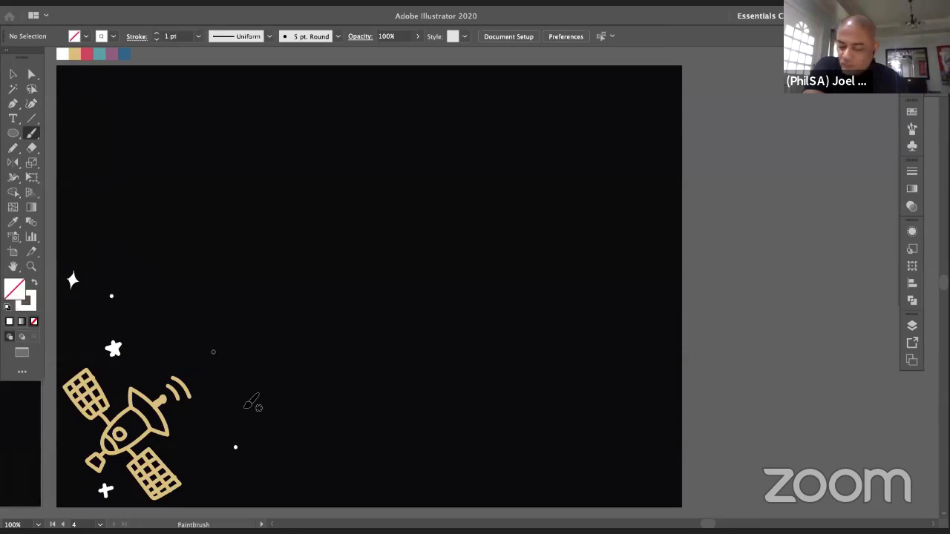
# Add a solid white four-pointed sparkle to the satellite's lower right and shift the nearby dot closer to the solar panel
pyautogui.keyDown('ctrl'); pyautogui.click(268, 483); pyautogui.keyUp('ctrl')
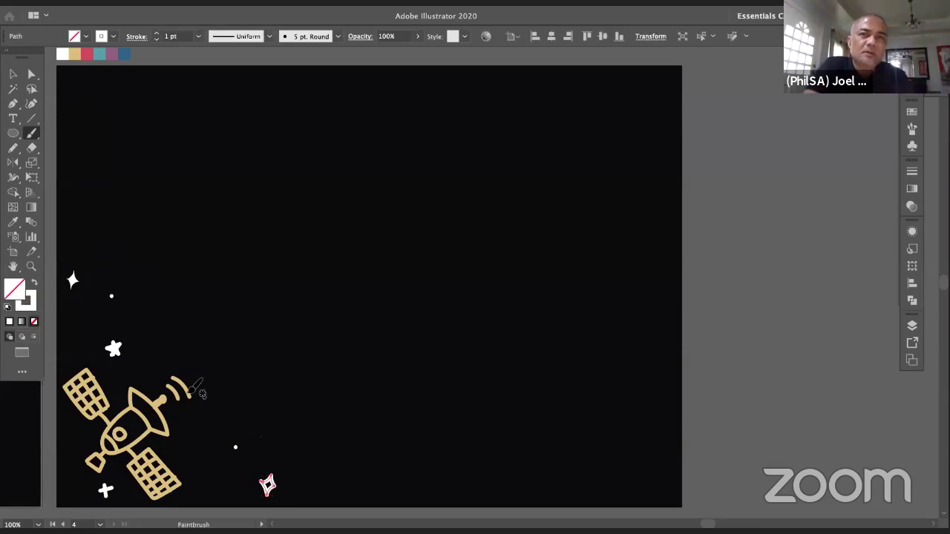
pyautogui.click(34, 284)
pyautogui.keyDown('ctrl'); pyautogui.click(261, 340); pyautogui.keyUp('ctrl')
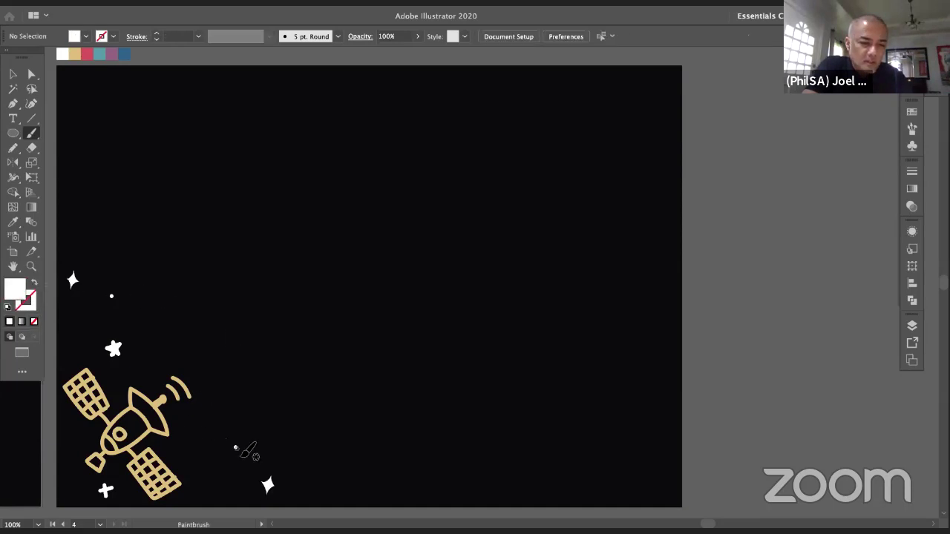
pyautogui.click(213, 455)
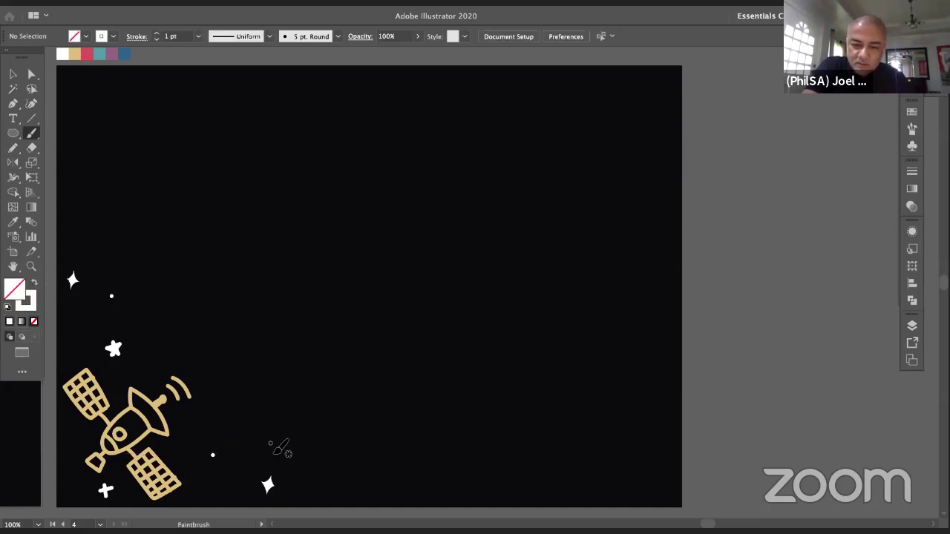
# Duplicate the white plus to the right of the satellite's antenna and the white dot to the left of its body
pyautogui.keyDown('ctrl'); pyautogui.click(106, 490); pyautogui.keyUp('ctrl')
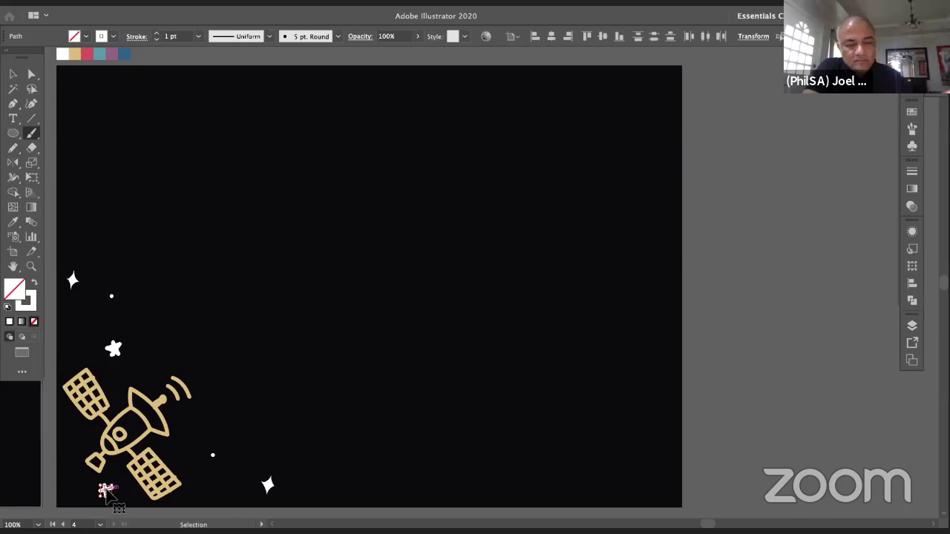
pyautogui.moveTo(108, 492); pyautogui.dragTo(237, 403)
pyautogui.keyDown('ctrl'); pyautogui.click(444, 337); pyautogui.keyUp('ctrl')
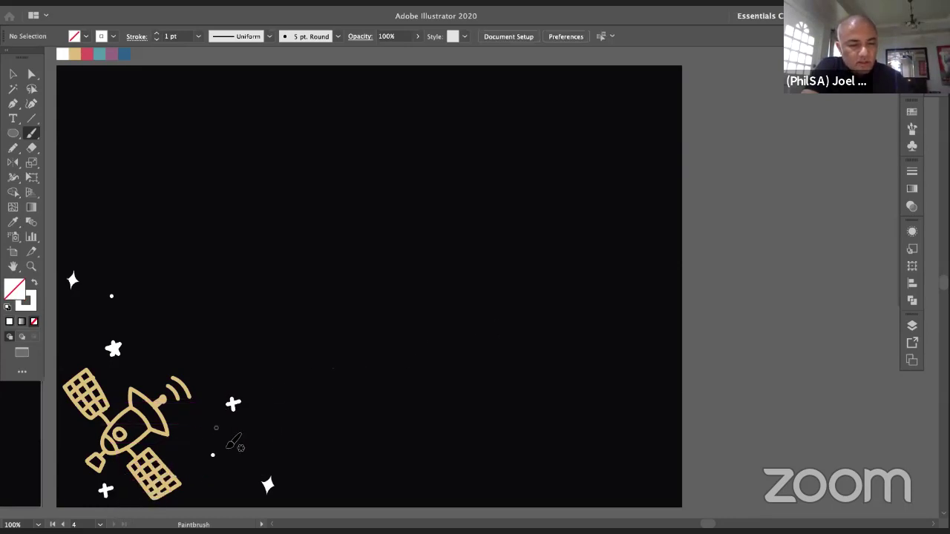
pyautogui.moveTo(213, 458); pyautogui.dragTo(75, 436)
pyautogui.keyDown('ctrl'); pyautogui.click(349, 347); pyautogui.keyUp('ctrl')
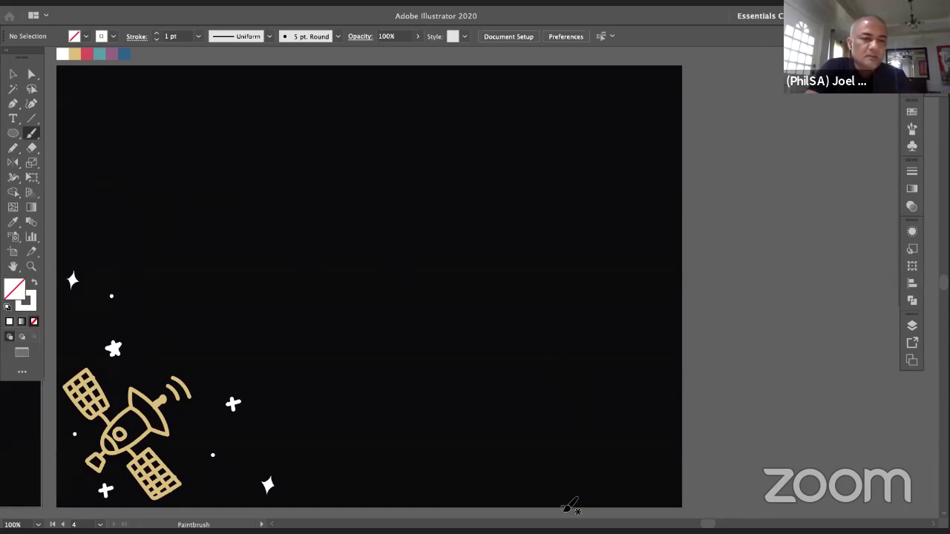
# Try a white curved planet edge across the artboard's upper-right corner and undo it
pyautogui.moveTo(539, 65)
pyautogui.mouseDown()
pyautogui.moveTo(547, 95)
pyautogui.moveTo(600, 160)
pyautogui.moveTo(677, 193)
pyautogui.mouseUp()
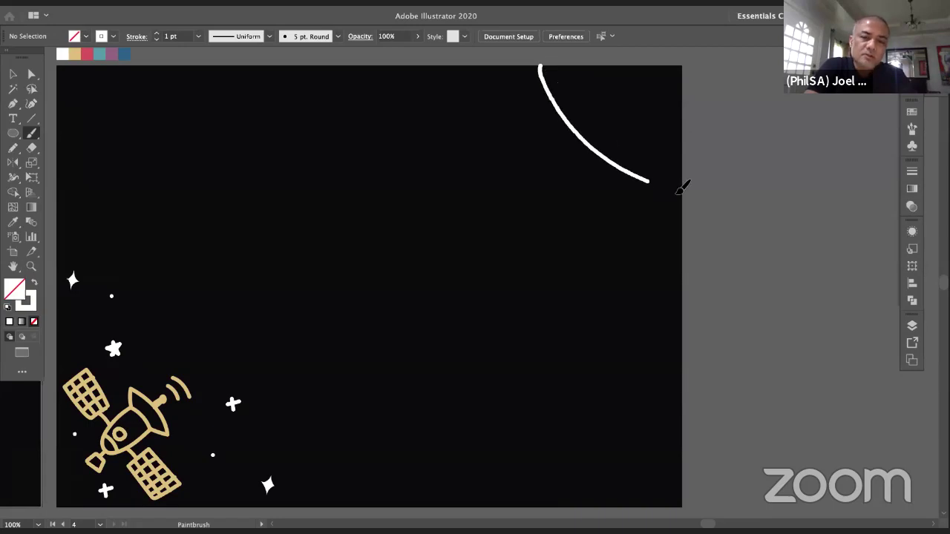
pyautogui.hotkey('ctrl', 'z')
pyautogui.moveTo(628, 275); pyautogui.dragTo(628, 288)
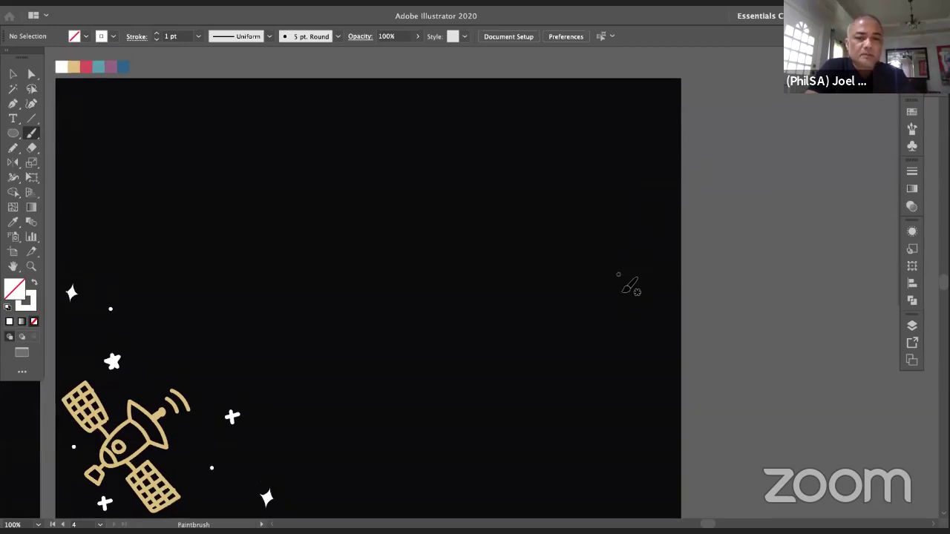
# Sample teal from the color palette above the artboard and switch to the Paintbrush
pyautogui.press('i')
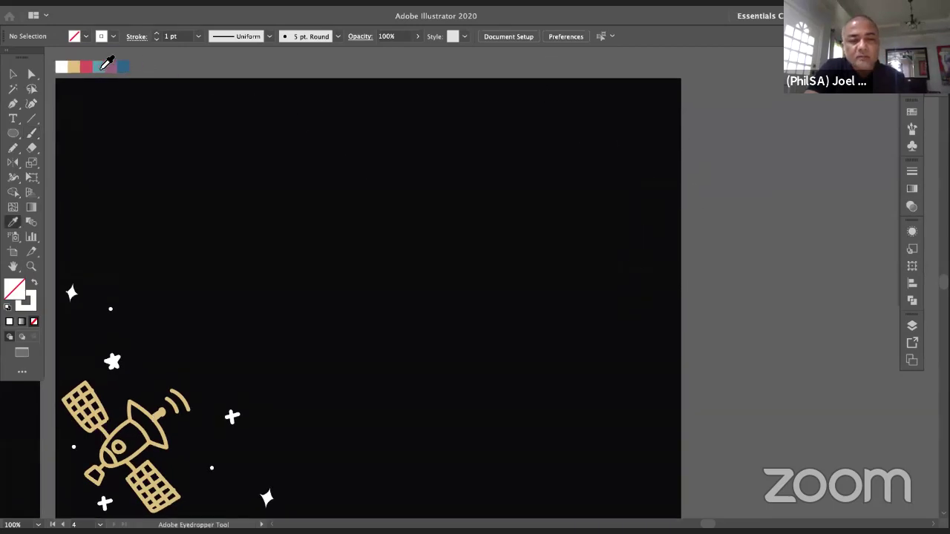
pyautogui.click(102, 68)
pyautogui.press('b')
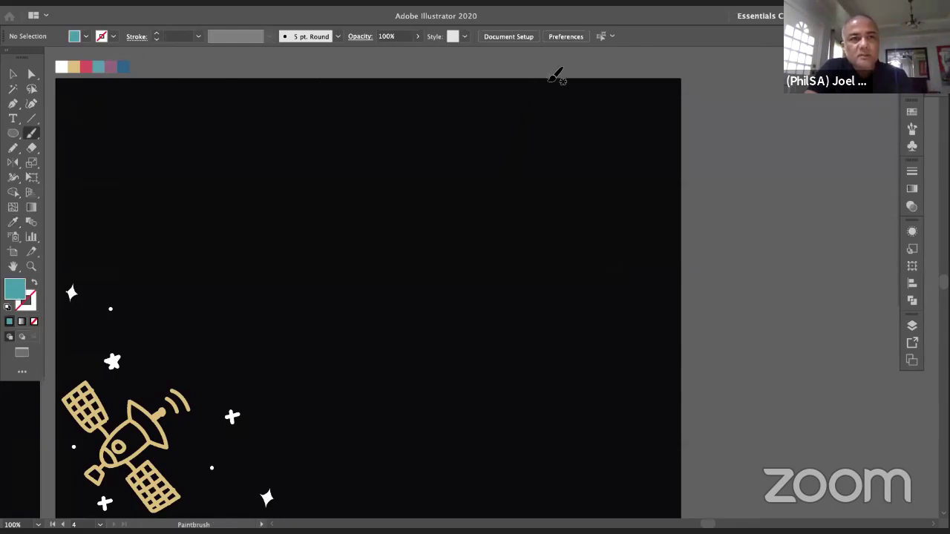
# Try teal arcs for the planet's edge across the artboard's upper-right corner and undo them
pyautogui.moveTo(549, 79)
pyautogui.mouseDown()
pyautogui.moveTo(561, 113)
pyautogui.moveTo(607, 152)
pyautogui.moveTo(677, 166)
pyautogui.mouseUp()
pyautogui.hotkey('ctrl', 'z')
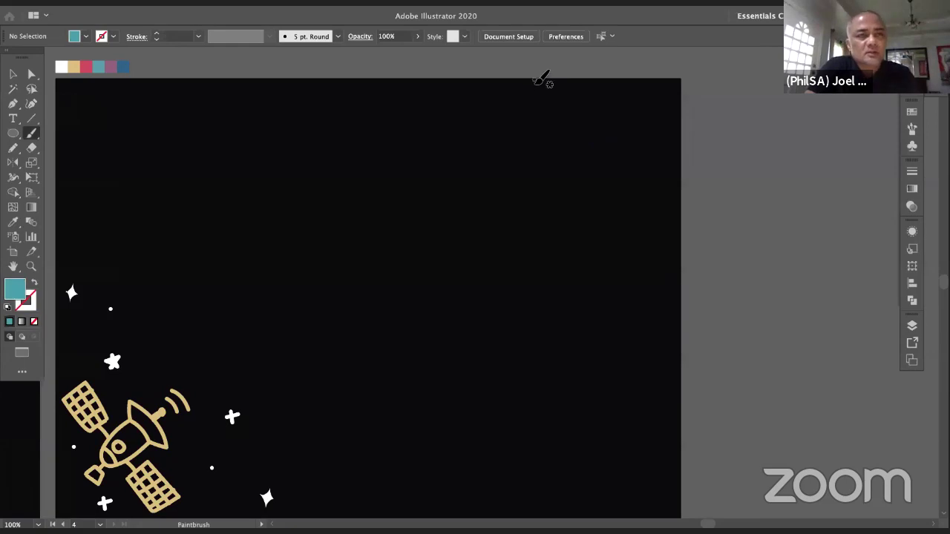
pyautogui.moveTo(533, 79)
pyautogui.mouseDown()
pyautogui.moveTo(542, 114)
pyautogui.moveTo(589, 176)
pyautogui.moveTo(678, 204)
pyautogui.mouseUp()
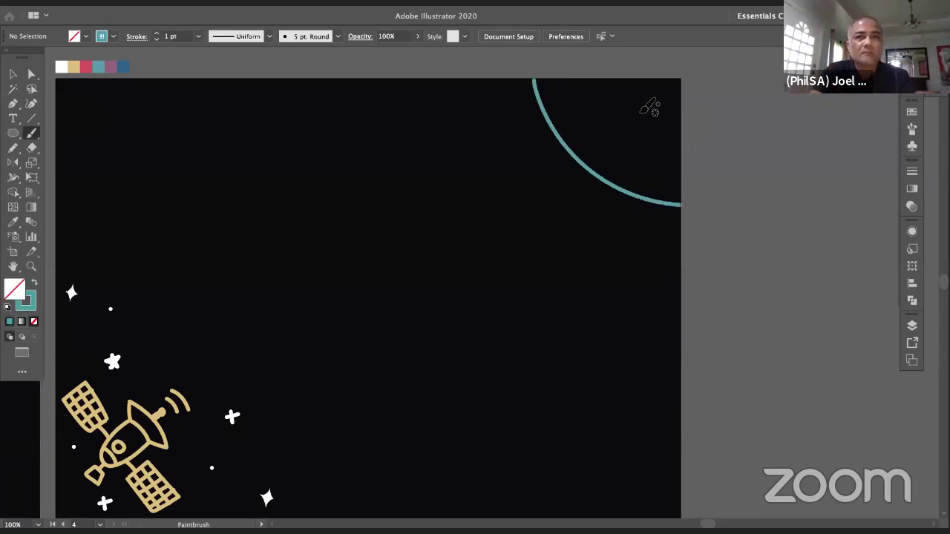
pyautogui.moveTo(535, 78)
pyautogui.mouseDown()
pyautogui.moveTo(579, 83)
pyautogui.moveTo(591, 73)
pyautogui.moveTo(538, 104)
pyautogui.moveTo(571, 155)
pyautogui.moveTo(605, 184)
pyautogui.moveTo(681, 203)
pyautogui.mouseUp()
pyautogui.press('super+z')
pyautogui.press('super+z')
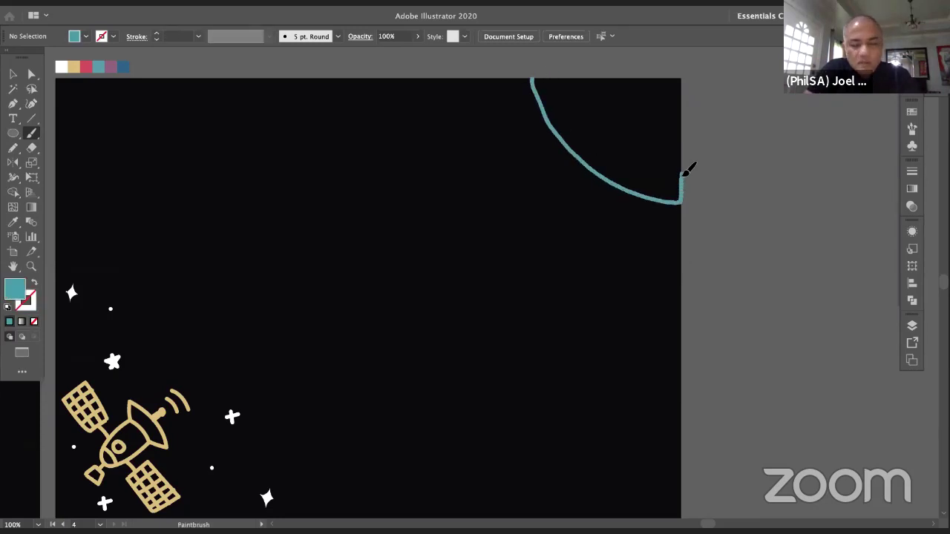
# Paint a solid teal quarter-circle planet in the artboard's upper-right corner and shift it slightly past the right edge
pyautogui.moveTo(683, 150)
pyautogui.mouseDown()
pyautogui.moveTo(681, 79)
pyautogui.moveTo(533, 75)
pyautogui.mouseUp()
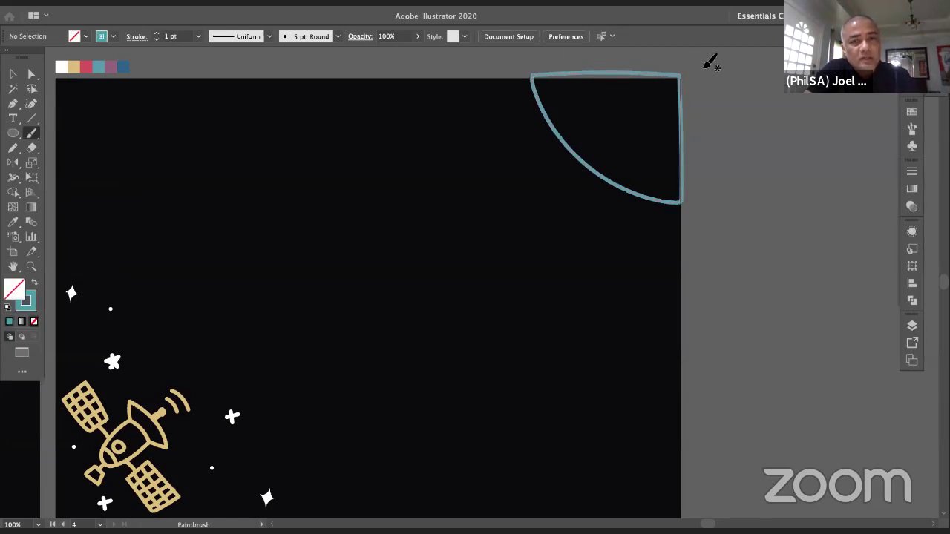
pyautogui.click(35, 285)
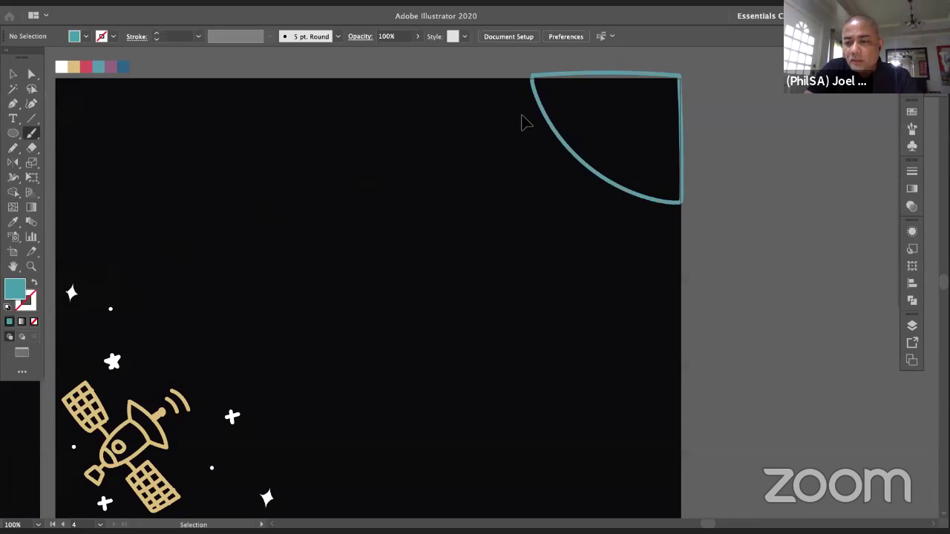
pyautogui.keyDown('ctrl'); pyautogui.click(547, 127); pyautogui.keyUp('ctrl')
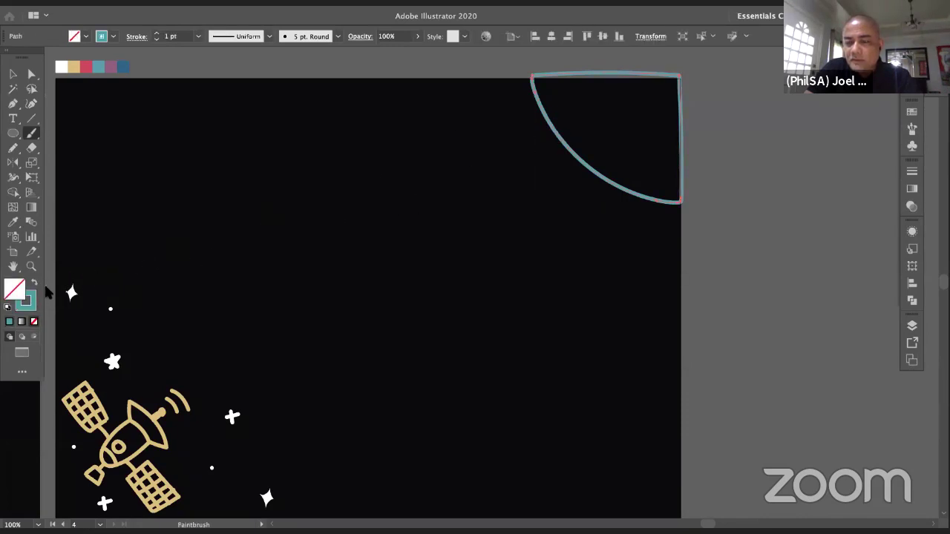
pyautogui.click(36, 285)
pyautogui.keyDown('ctrl'); pyautogui.click(182, 217); pyautogui.keyUp('ctrl')
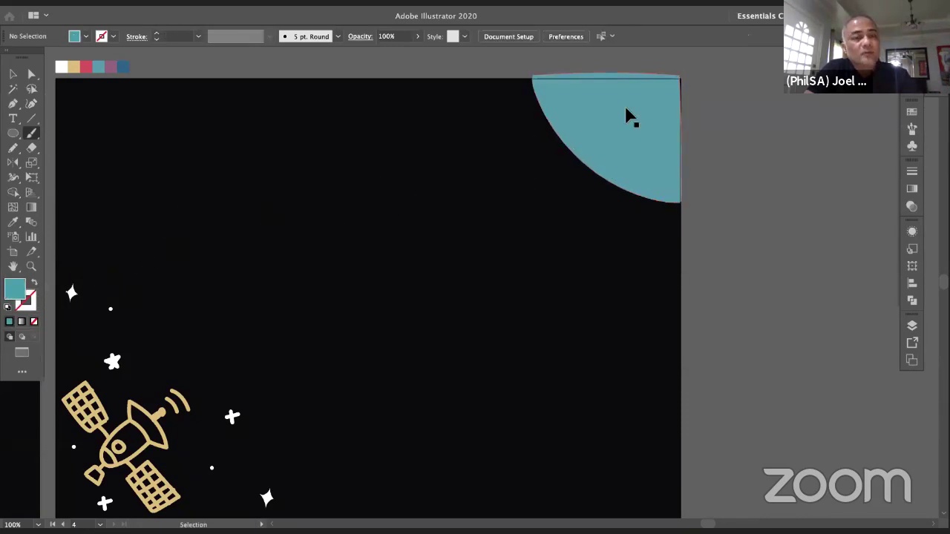
pyautogui.keyDown('ctrl'); pyautogui.click(647, 147); pyautogui.keyUp('ctrl')
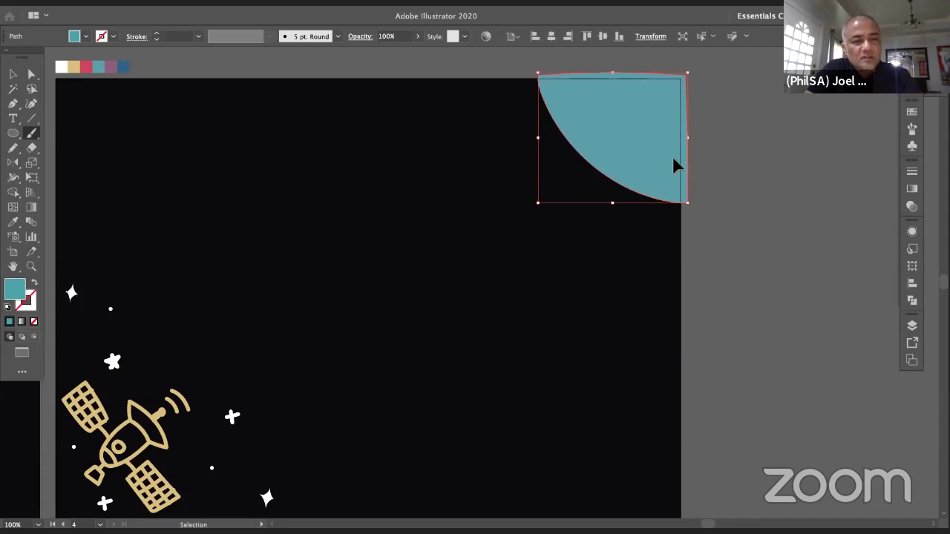
pyautogui.keyDown('ctrl'); pyautogui.click(689, 175); pyautogui.keyUp('ctrl')
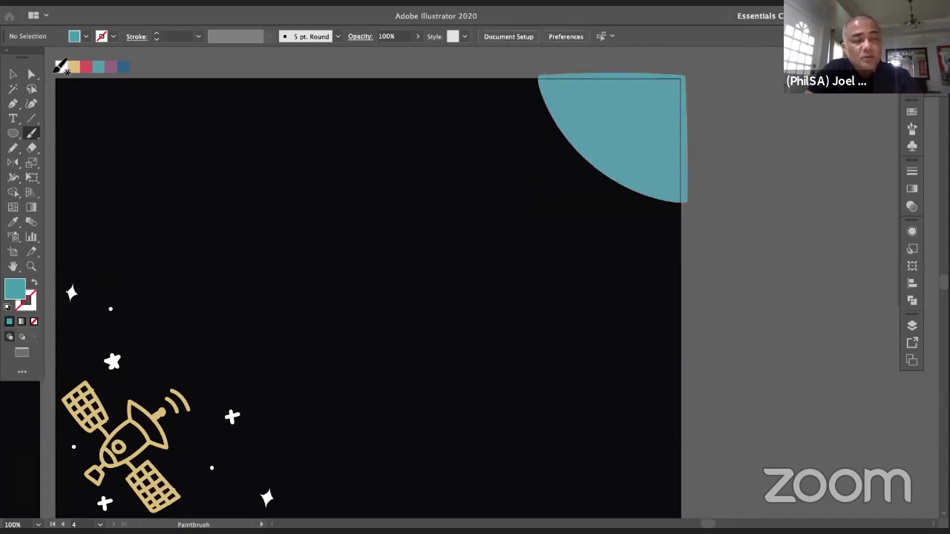
# Sample dark blue from the palette and paint a solid continent shape along the teal planet's right edge
pyautogui.press('i')
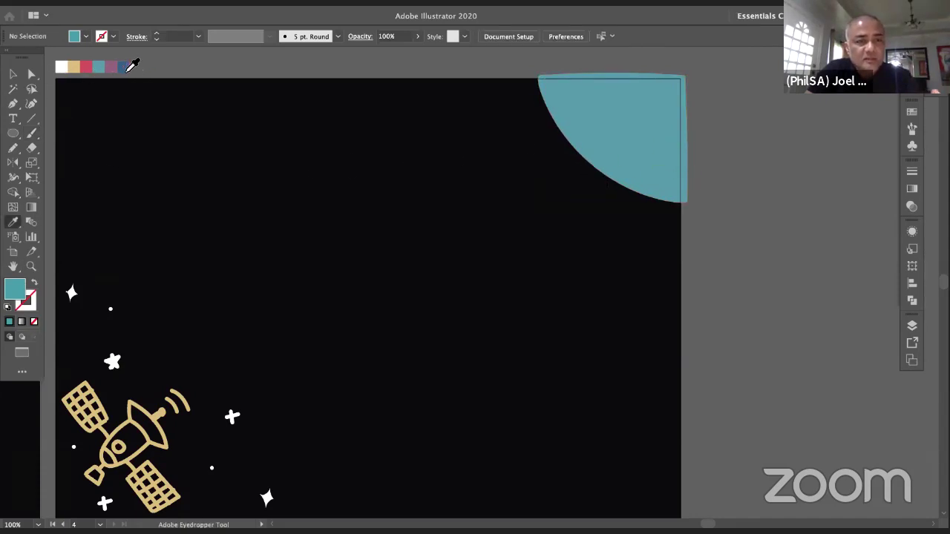
pyautogui.click(126, 69)
pyautogui.click(32, 135)
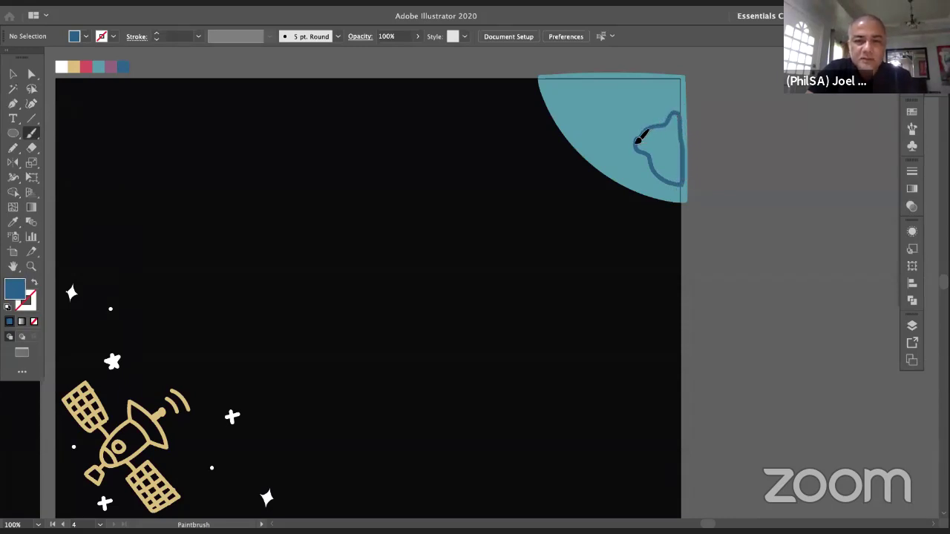
pyautogui.moveTo(637, 141); pyautogui.dragTo(637, 141)
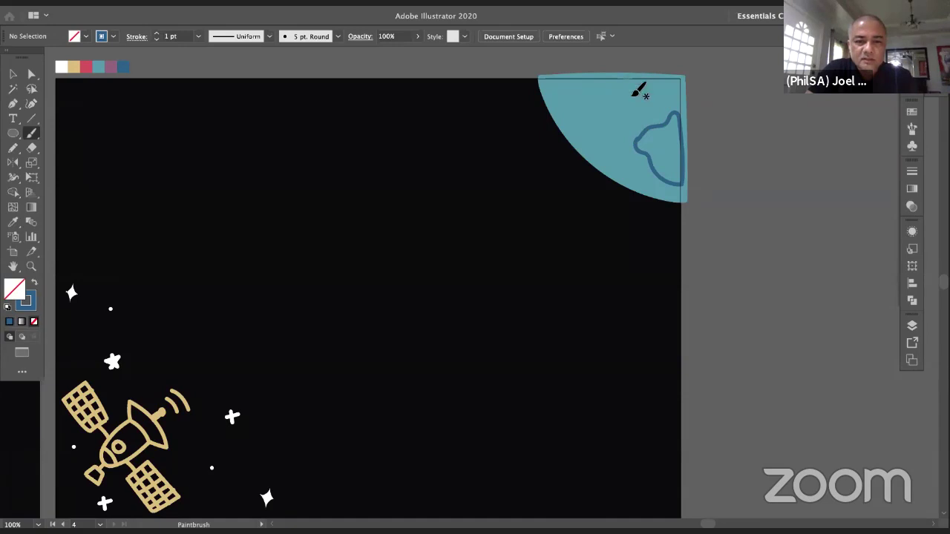
pyautogui.click(35, 285)
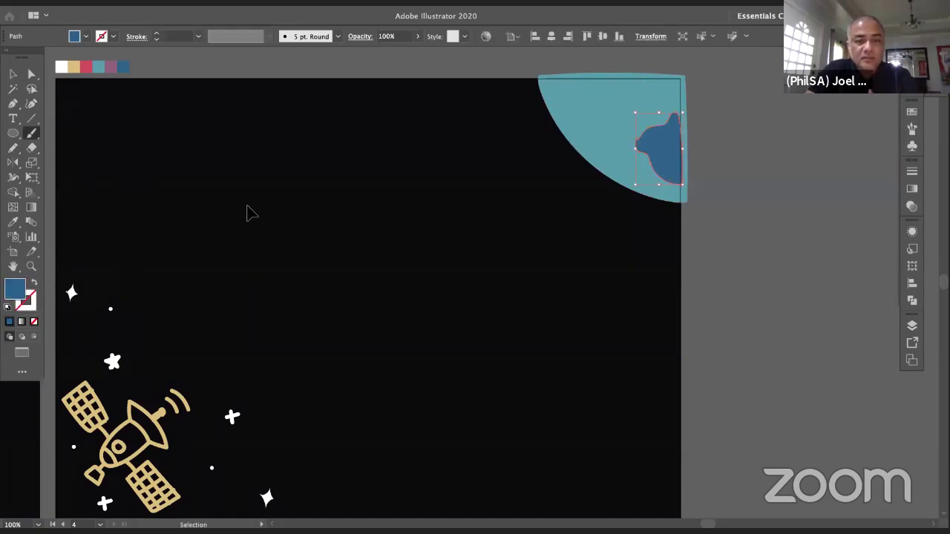
pyautogui.keyDown('ctrl'); pyautogui.click(313, 138); pyautogui.keyUp('ctrl')
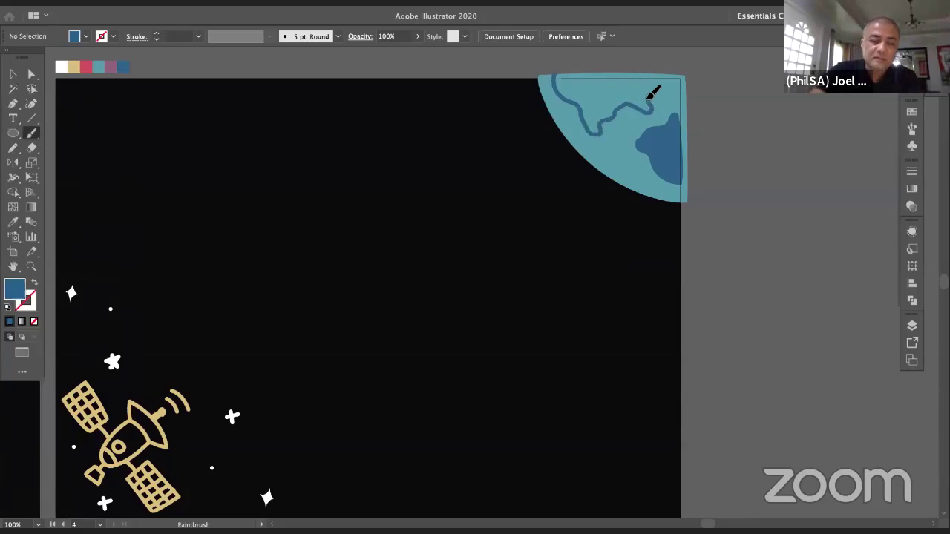
# Paint a larger wavy dark blue continent across the planet's top, closing it above the artboard edge and filling it solid
pyautogui.hotkey('shift', 'x')
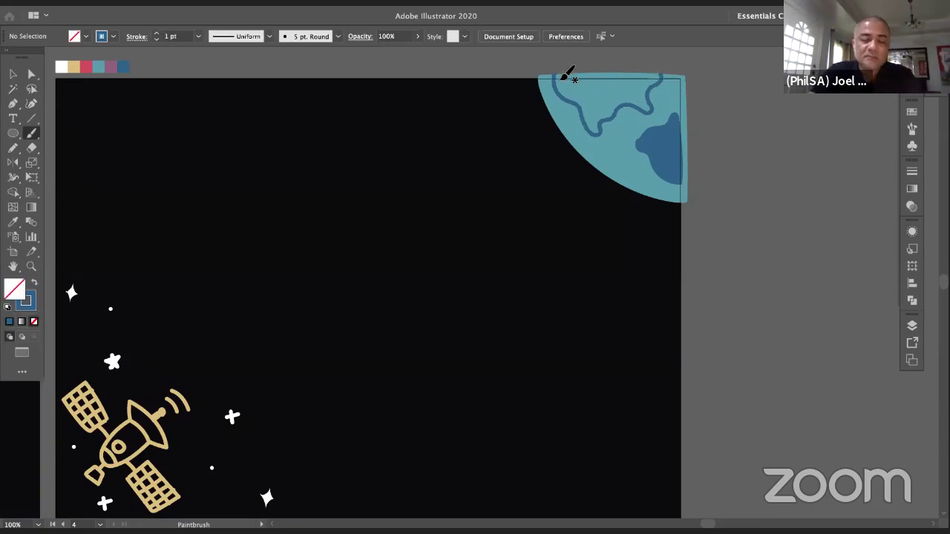
pyautogui.moveTo(604, 70)
pyautogui.mouseDown()
pyautogui.moveTo(615, 68)
pyautogui.moveTo(558, 79)
pyautogui.mouseUp()
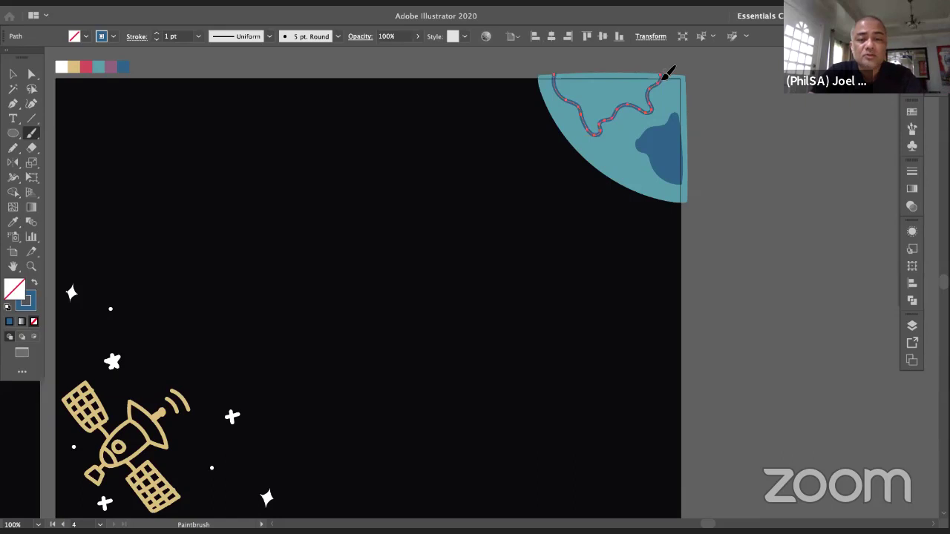
pyautogui.moveTo(558, 72)
pyautogui.mouseDown()
pyautogui.moveTo(552, 76)
pyautogui.moveTo(654, 96)
pyautogui.mouseUp()
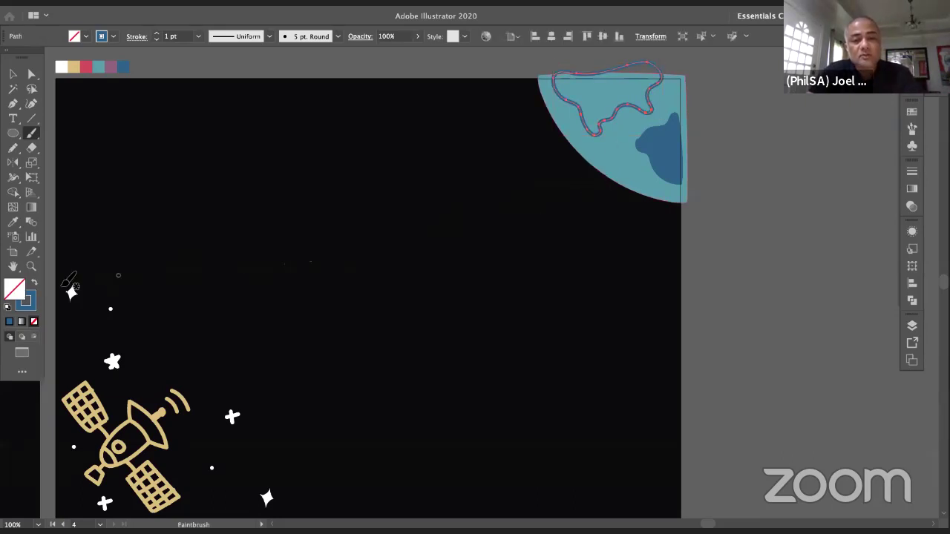
pyautogui.click(33, 283)
pyautogui.keyDown('ctrl'); pyautogui.click(242, 215); pyautogui.keyUp('ctrl')
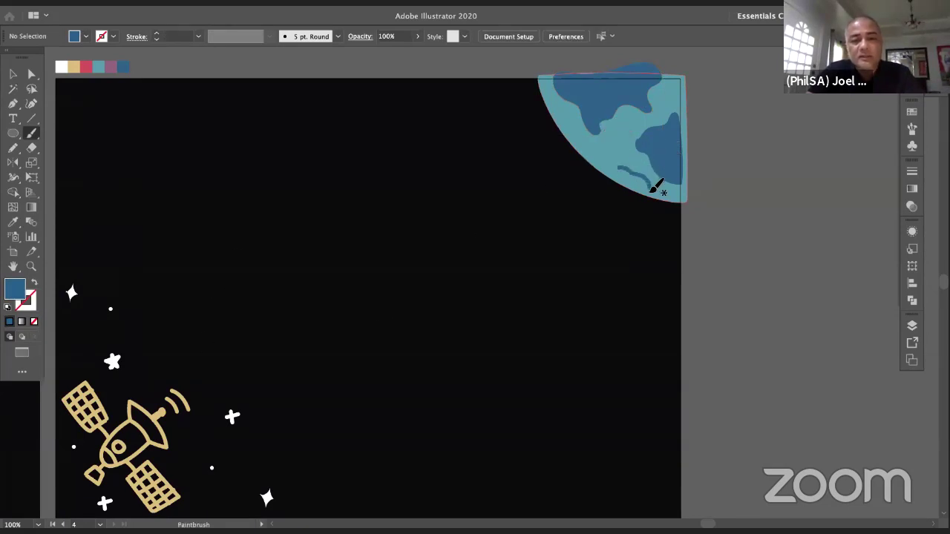
# Paint a small elongated dark blue island near the planet's lower-left curve and turn its outline into a solid fill
pyautogui.moveTo(651, 192); pyautogui.dragTo(652, 195)
pyautogui.press('super+z')
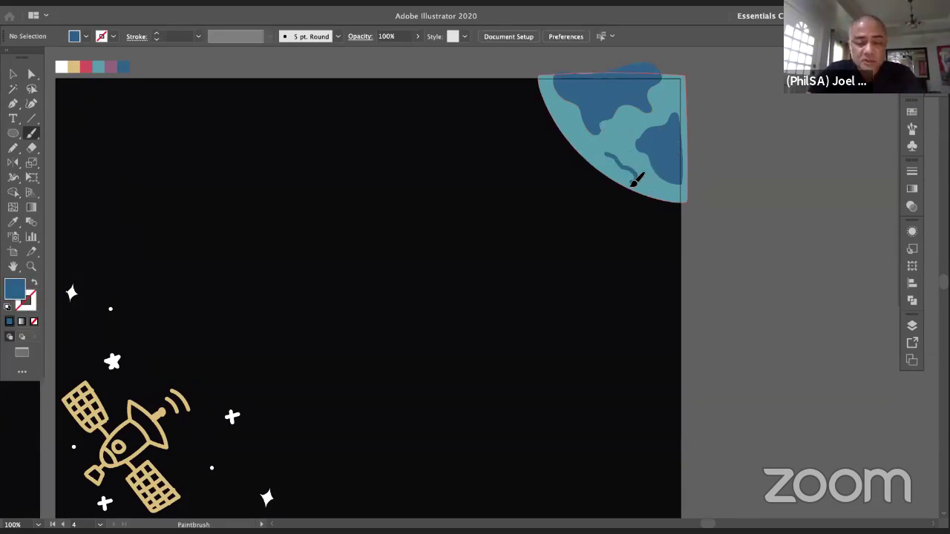
pyautogui.moveTo(611, 153); pyautogui.dragTo(613, 156)
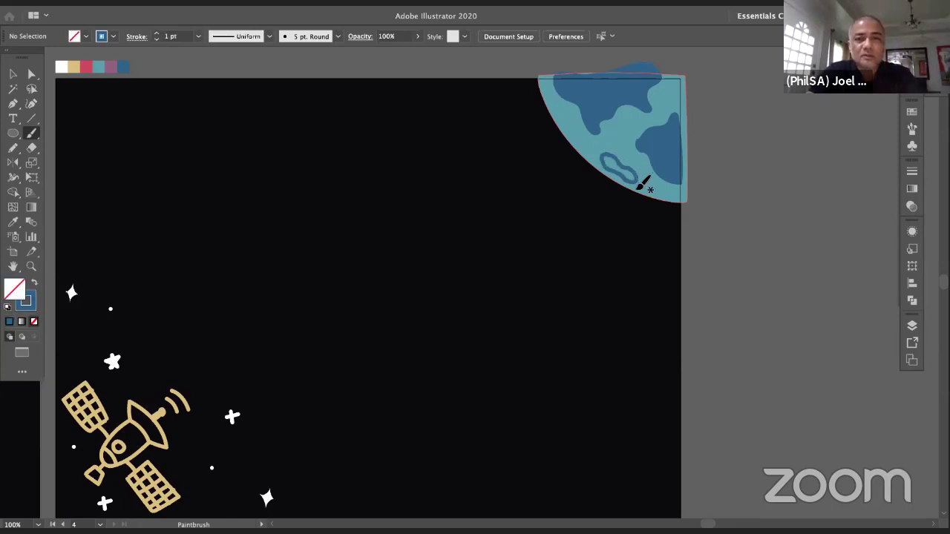
pyautogui.press('ctrl')
pyautogui.keyDown('ctrl'); pyautogui.click(635, 179); pyautogui.keyUp('ctrl')
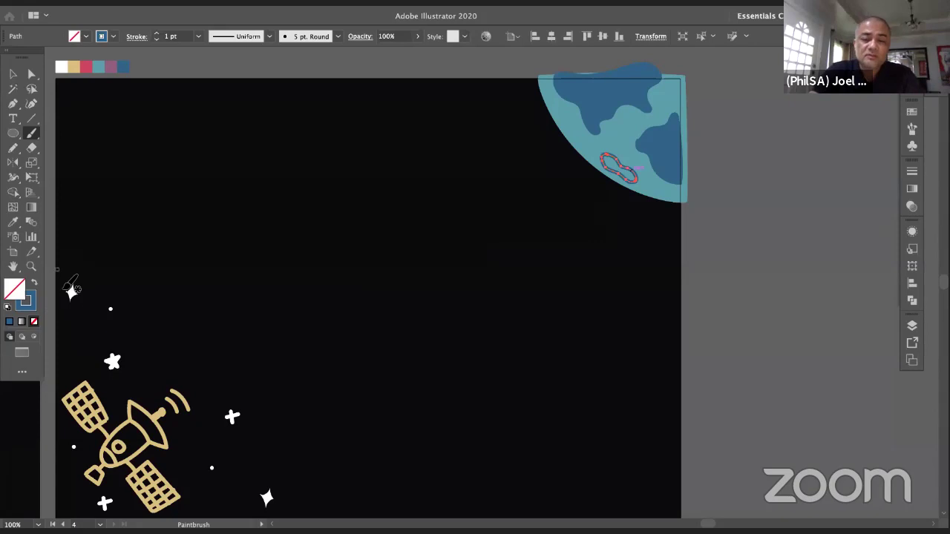
pyautogui.click(34, 287)
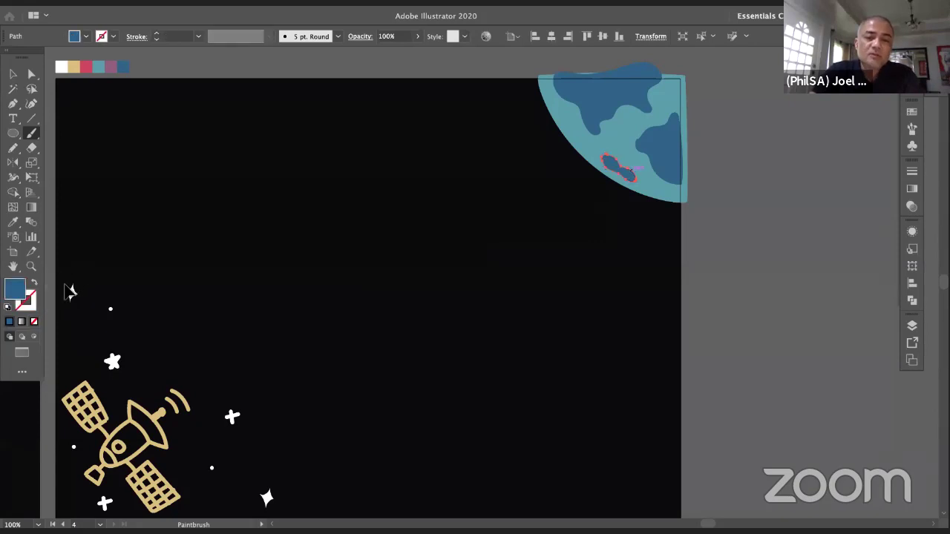
# Try a solid gold fill on the satellite's body by swapping its fill and stroke, and restore the outline
pyautogui.keyDown('ctrl'); pyautogui.click(142, 278); pyautogui.keyUp('ctrl')
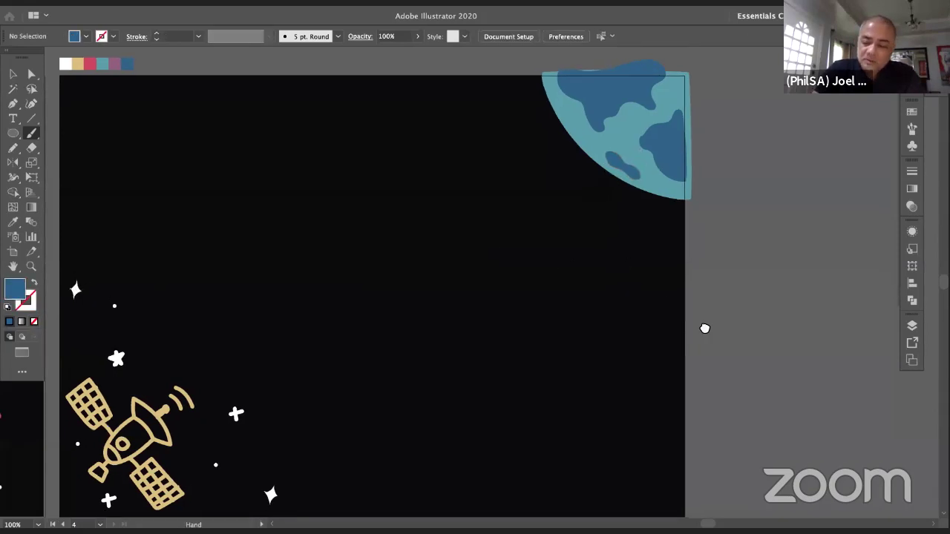
pyautogui.hscroll(-3, 702, 331)
pyautogui.scroll(-3, 685, 350)
pyautogui.hscroll(-2, 684, 351)
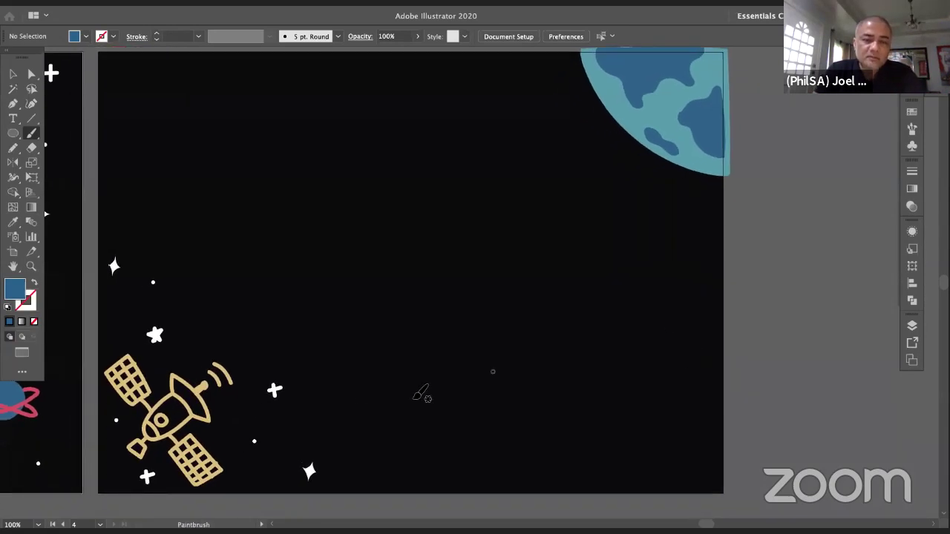
pyautogui.moveTo(213, 345); pyautogui.dragTo(201, 343)
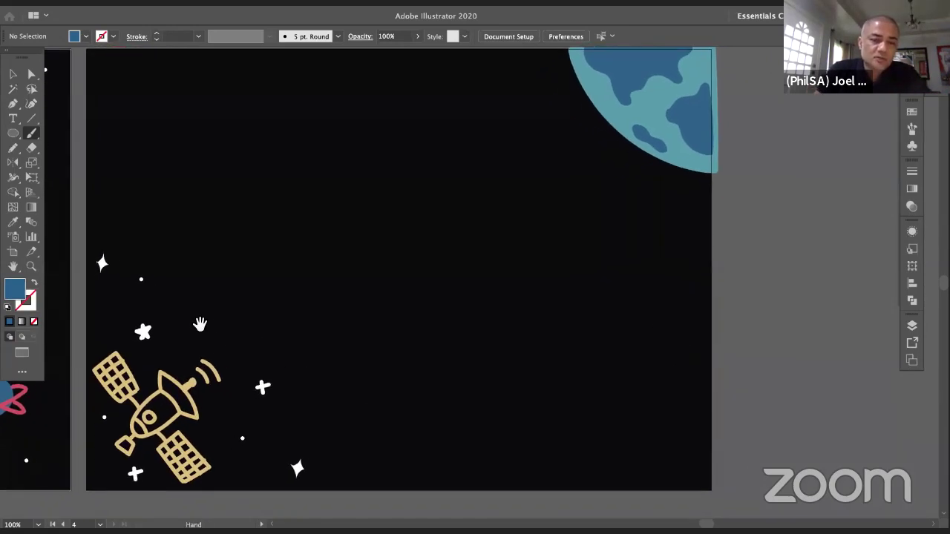
pyautogui.keyDown('super'); pyautogui.click(149, 397); pyautogui.keyUp('super')
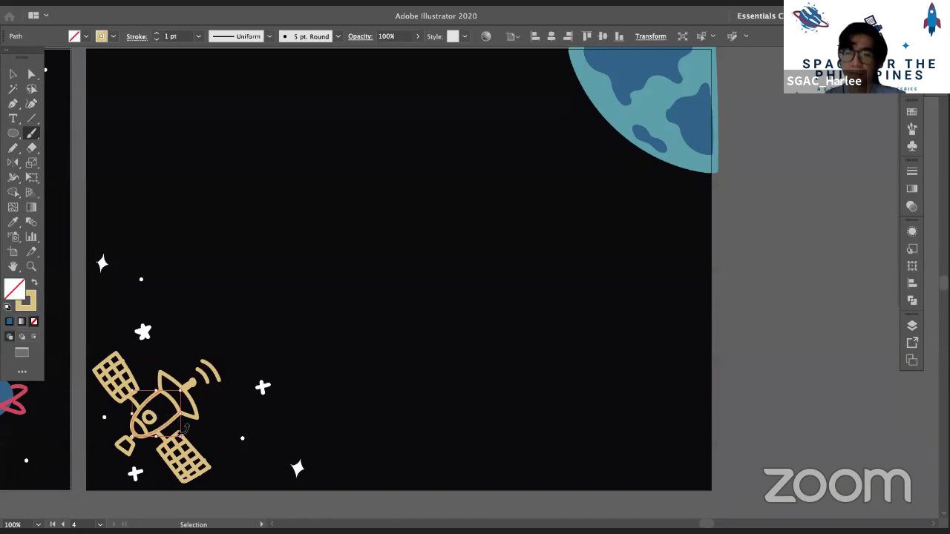
pyautogui.click(35, 285)
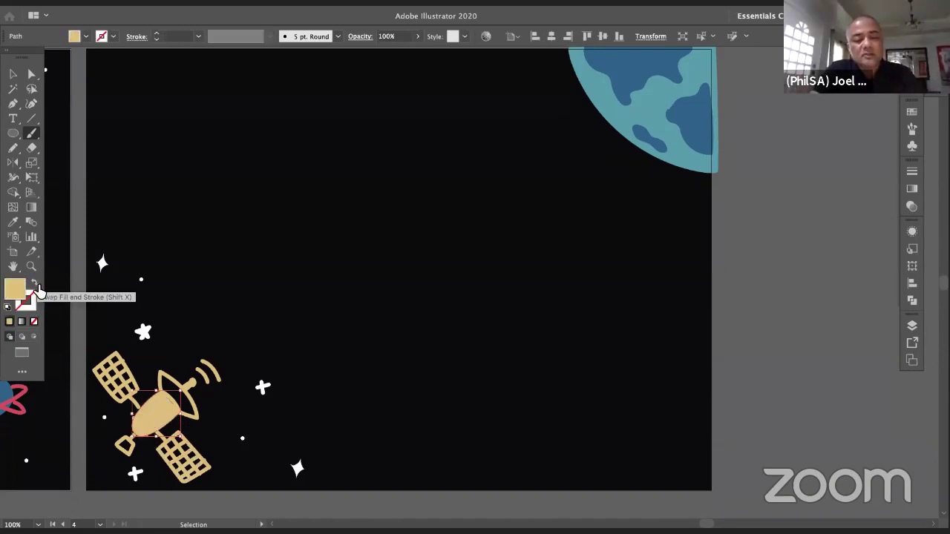
pyautogui.click(35, 285)
pyautogui.keyDown('ctrl'); pyautogui.click(123, 264); pyautogui.keyUp('ctrl')
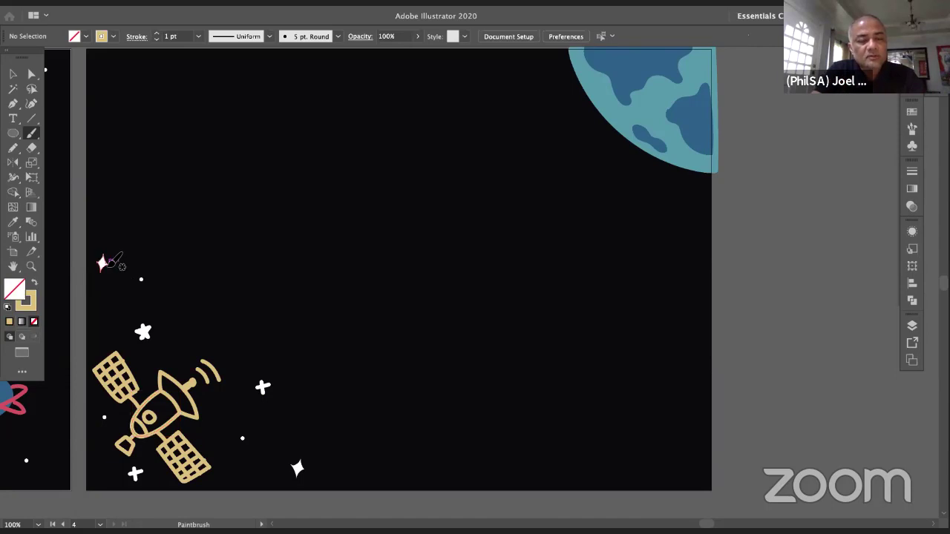
# Shrink the white cross-shaped star beside the satellite's signal waves slightly
pyautogui.moveTo(527, 265); pyautogui.dragTo(513, 263)
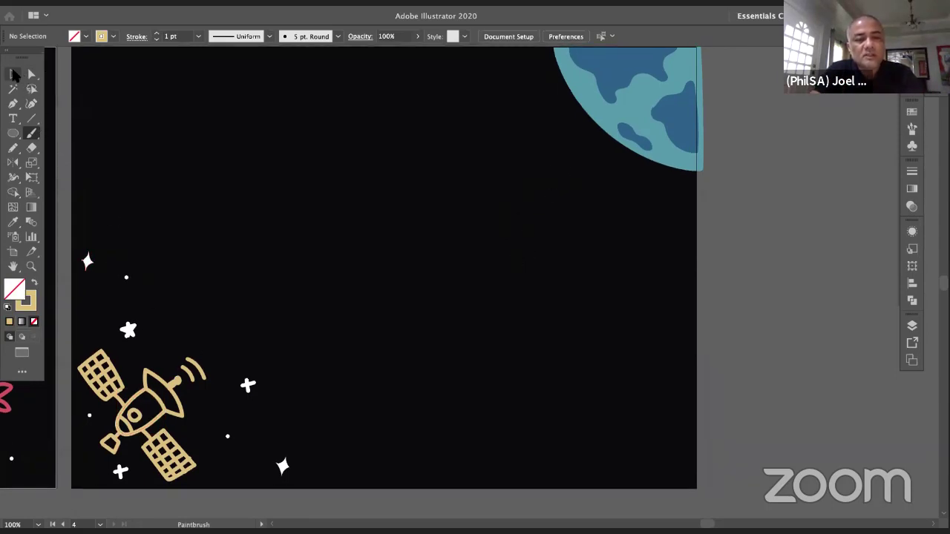
pyautogui.click(13, 74)
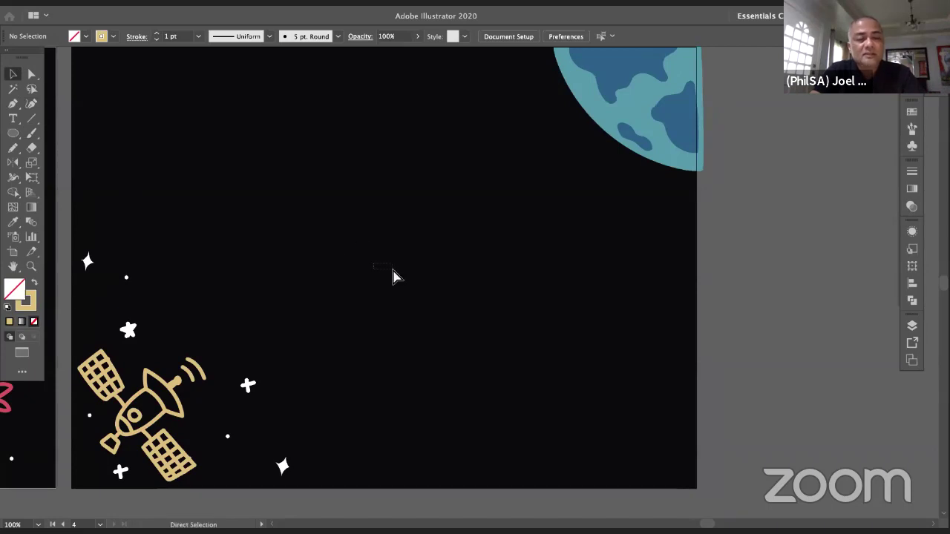
pyautogui.moveTo(373, 269); pyautogui.dragTo(390, 277)
pyautogui.press('super+plus')
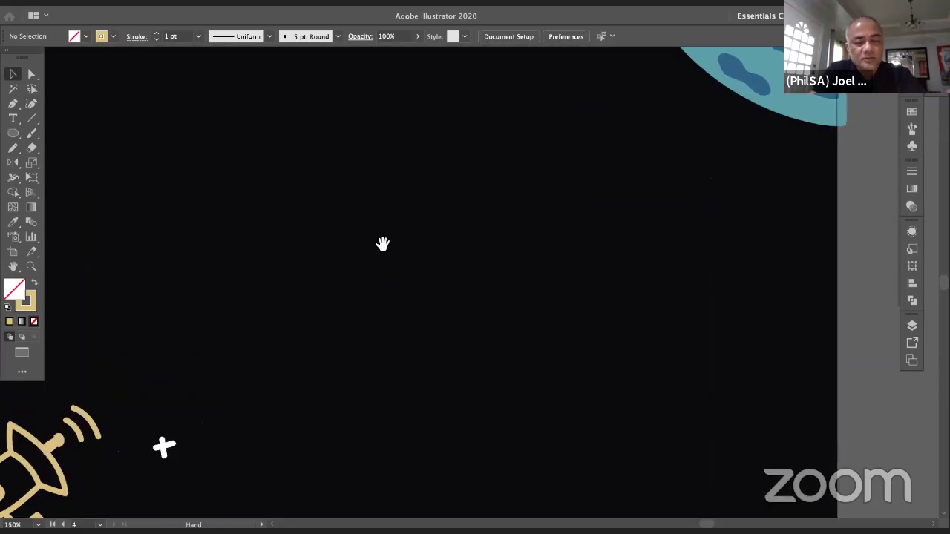
pyautogui.moveTo(326, 319); pyautogui.dragTo(489, 237)
pyautogui.keyDown('super'); pyautogui.click(330, 371); pyautogui.keyUp('super')
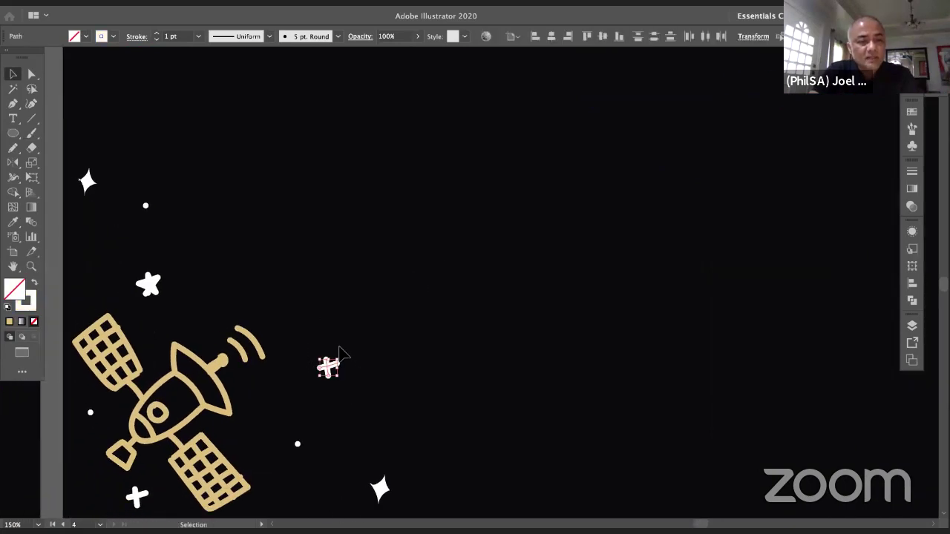
pyautogui.press('a')
pyautogui.press('v')
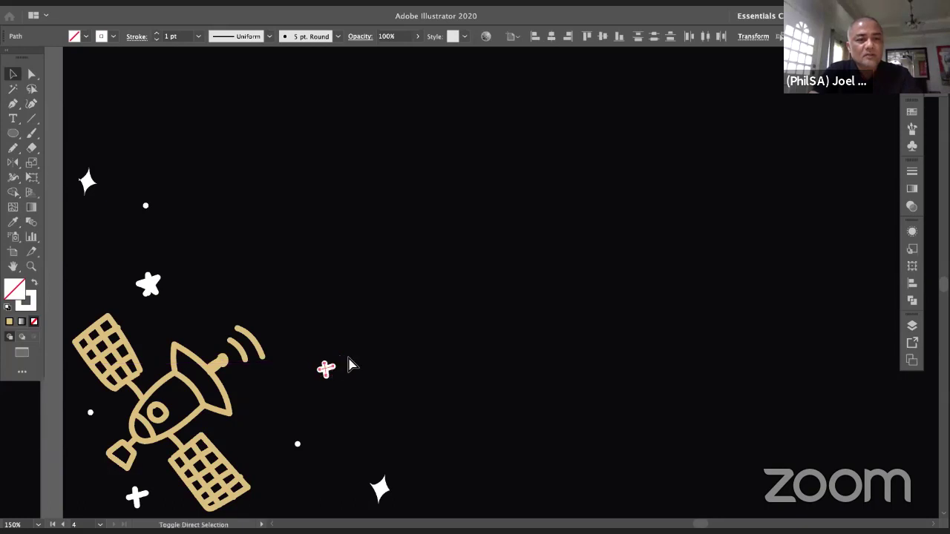
pyautogui.click(374, 401)
# Shrink the white four-pointed star at the lower right of the satellite slightly
pyautogui.moveTo(358, 468); pyautogui.dragTo(391, 483)
pyautogui.press('super+shift+a')
pyautogui.moveTo(412, 436); pyautogui.dragTo(350, 471)
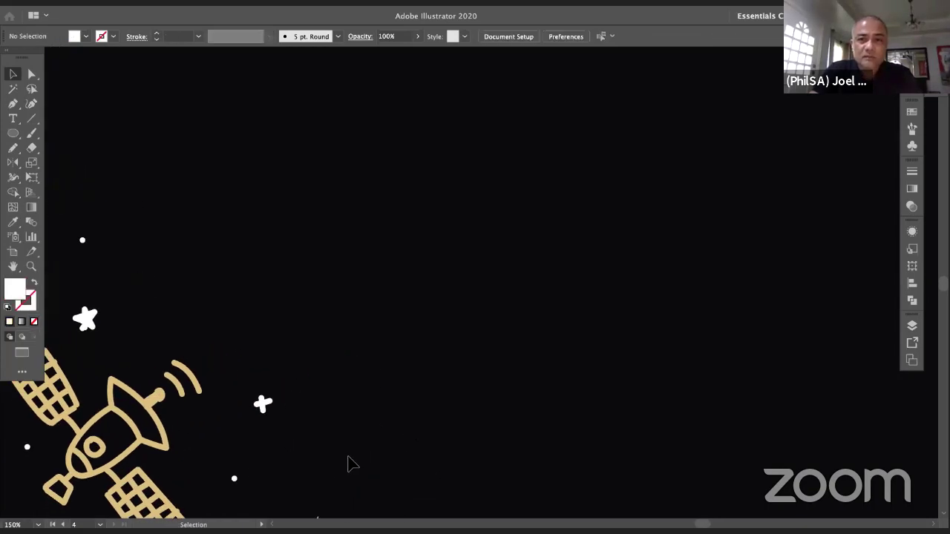
pyautogui.hotkey('ctrl', '-')
pyautogui.moveTo(350, 250); pyautogui.dragTo(344, 307)
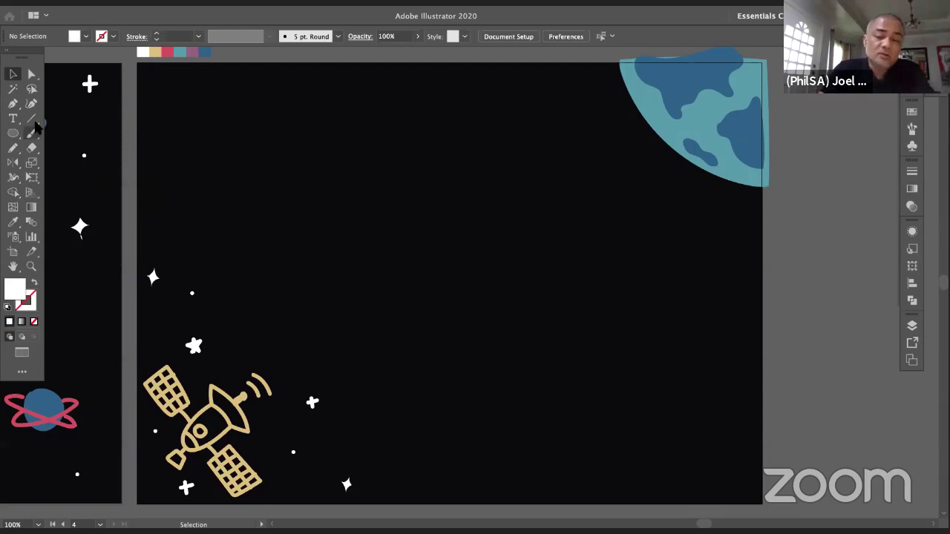
# Duplicate a white dot and the small white cross from around the satellite into the space left of the teal planet
pyautogui.moveTo(191, 295); pyautogui.dragTo(570, 79)
pyautogui.click(595, 102)
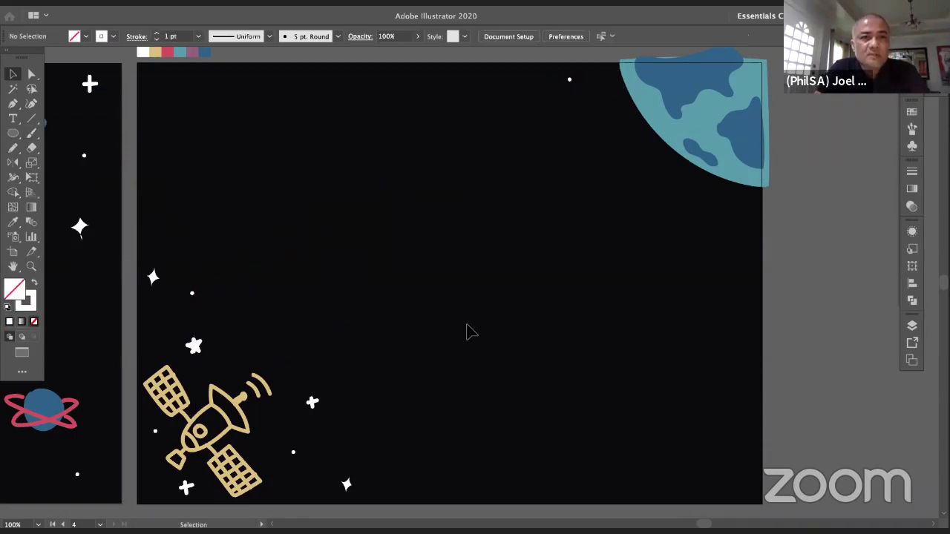
pyautogui.moveTo(312, 402); pyautogui.dragTo(602, 92)
pyautogui.hotkey('ctrl', 'z')
pyautogui.moveTo(312, 400); pyautogui.dragTo(606, 118)
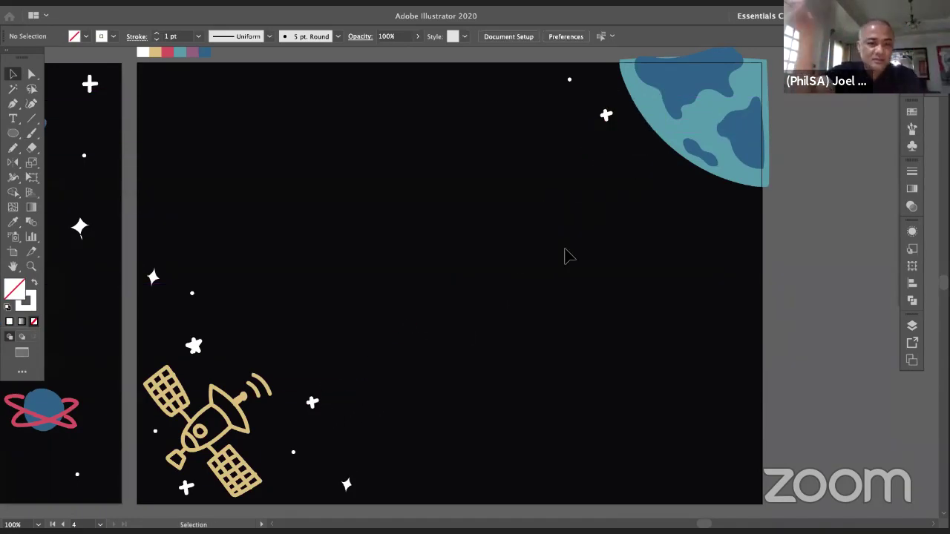
# Place two copies of the small four-pointed star around the planet and duplicate the dot close to its curved edge
pyautogui.moveTo(348, 482); pyautogui.dragTo(665, 196)
pyautogui.click(596, 176)
pyautogui.click(569, 80)
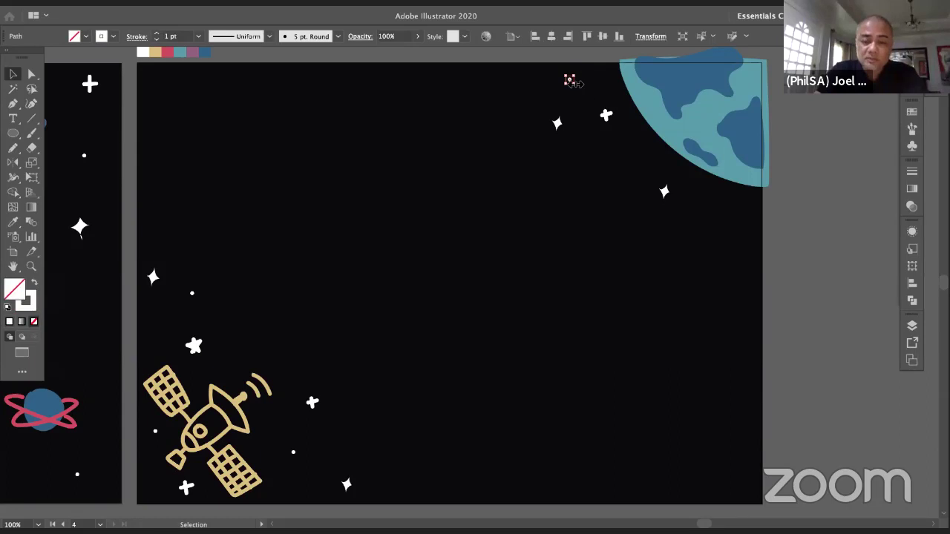
pyautogui.moveTo(570, 80); pyautogui.dragTo(635, 152)
pyautogui.click(636, 260)
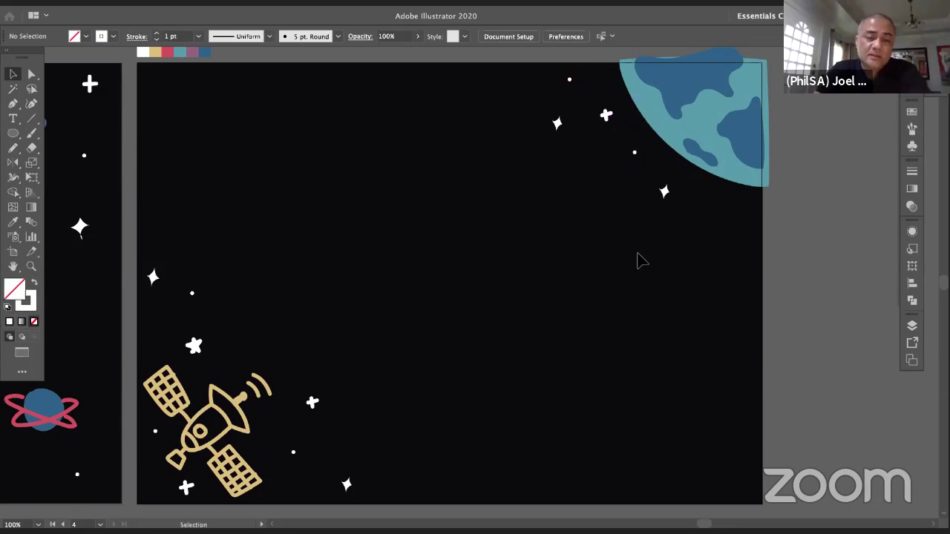
# Try swapping fill and stroke on the satellite's dish, and undo the swap
pyautogui.moveTo(644, 307); pyautogui.dragTo(620, 291)
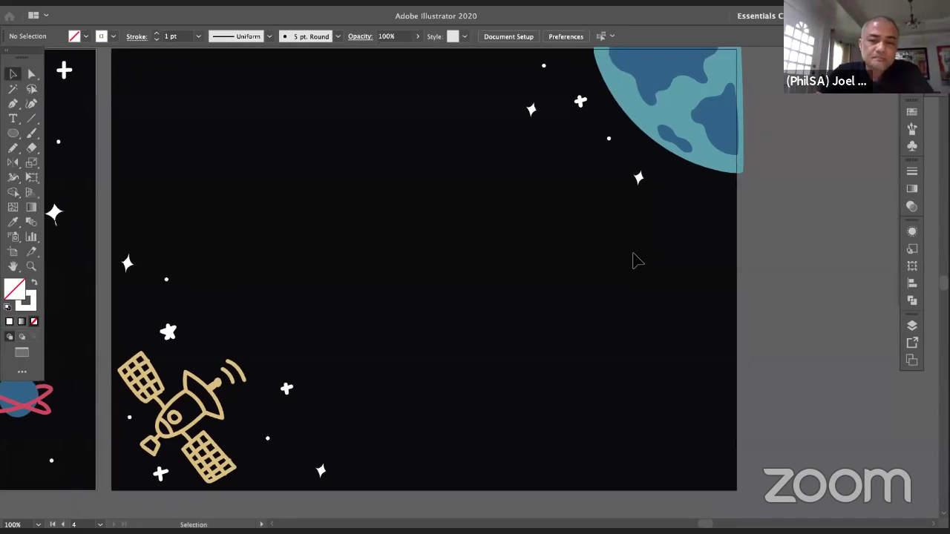
pyautogui.click(199, 387)
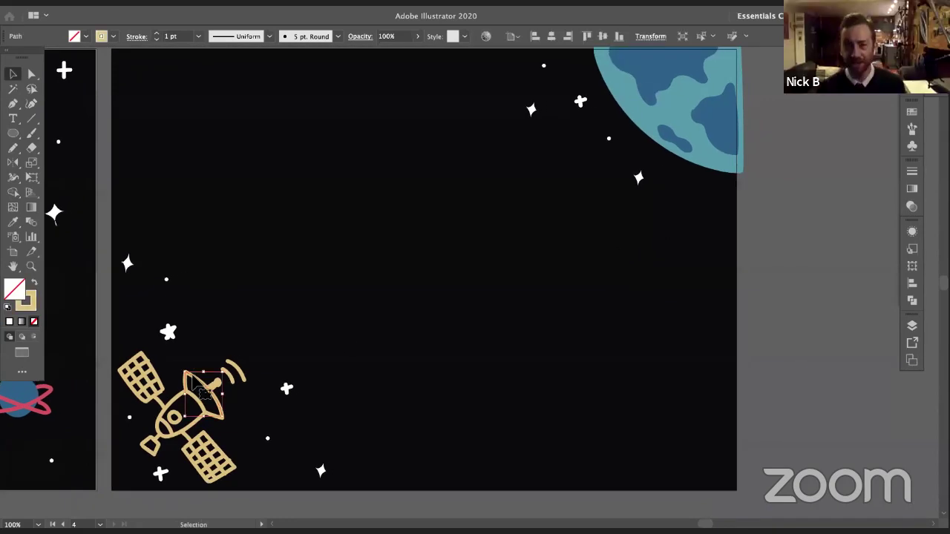
pyautogui.click(35, 285)
pyautogui.press('super+z')
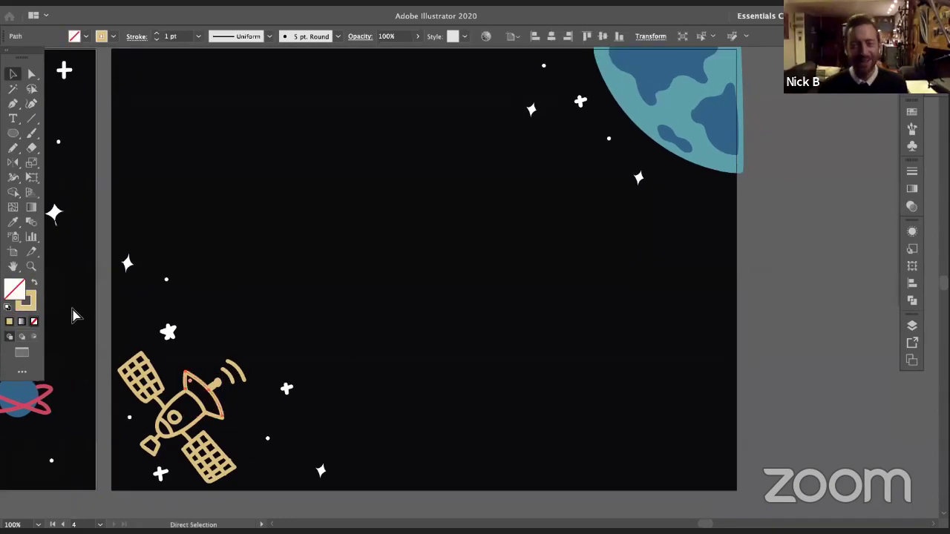
pyautogui.click(193, 325)
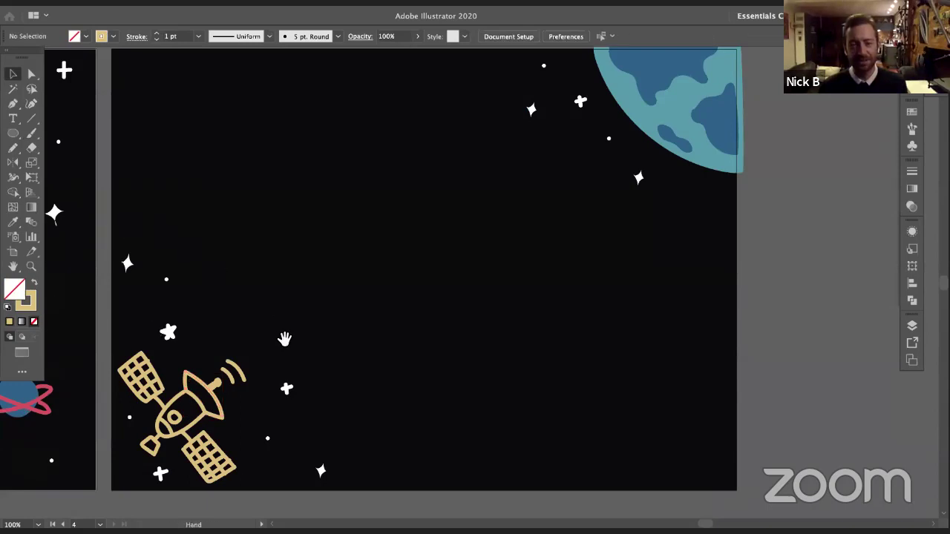
# Recolour the satellite's lower solar panel with white sampled from the palette, applied as a stroke with no fill
pyautogui.moveTo(284, 339); pyautogui.dragTo(266, 306)
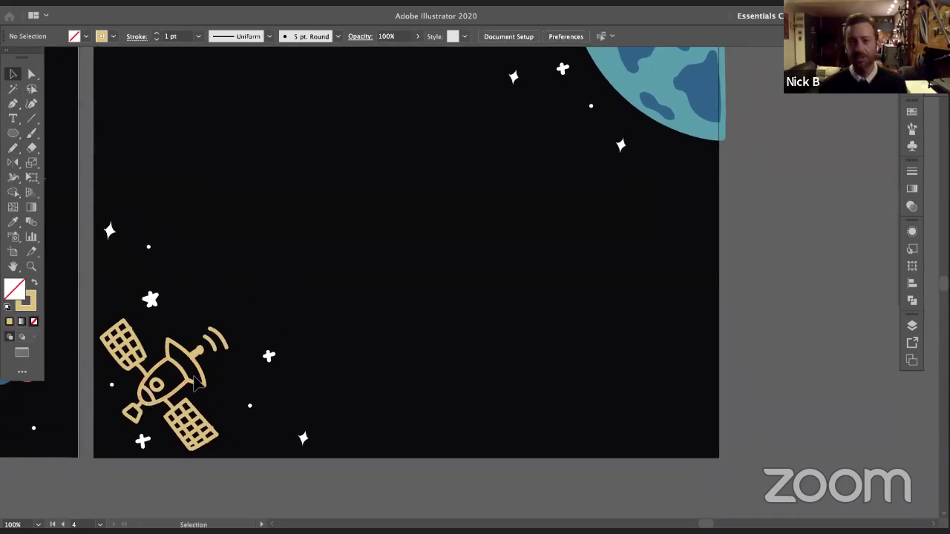
pyautogui.moveTo(207, 404); pyautogui.dragTo(178, 460)
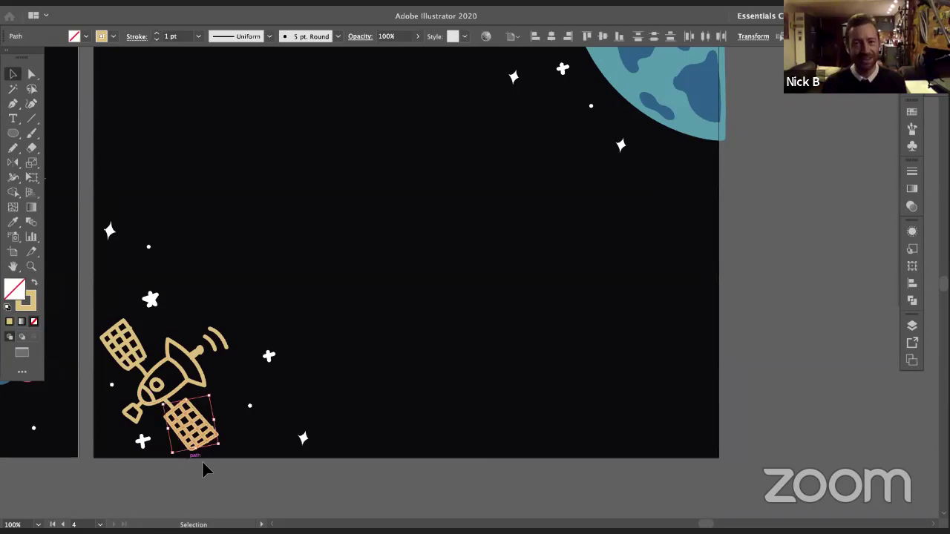
pyautogui.moveTo(243, 312); pyautogui.dragTo(277, 403)
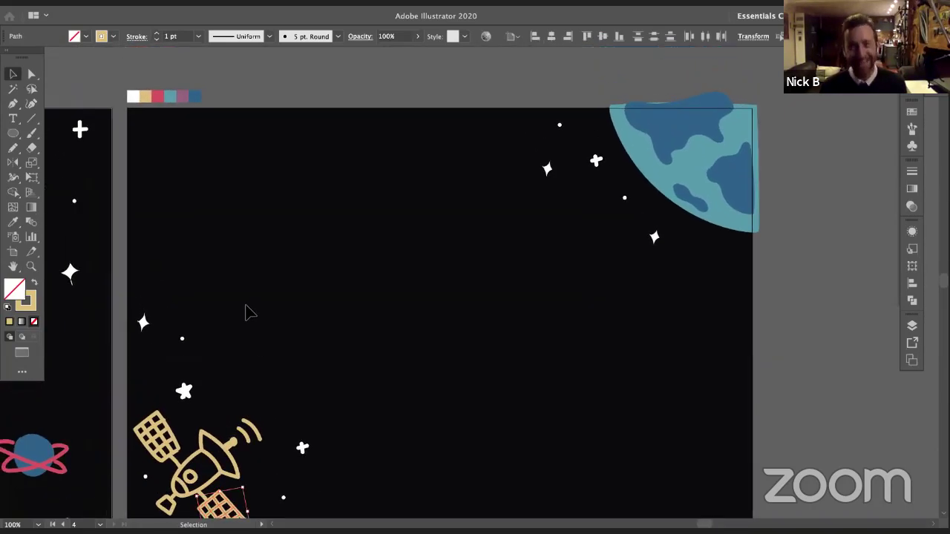
pyautogui.press('i')
pyautogui.click(135, 96)
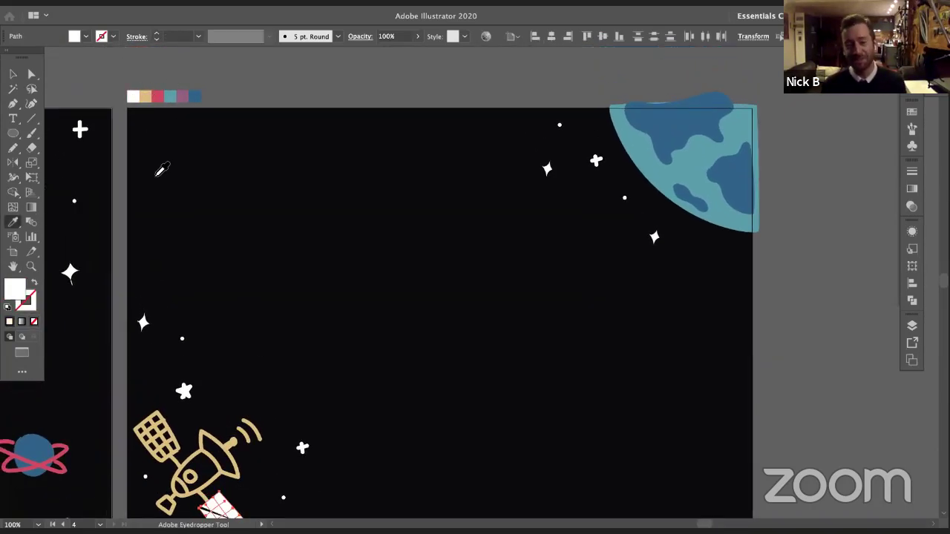
pyautogui.click(34, 286)
pyautogui.scroll(-5, 170, 225)
pyautogui.hscroll(2, 170, 225)
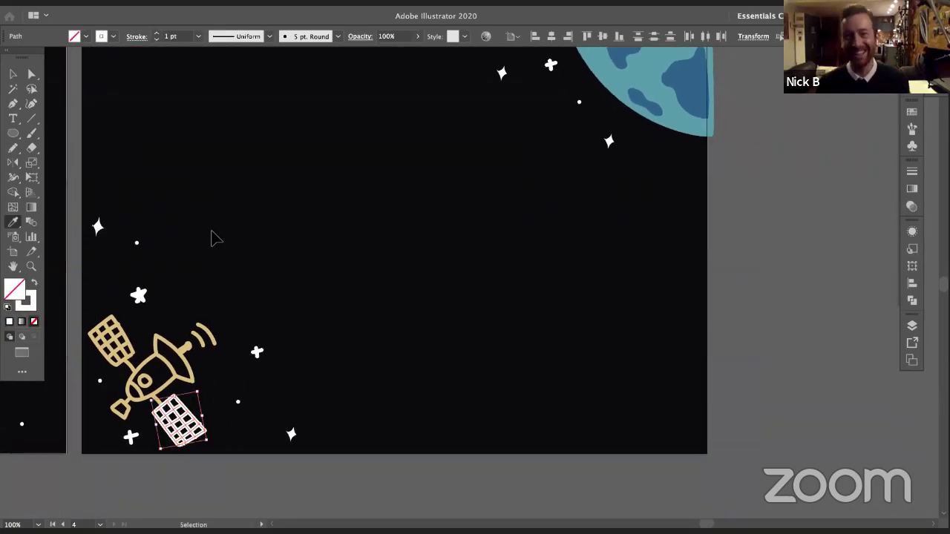
pyautogui.keyDown('ctrl'); pyautogui.click(216, 236); pyautogui.keyUp('ctrl')
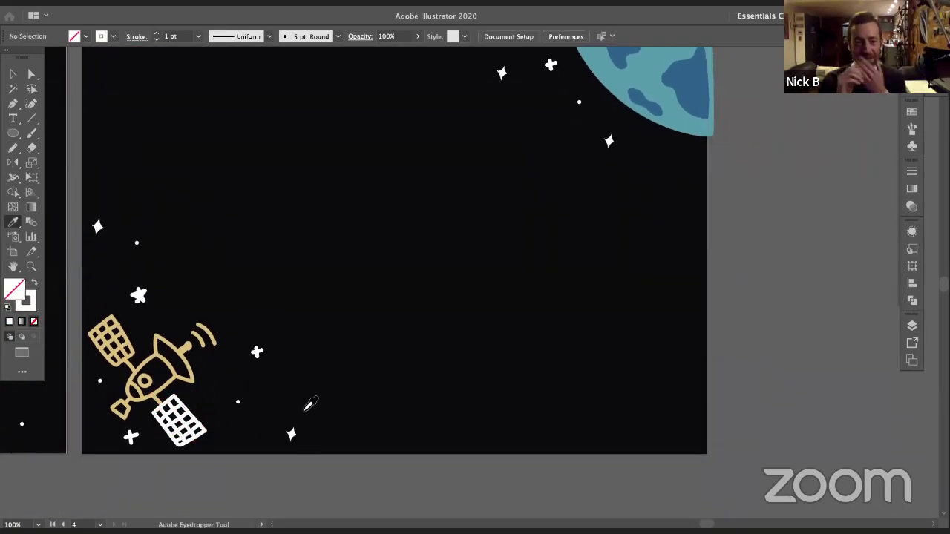
# Undo the white recolouring of the satellite's lower solar panel and give its two signal arcs the white stroke instead
pyautogui.hotkey('ctrl', 'z')
pyautogui.hotkey('ctrl', 'z')
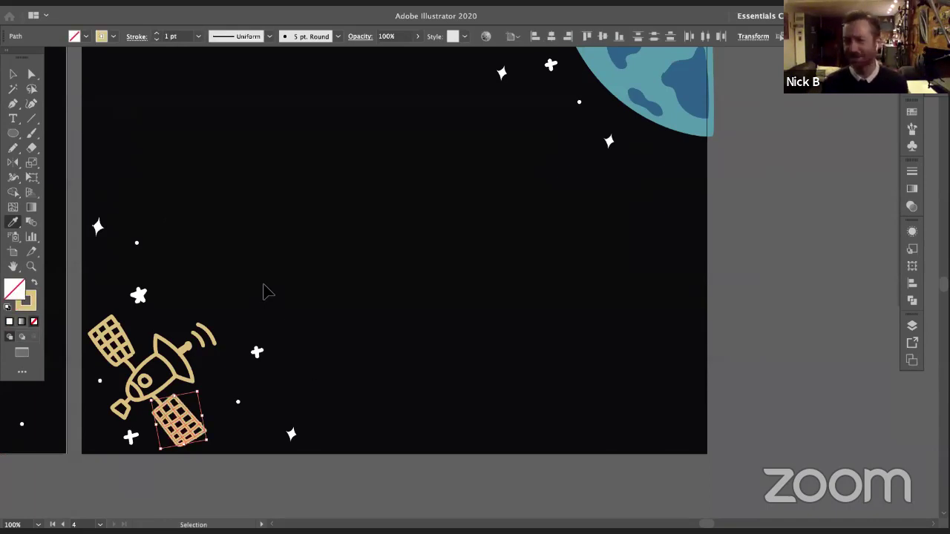
pyautogui.click(220, 324)
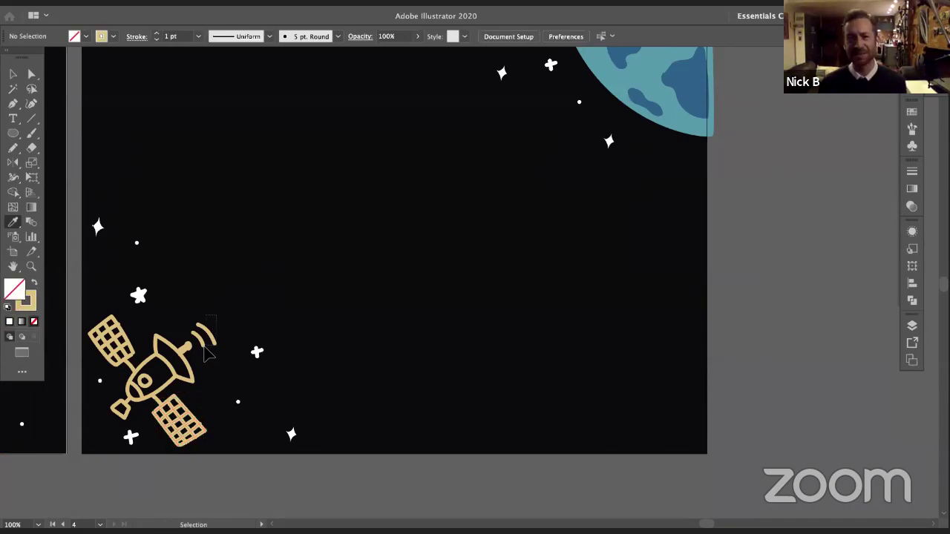
pyautogui.moveTo(204, 345); pyautogui.dragTo(201, 345)
pyautogui.moveTo(245, 265)
pyautogui.mouseDown()
pyautogui.moveTo(273, 339)
pyautogui.moveTo(244, 282)
pyautogui.mouseUp()
pyautogui.click(113, 76)
pyautogui.keyDown('super'); pyautogui.click(287, 329); pyautogui.keyUp('super')
pyautogui.moveTo(515, 417)
pyautogui.mouseDown()
pyautogui.moveTo(525, 407)
pyautogui.moveTo(515, 433)
pyautogui.mouseUp()
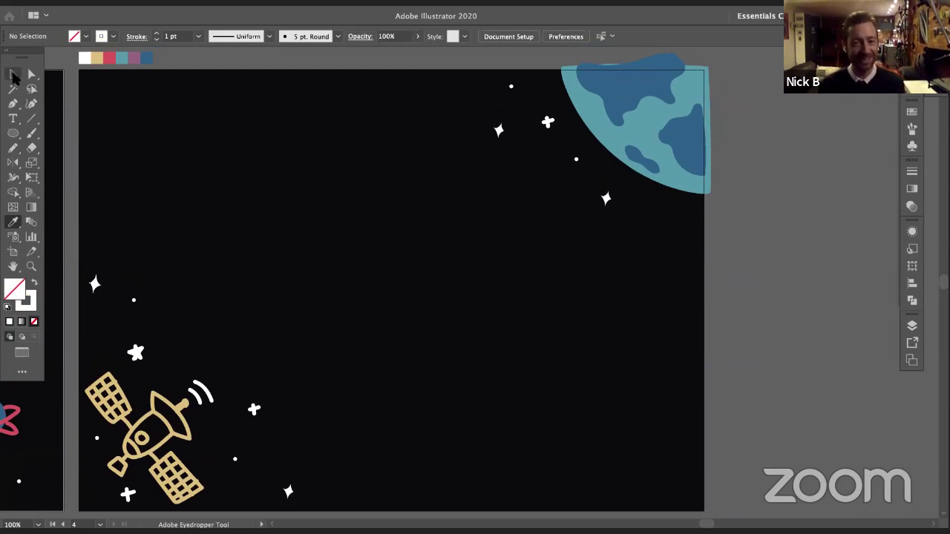
# Duplicate the small dot near the satellite and the plus-shaped star beside the Earth into the empty space below the Earth
pyautogui.click(13, 76)
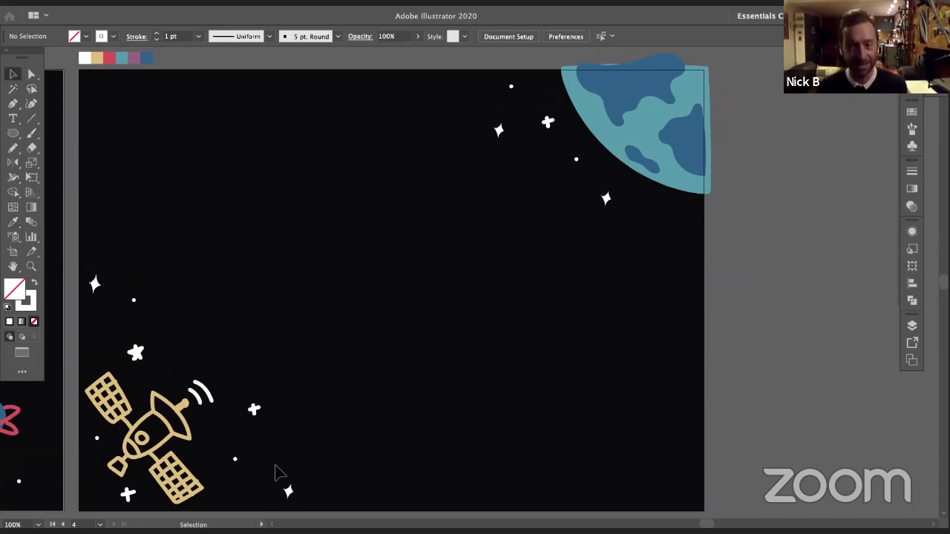
pyautogui.click(234, 458)
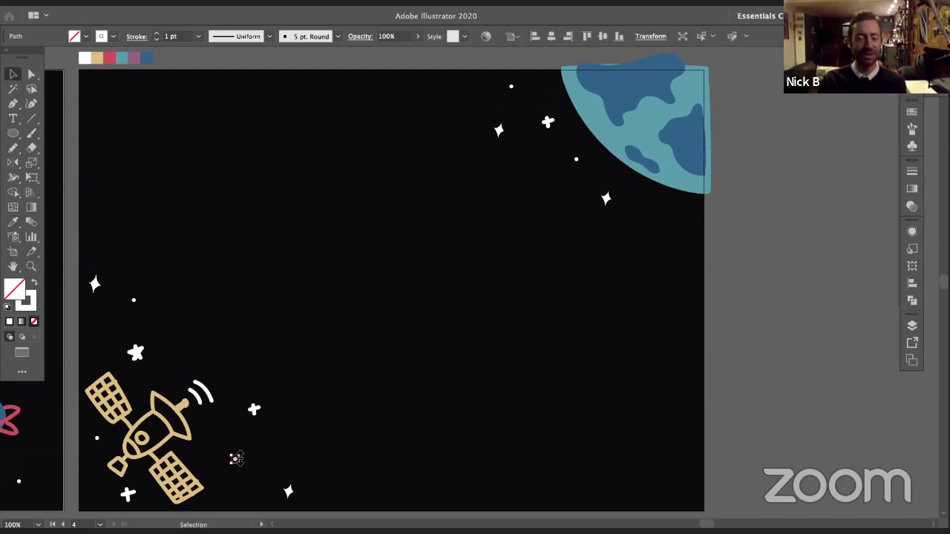
pyautogui.moveTo(239, 461); pyautogui.dragTo(664, 259)
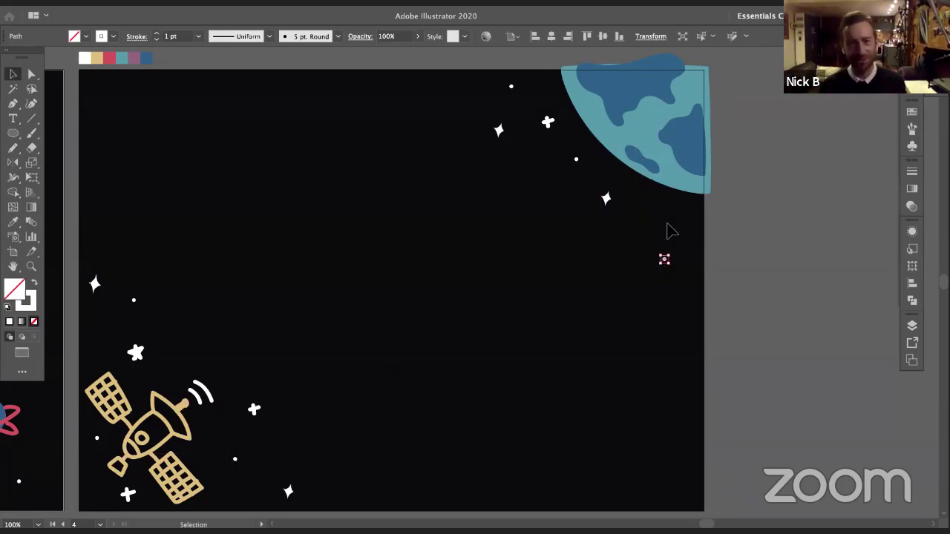
pyautogui.click(666, 229)
pyautogui.click(548, 122)
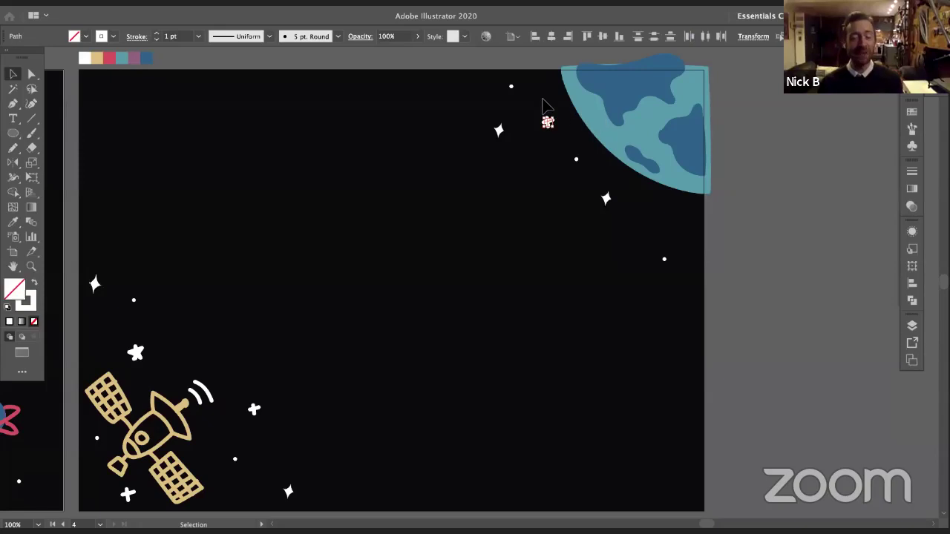
pyautogui.moveTo(550, 123); pyautogui.dragTo(660, 215)
pyautogui.press('super+z')
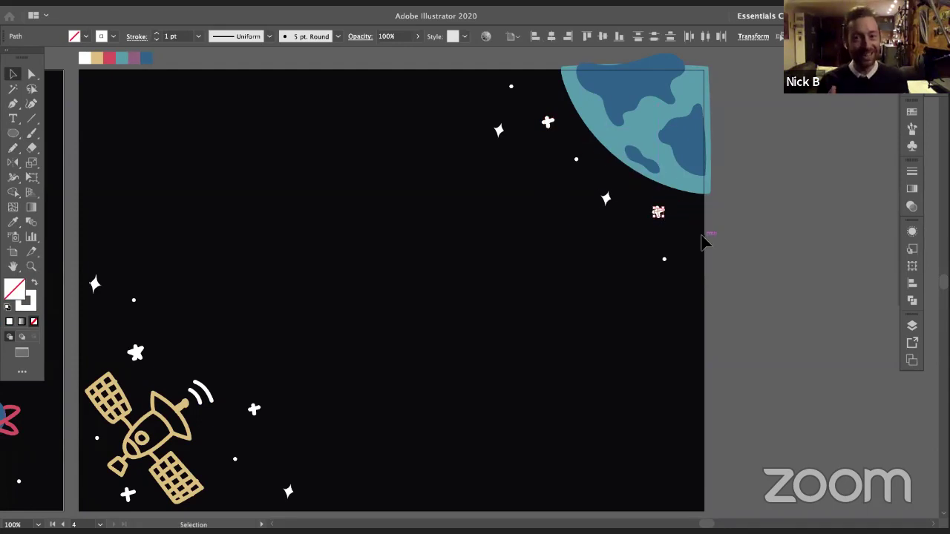
pyautogui.click(696, 268)
# Paint a white opening quotation mark with the Paintbrush above the stars over the satellite, redoing any stroke that goes wrong
pyautogui.moveTo(635, 343); pyautogui.dragTo(652, 341)
pyautogui.moveTo(627, 266); pyautogui.dragTo(637, 270)
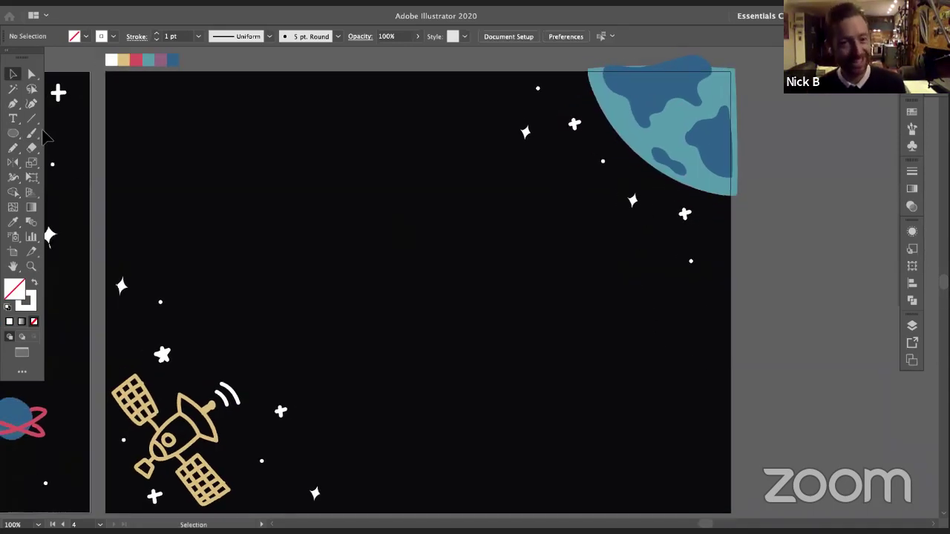
pyautogui.click(13, 103)
pyautogui.click(31, 133)
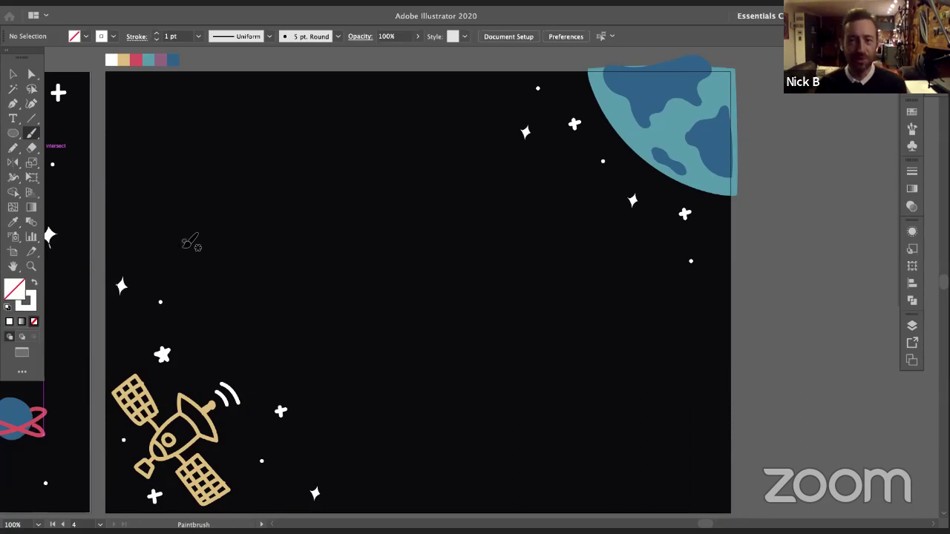
pyautogui.moveTo(168, 201); pyautogui.dragTo(177, 215)
pyautogui.press('super+z')
pyautogui.press('super+z')
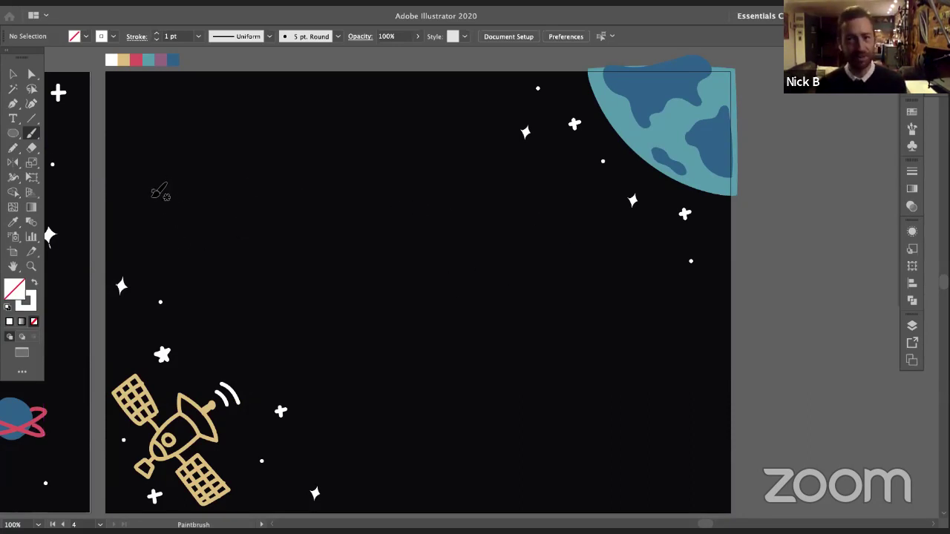
pyautogui.moveTo(144, 183)
pyautogui.mouseDown()
pyautogui.moveTo(147, 195)
pyautogui.moveTo(154, 191)
pyautogui.mouseUp()
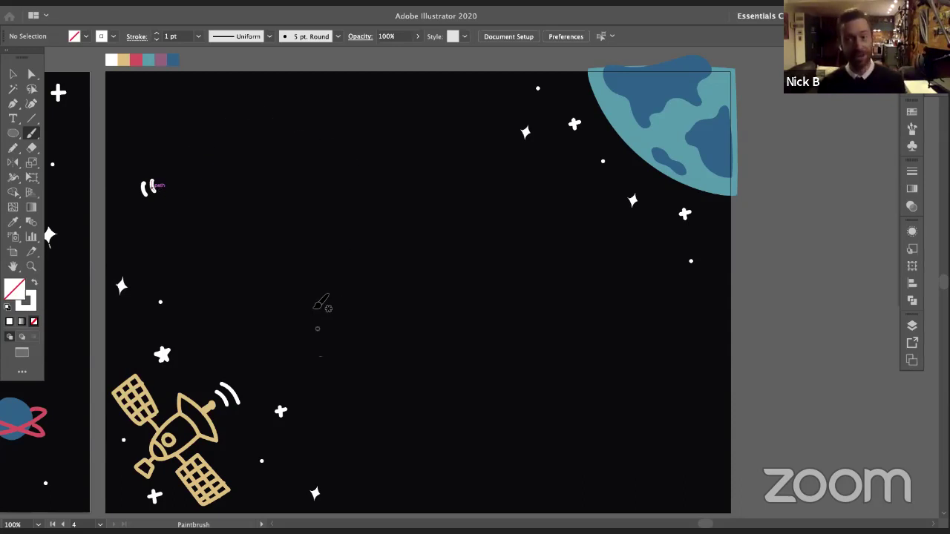
# Sample purple from the palette as the stroke colour and paint a tall capital "I" with serifs after the quotation mark
pyautogui.press('i')
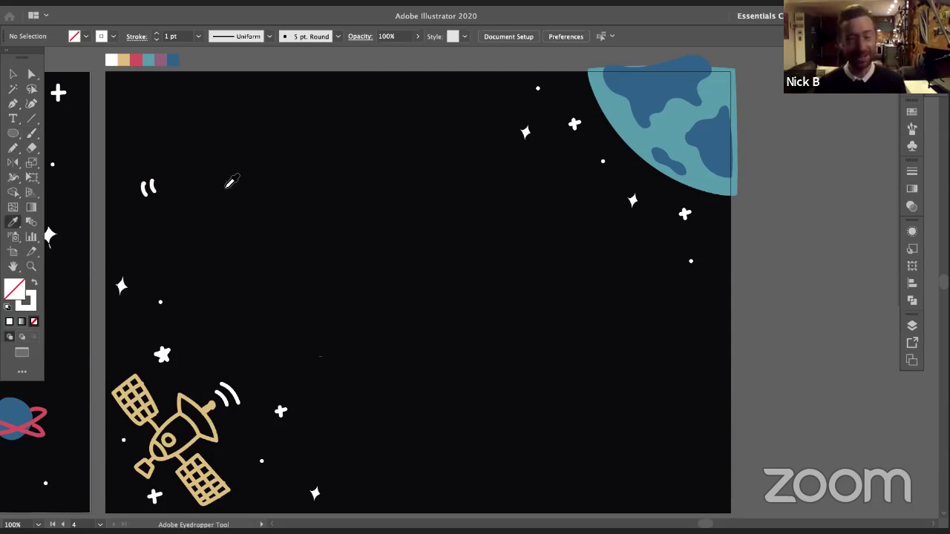
pyautogui.click(164, 61)
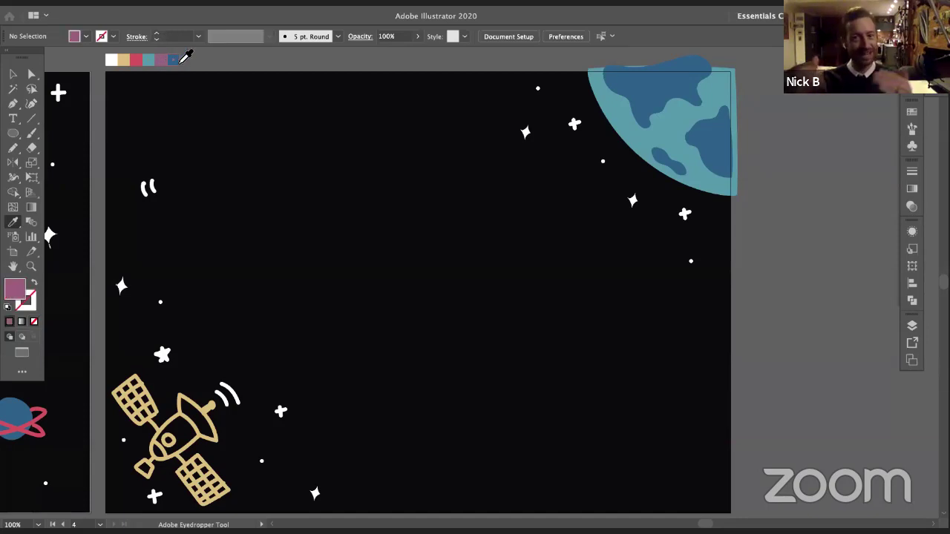
pyautogui.press('b')
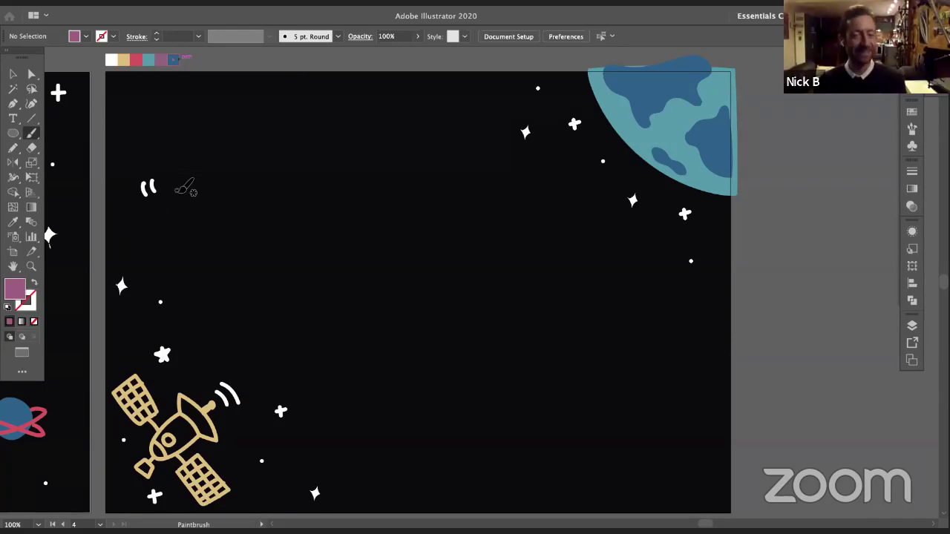
pyautogui.moveTo(174, 186)
pyautogui.mouseDown()
pyautogui.moveTo(196, 172)
pyautogui.moveTo(180, 222)
pyautogui.moveTo(197, 222)
pyautogui.mouseUp()
pyautogui.hotkey('ctrl', 'z')
pyautogui.hotkey('ctrl', 'z')
pyautogui.hotkey('ctrl', 'z')
pyautogui.hotkey('ctrl', 'z')
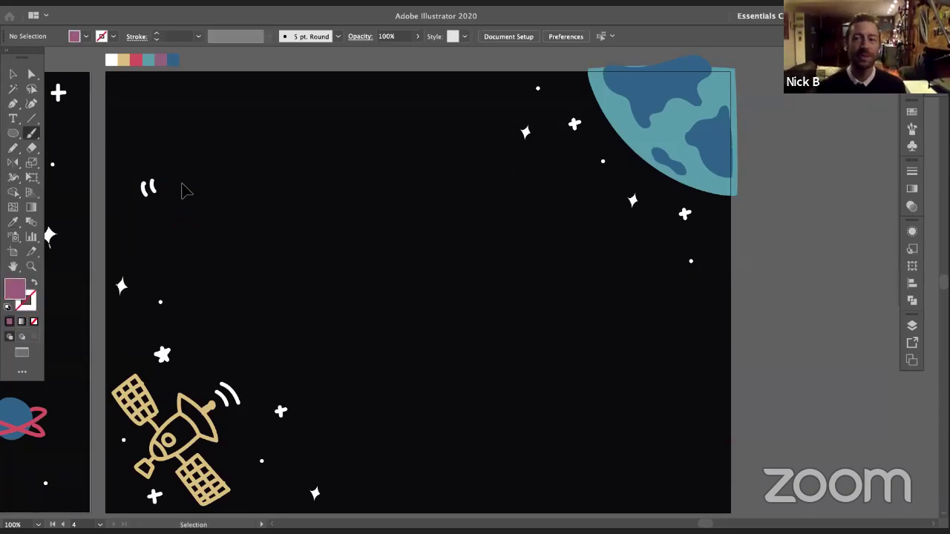
pyautogui.moveTo(167, 180)
pyautogui.mouseDown()
pyautogui.moveTo(193, 180)
pyautogui.moveTo(179, 186)
pyautogui.moveTo(199, 221)
pyautogui.mouseUp()
pyautogui.hotkey('ctrl', 'z')
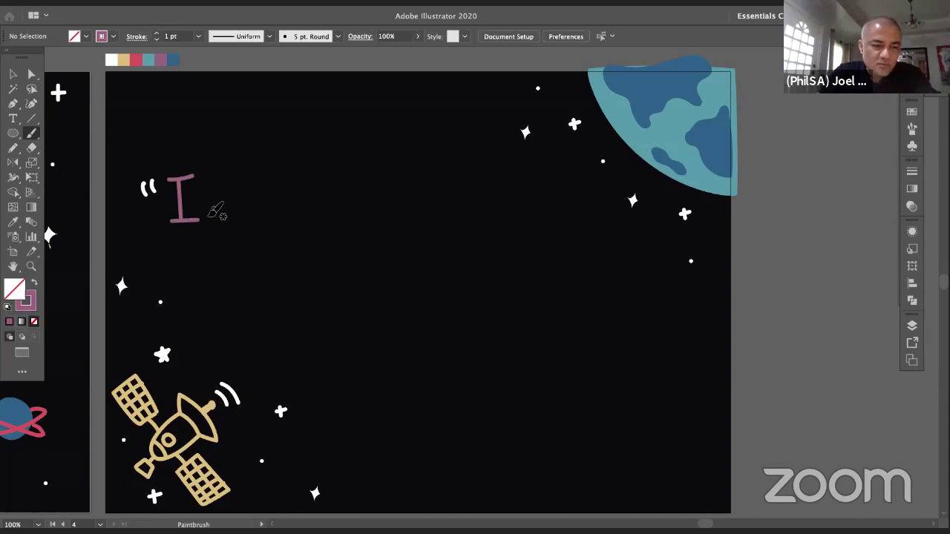
# Hand-letter a lowercase "t" after the capital "I" and add the word "is" in purple, so the line reads "It is"
pyautogui.moveTo(207, 214); pyautogui.dragTo(212, 217)
pyautogui.moveTo(202, 202); pyautogui.dragTo(217, 200)
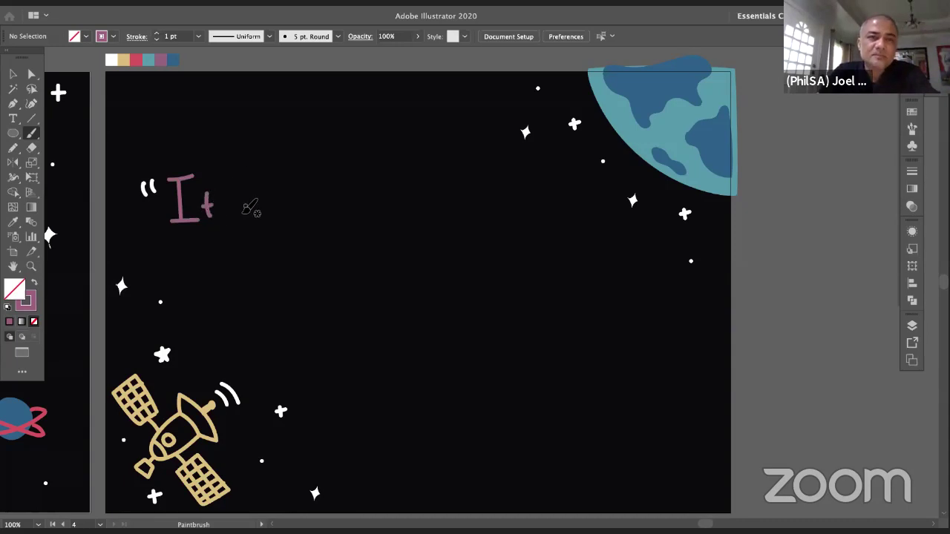
pyautogui.press('super+z')
pyautogui.press('super+z')
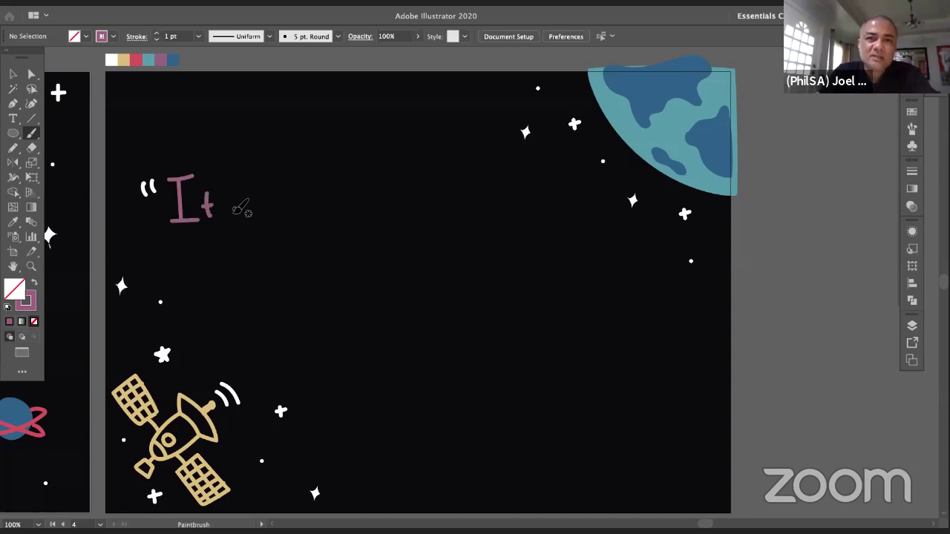
pyautogui.moveTo(235, 206); pyautogui.dragTo(235, 215)
pyautogui.click(236, 200)
pyautogui.hotkey('ctrl', 'z')
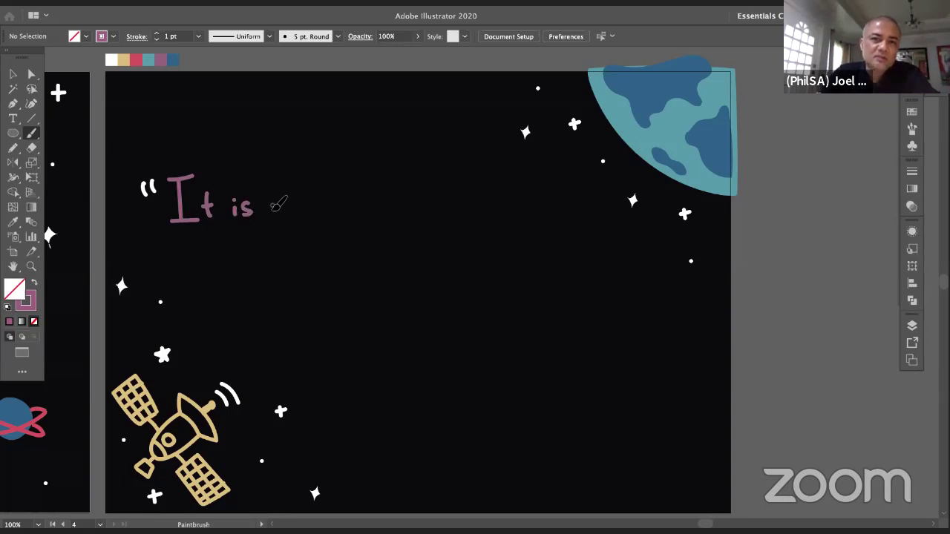
# Hand-letter the word "important" in purple after "It is", repainting the final letters once
pyautogui.moveTo(272, 201)
pyautogui.mouseDown()
pyautogui.moveTo(272, 216)
pyautogui.moveTo(324, 204)
pyautogui.mouseUp()
pyautogui.moveTo(334, 203); pyautogui.dragTo(343, 205)
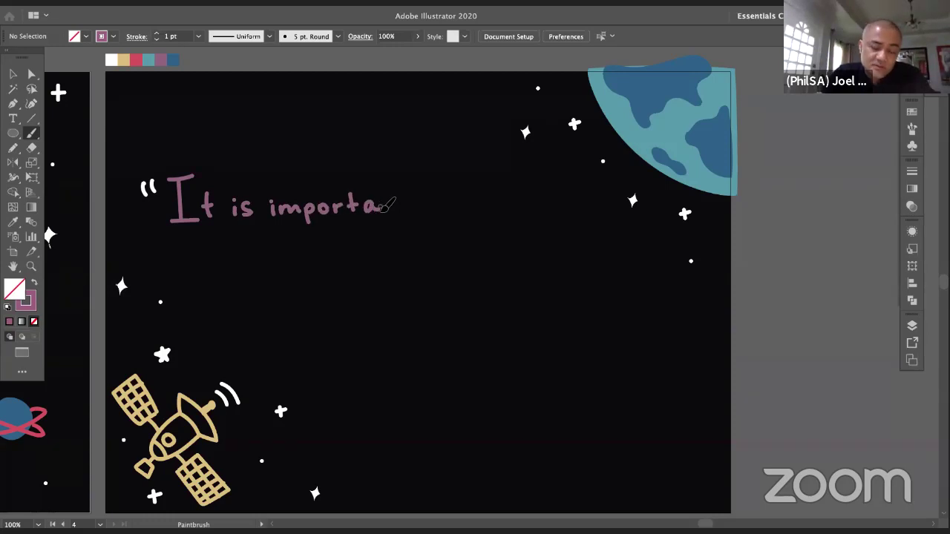
pyautogui.moveTo(404, 194); pyautogui.dragTo(407, 214)
pyautogui.moveTo(399, 202); pyautogui.dragTo(410, 201)
pyautogui.press('v')
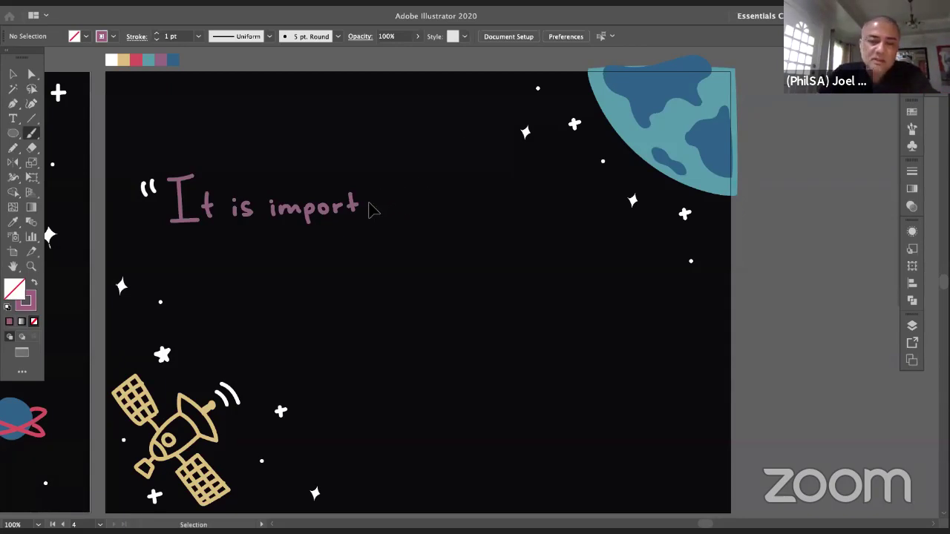
pyautogui.press('b')
pyautogui.moveTo(376, 200)
pyautogui.mouseDown()
pyautogui.moveTo(378, 215)
pyautogui.moveTo(407, 213)
pyautogui.mouseUp()
pyautogui.moveTo(400, 200); pyautogui.dragTo(412, 199)
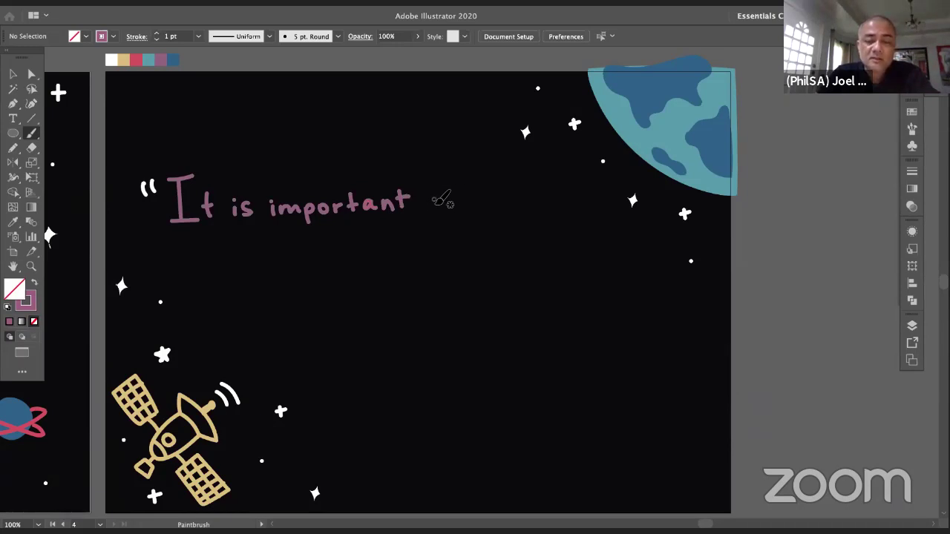
# Continue the purple lettering with the words "to ask what" on the same line, replacing badly drawn letters
pyautogui.moveTo(435, 192)
pyautogui.mouseDown()
pyautogui.moveTo(437, 209)
pyautogui.moveTo(449, 194)
pyautogui.mouseUp()
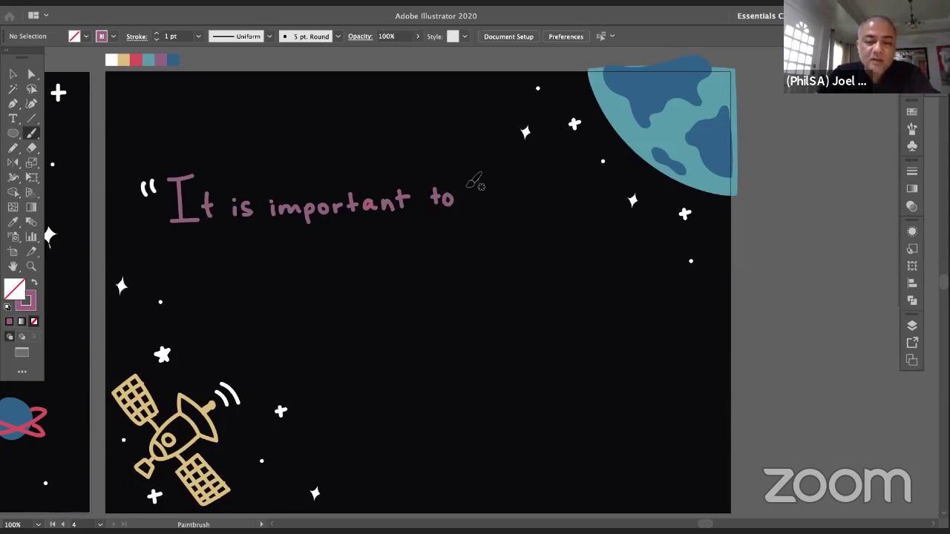
pyautogui.moveTo(483, 198); pyautogui.dragTo(485, 202)
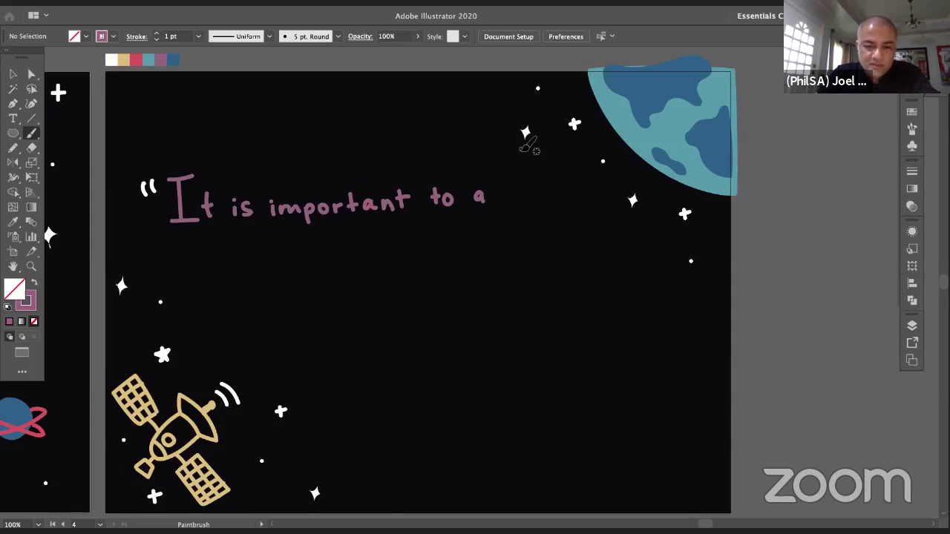
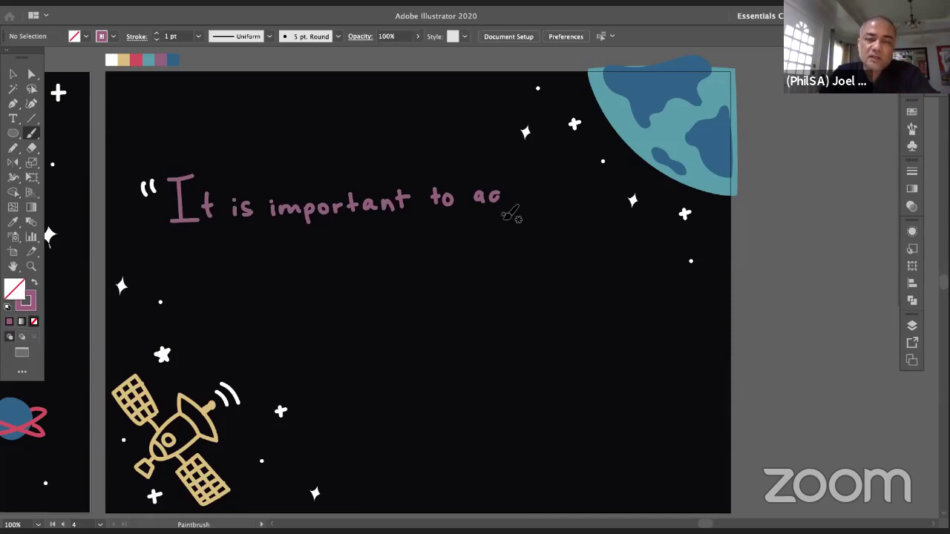
pyautogui.hotkey('ctrl', 'z')
pyautogui.moveTo(499, 191)
pyautogui.mouseDown()
pyautogui.moveTo(489, 209)
pyautogui.moveTo(514, 197)
pyautogui.mouseUp()
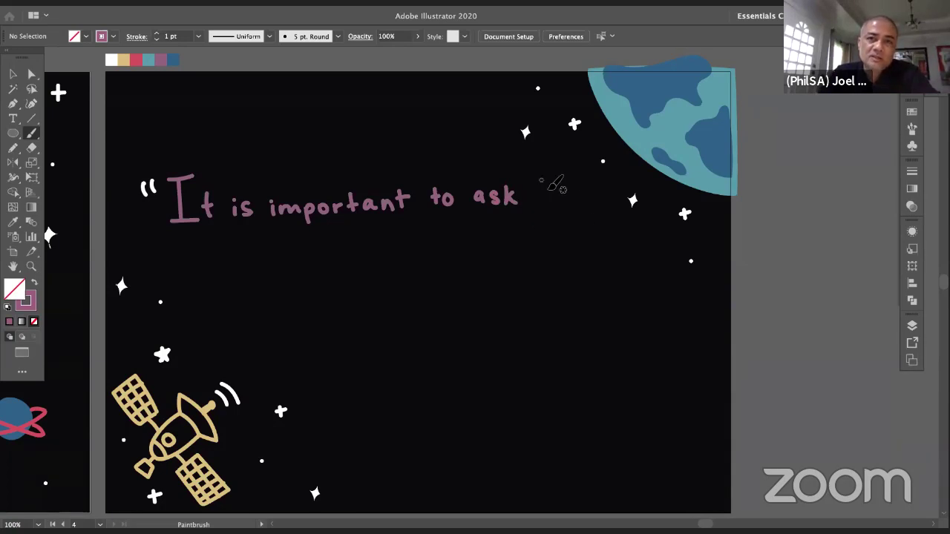
pyautogui.moveTo(562, 189); pyautogui.dragTo(570, 207)
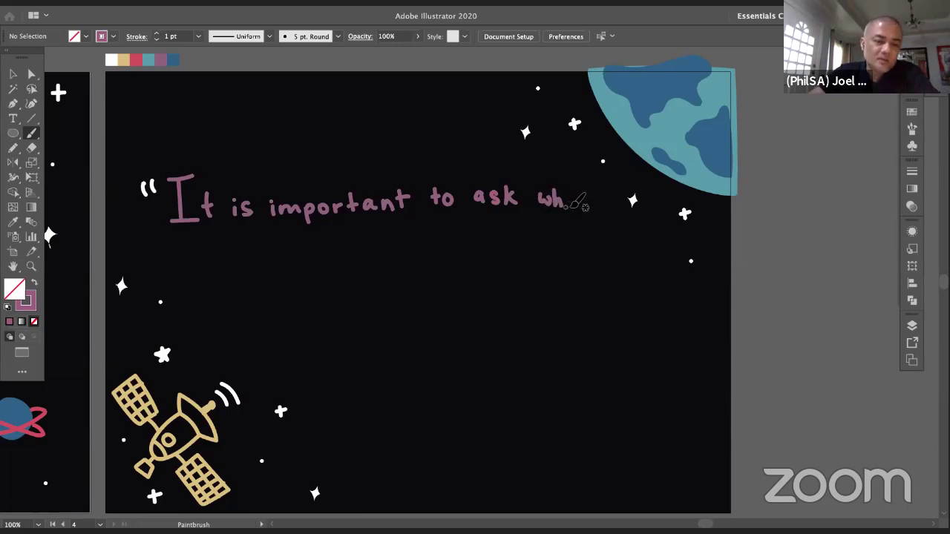
pyautogui.press('ctrl')
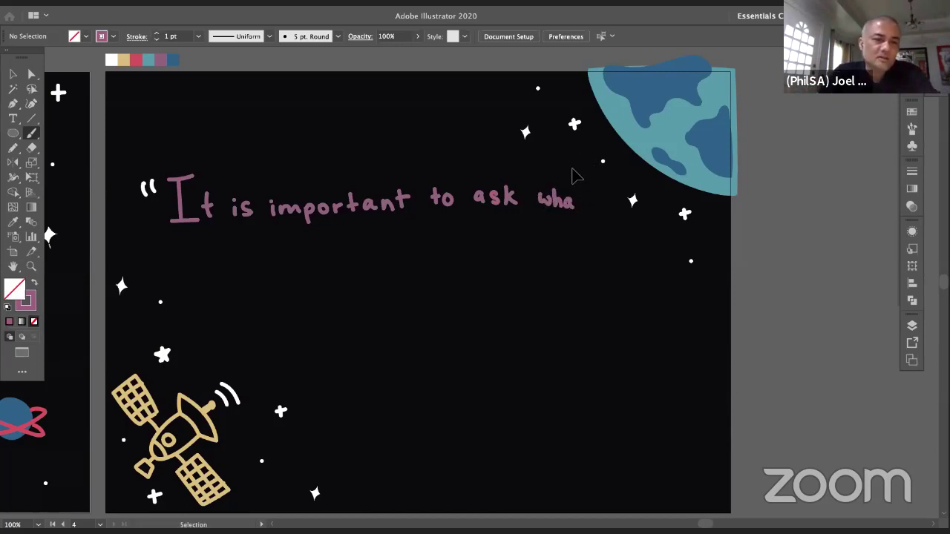
pyautogui.hotkey('ctrl', 'z')
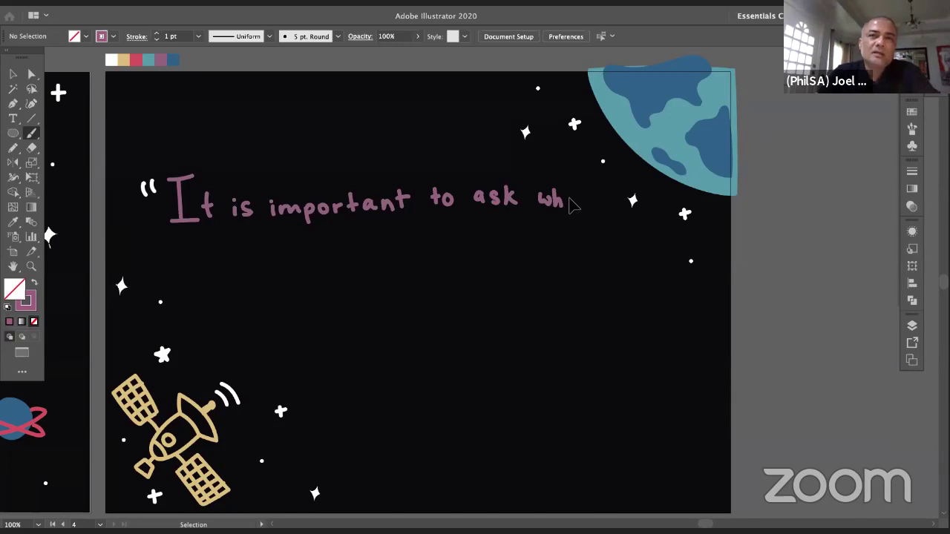
pyautogui.moveTo(588, 189)
pyautogui.mouseDown()
pyautogui.moveTo(590, 207)
pyautogui.moveTo(593, 196)
pyautogui.mouseUp()
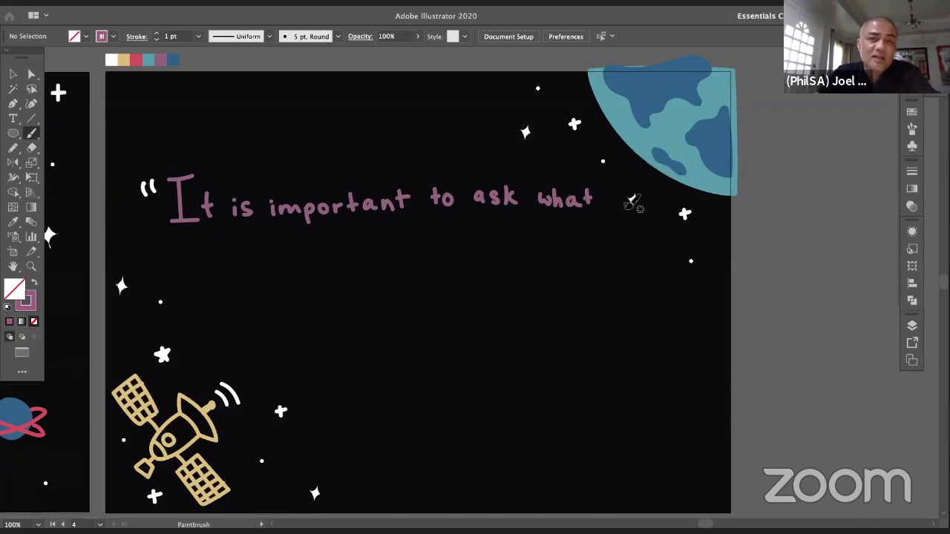
# Move the four-pointed star under the Earth away from the lettering, resample the purple stroke and paint the word "is" after "what"
pyautogui.moveTo(632, 200)
pyautogui.mouseDown()
pyautogui.moveTo(647, 196)
pyautogui.moveTo(609, 206)
pyautogui.mouseUp()
pyautogui.click(609, 193)
pyautogui.hotkey('ctrl', 'z')
pyautogui.hotkey('ctrl', 'z')
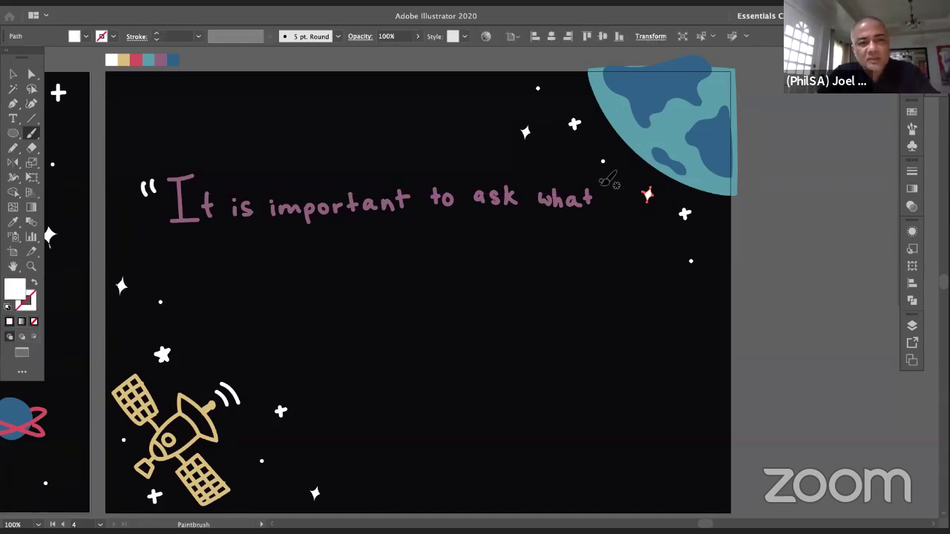
pyautogui.press('i')
pyautogui.click(593, 199)
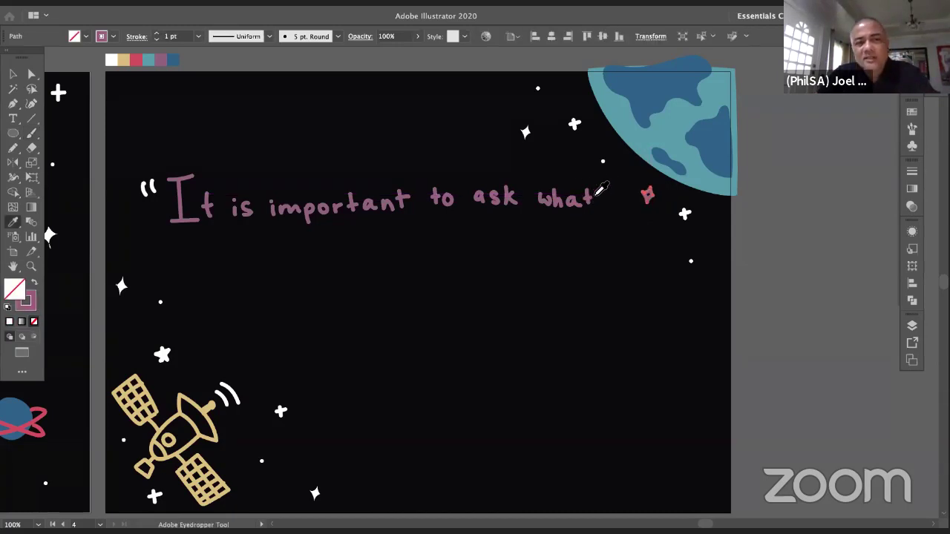
pyautogui.press('b')
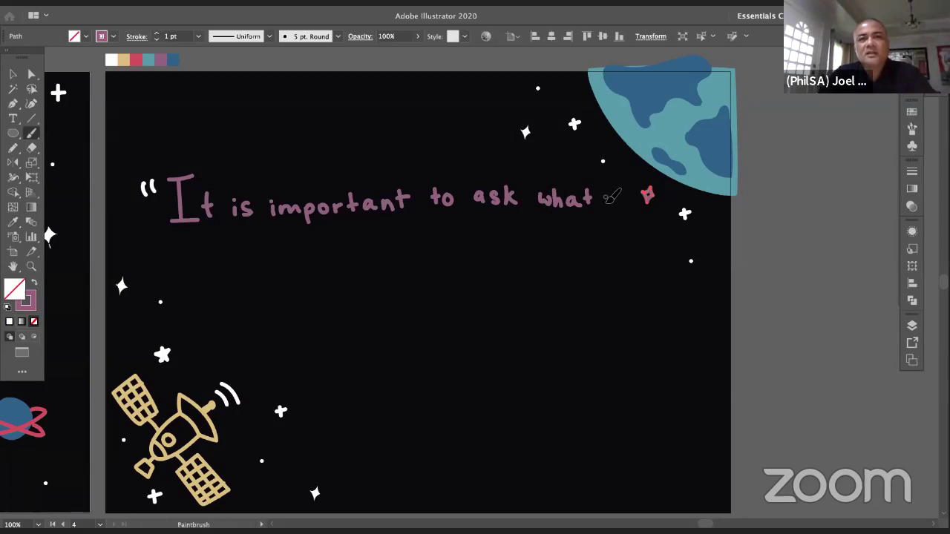
pyautogui.moveTo(606, 195); pyautogui.dragTo(605, 203)
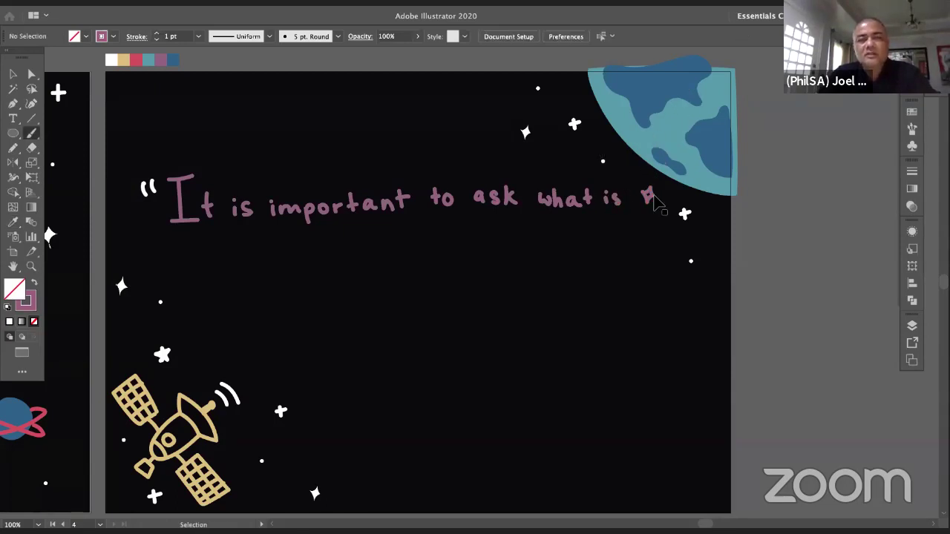
# Recolour the purple four-pointed star under the Earth with a solid white fill by sampling an existing white shape
pyautogui.keyDown('super'); pyautogui.click(651, 197); pyautogui.keyUp('super')
pyautogui.press('i')
pyautogui.click(575, 125)
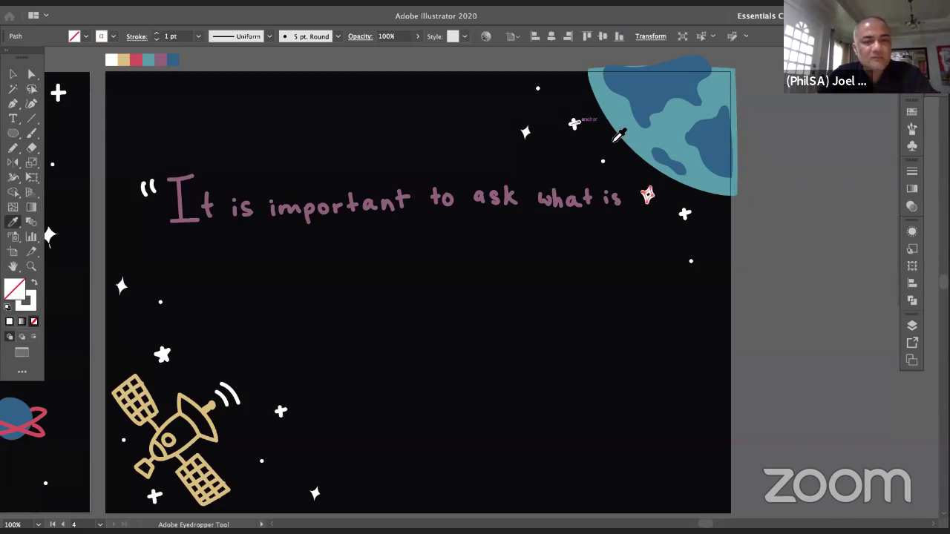
pyautogui.click(149, 188)
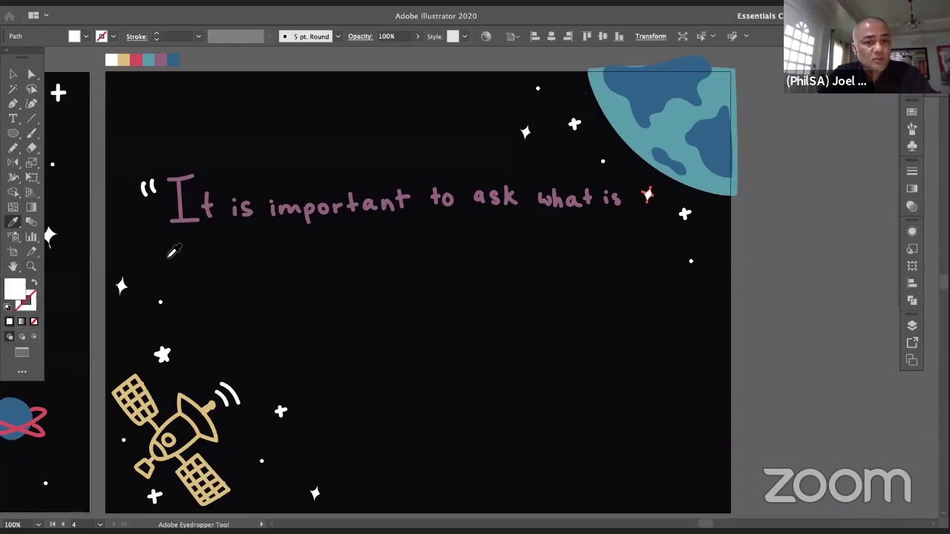
pyautogui.keyDown('ctrl'); pyautogui.click(635, 249); pyautogui.keyUp('ctrl')
# Delete the word "is" after "what" and repaint it in purple with the Paintbrush
pyautogui.keyDown('ctrl'); pyautogui.click(619, 212); pyautogui.keyUp('ctrl')
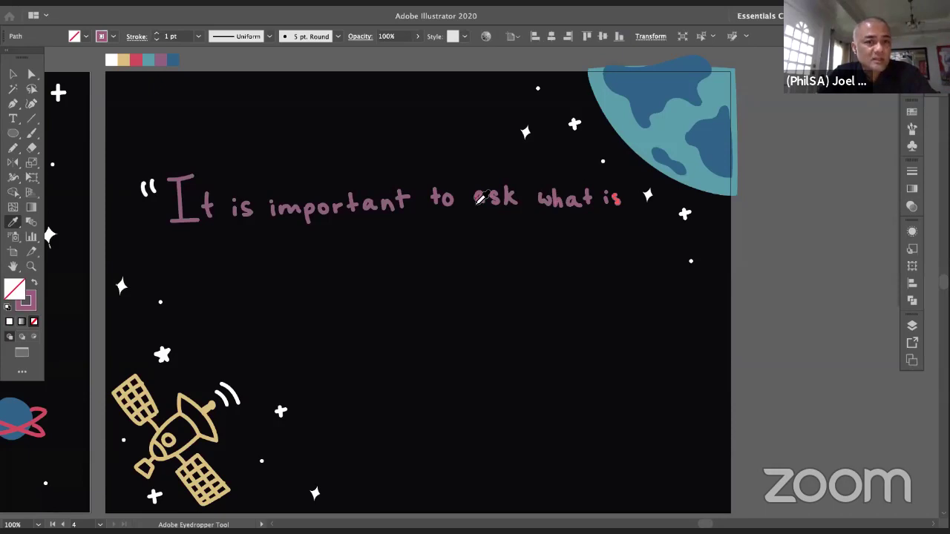
pyautogui.press('Delete')
pyautogui.moveTo(602, 184); pyautogui.dragTo(625, 208)
pyautogui.press('Delete')
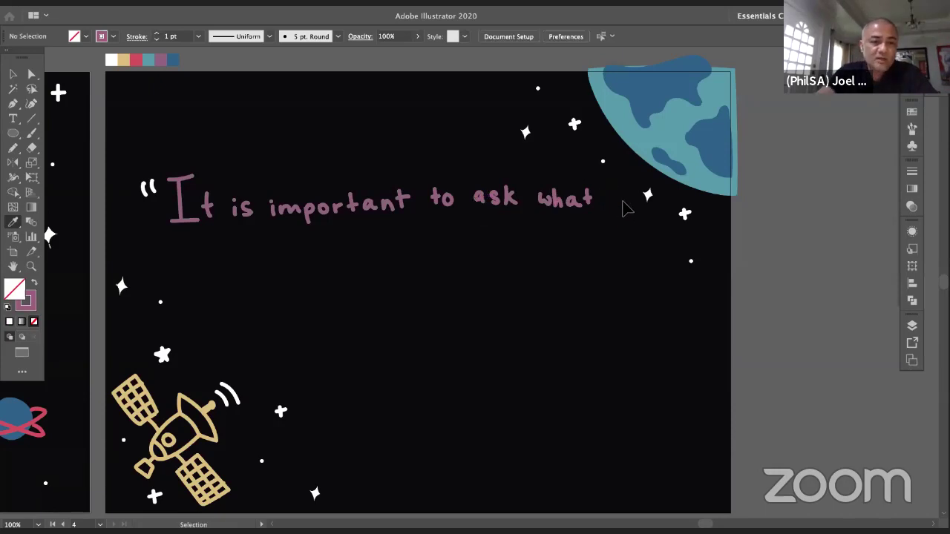
pyautogui.press('b')
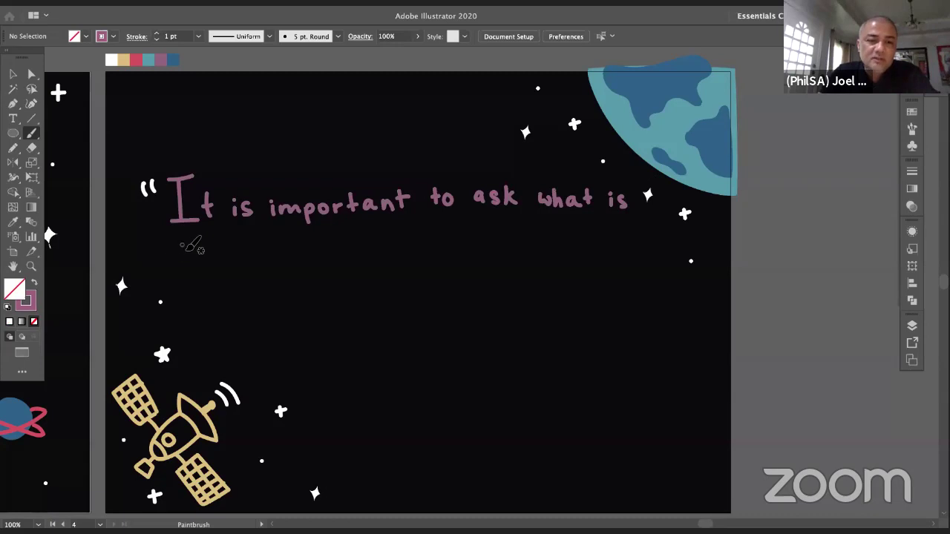
# Hand-letter "the institutional" in purple to start the quote's second line
pyautogui.moveTo(162, 248)
pyautogui.mouseDown()
pyautogui.moveTo(164, 267)
pyautogui.moveTo(202, 262)
pyautogui.mouseUp()
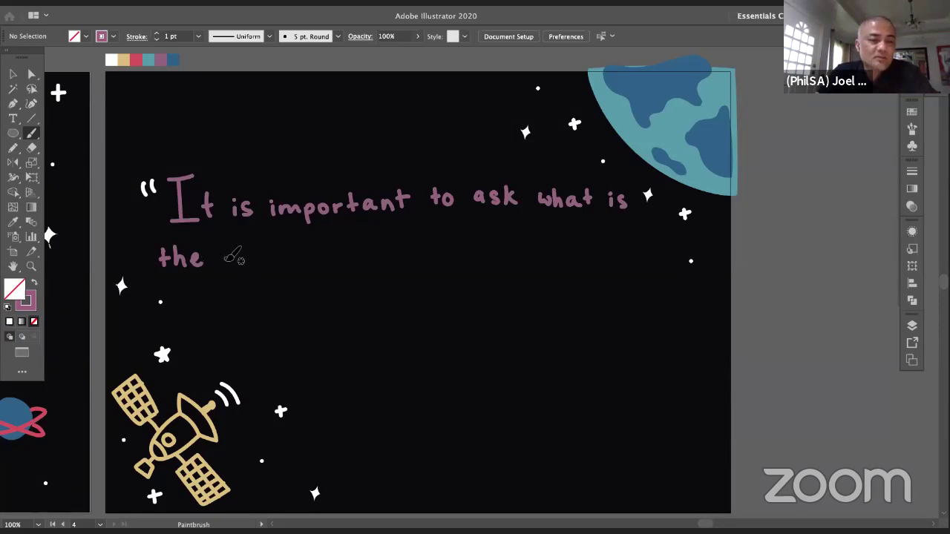
pyautogui.moveTo(231, 252)
pyautogui.mouseDown()
pyautogui.moveTo(242, 264)
pyautogui.moveTo(322, 261)
pyautogui.mouseUp()
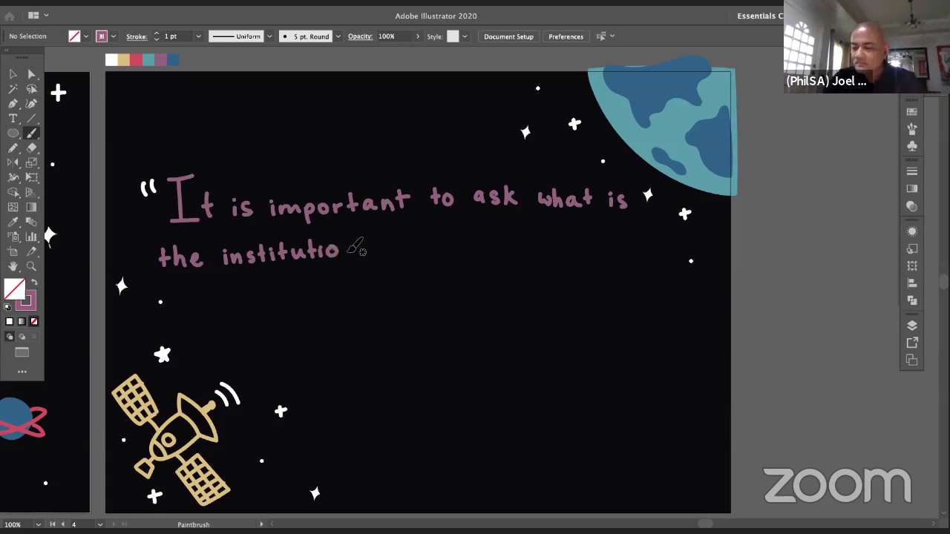
pyautogui.moveTo(379, 239); pyautogui.dragTo(378, 257)
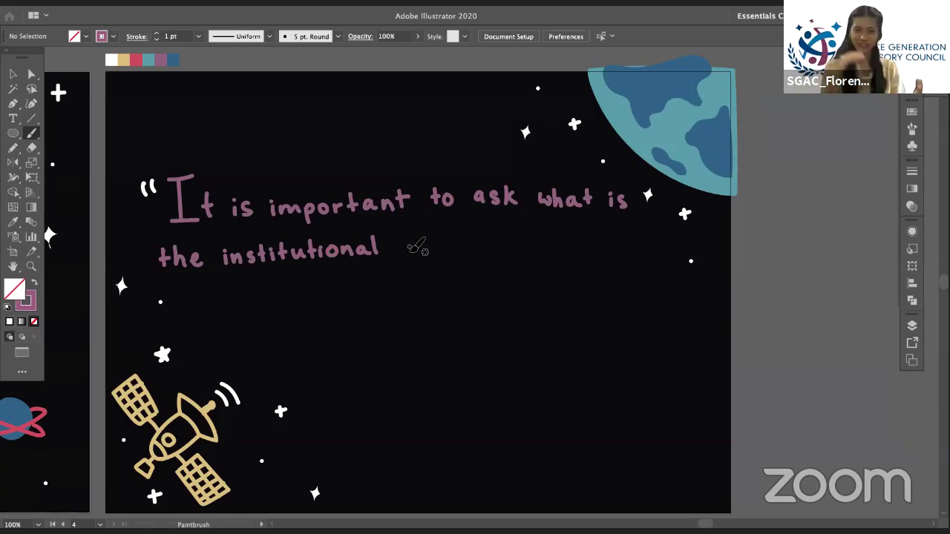
# Continue the second line in purple with the words "fit and make the", repainting badly drawn letters
pyautogui.moveTo(400, 239)
pyautogui.mouseDown()
pyautogui.moveTo(401, 260)
pyautogui.moveTo(412, 253)
pyautogui.mouseUp()
pyautogui.press('super+z')
pyautogui.click(411, 237)
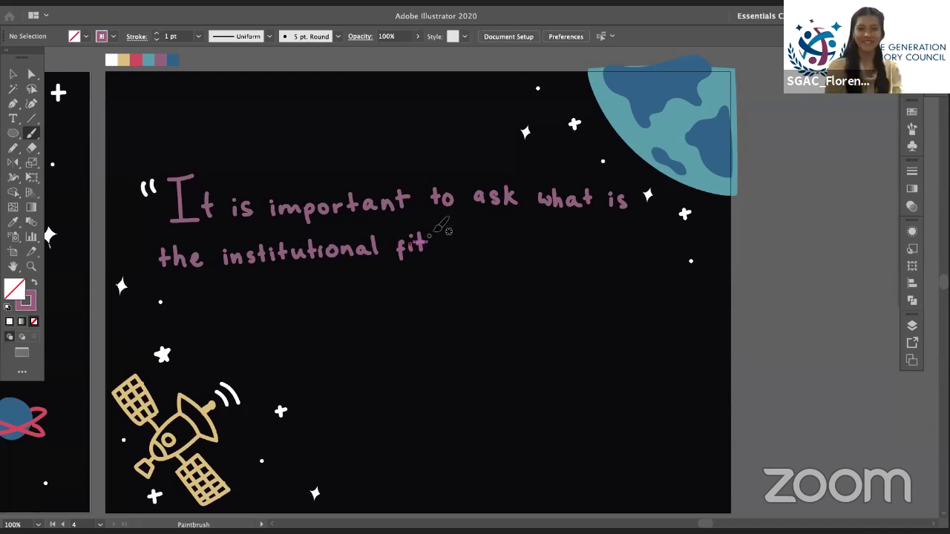
pyautogui.moveTo(460, 244); pyautogui.dragTo(462, 250)
pyautogui.moveTo(476, 240)
pyautogui.mouseDown()
pyautogui.moveTo(478, 249)
pyautogui.moveTo(477, 237)
pyautogui.mouseUp()
pyautogui.press('super+z')
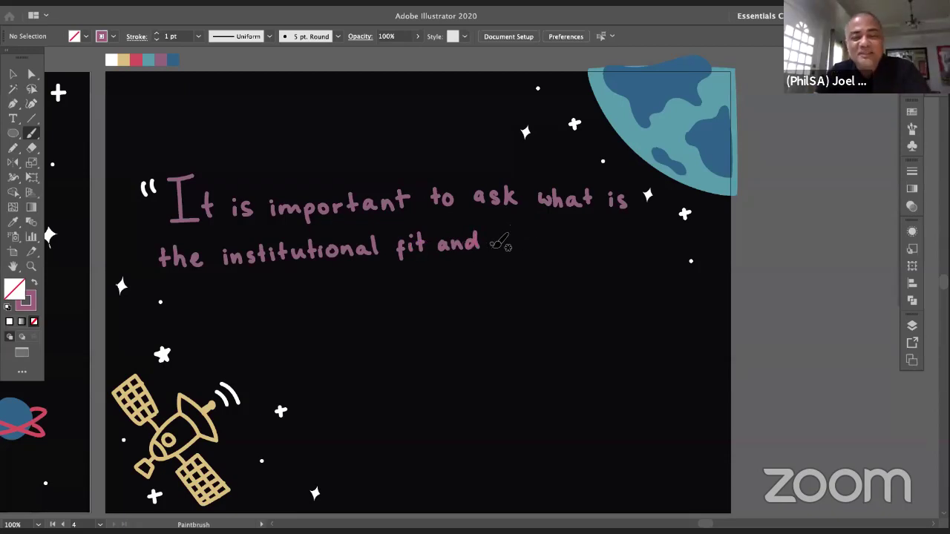
pyautogui.moveTo(490, 239)
pyautogui.mouseDown()
pyautogui.moveTo(507, 250)
pyautogui.moveTo(573, 248)
pyautogui.moveTo(580, 236)
pyautogui.moveTo(605, 247)
pyautogui.mouseUp()
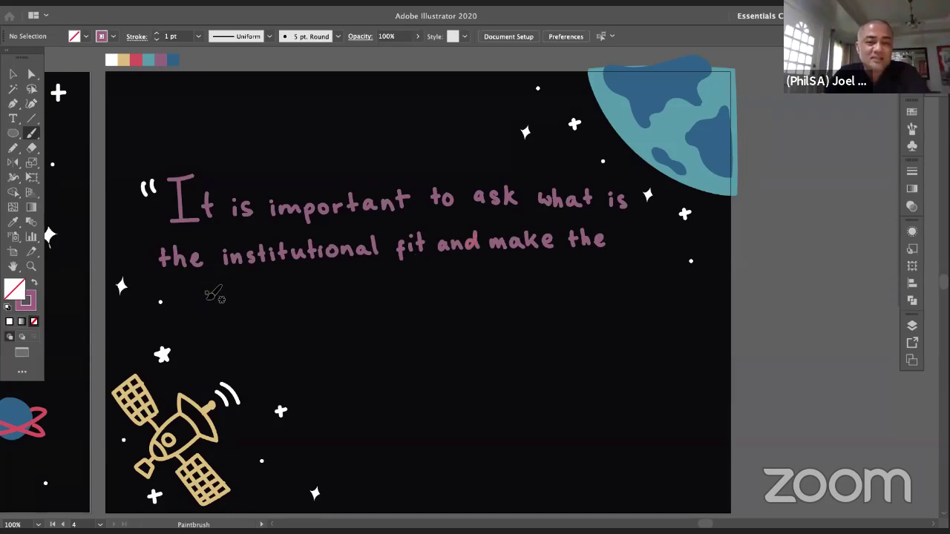
# Hand-letter the third line "space agency or policy fit to that" in purple, redoing a badly drawn stroke in "policy"
pyautogui.moveTo(211, 289)
pyautogui.mouseDown()
pyautogui.moveTo(199, 302)
pyautogui.moveTo(273, 294)
pyautogui.mouseUp()
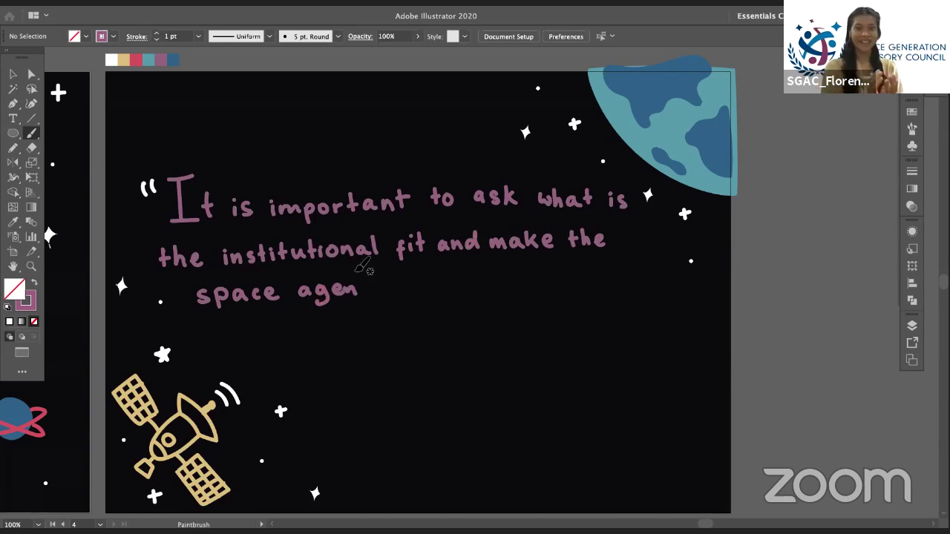
pyautogui.moveTo(348, 285)
pyautogui.mouseDown()
pyautogui.moveTo(382, 294)
pyautogui.moveTo(380, 306)
pyautogui.mouseUp()
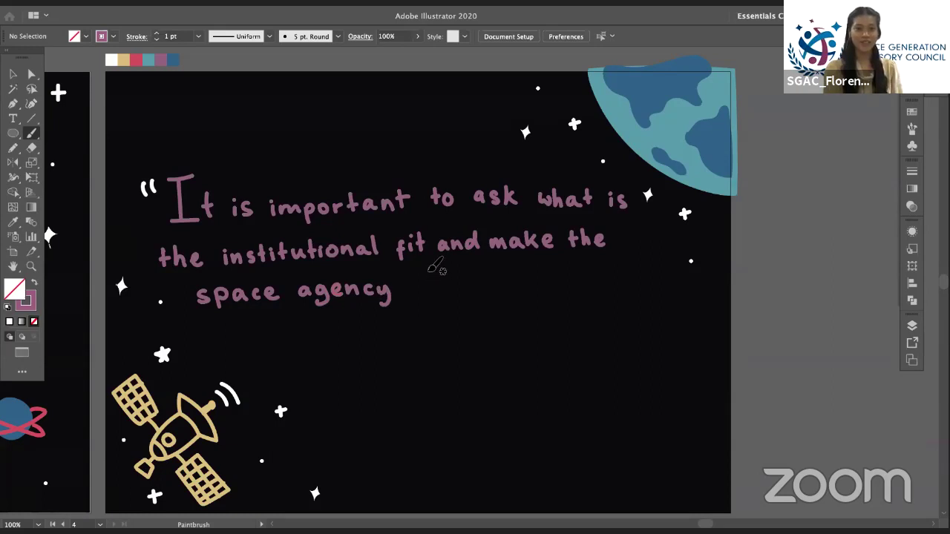
pyautogui.click(405, 281)
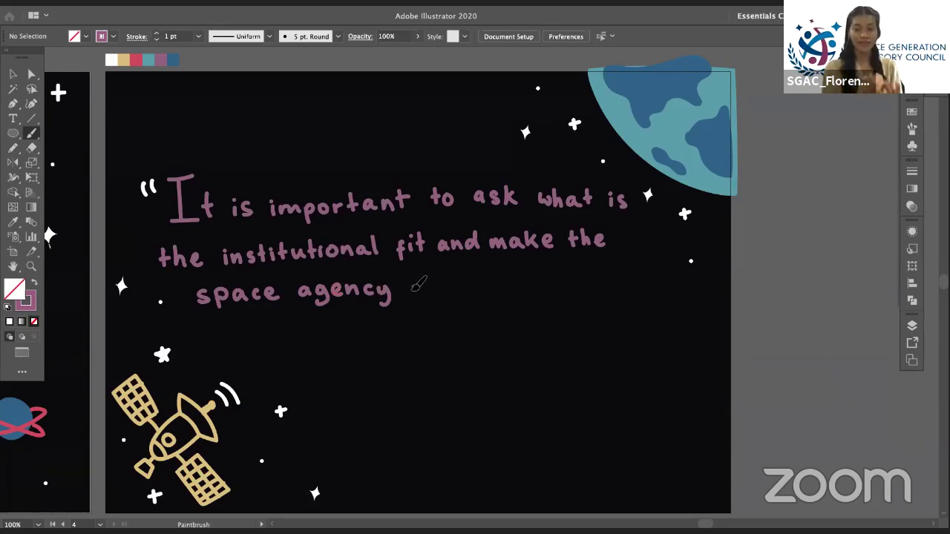
pyautogui.moveTo(421, 294)
pyautogui.mouseDown()
pyautogui.moveTo(430, 285)
pyautogui.moveTo(449, 296)
pyautogui.moveTo(508, 293)
pyautogui.mouseUp()
pyautogui.press('super+z')
pyautogui.click(493, 274)
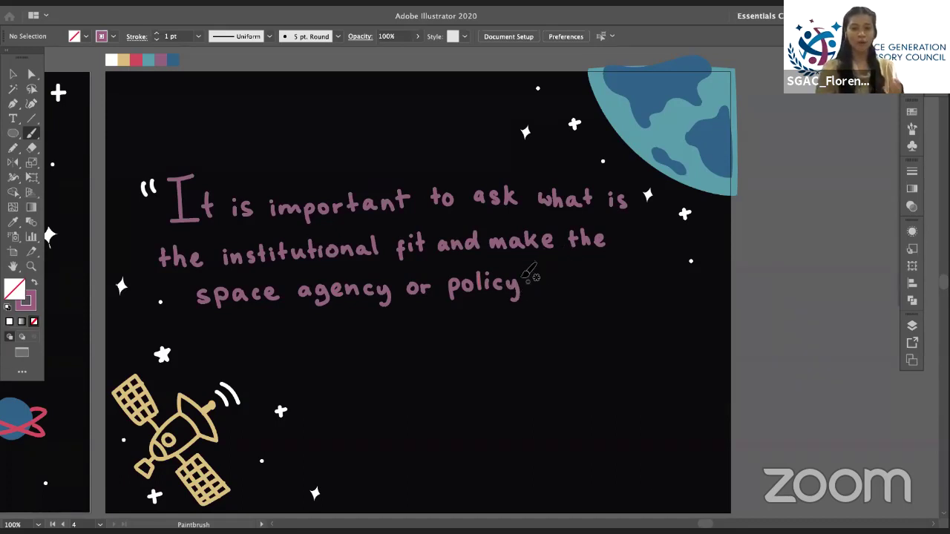
pyautogui.moveTo(539, 278)
pyautogui.mouseDown()
pyautogui.moveTo(542, 295)
pyautogui.moveTo(560, 294)
pyautogui.moveTo(569, 277)
pyautogui.moveTo(593, 288)
pyautogui.moveTo(598, 276)
pyautogui.mouseUp()
pyautogui.moveTo(605, 277)
pyautogui.mouseDown()
pyautogui.moveTo(647, 287)
pyautogui.moveTo(678, 277)
pyautogui.mouseUp()
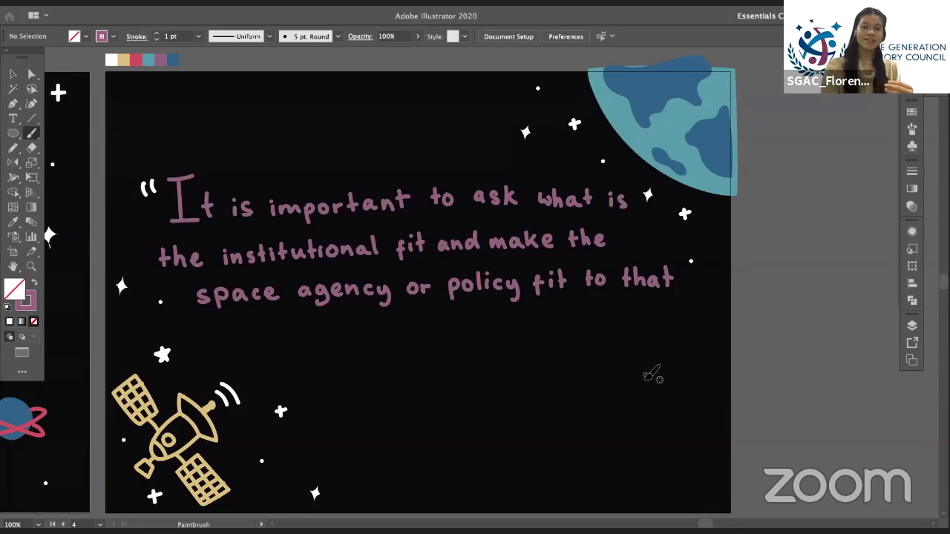
# Select the purple lettering across all three lines, tilt it slightly clockwise and move it down the artboard
pyautogui.click(12, 73)
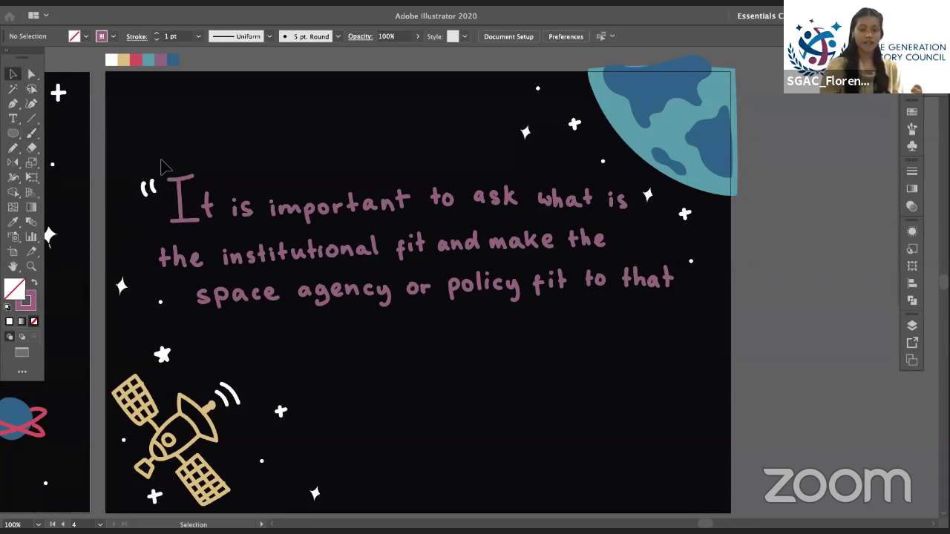
pyautogui.moveTo(160, 159); pyautogui.dragTo(584, 296)
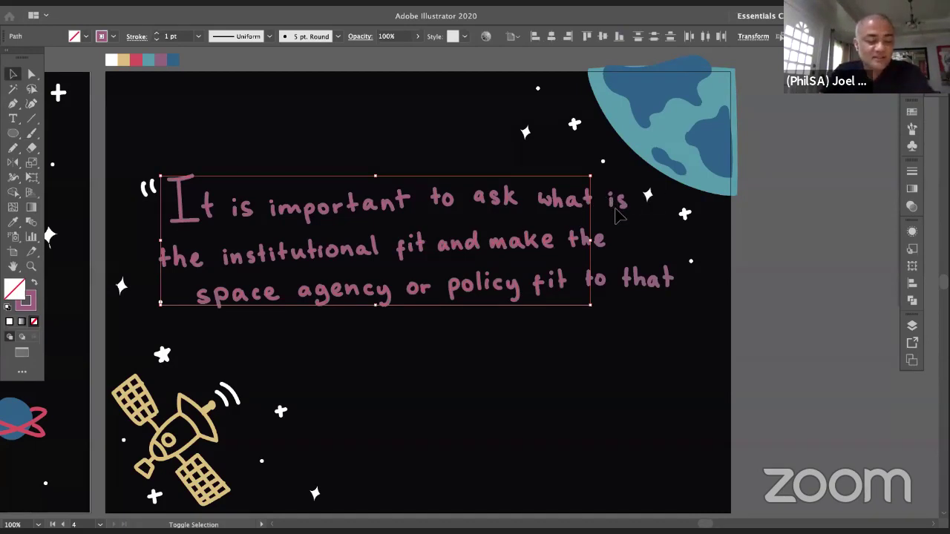
pyautogui.moveTo(604, 192); pyautogui.dragTo(624, 215)
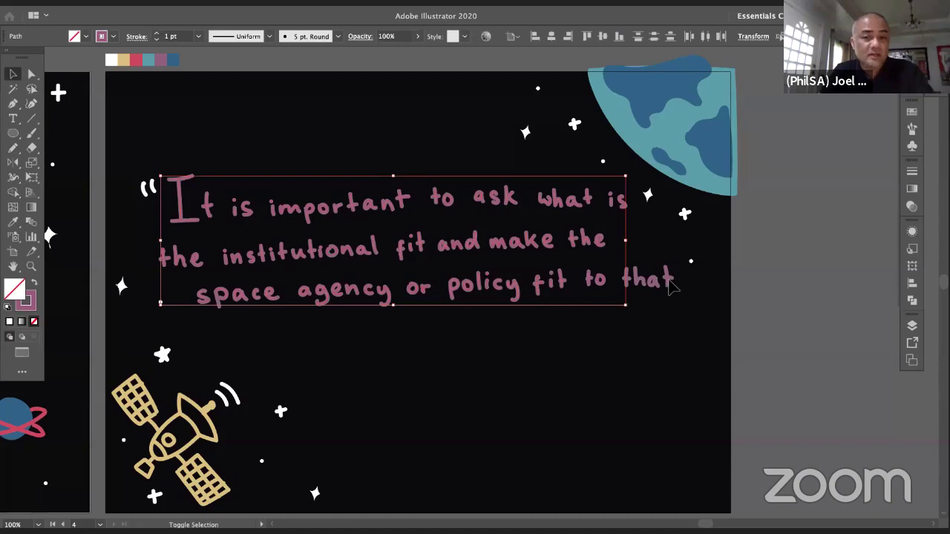
pyautogui.moveTo(627, 296); pyautogui.dragTo(674, 321)
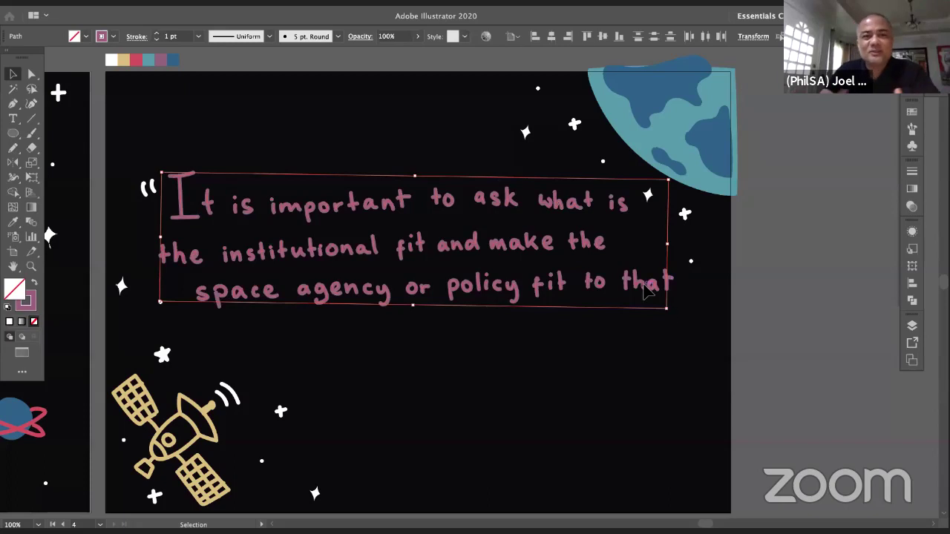
pyautogui.moveTo(647, 291); pyautogui.dragTo(646, 320)
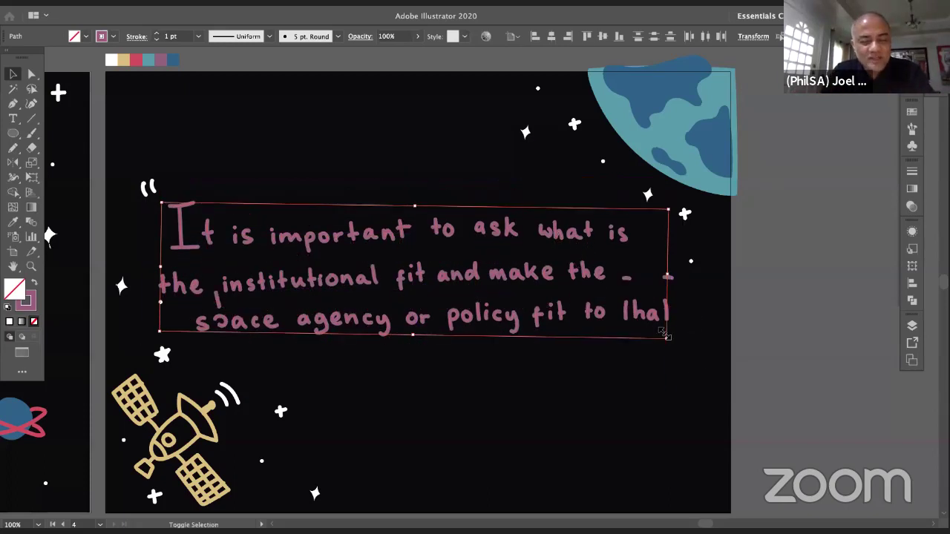
pyautogui.click(677, 368)
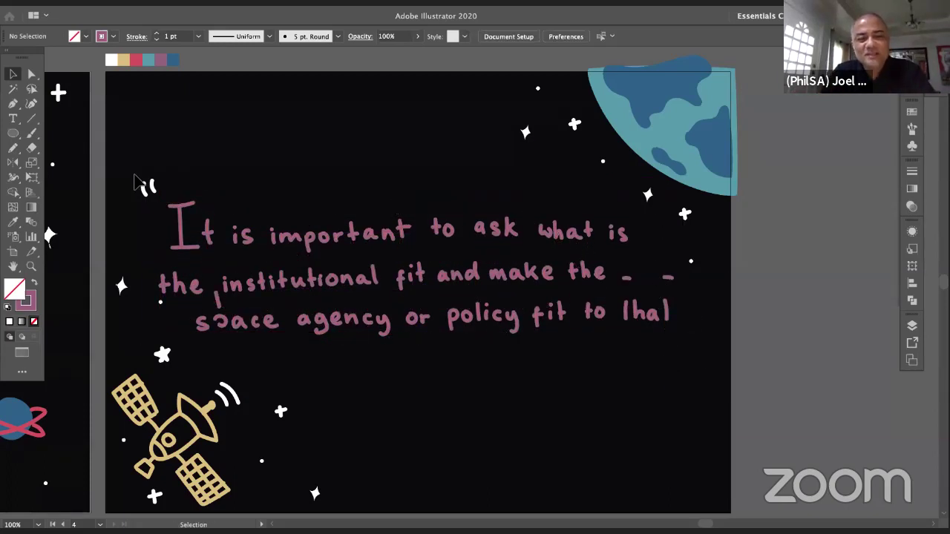
# Move the white opening quotation mark down beside the capital "I"
pyautogui.click(147, 185)
pyautogui.moveTo(148, 189)
pyautogui.mouseDown()
pyautogui.moveTo(148, 216)
pyautogui.moveTo(154, 203)
pyautogui.mouseUp()
pyautogui.click(149, 221)
pyautogui.click(148, 212)
pyautogui.click(165, 234)
# Duplicate a white dot, a four-pointed star and a plus-shaped star into the empty area above the lettering, clearing the dot under "the"
pyautogui.moveTo(160, 304); pyautogui.dragTo(232, 124)
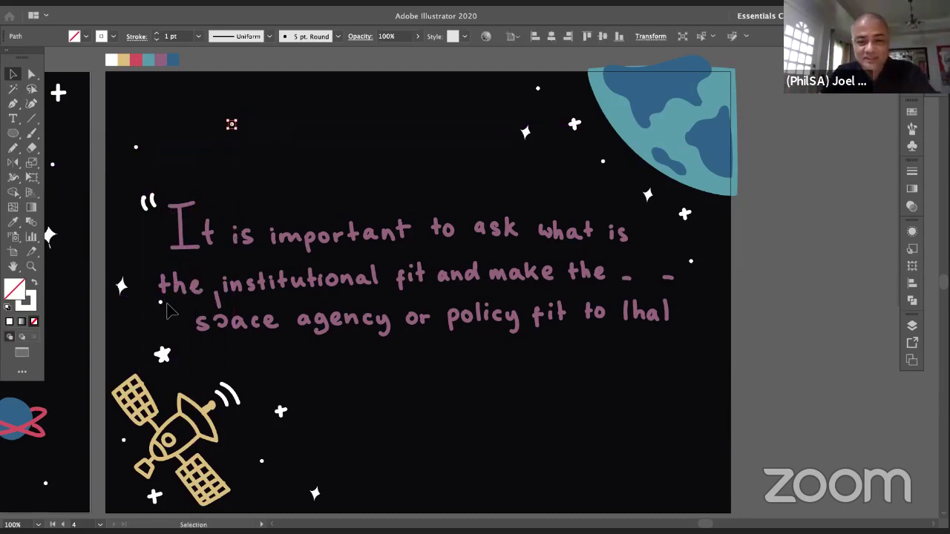
pyautogui.moveTo(126, 287); pyautogui.dragTo(275, 171)
pyautogui.click(322, 143)
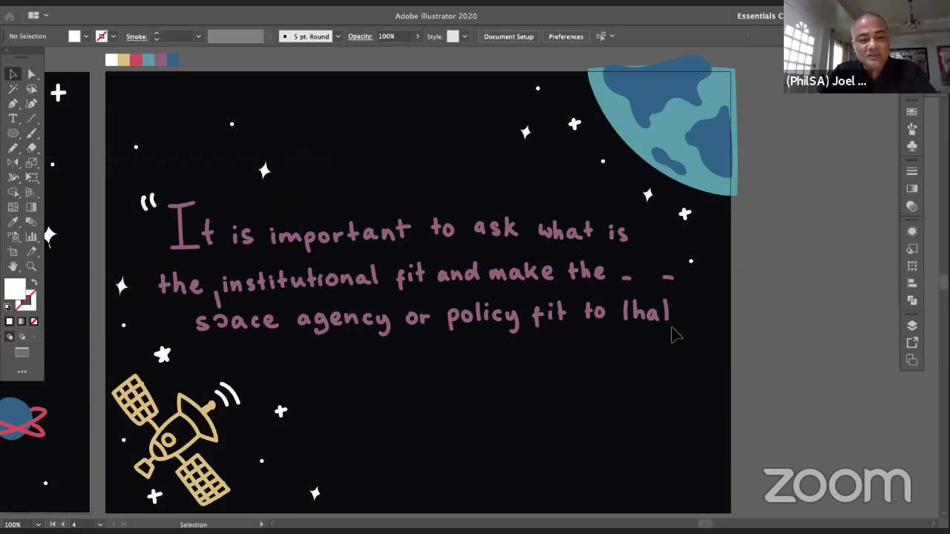
pyautogui.moveTo(683, 213); pyautogui.dragTo(176, 95)
pyautogui.click(377, 153)
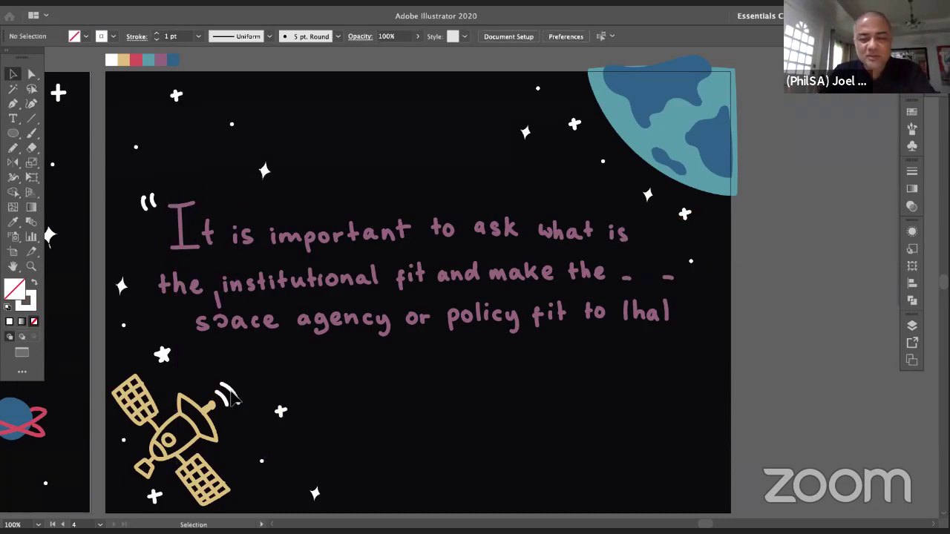
# Place copies of the five-pointed star and a dot near the end of the quote, and a plus-shaped star above "to ask"
pyautogui.moveTo(161, 353); pyautogui.dragTo(700, 336)
pyautogui.click(702, 354)
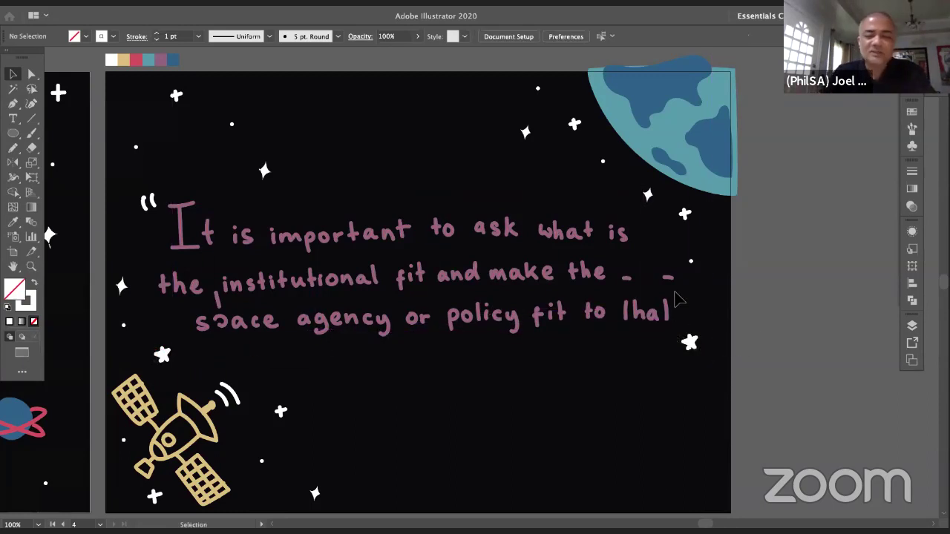
pyautogui.moveTo(263, 460); pyautogui.dragTo(626, 374)
pyautogui.click(653, 393)
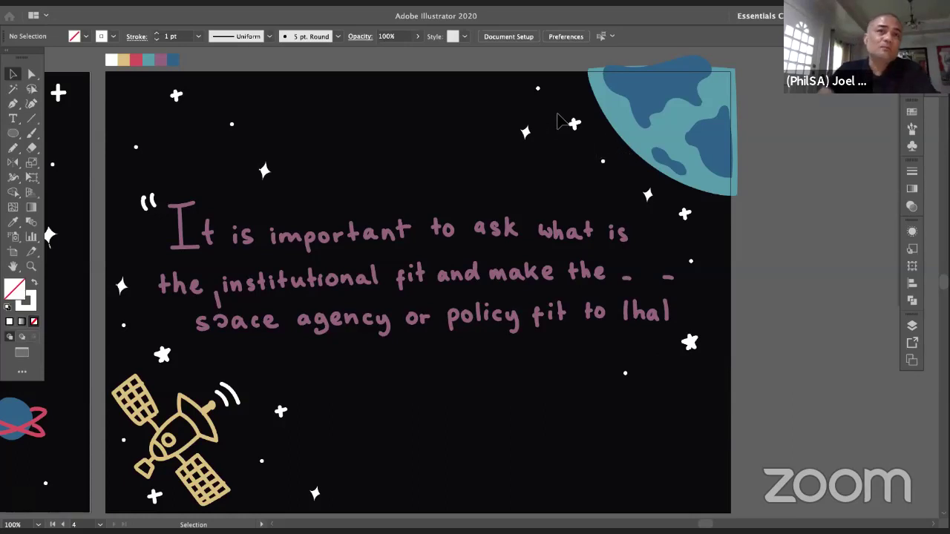
pyautogui.click(576, 125)
pyautogui.moveTo(584, 131); pyautogui.dragTo(475, 183)
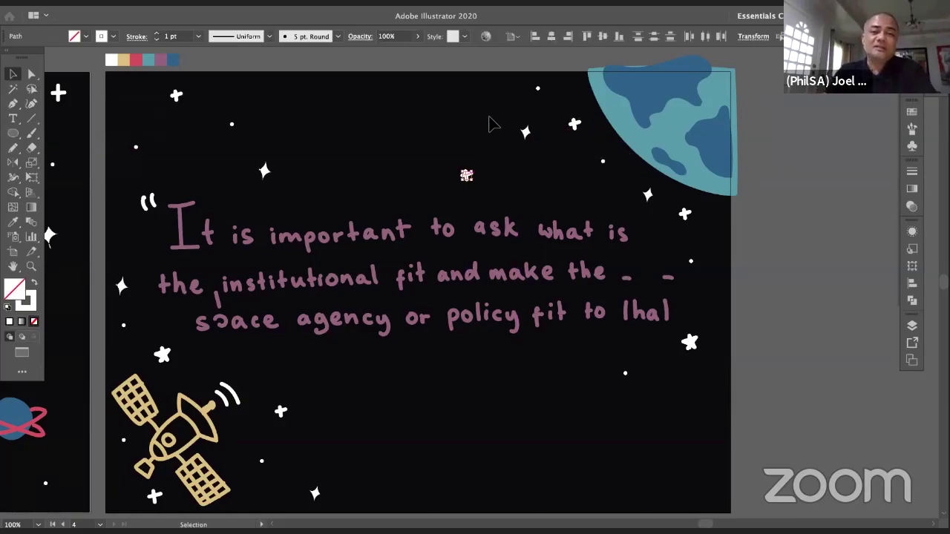
pyautogui.click(491, 118)
# Select the two stray crossbars after "make the" and move them down onto both t's of "that"
pyautogui.press('space')
pyautogui.moveTo(663, 430); pyautogui.dragTo(655, 418)
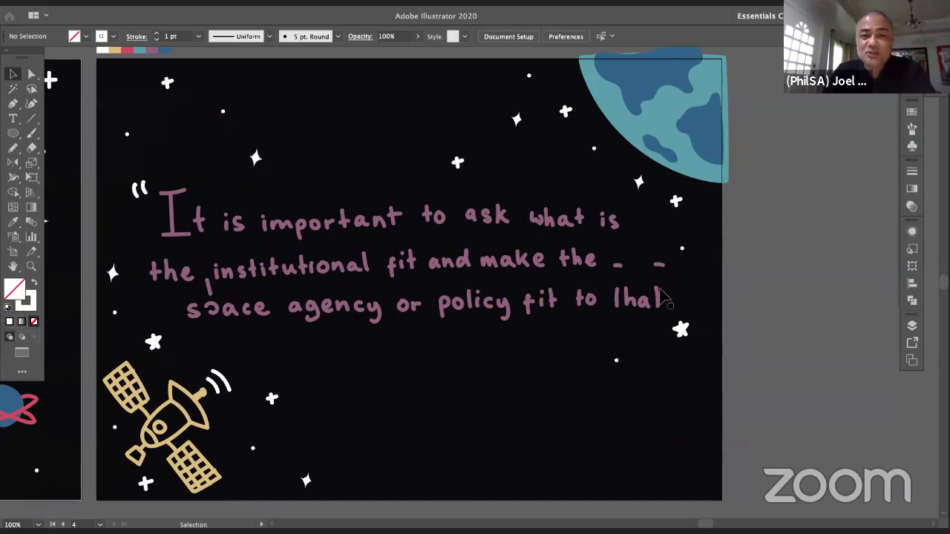
pyautogui.click(618, 266)
pyautogui.keyDown('shift'); pyautogui.click(660, 266); pyautogui.keyUp('shift')
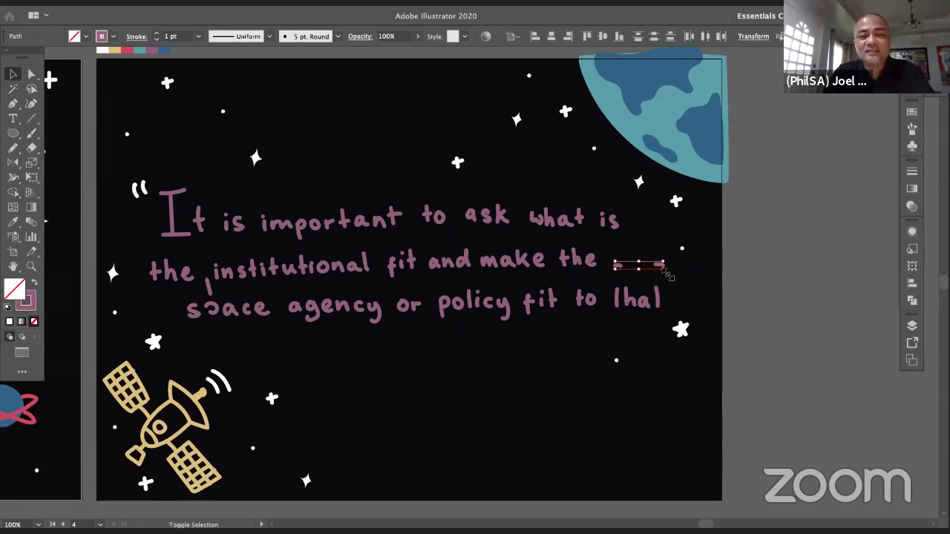
pyautogui.press('Down')
pyautogui.press('Down')
pyautogui.press('Down')
pyautogui.press('Down')
pyautogui.press('Down')
pyautogui.press('Down')
pyautogui.press('Down')
pyautogui.press('Down')
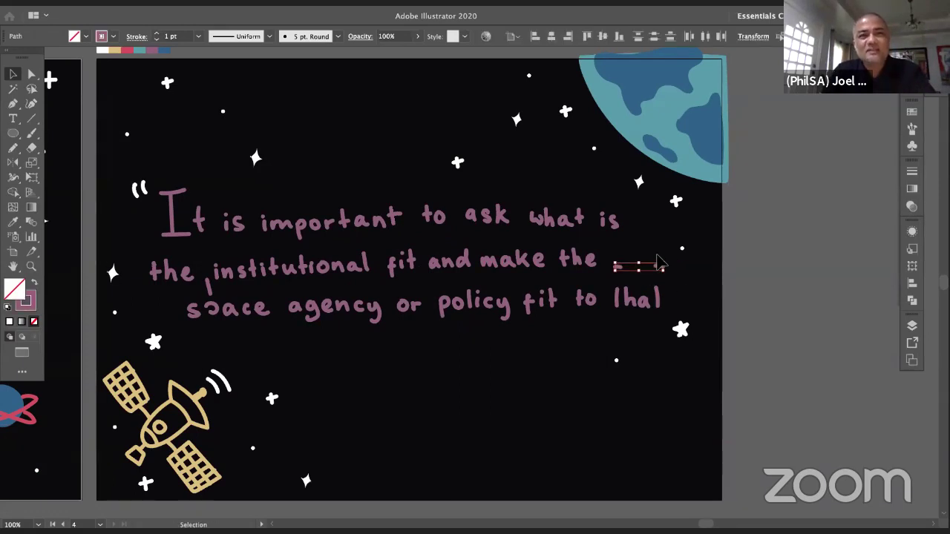
pyautogui.hotkey('shift', 'Down')
pyautogui.hotkey('shift', 'Down')
pyautogui.hotkey('shift', 'Down')
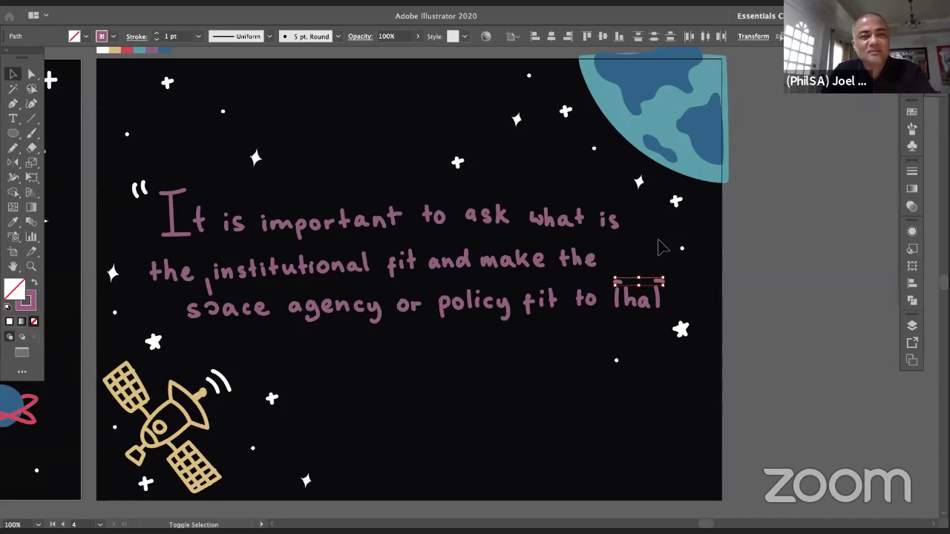
pyautogui.click(706, 286)
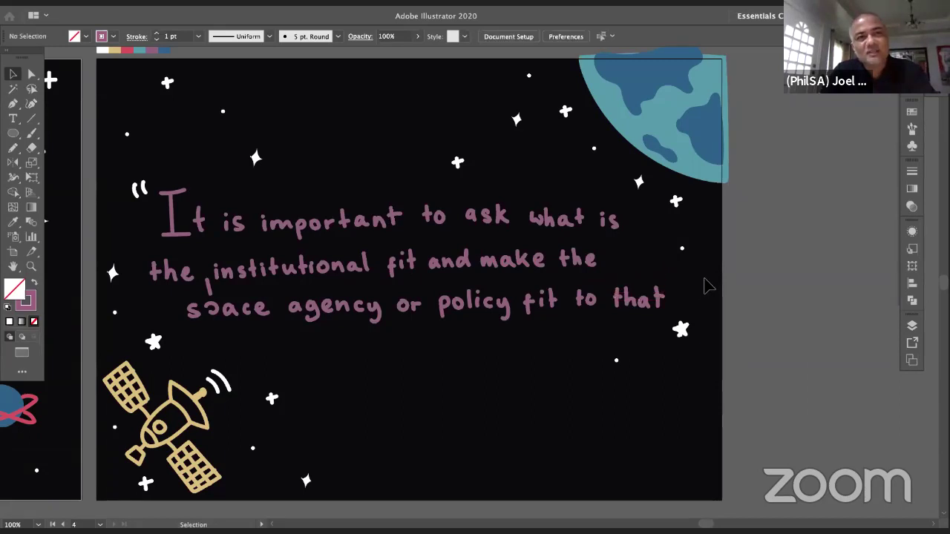
# Paint a white closing quotation mark just above the end of "that", sampling the style from the opening mark
pyautogui.press('i')
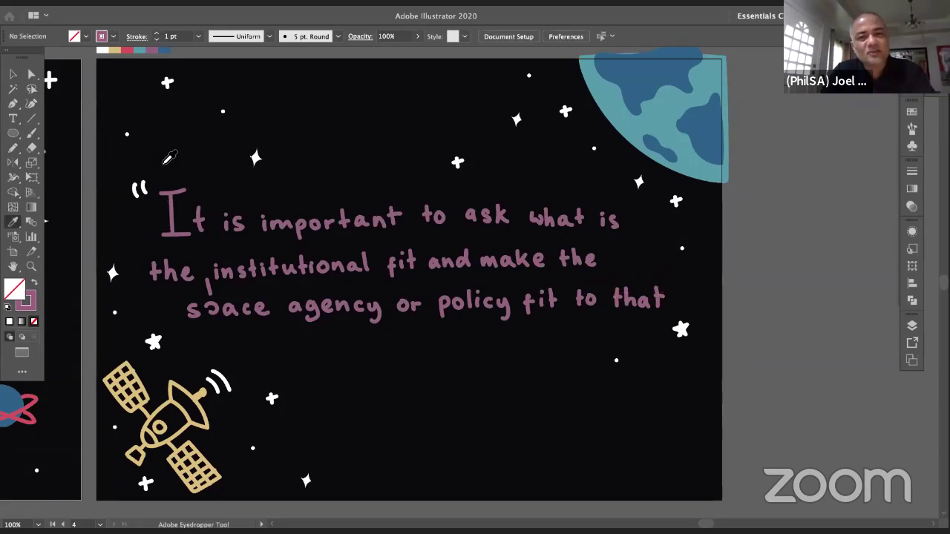
pyautogui.click(140, 187)
pyautogui.press('b')
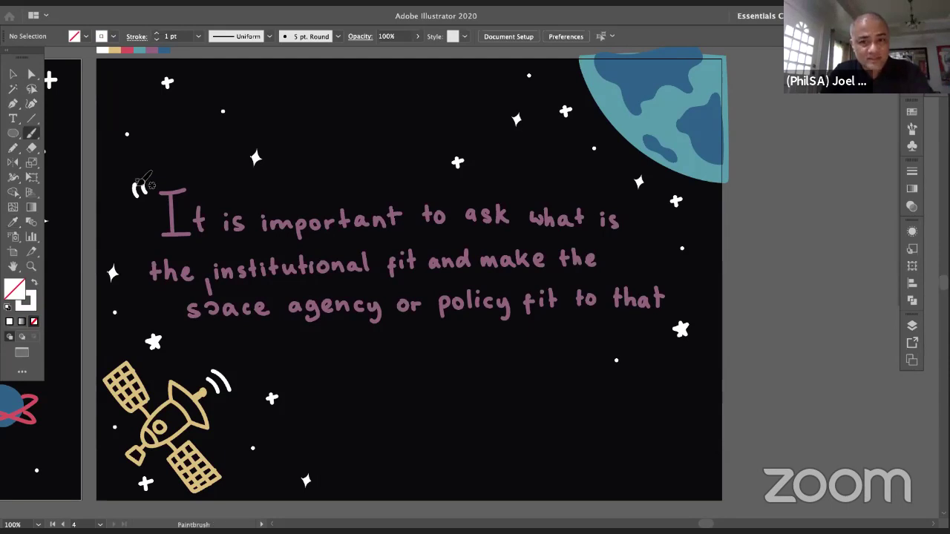
pyautogui.moveTo(673, 279)
pyautogui.mouseDown()
pyautogui.moveTo(674, 289)
pyautogui.moveTo(684, 289)
pyautogui.mouseUp()
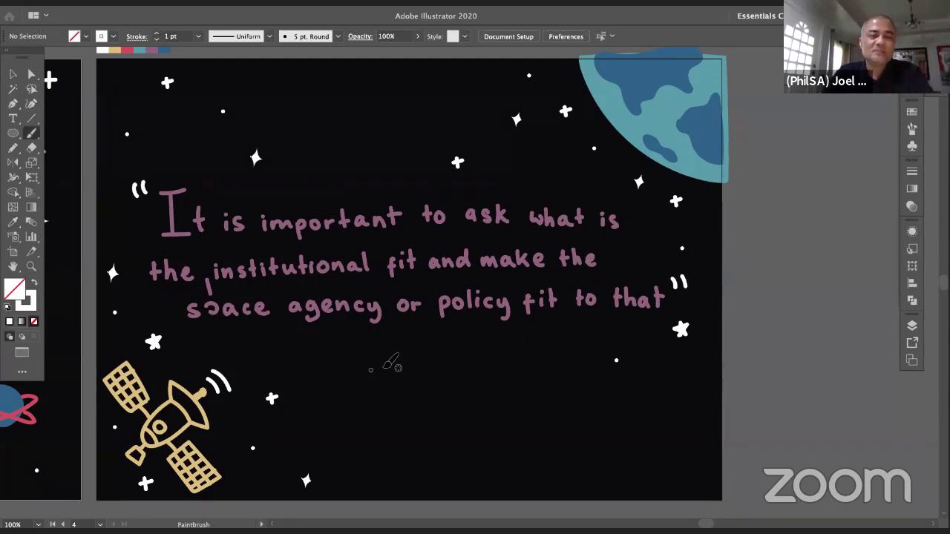
# Hand-letter a dash and the quoted person's first name below the quote with the Paintbrush, in the purple sampled from the lettering
pyautogui.press('i')
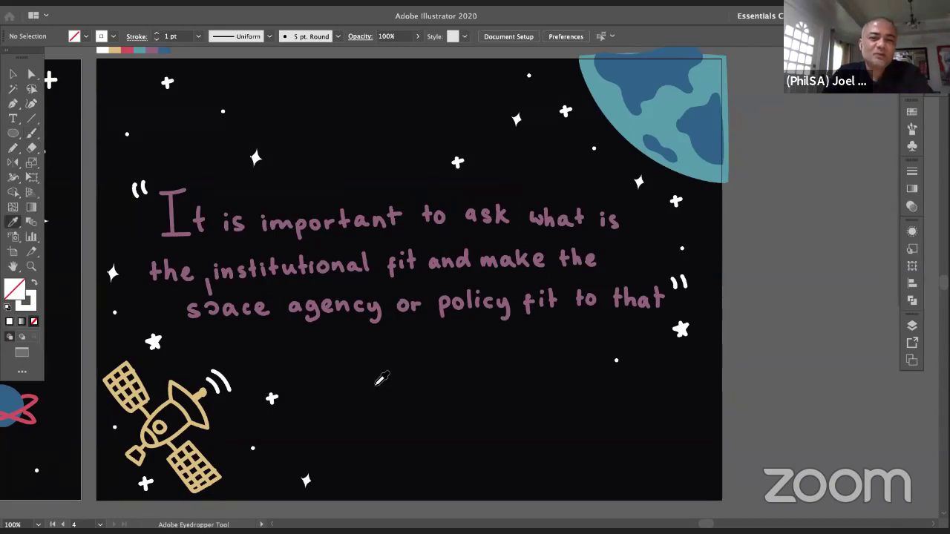
pyautogui.click(396, 265)
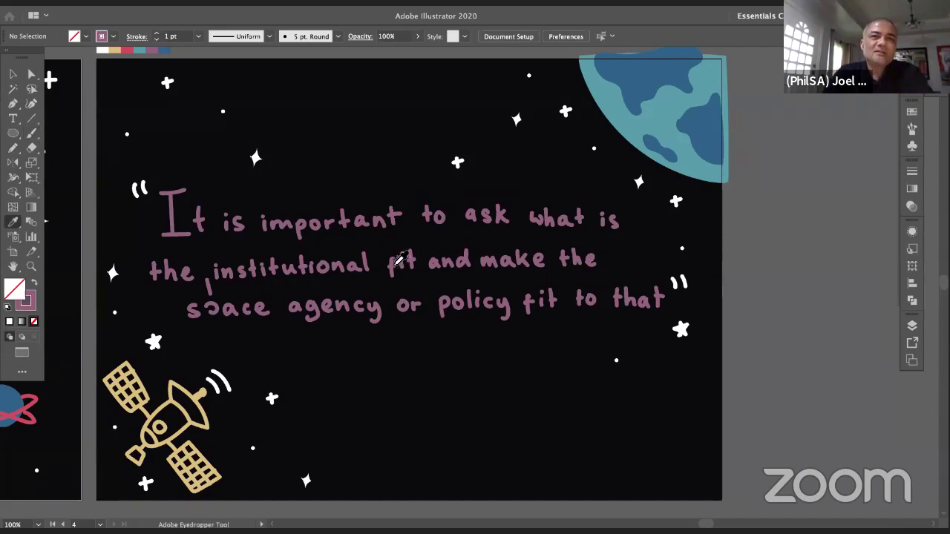
pyautogui.press('b')
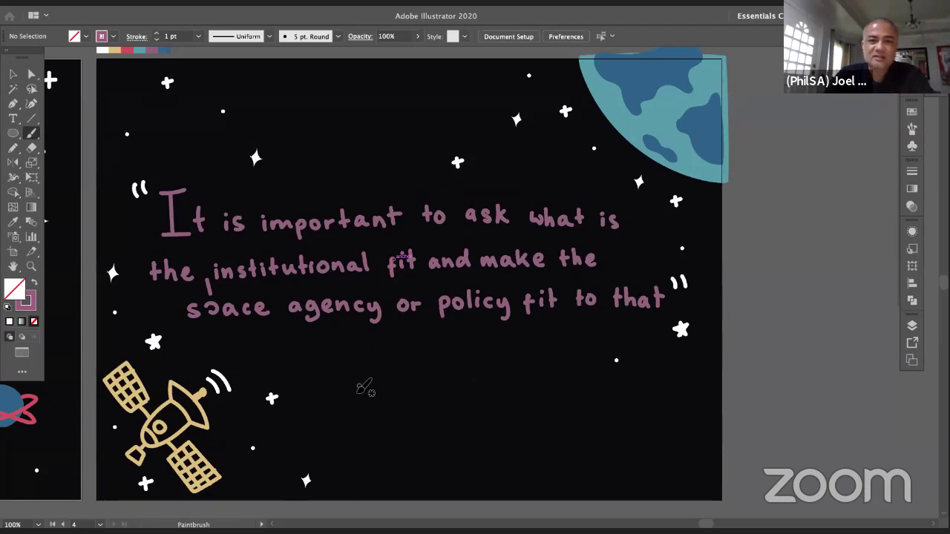
pyautogui.moveTo(342, 378)
pyautogui.mouseDown()
pyautogui.moveTo(364, 378)
pyautogui.moveTo(382, 354)
pyautogui.moveTo(390, 388)
pyautogui.moveTo(403, 355)
pyautogui.moveTo(419, 386)
pyautogui.mouseUp()
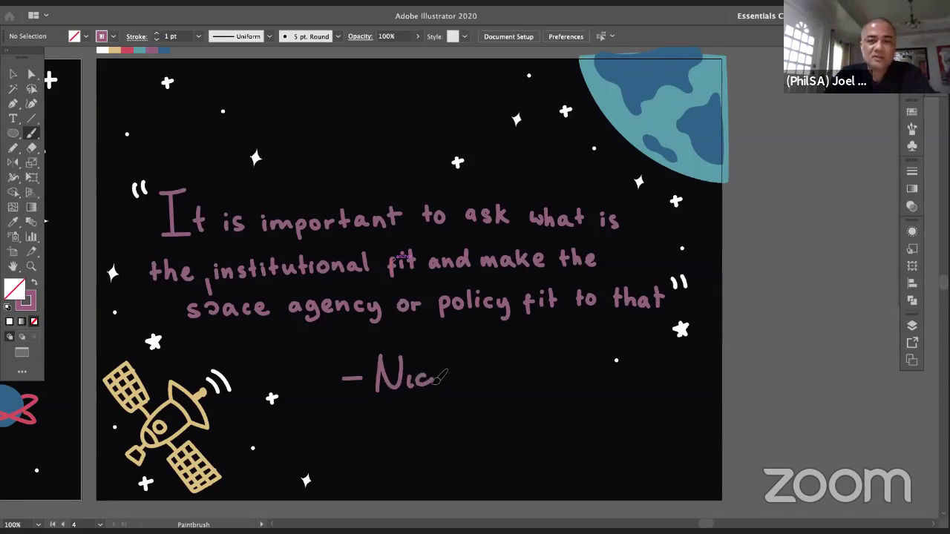
pyautogui.hotkey('ctrl', 'z')
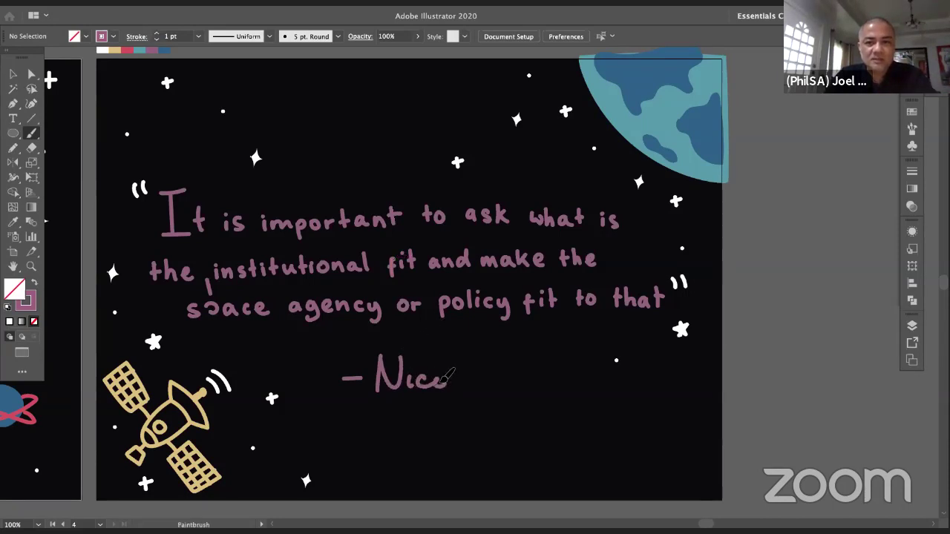
pyautogui.moveTo(441, 383)
pyautogui.mouseDown()
pyautogui.moveTo(462, 363)
pyautogui.moveTo(454, 389)
pyautogui.moveTo(478, 384)
pyautogui.mouseUp()
pyautogui.press('super+z')
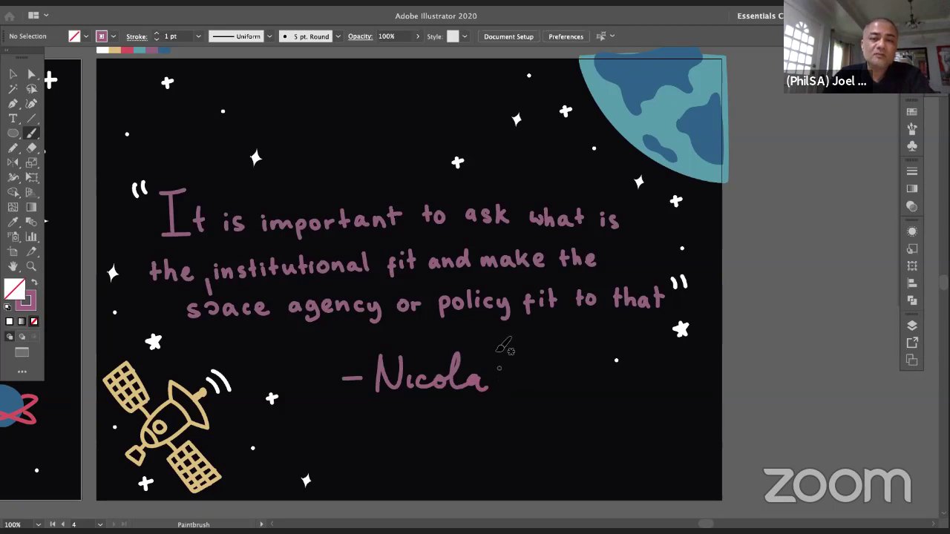
pyautogui.press('ctrl')
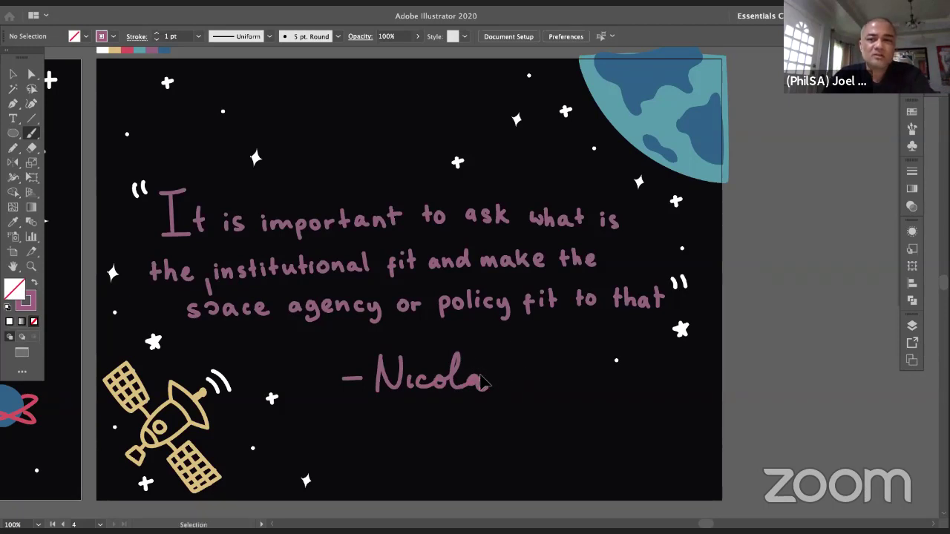
pyautogui.press('ctrl')
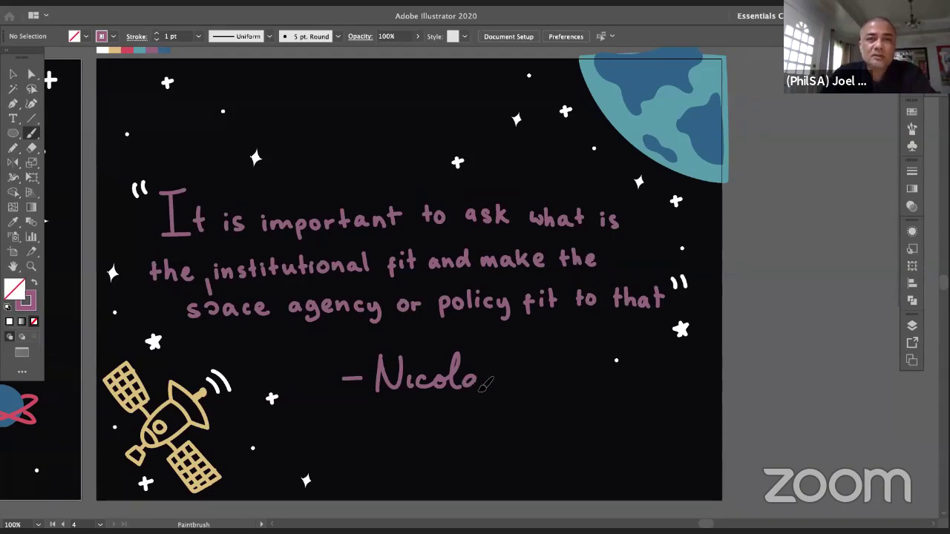
pyautogui.press('super+z')
pyautogui.moveTo(478, 383); pyautogui.dragTo(487, 387)
pyautogui.press('super+z')
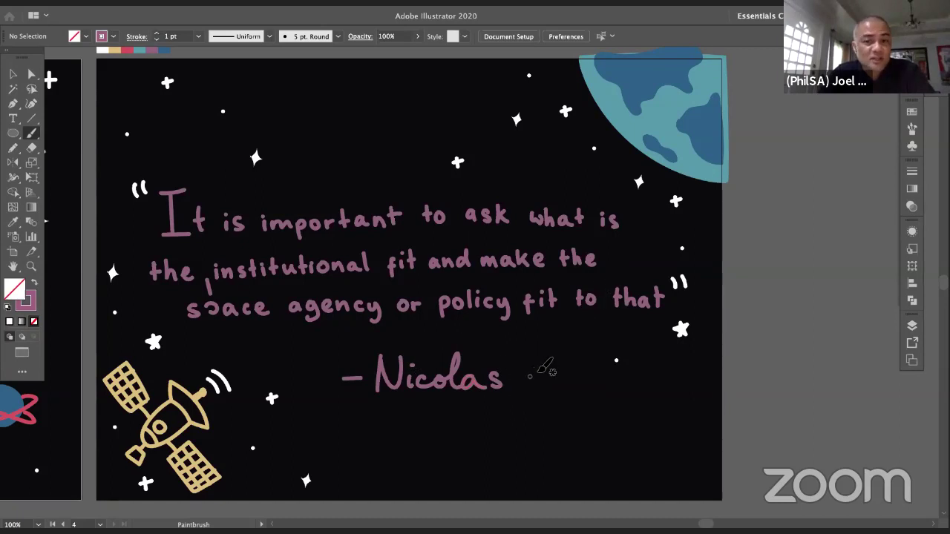
# Hand-letter the quoted person's surname in purple beside the first name and finish the line with a dash
pyautogui.moveTo(528, 362)
pyautogui.mouseDown()
pyautogui.moveTo(520, 384)
pyautogui.moveTo(542, 362)
pyautogui.moveTo(526, 381)
pyautogui.moveTo(551, 379)
pyautogui.moveTo(524, 381)
pyautogui.moveTo(562, 377)
pyautogui.mouseUp()
pyautogui.hotkey('ctrl', 'z')
pyautogui.press('super+z')
pyautogui.press('super+z')
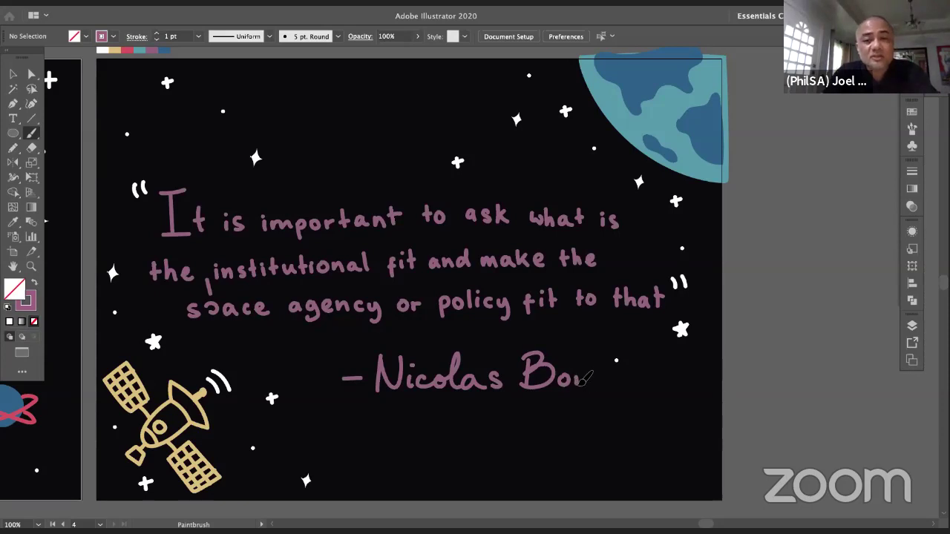
pyautogui.moveTo(613, 373); pyautogui.dragTo(612, 374)
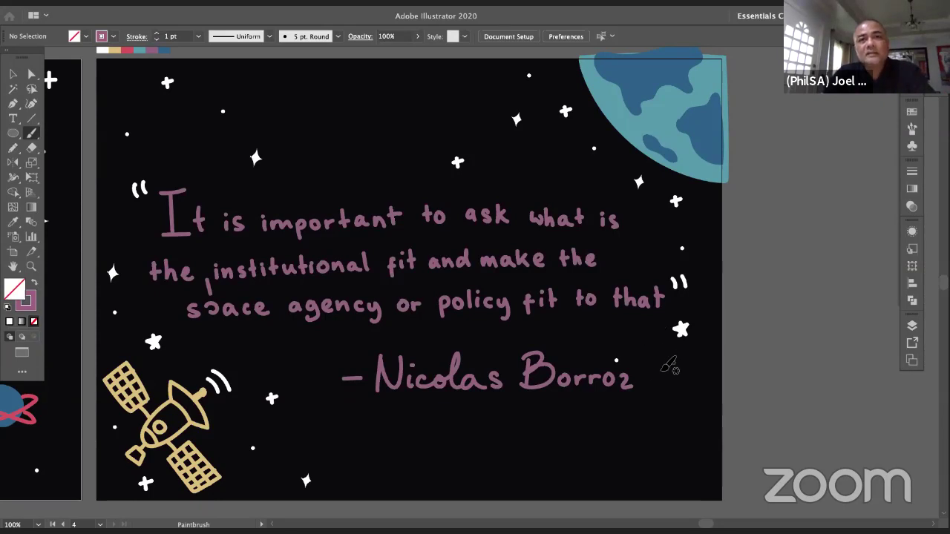
pyautogui.hotkey('ctrl', 'z')
pyautogui.moveTo(618, 378); pyautogui.dragTo(656, 377)
pyautogui.hotkey('ctrl', 'z')
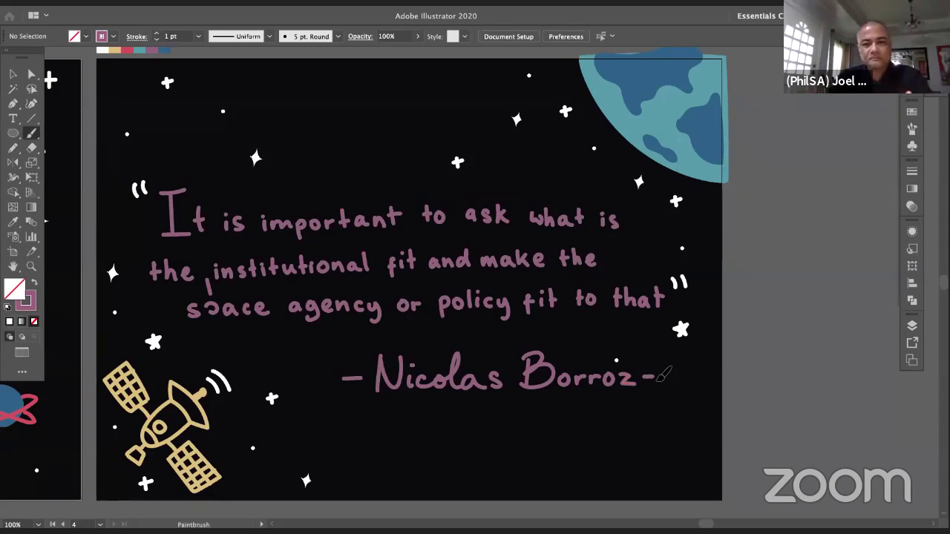
# Move the white dot that touches the surname up into the gap below "to that"
pyautogui.press('v')
pyautogui.moveTo(158, 225); pyautogui.dragTo(632, 342)
pyautogui.click(644, 358)
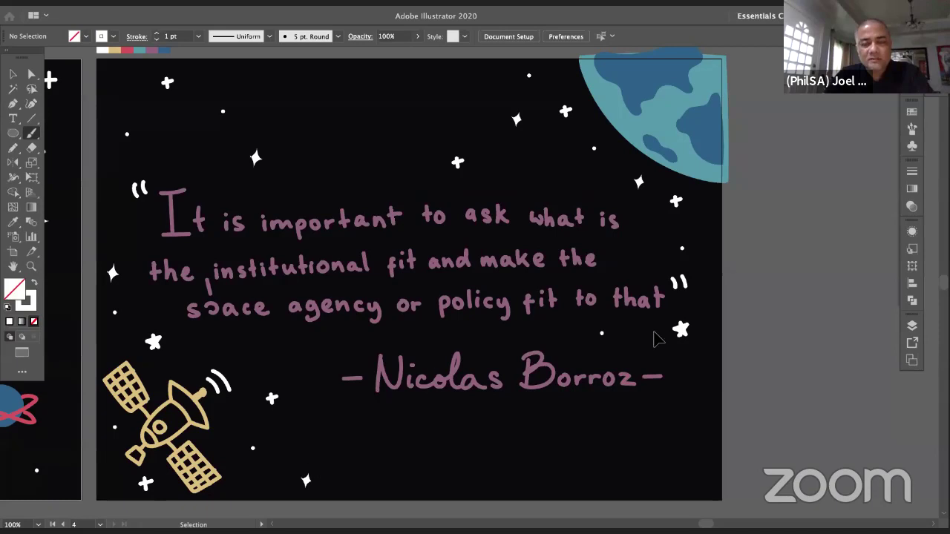
# Duplicate the four-pointed star near the satellite to a spot below the closing dash of the attribution
pyautogui.moveTo(307, 481); pyautogui.dragTo(672, 413)
pyautogui.hotkey('ctrl', 'z')
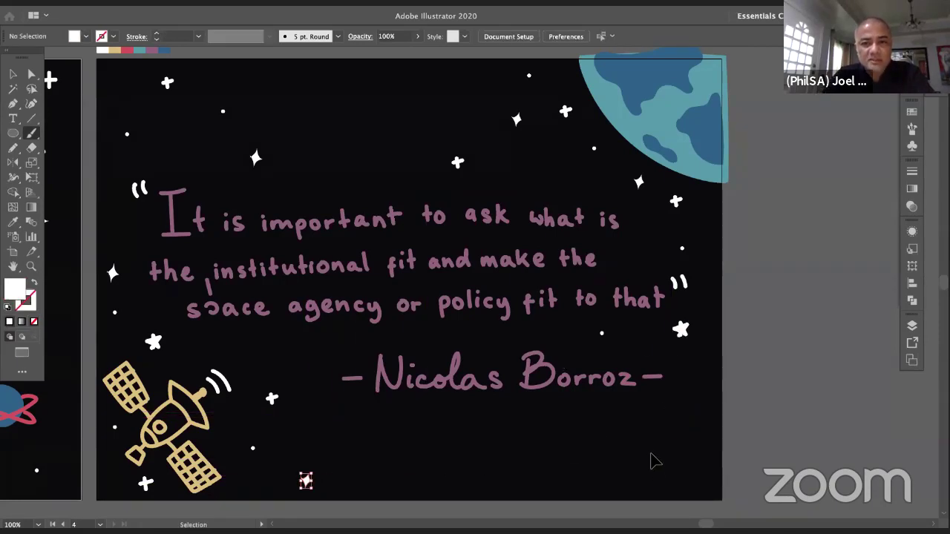
pyautogui.press('b')
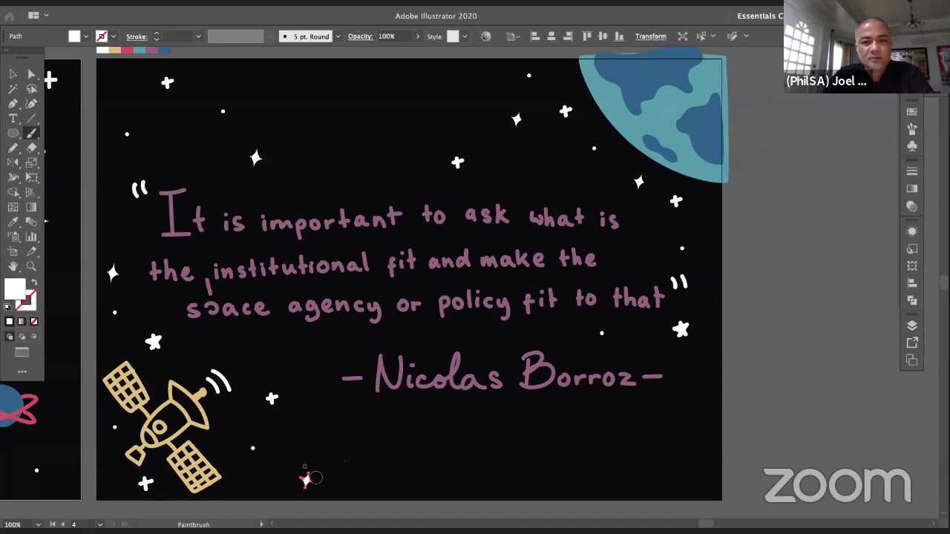
pyautogui.click(13, 74)
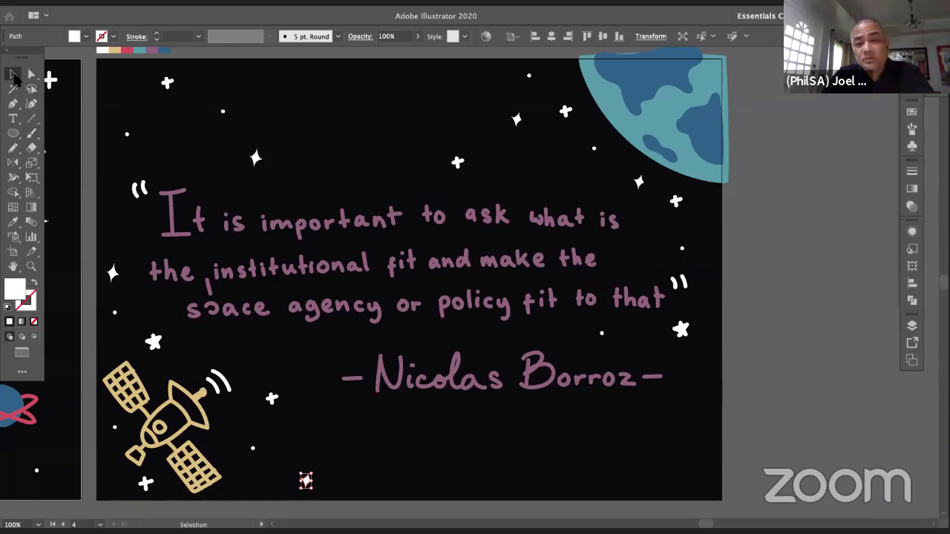
pyautogui.click(334, 483)
pyautogui.moveTo(306, 481); pyautogui.dragTo(675, 410)
pyautogui.click(678, 446)
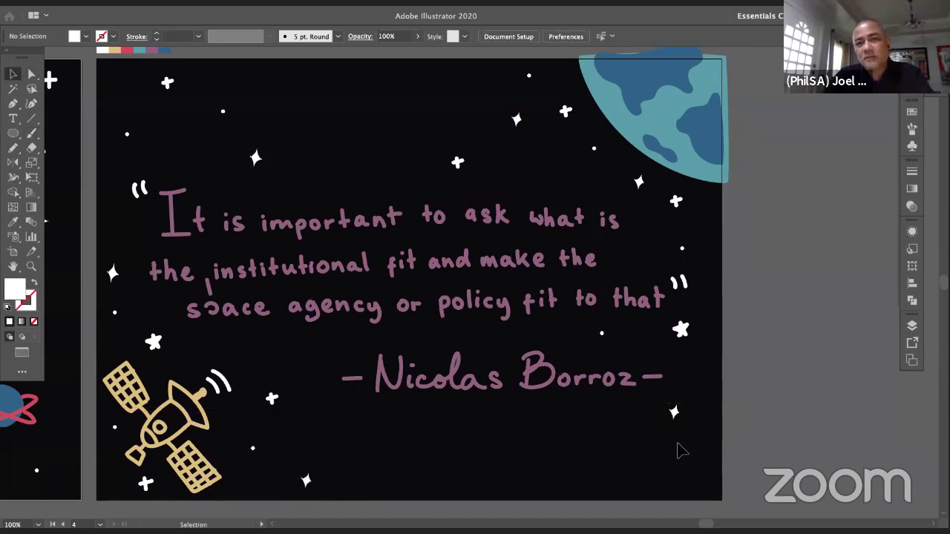
# Duplicate a dot above "what", and a plus-shaped star and a four-pointed star into the empty sky above the quote
pyautogui.scroll(1, 606, 454)
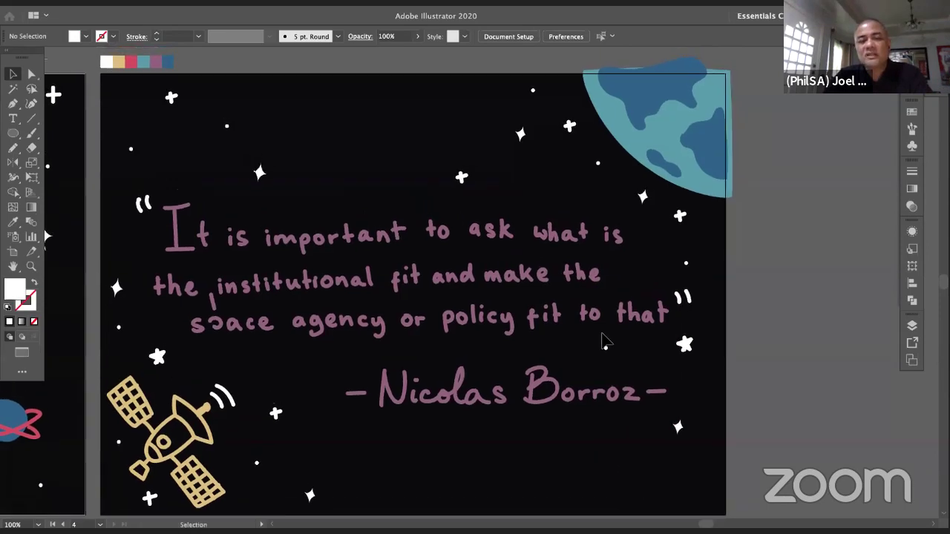
pyautogui.click(545, 185)
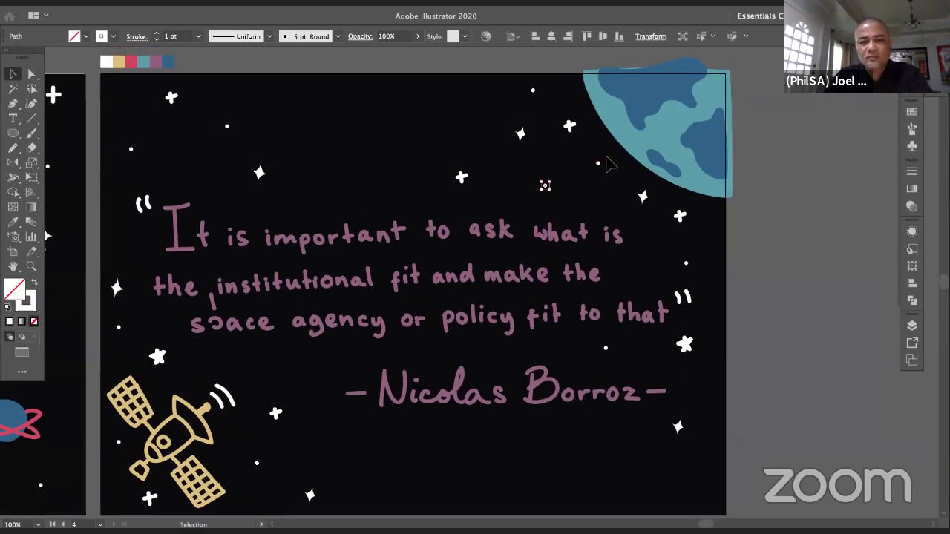
pyautogui.moveTo(569, 127); pyautogui.dragTo(440, 106)
pyautogui.click(506, 108)
pyautogui.moveTo(643, 197); pyautogui.dragTo(379, 148)
pyautogui.click(388, 111)
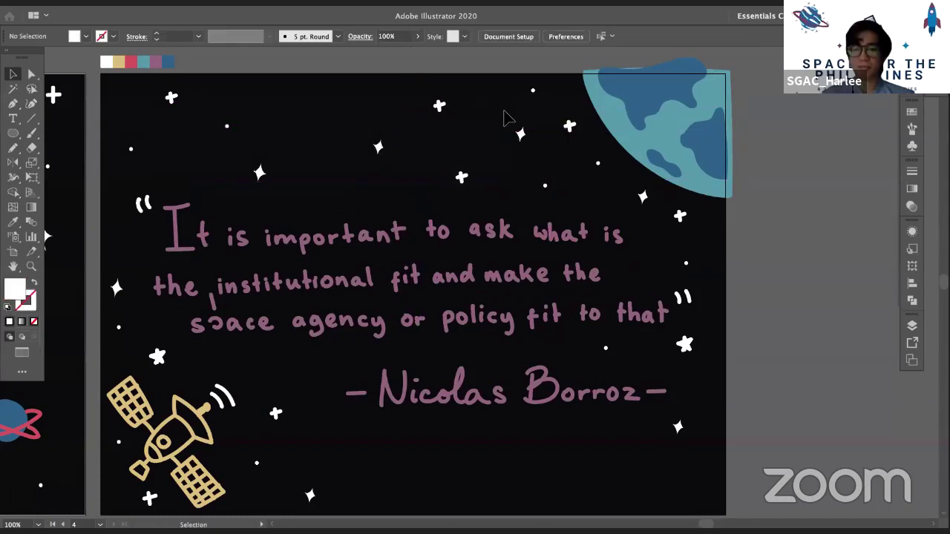
# Duplicate a dot into the upper sky and a plus-shaped star just above "important"
pyautogui.moveTo(545, 185); pyautogui.dragTo(314, 107)
pyautogui.click(354, 111)
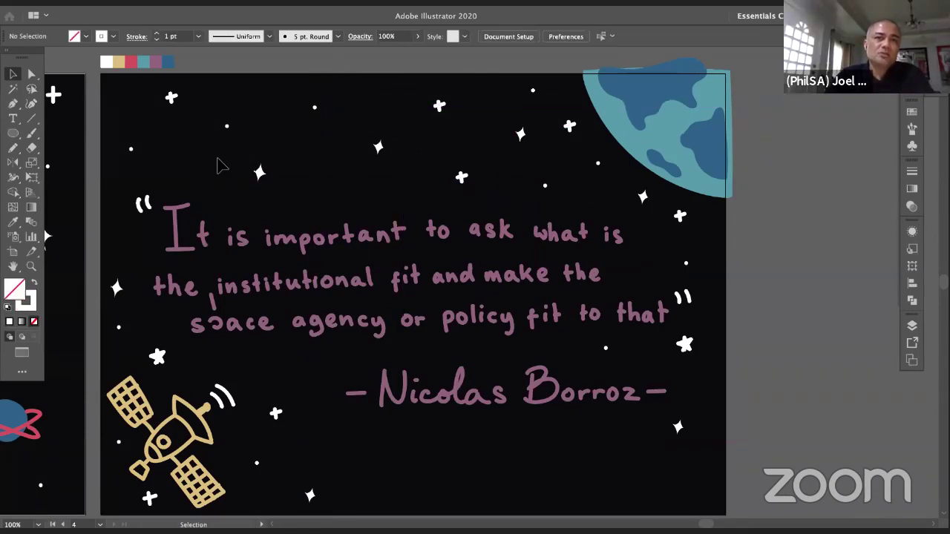
pyautogui.moveTo(162, 86); pyautogui.dragTo(324, 160)
pyautogui.press('super+z')
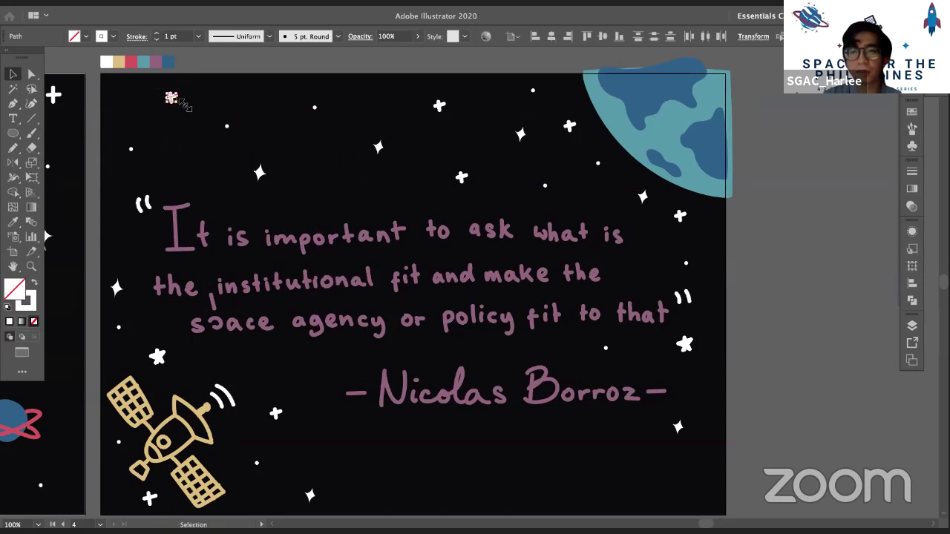
pyautogui.moveTo(172, 100); pyautogui.dragTo(336, 196)
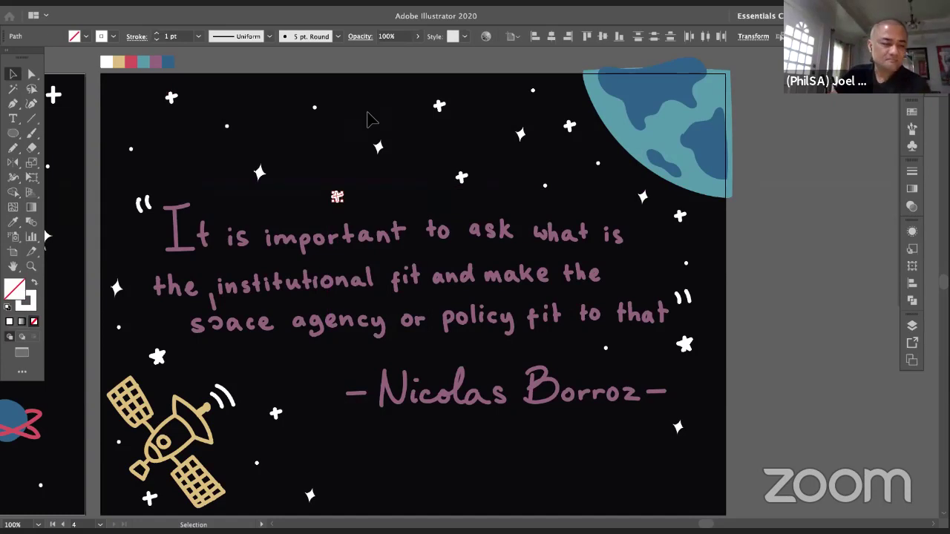
pyautogui.click(371, 119)
# Duplicate a white dot and a plus-shaped star into the empty area beneath the attribution
pyautogui.scroll(-1, 551, 442)
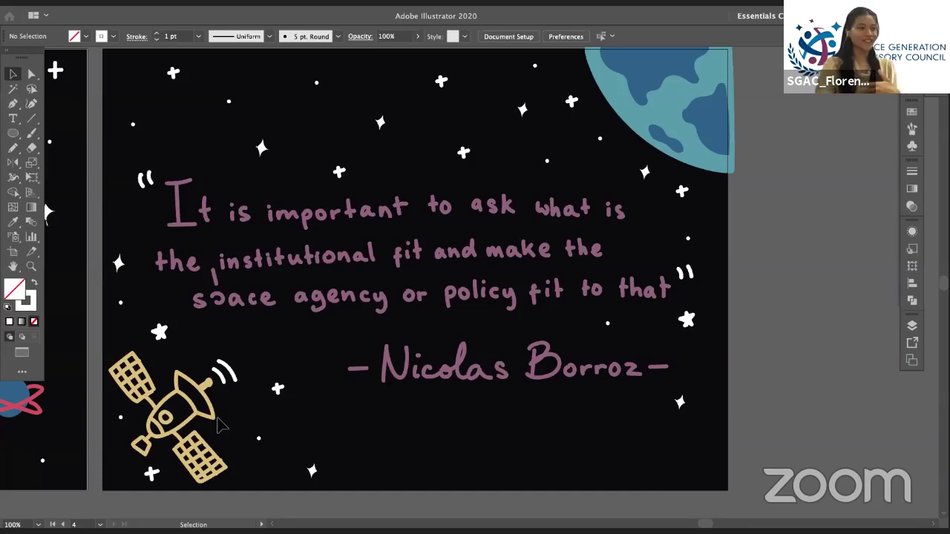
pyautogui.moveTo(258, 438); pyautogui.dragTo(534, 412)
pyautogui.click(594, 443)
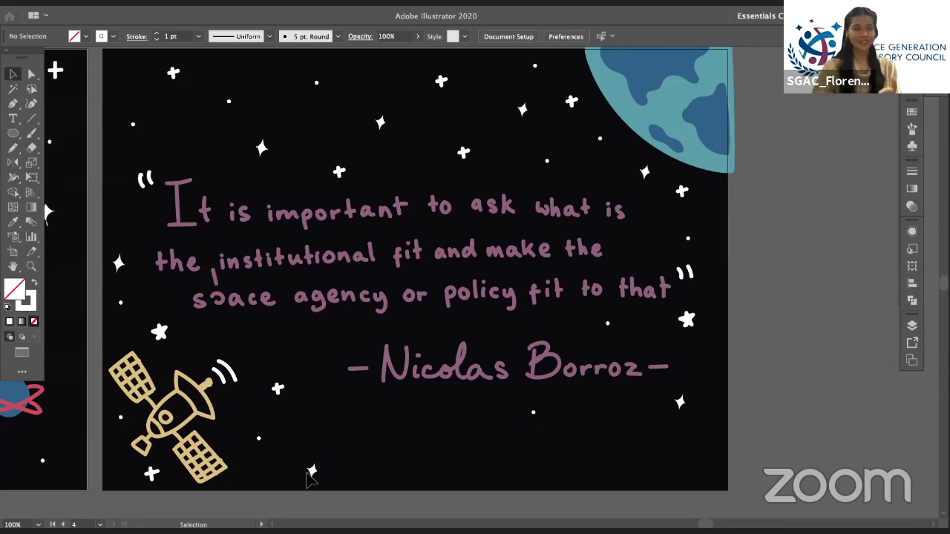
pyautogui.click(277, 389)
pyautogui.moveTo(283, 391); pyautogui.dragTo(526, 429)
pyautogui.press('super+z')
pyautogui.moveTo(278, 388); pyautogui.dragTo(437, 446)
pyautogui.click(573, 447)
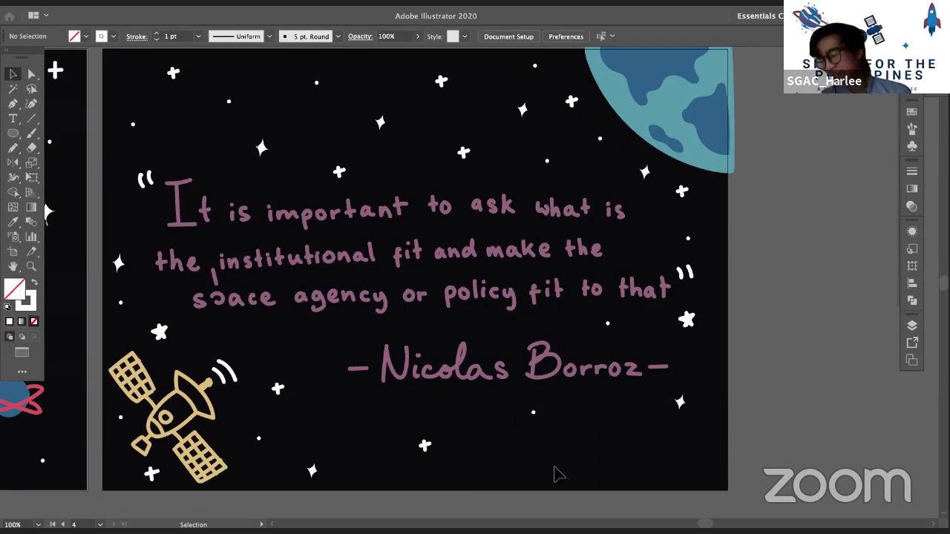
# Expand the collapsed panels, add a new blank artboard beside the finished quote illustration and return to the layer list
pyautogui.moveTo(622, 429); pyautogui.dragTo(647, 433)
pyautogui.moveTo(618, 402); pyautogui.dragTo(555, 447)
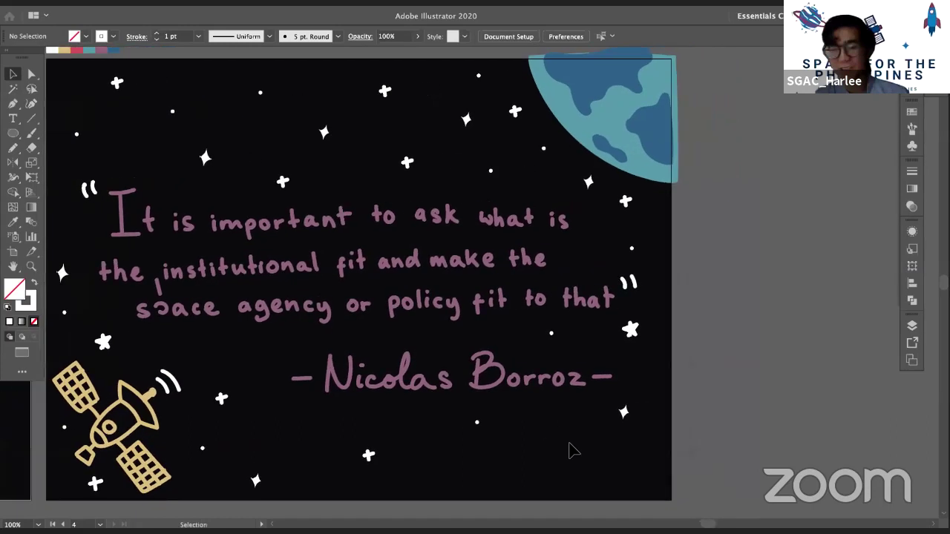
pyautogui.moveTo(679, 446); pyautogui.dragTo(757, 449)
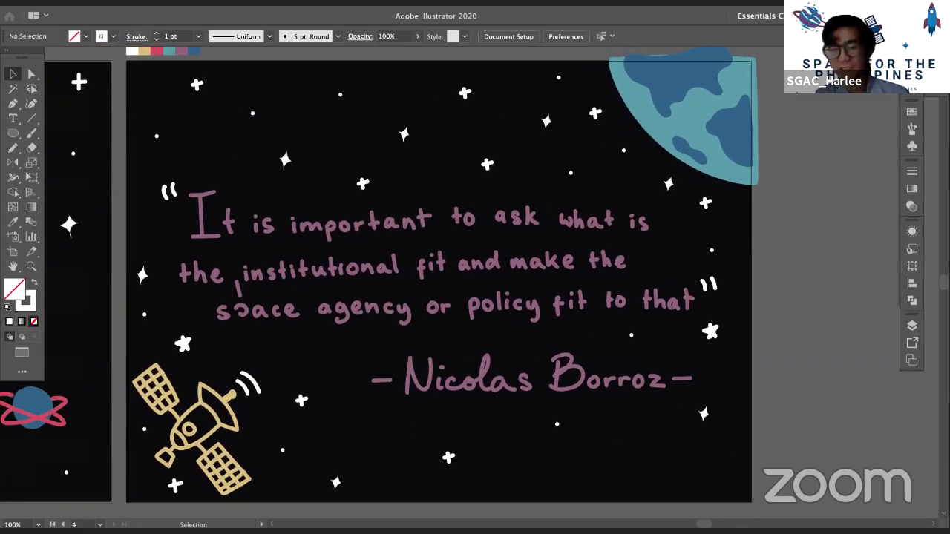
pyautogui.click(919, 50)
pyautogui.moveTo(703, 454)
pyautogui.mouseDown()
pyautogui.moveTo(716, 470)
pyautogui.moveTo(697, 458)
pyautogui.mouseUp()
pyautogui.hscroll(1, 720, 466)
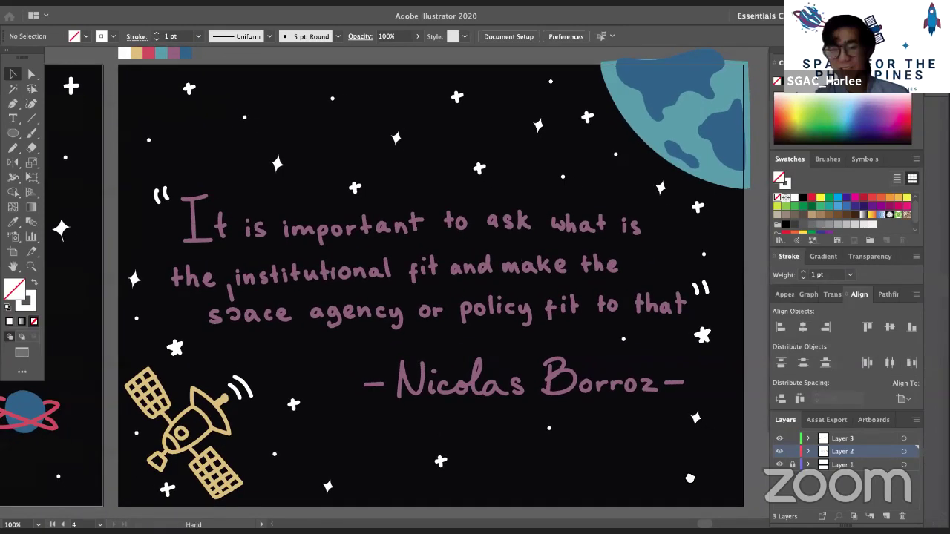
pyautogui.hscroll(3, 689, 479)
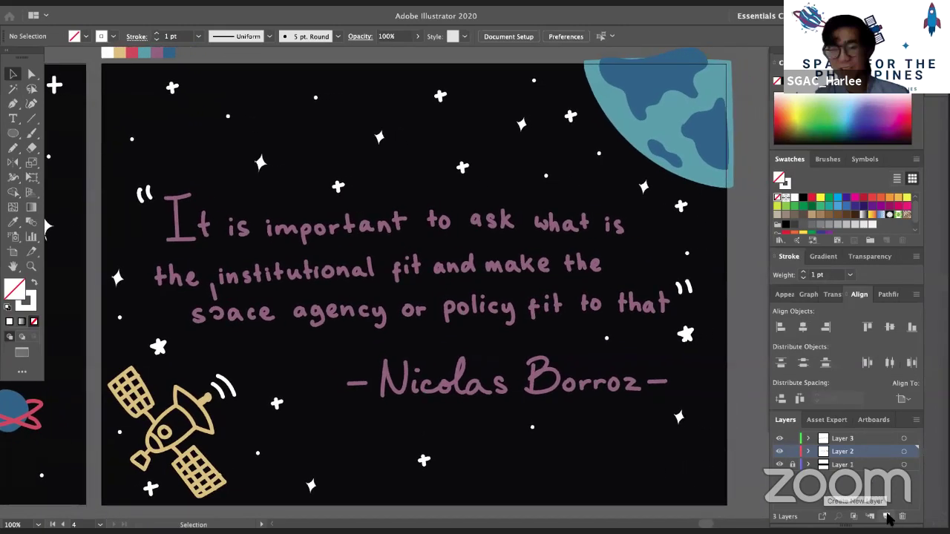
pyautogui.click(874, 419)
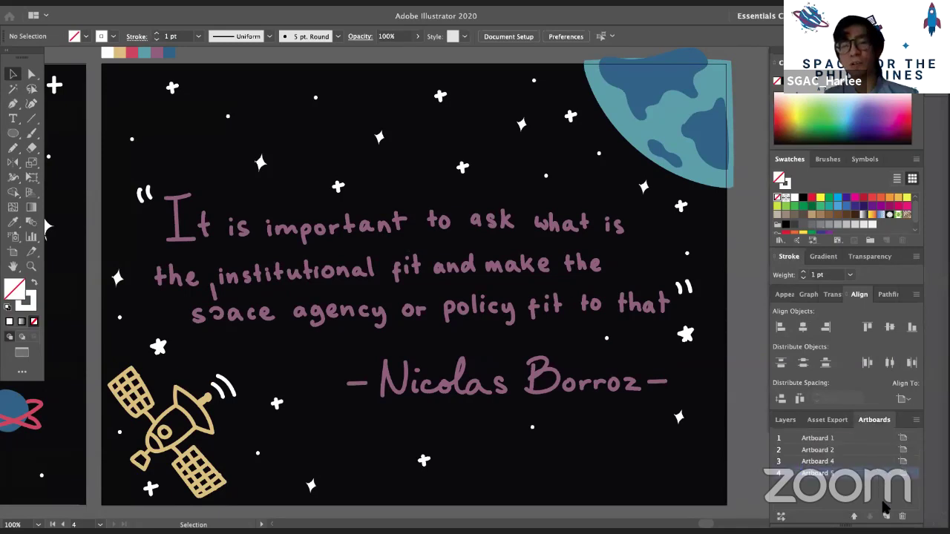
pyautogui.click(888, 516)
pyautogui.click(785, 420)
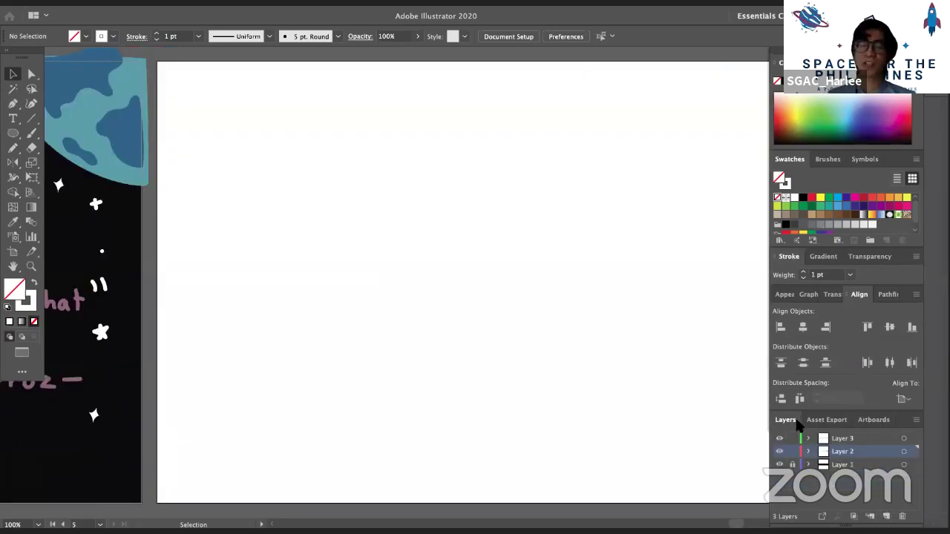
# Try to copy the black background rectangle of the quote illustration from Layer 1 onto the new artboard
pyautogui.click(792, 465)
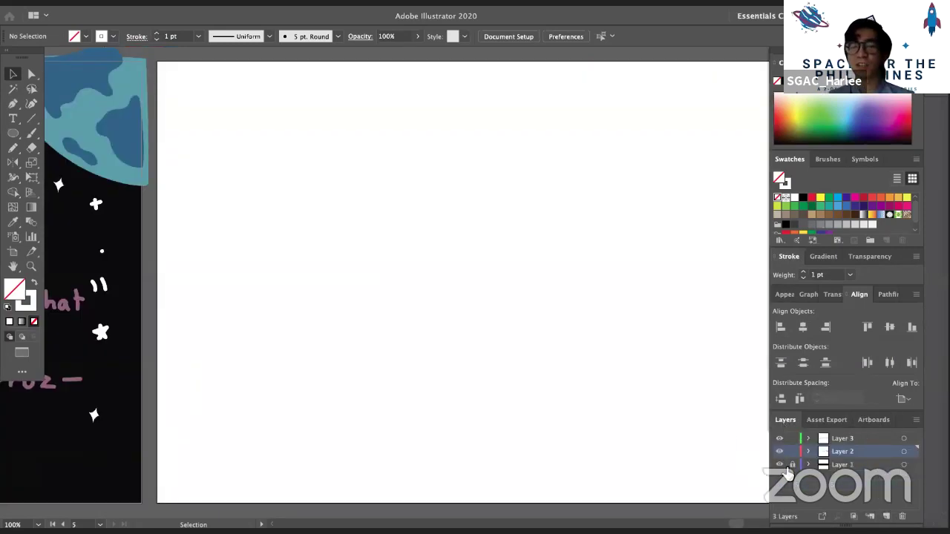
pyautogui.click(104, 494)
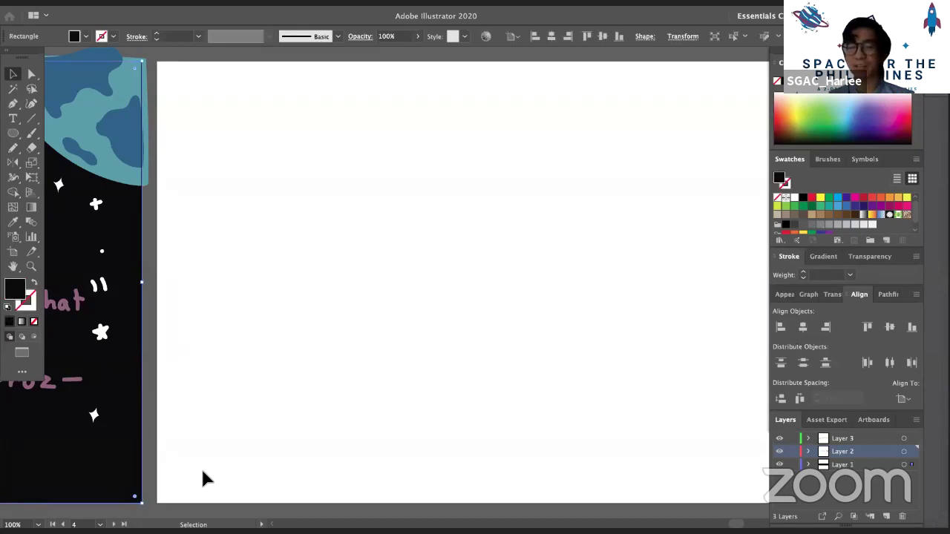
pyautogui.press('super+x')
pyautogui.press('super+z')
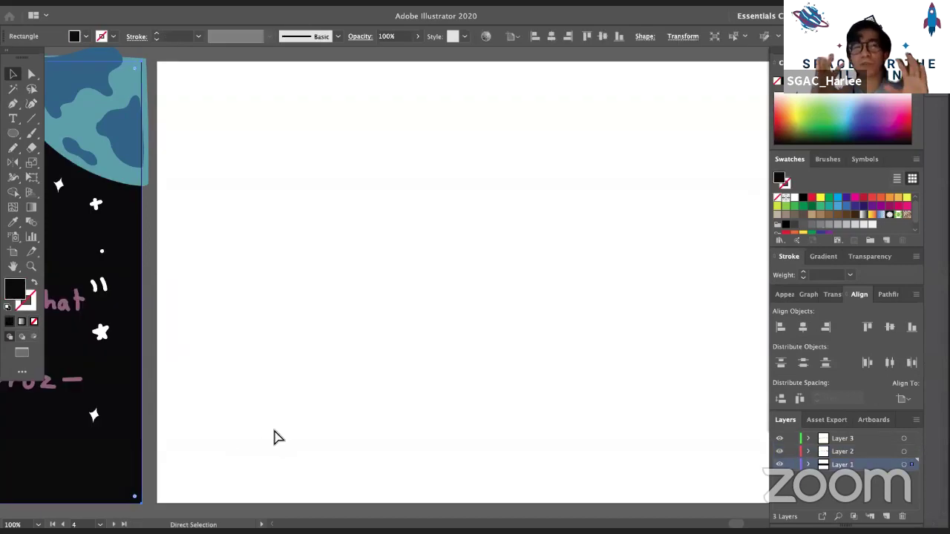
pyautogui.click(342, 423)
pyautogui.press('super+F9')
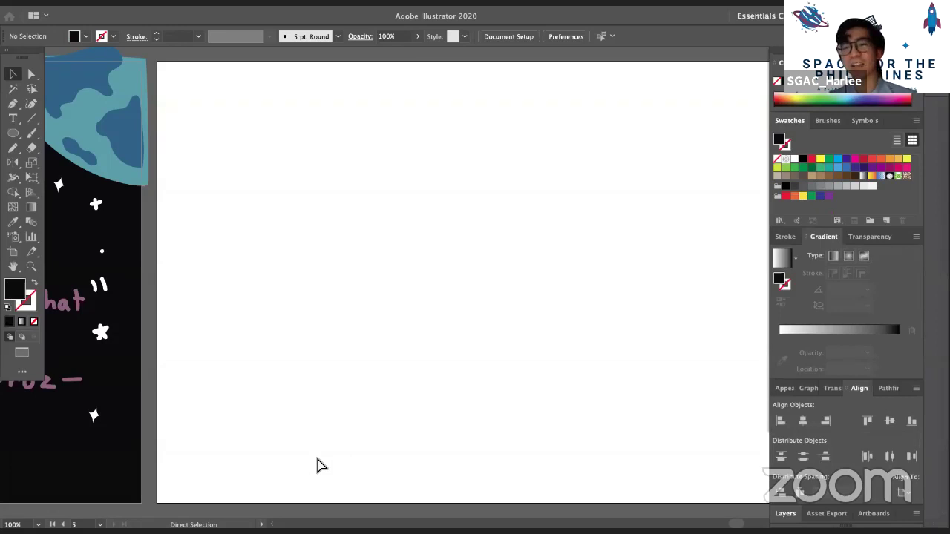
pyautogui.rightClick(394, 342)
pyautogui.click(402, 351)
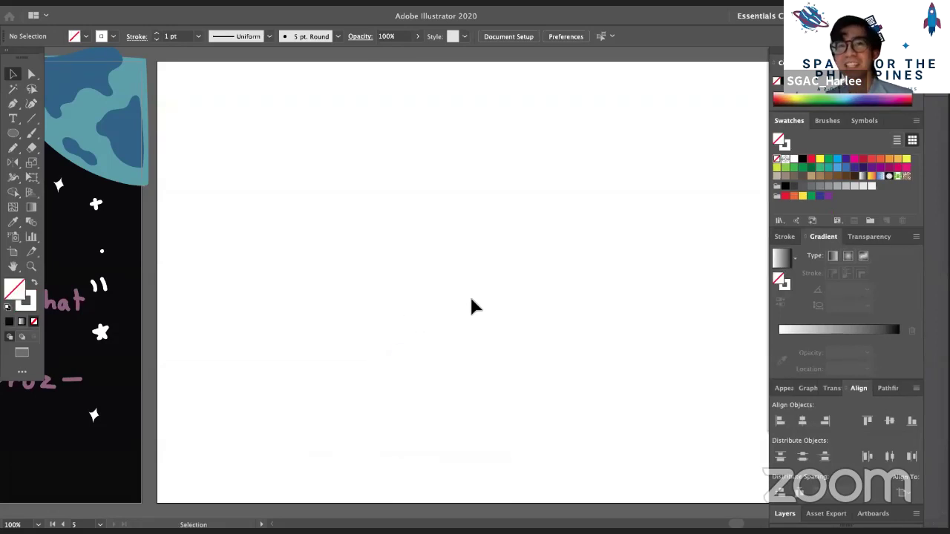
pyautogui.click(118, 473)
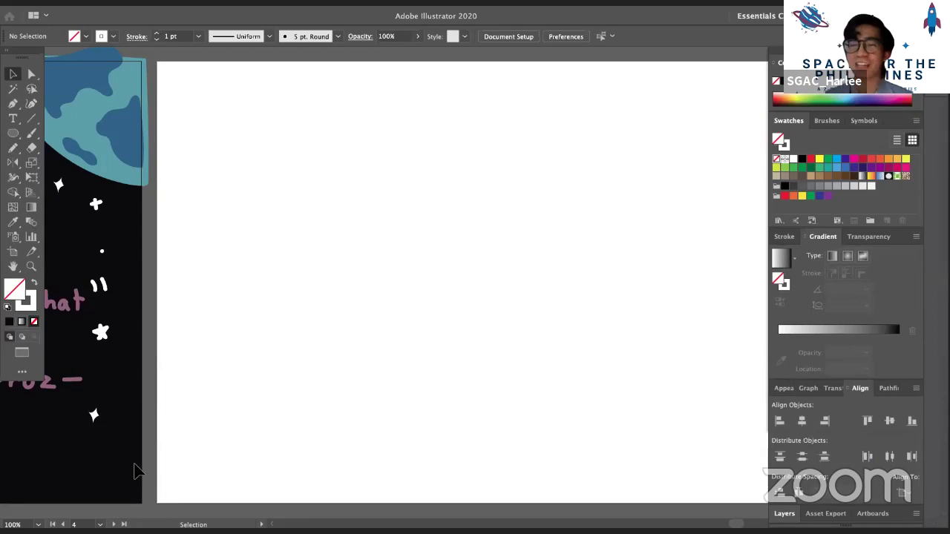
# Unlock Layer 1, copy the quote illustration's black background rectangle in place onto the new artboard, and lock Layer 1
pyautogui.click(793, 514)
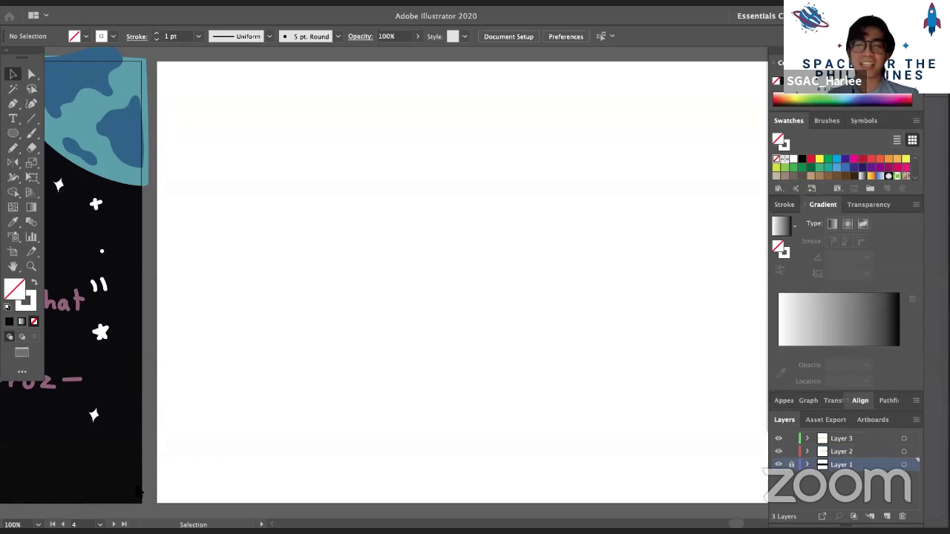
pyautogui.click(89, 492)
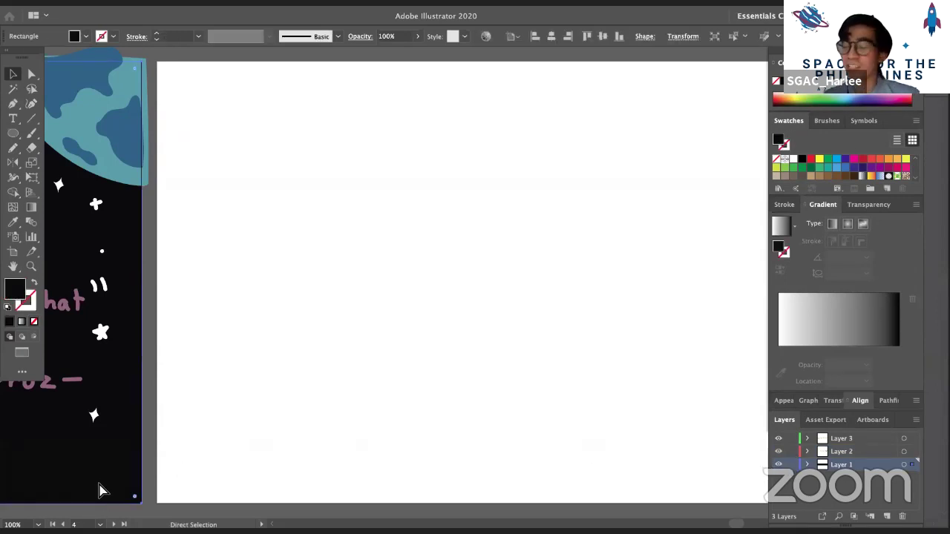
pyautogui.click(327, 387)
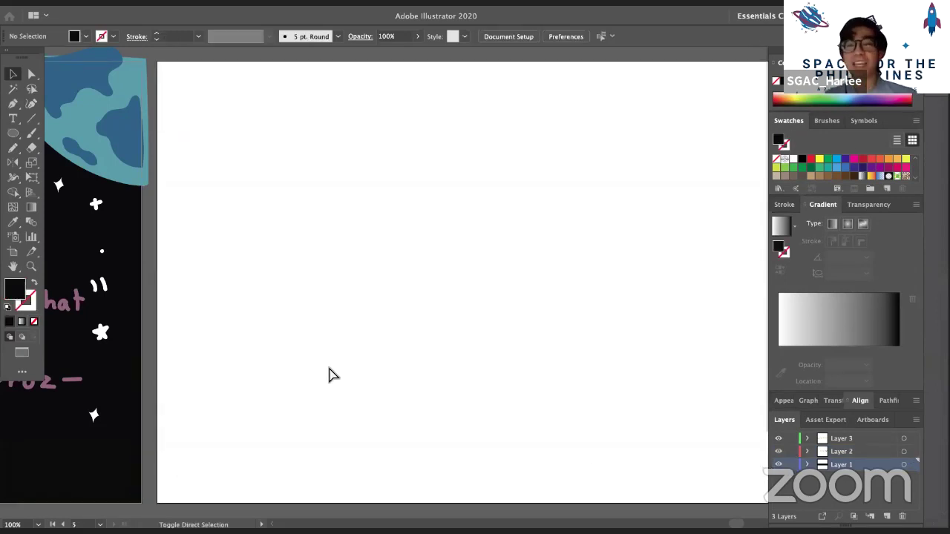
pyautogui.press('super+shift+v')
pyautogui.click(791, 465)
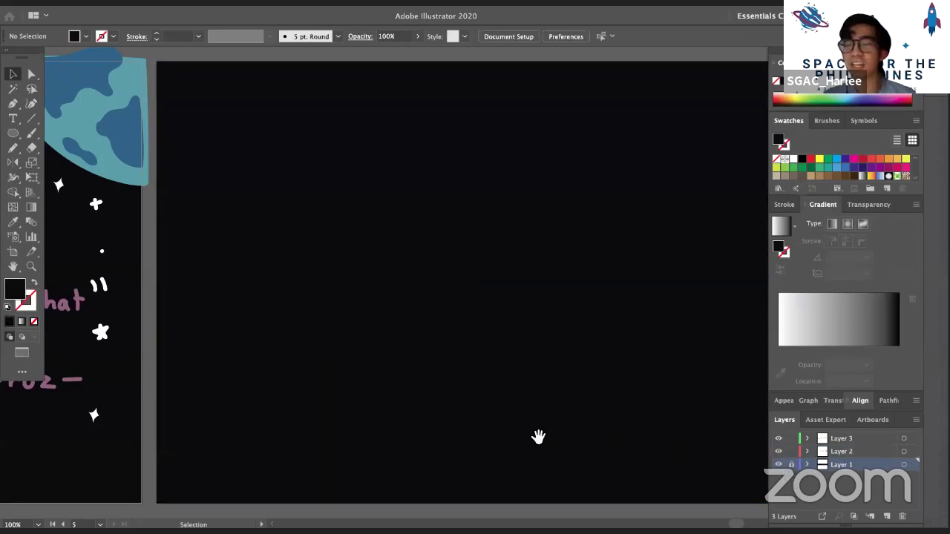
# Choose the Paintbrush tool and make Layer 2 the active layer for drawing on the new artboard
pyautogui.moveTo(539, 437); pyautogui.dragTo(450, 439)
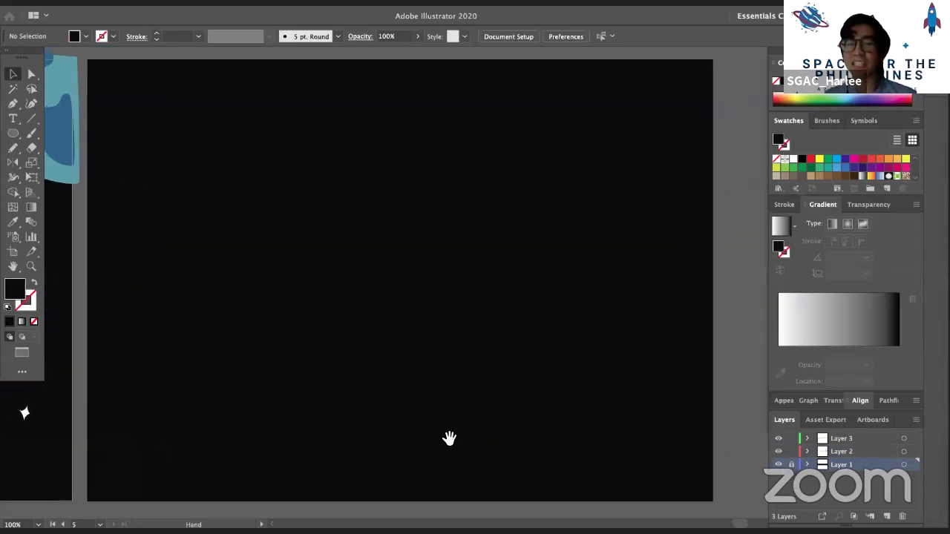
pyautogui.click(31, 133)
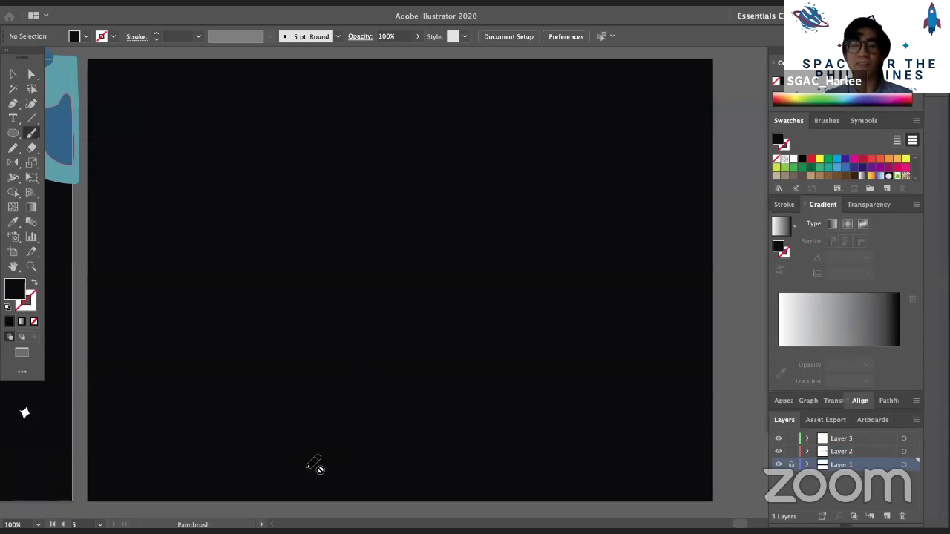
pyautogui.click(852, 450)
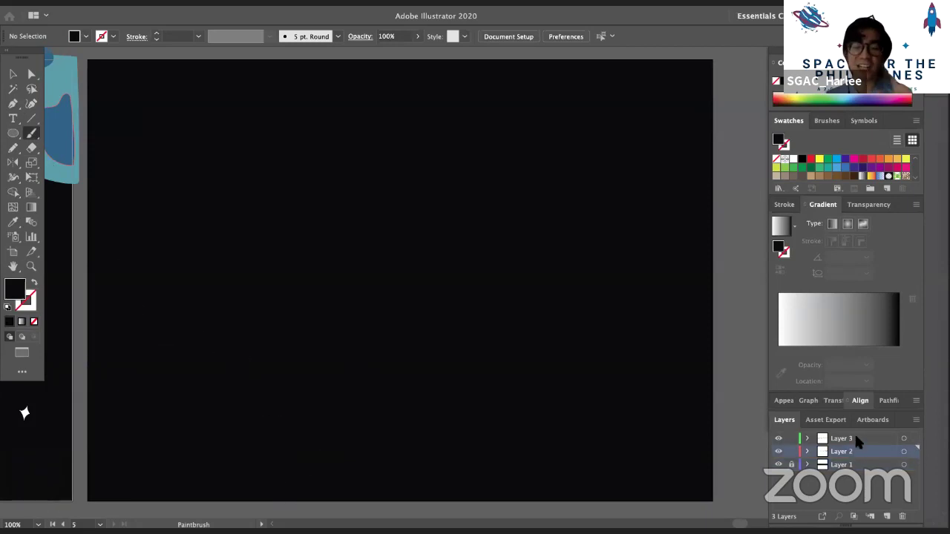
# Move the colour palette strip from above the quote illustration to just above the new artboard's upper-left corner
pyautogui.moveTo(522, 378); pyautogui.dragTo(679, 422)
pyautogui.hscroll(-6, 409, 433)
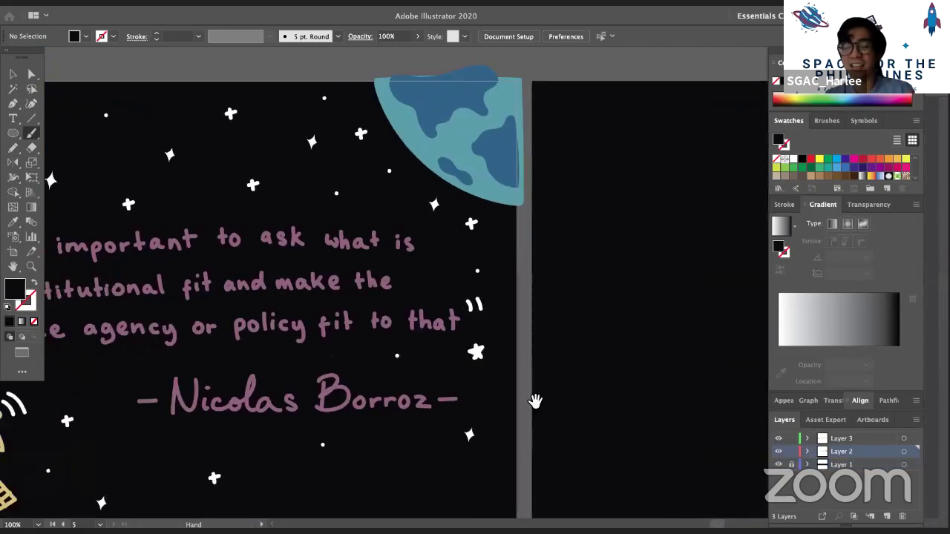
pyautogui.click(13, 74)
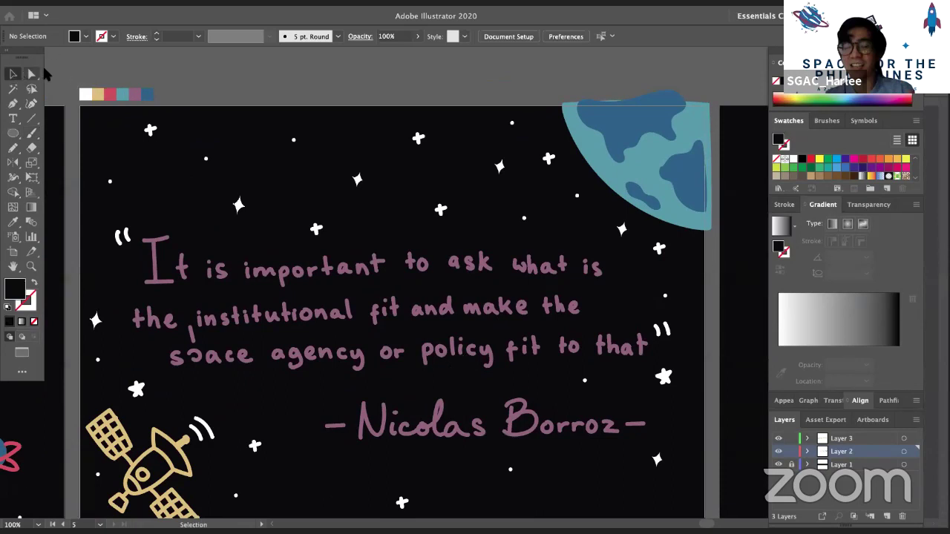
pyautogui.click(115, 95)
pyautogui.moveTo(147, 99); pyautogui.dragTo(757, 99)
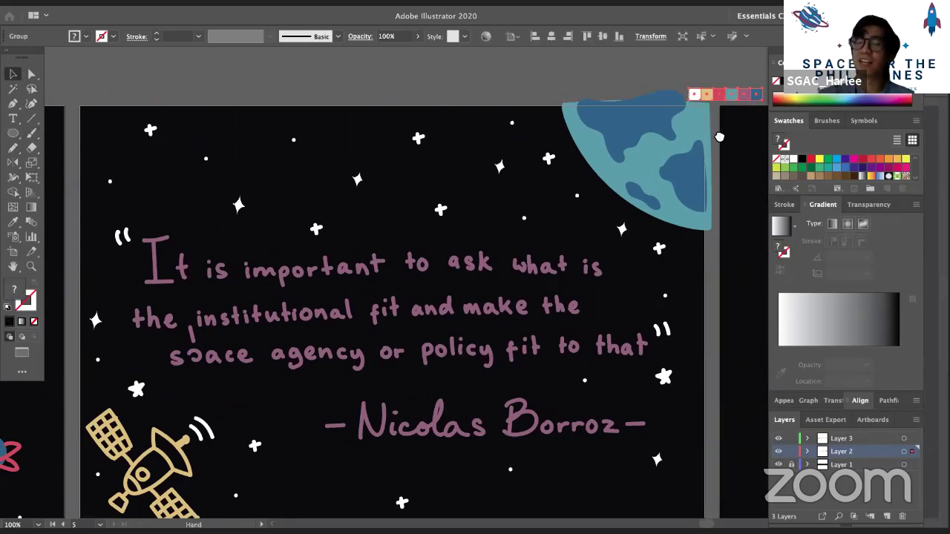
pyautogui.moveTo(750, 170); pyautogui.dragTo(99, 139)
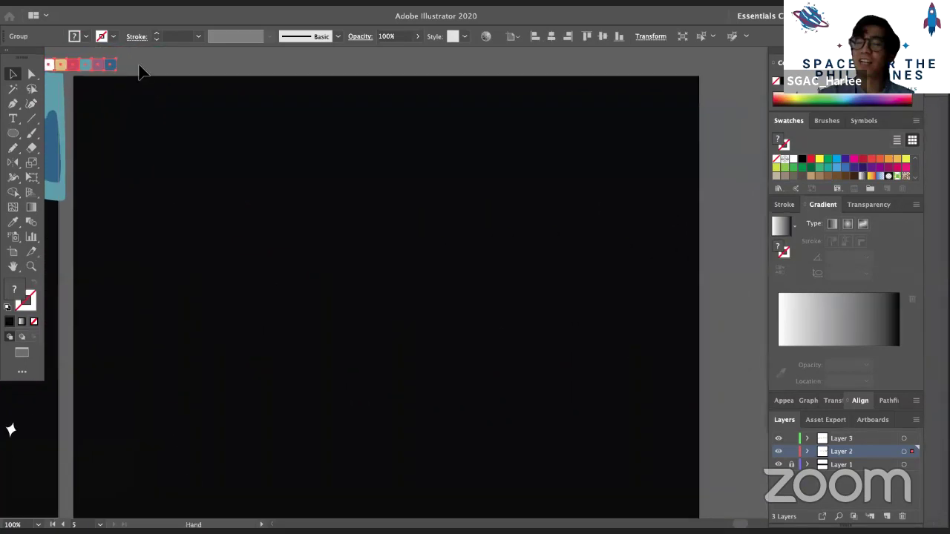
pyautogui.moveTo(106, 64); pyautogui.dragTo(162, 66)
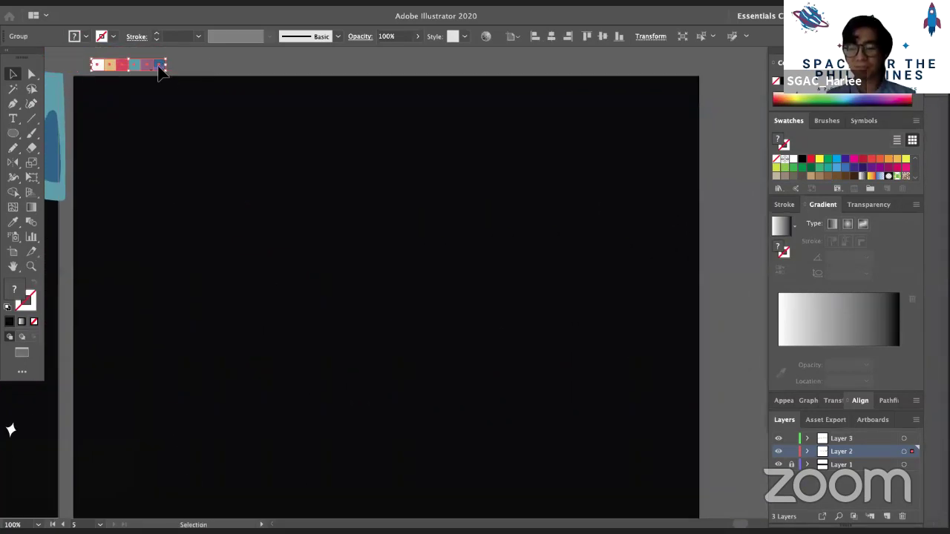
pyautogui.click(213, 66)
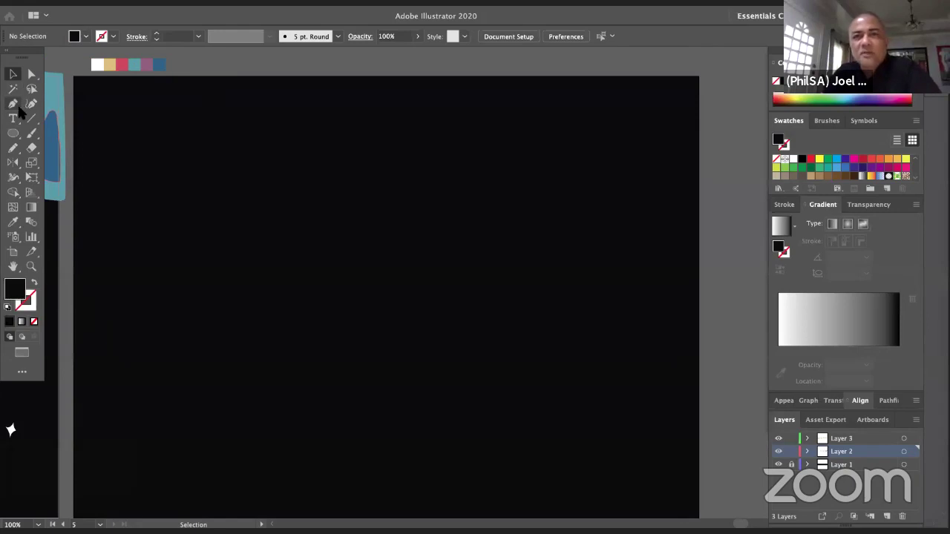
pyautogui.click(14, 103)
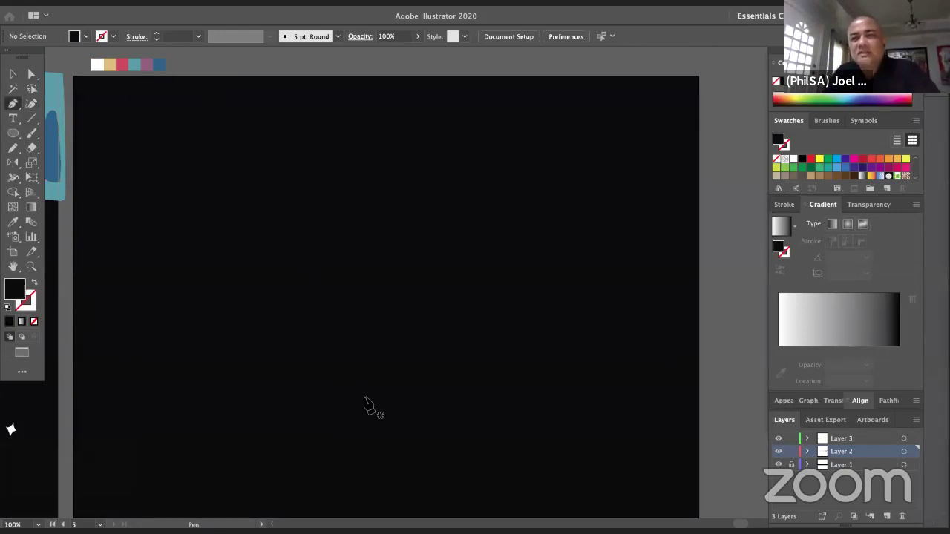
pyautogui.click(32, 133)
pyautogui.press('space')
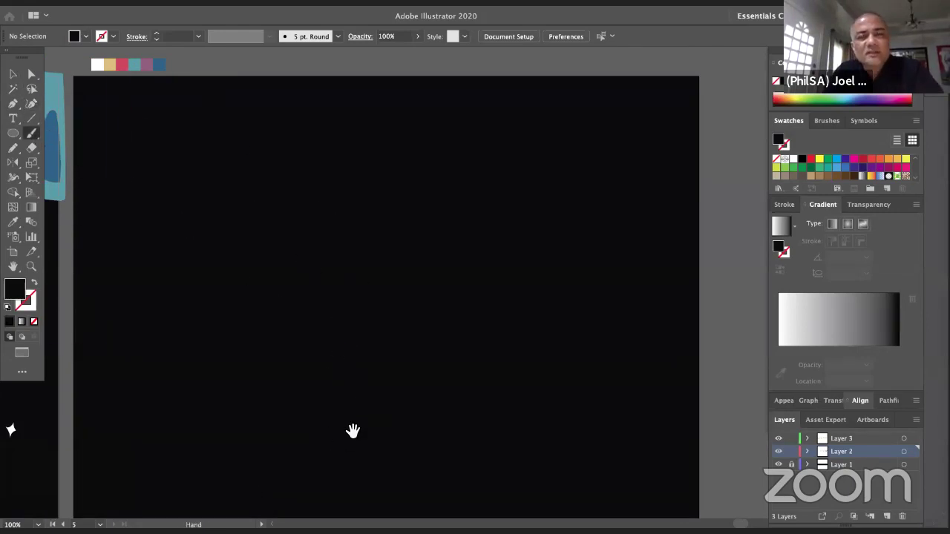
pyautogui.moveTo(352, 432); pyautogui.dragTo(364, 400)
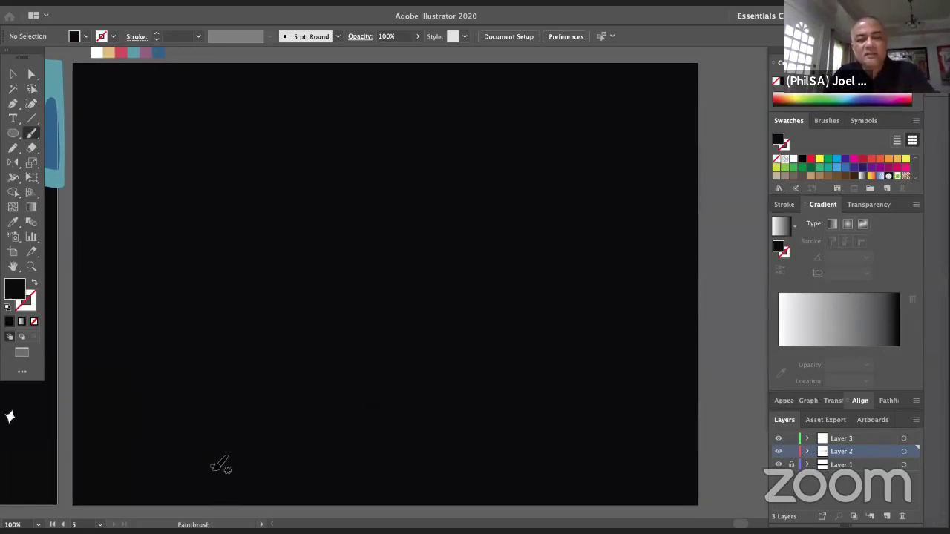
pyautogui.moveTo(459, 412); pyautogui.dragTo(476, 414)
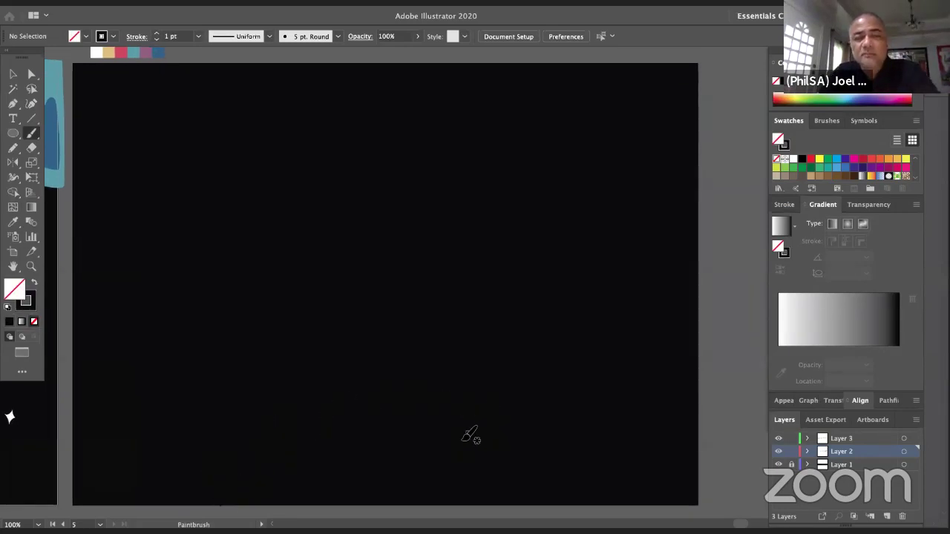
pyautogui.press('super+z')
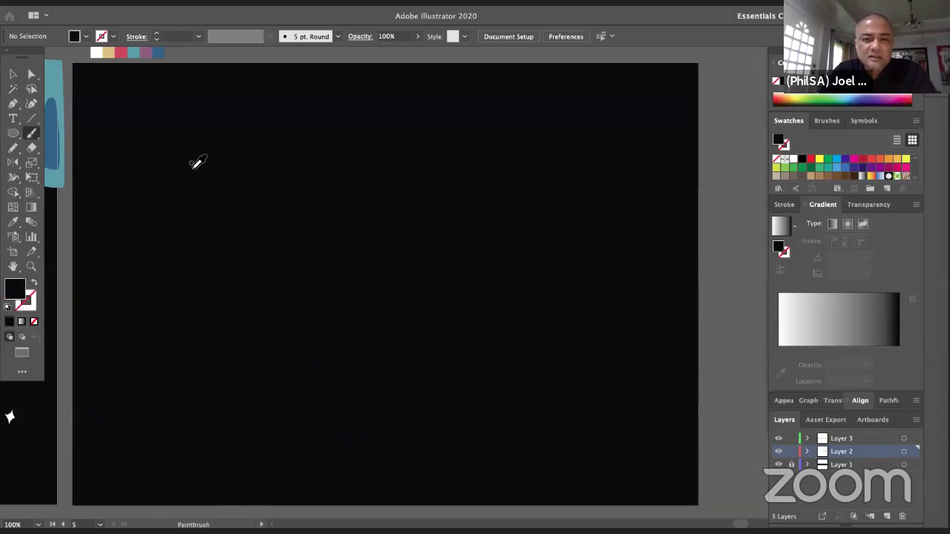
# Sample the teal colour from the palette strip and return to the Paintbrush tool
pyautogui.press('i')
pyautogui.click(135, 53)
pyautogui.press('b')
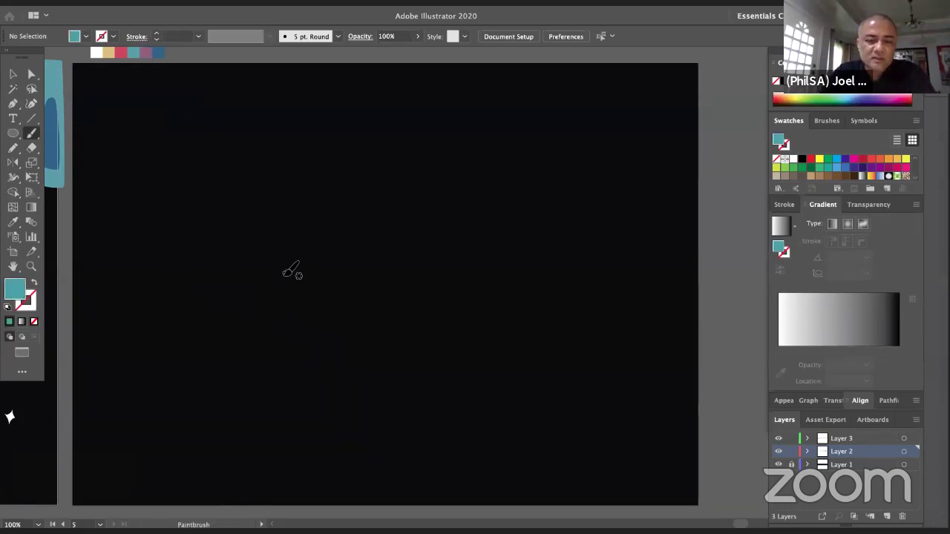
# Try several teal brush arcs rising from the new artboard's lower edge, undoing each one
pyautogui.moveTo(250, 475); pyautogui.dragTo(237, 505)
pyautogui.moveTo(273, 460)
pyautogui.mouseDown()
pyautogui.moveTo(383, 434)
pyautogui.moveTo(450, 439)
pyautogui.mouseUp()
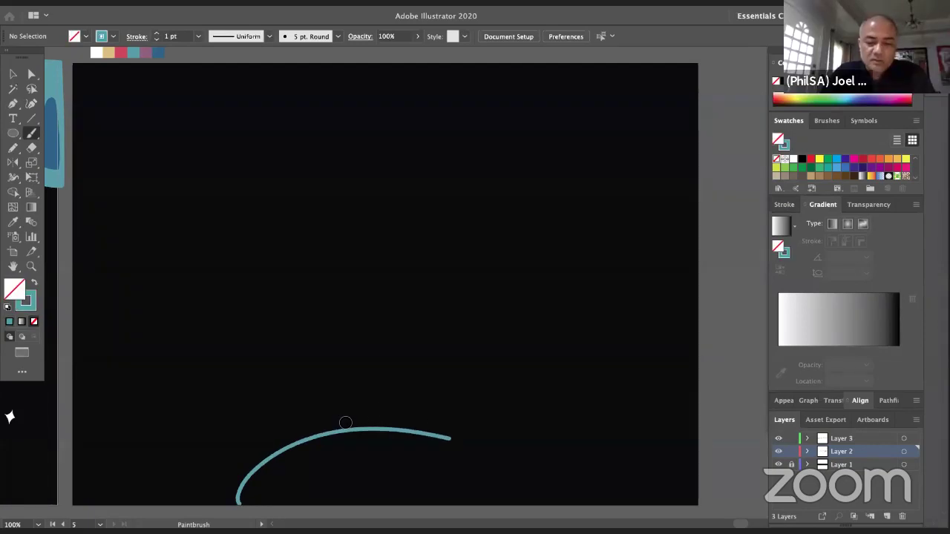
pyautogui.hotkey('ctrl', 'z')
pyautogui.moveTo(231, 504)
pyautogui.mouseDown()
pyautogui.moveTo(244, 485)
pyautogui.moveTo(348, 440)
pyautogui.moveTo(483, 458)
pyautogui.moveTo(555, 504)
pyautogui.mouseUp()
pyautogui.hotkey('ctrl', 'z')
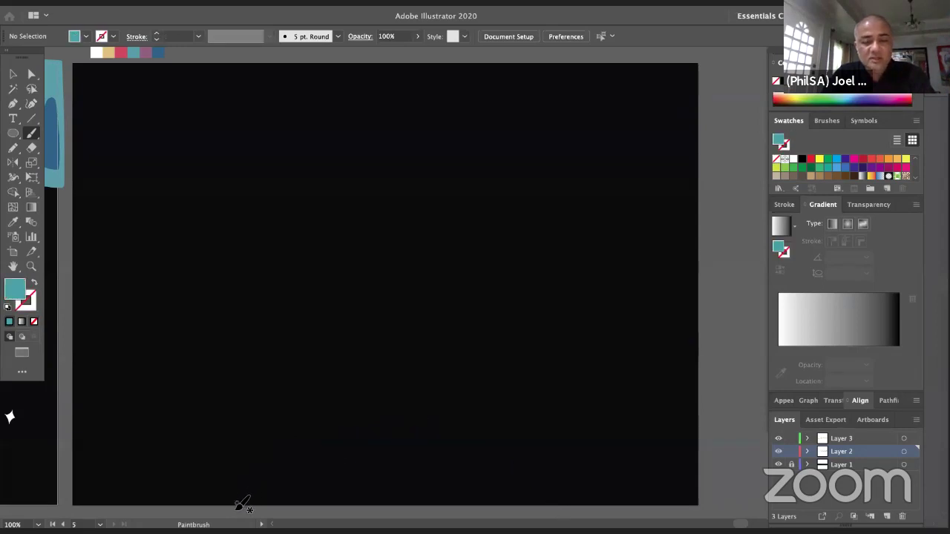
pyautogui.moveTo(240, 502)
pyautogui.mouseDown()
pyautogui.moveTo(264, 467)
pyautogui.moveTo(362, 427)
pyautogui.moveTo(508, 462)
pyautogui.moveTo(554, 504)
pyautogui.mouseUp()
pyautogui.hotkey('ctrl', 'z')
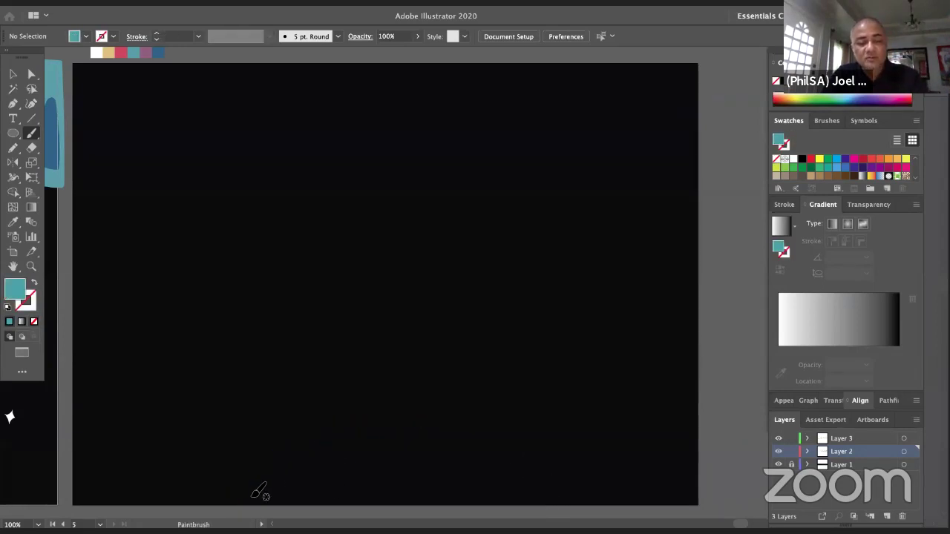
pyautogui.moveTo(224, 504)
pyautogui.mouseDown()
pyautogui.moveTo(309, 441)
pyautogui.moveTo(430, 433)
pyautogui.moveTo(523, 456)
pyautogui.moveTo(596, 506)
pyautogui.mouseUp()
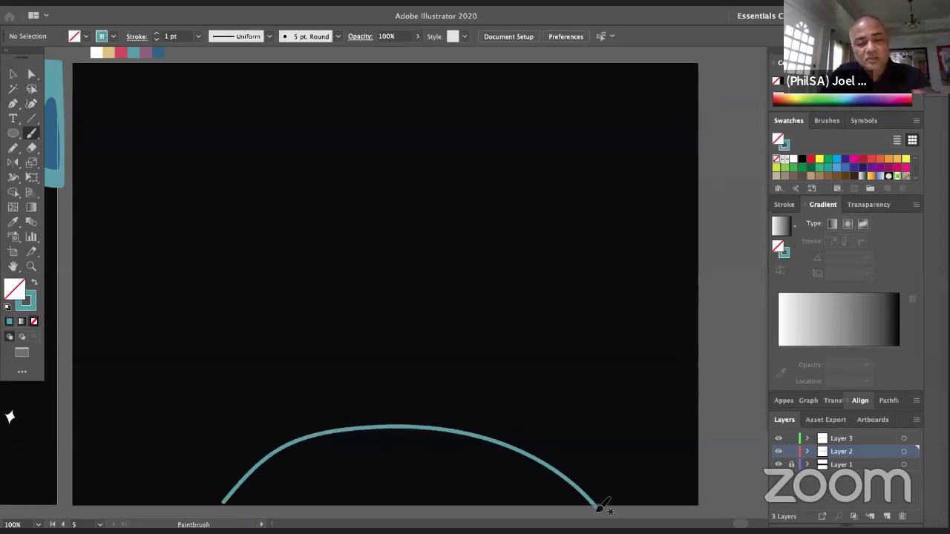
pyautogui.hotkey('ctrl', 'z')
# Paint a wide teal arc rising from the new artboard's lower edge and close it into a dome with a base stroke just below the edge
pyautogui.moveTo(209, 504)
pyautogui.mouseDown()
pyautogui.moveTo(277, 444)
pyautogui.moveTo(354, 415)
pyautogui.moveTo(452, 414)
pyautogui.moveTo(525, 438)
pyautogui.moveTo(622, 504)
pyautogui.mouseUp()
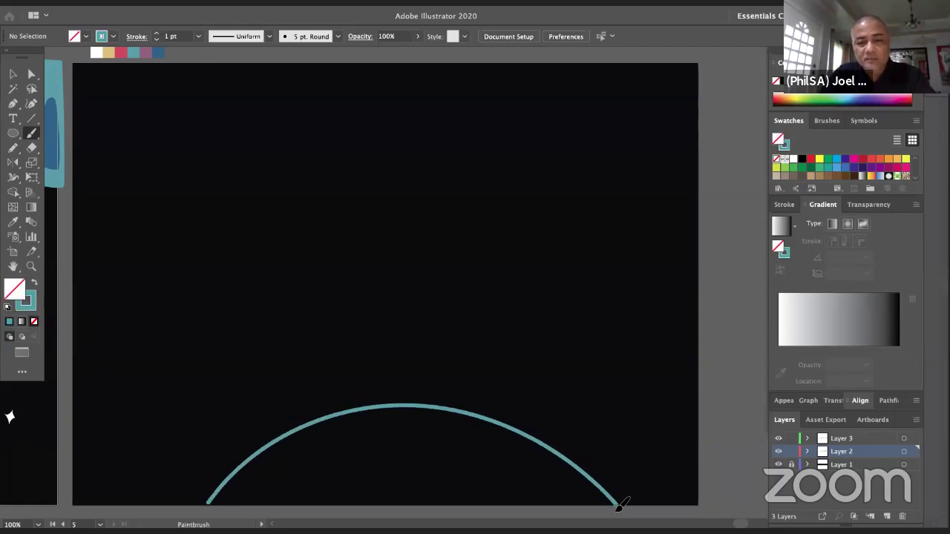
pyautogui.moveTo(567, 384); pyautogui.dragTo(571, 367)
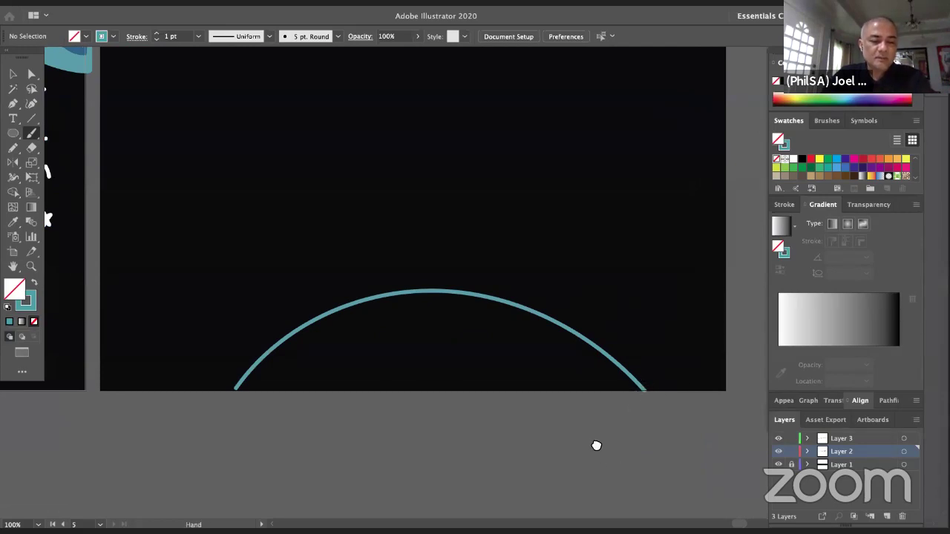
pyautogui.scroll(1, 580, 461)
pyautogui.hscroll(1, 580, 461)
pyautogui.moveTo(600, 383); pyautogui.dragTo(579, 386)
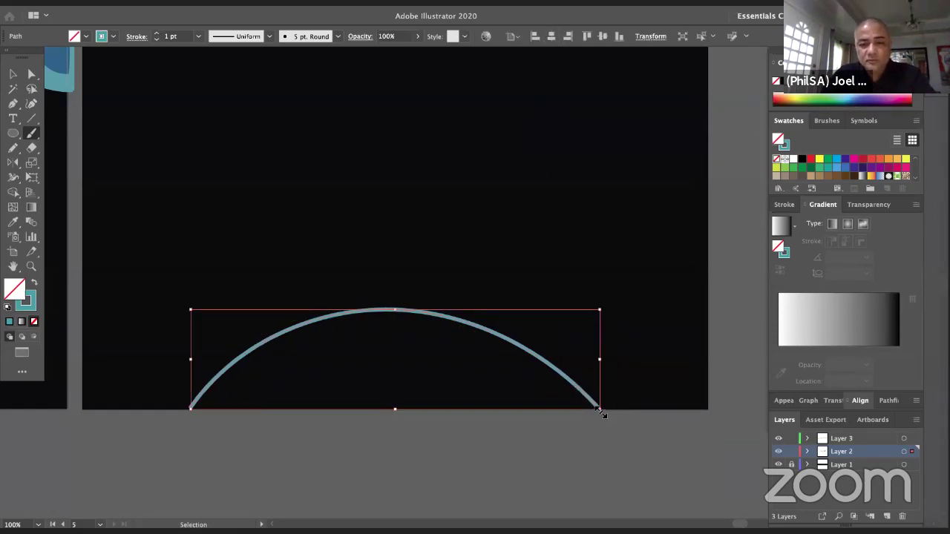
pyautogui.moveTo(593, 408); pyautogui.dragTo(448, 422)
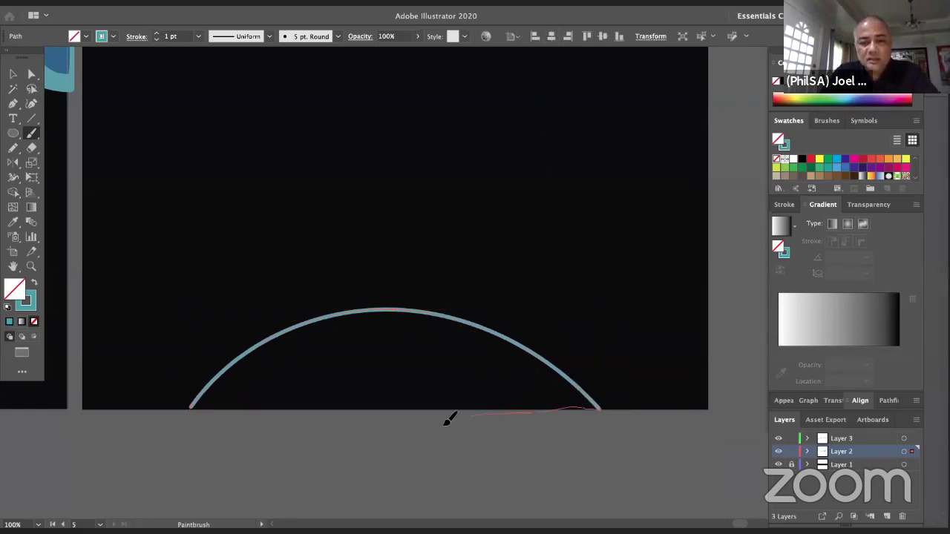
pyautogui.moveTo(201, 412); pyautogui.dragTo(189, 408)
pyautogui.hotkey('ctrl', 'z')
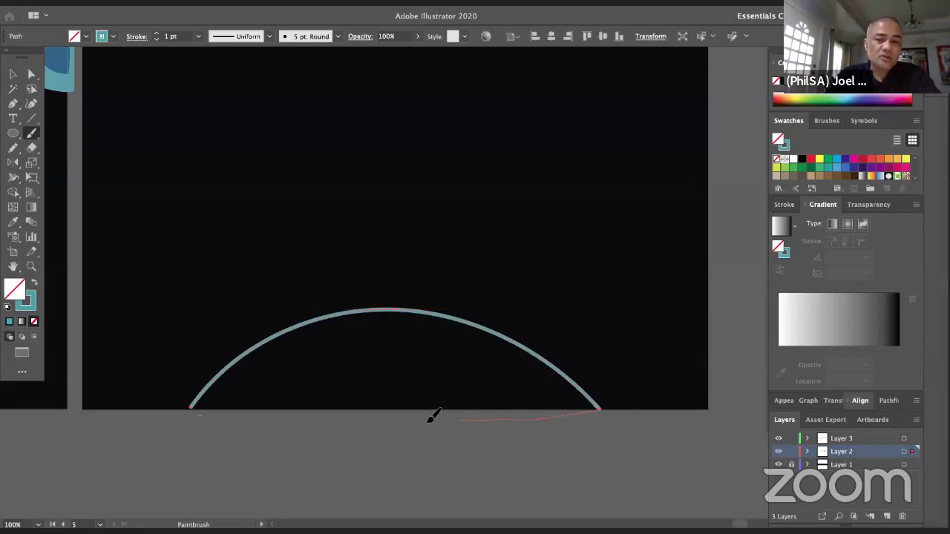
pyautogui.moveTo(300, 417); pyautogui.dragTo(192, 409)
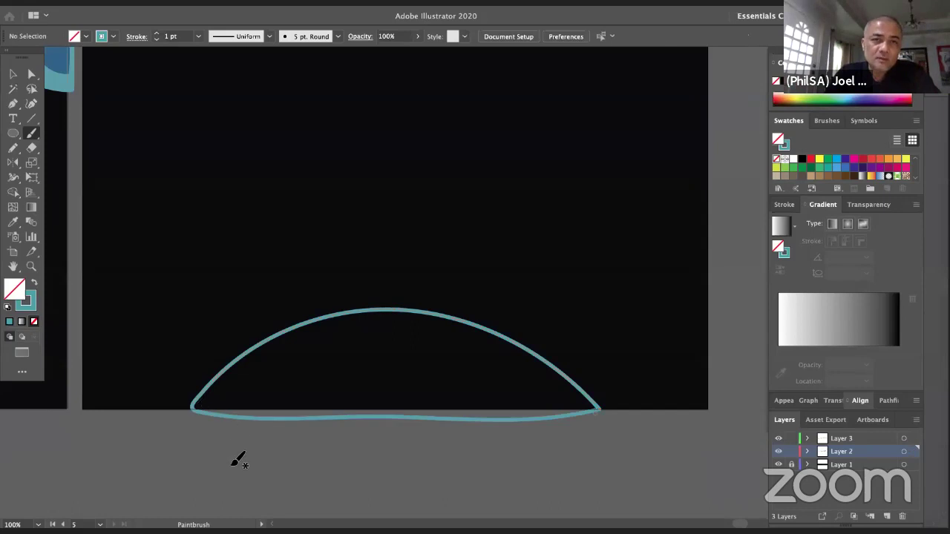
# Swap the dome outline's stroke and fill so the shape becomes solid teal without an outline, and deselect it
pyautogui.press('v')
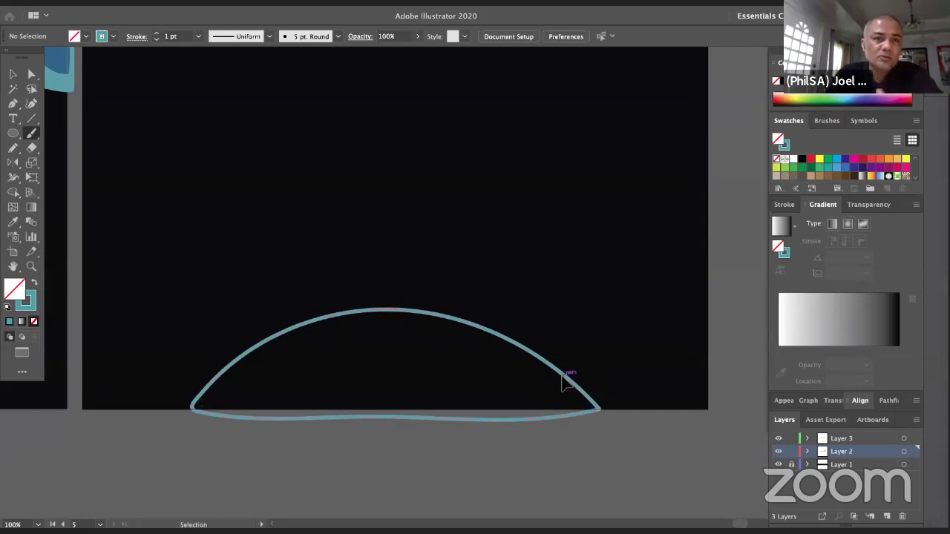
pyautogui.keyDown('ctrl'); pyautogui.click(562, 374); pyautogui.keyUp('ctrl')
pyautogui.click(33, 283)
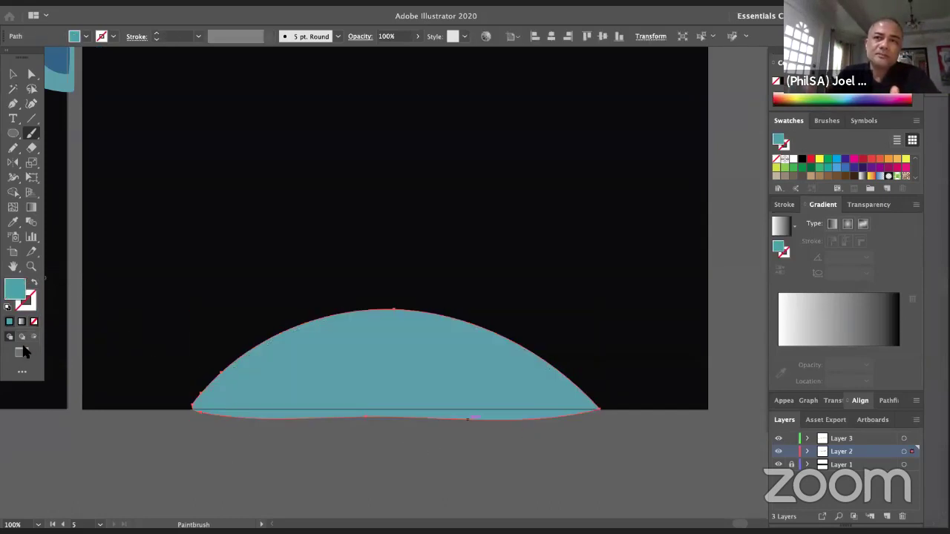
pyautogui.keyDown('ctrl'); pyautogui.click(111, 438); pyautogui.keyUp('ctrl')
# Sample the dark blue from the palette strip above the artboard and return to the Paintbrush tool
pyautogui.moveTo(553, 380)
pyautogui.mouseDown()
pyautogui.moveTo(554, 416)
pyautogui.moveTo(571, 422)
pyautogui.moveTo(568, 415)
pyautogui.mouseUp()
pyautogui.moveTo(184, 298); pyautogui.dragTo(214, 350)
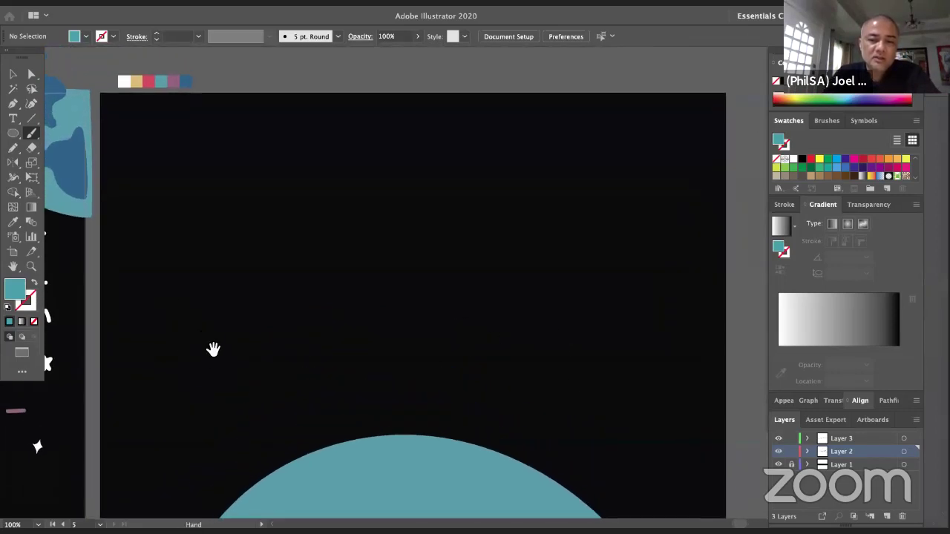
pyautogui.press('i')
pyautogui.click(186, 82)
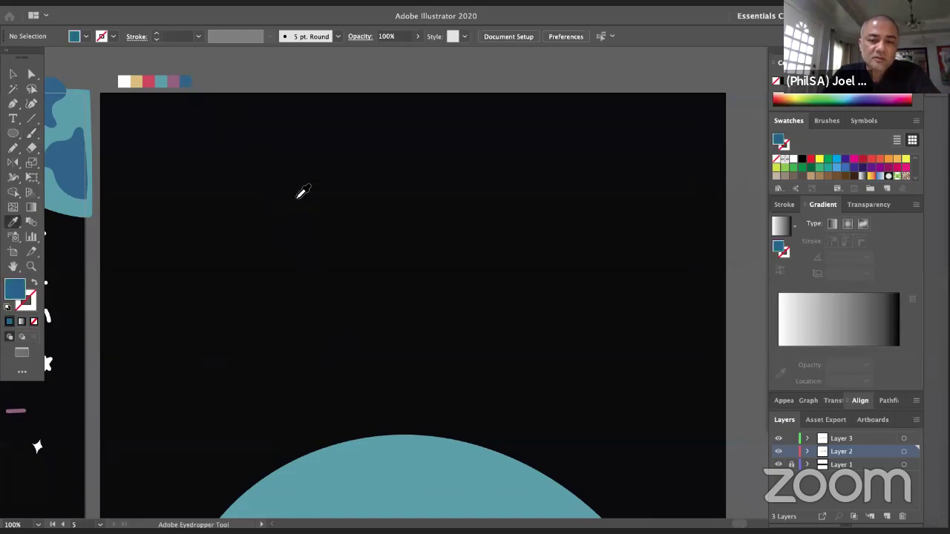
pyautogui.scroll(-10, 395, 259)
pyautogui.hscroll(3, 390, 242)
pyautogui.press('b')
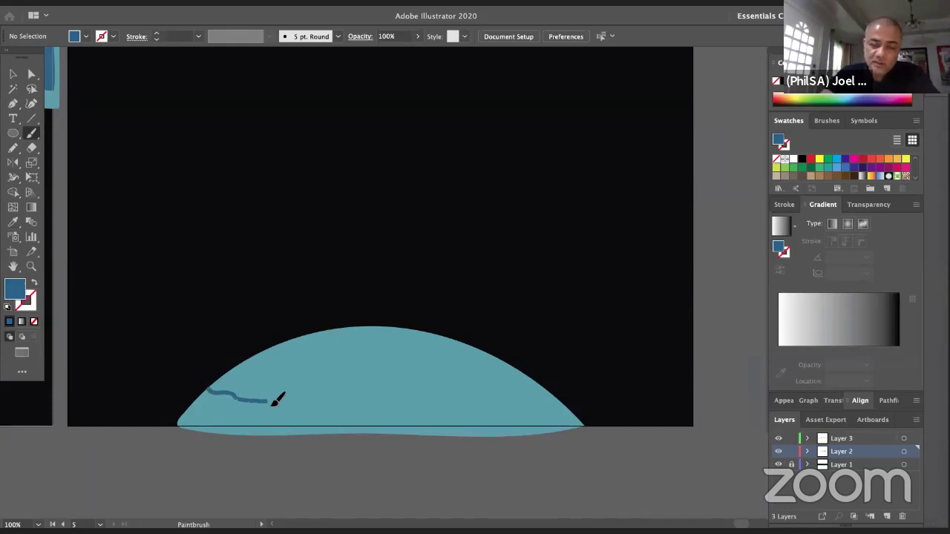
# Paint a closed wavy landmass over the dome's lower-left corner and turn it into a solid blue shape
pyautogui.hotkey('ctrl', 'z')
pyautogui.moveTo(214, 386)
pyautogui.mouseDown()
pyautogui.moveTo(248, 392)
pyautogui.moveTo(267, 412)
pyautogui.mouseUp()
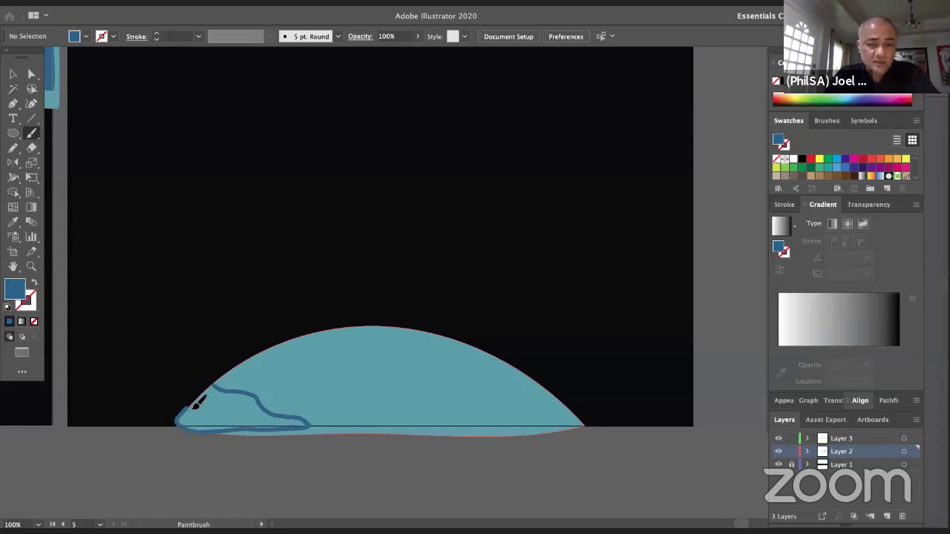
pyautogui.hotkey('shift', 'x')
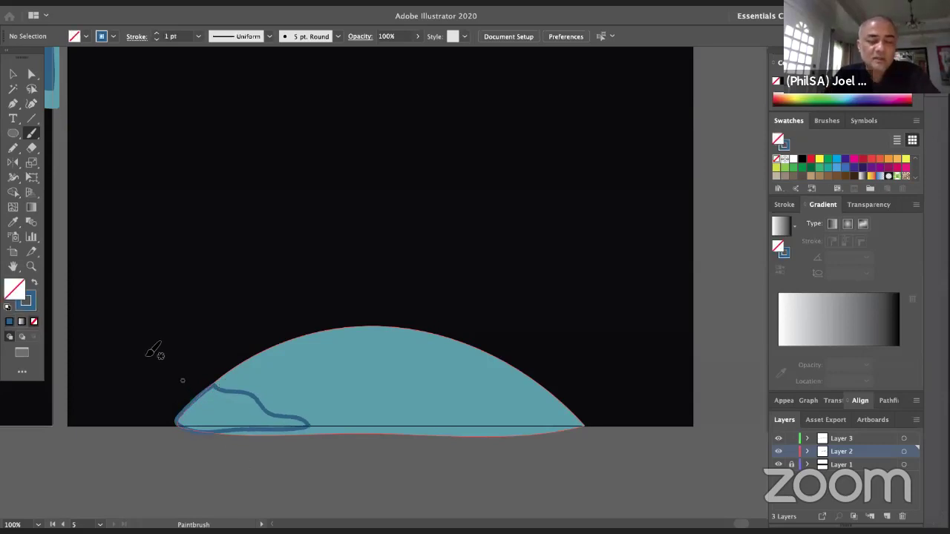
pyautogui.click(34, 285)
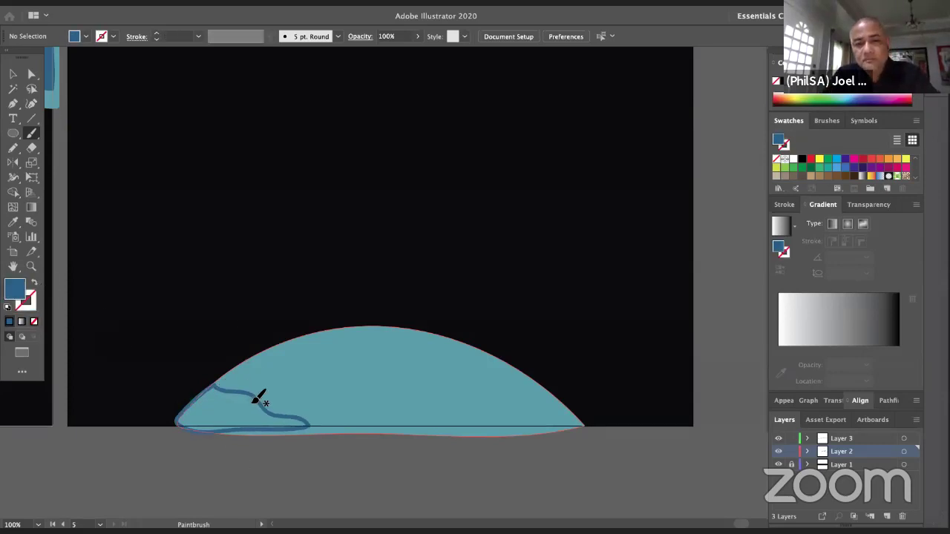
pyautogui.hotkey('shift', 'x')
pyautogui.click(34, 285)
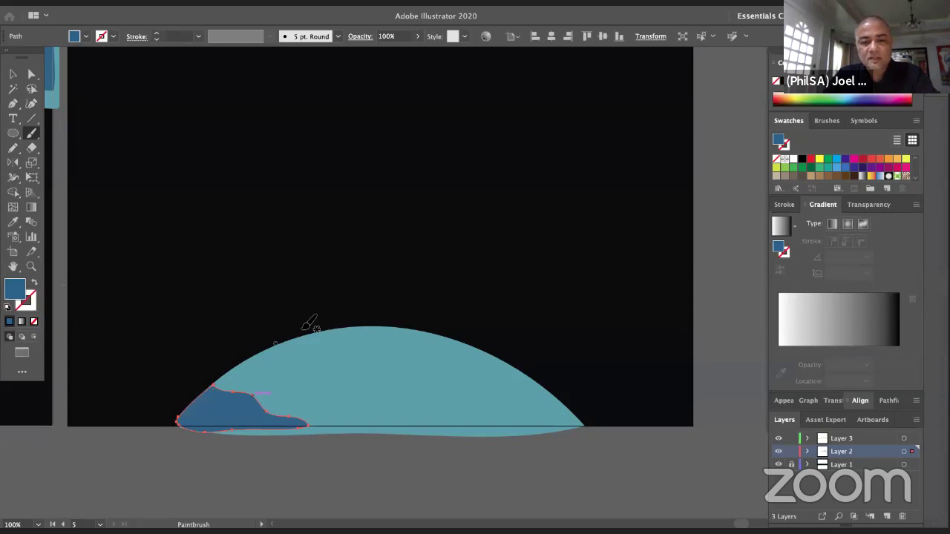
pyautogui.keyDown('super'); pyautogui.click(319, 306); pyautogui.keyUp('super')
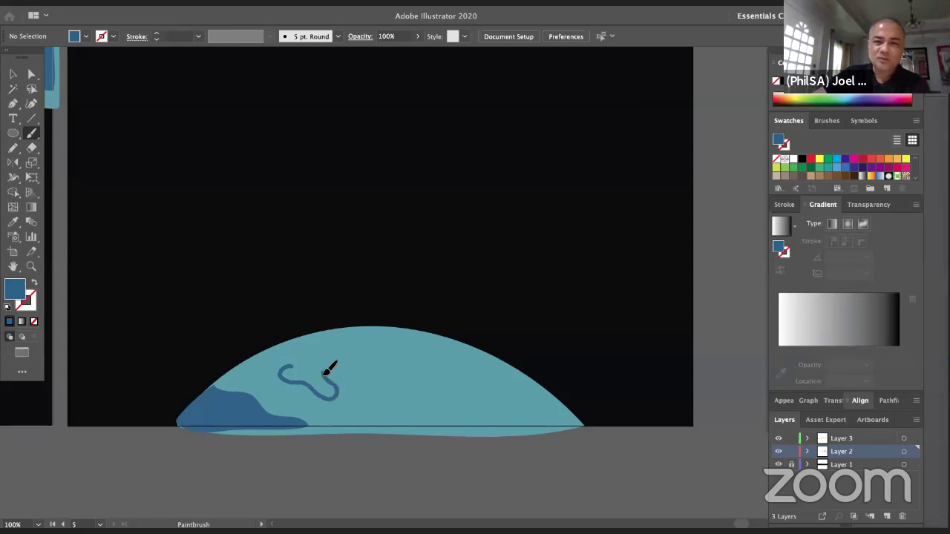
# Paint a closed bean-shaped island on the dome's left half and turn it into a solid blue shape
pyautogui.moveTo(299, 364); pyautogui.dragTo(299, 365)
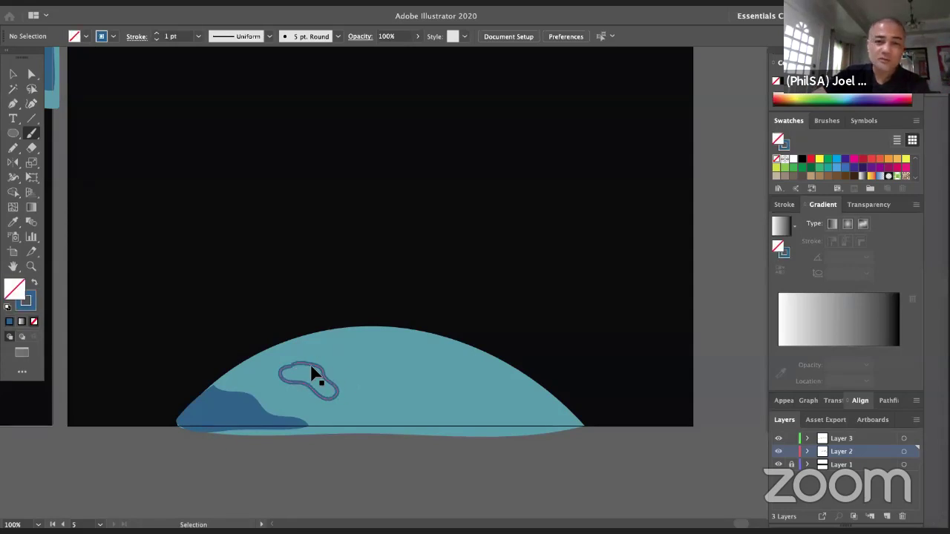
pyautogui.click(34, 283)
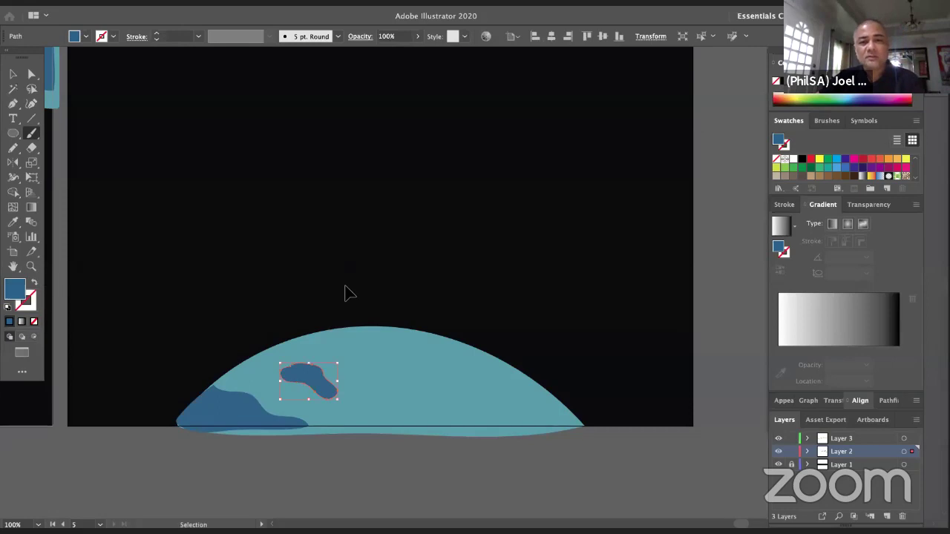
pyautogui.hotkey('ctrl', 'shift', 'a')
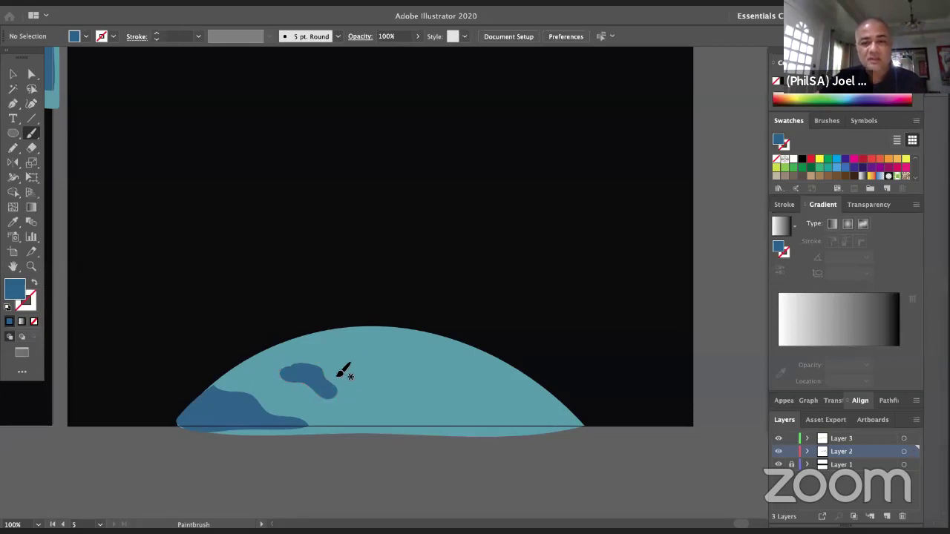
# Paint a tiny dot and a small oval beside the bean-shaped island and fill both solid blue
pyautogui.moveTo(339, 374); pyautogui.dragTo(339, 374)
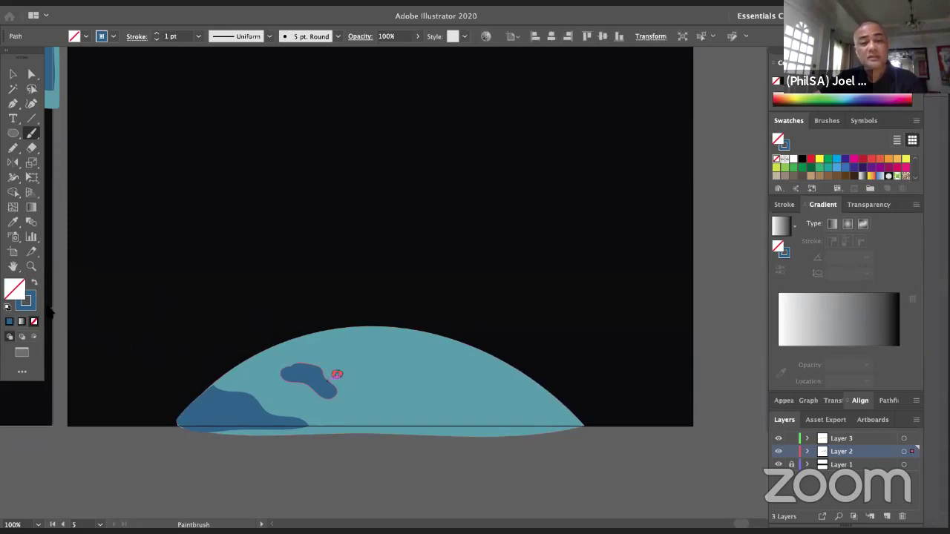
pyautogui.click(34, 282)
pyautogui.hotkey('ctrl', 'shift', 'a')
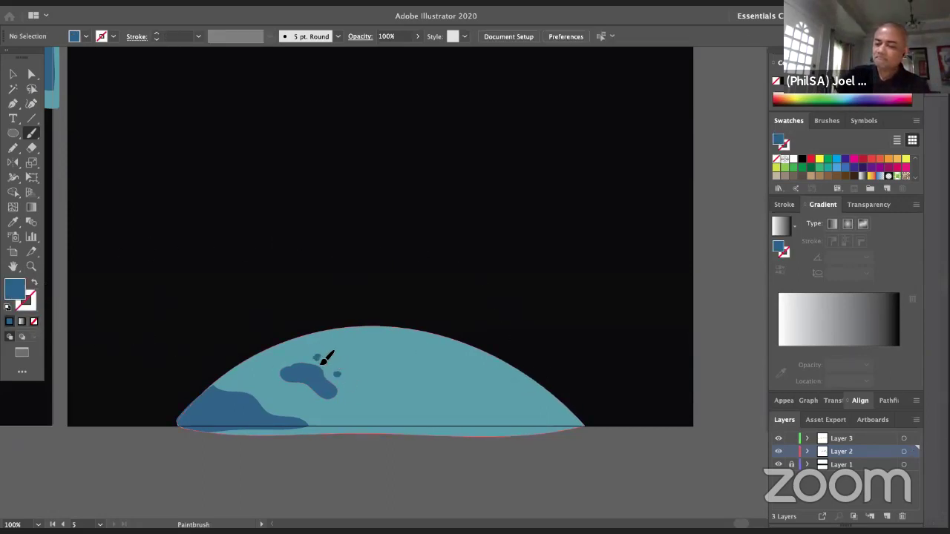
pyautogui.moveTo(327, 354)
pyautogui.mouseDown()
pyautogui.moveTo(338, 360)
pyautogui.moveTo(328, 354)
pyautogui.mouseUp()
pyautogui.click(34, 283)
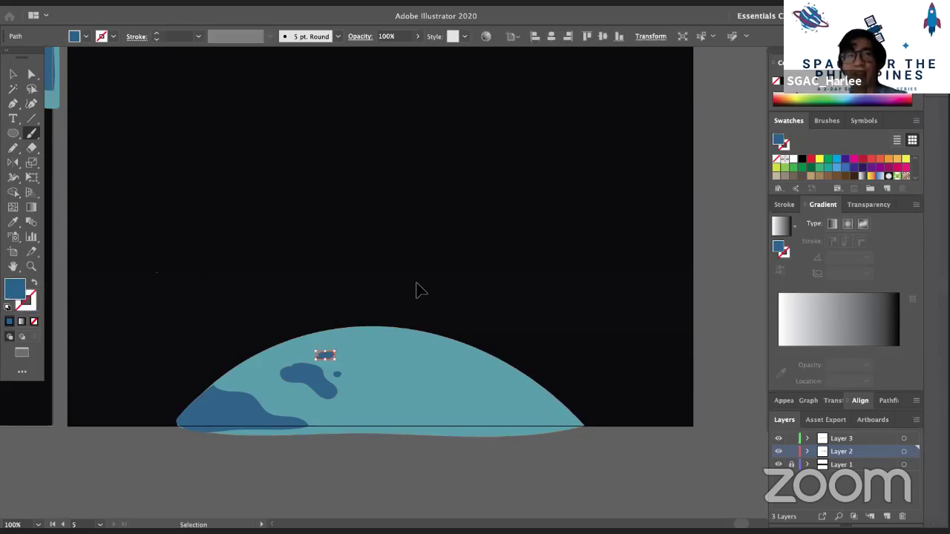
pyautogui.hotkey('ctrl', 'shift', 'a')
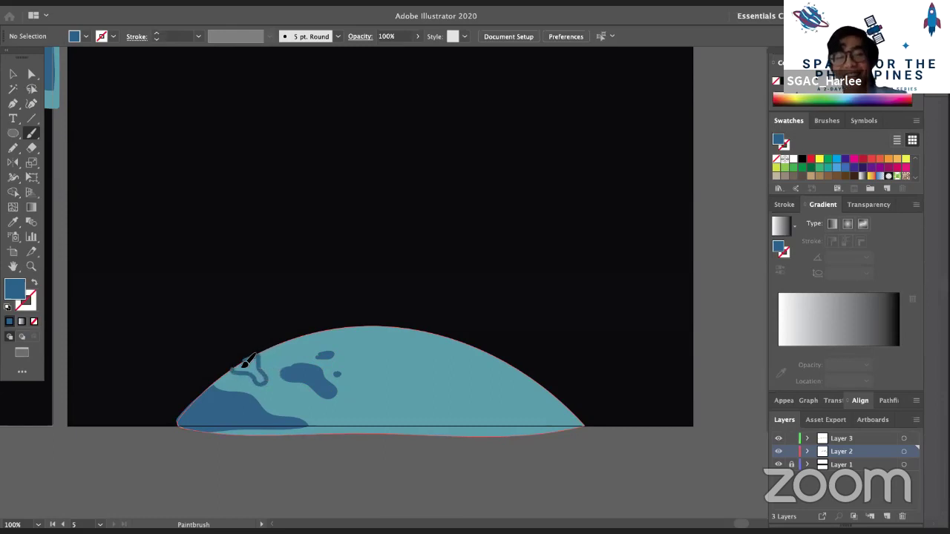
# Paint a small landmass against the dome's upper-left edge and fill it solid blue
pyautogui.moveTo(250, 367); pyautogui.dragTo(263, 378)
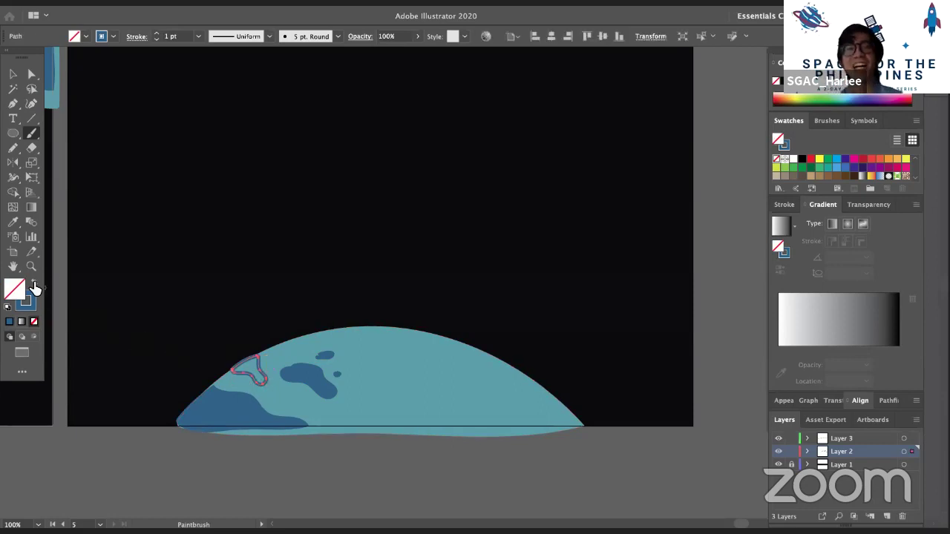
pyautogui.click(34, 283)
pyautogui.keyDown('ctrl'); pyautogui.click(235, 438); pyautogui.keyUp('ctrl')
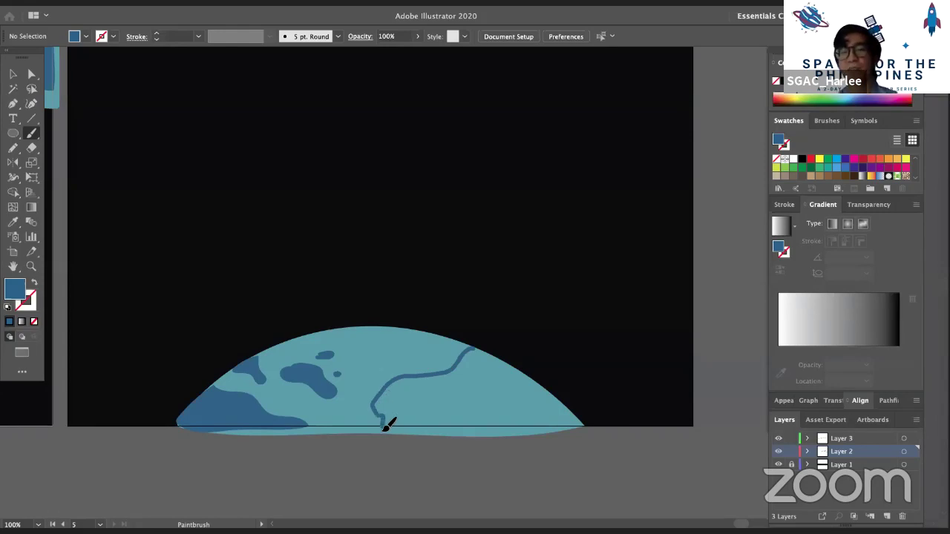
# Outline a large landmass covering the dome's right side down to its base, and turn it into a solid blue shape
pyautogui.moveTo(428, 437); pyautogui.dragTo(544, 437)
pyautogui.moveTo(575, 409); pyautogui.dragTo(466, 349)
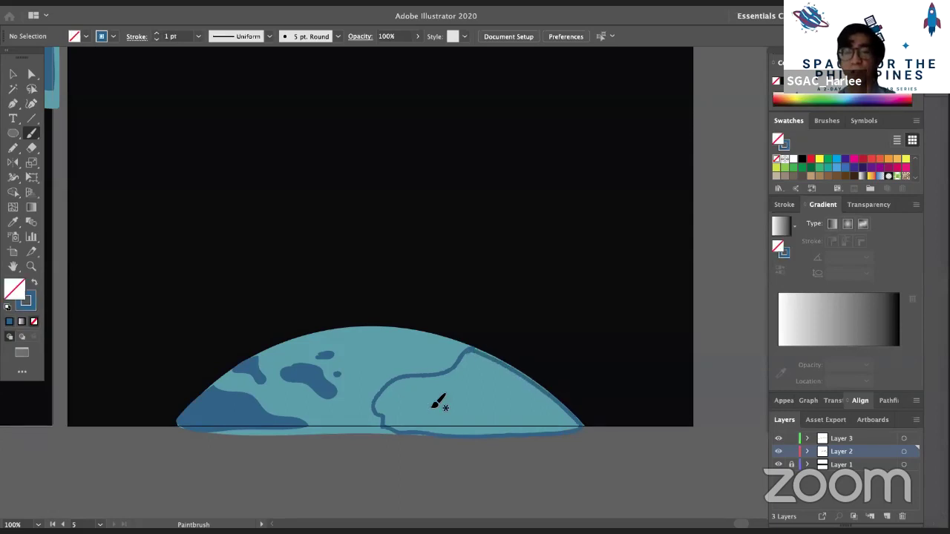
pyautogui.click(35, 285)
pyautogui.keyDown('super'); pyautogui.click(450, 369); pyautogui.keyUp('super')
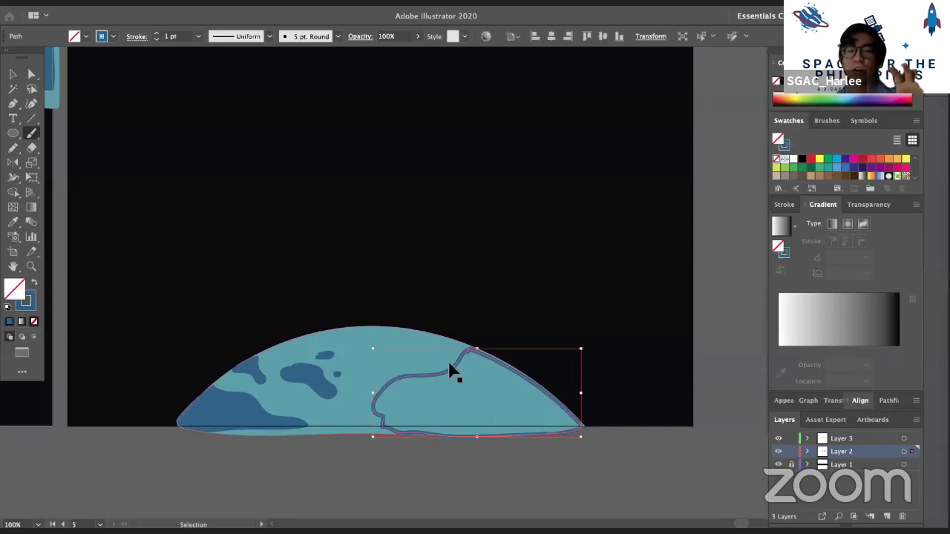
pyautogui.click(34, 284)
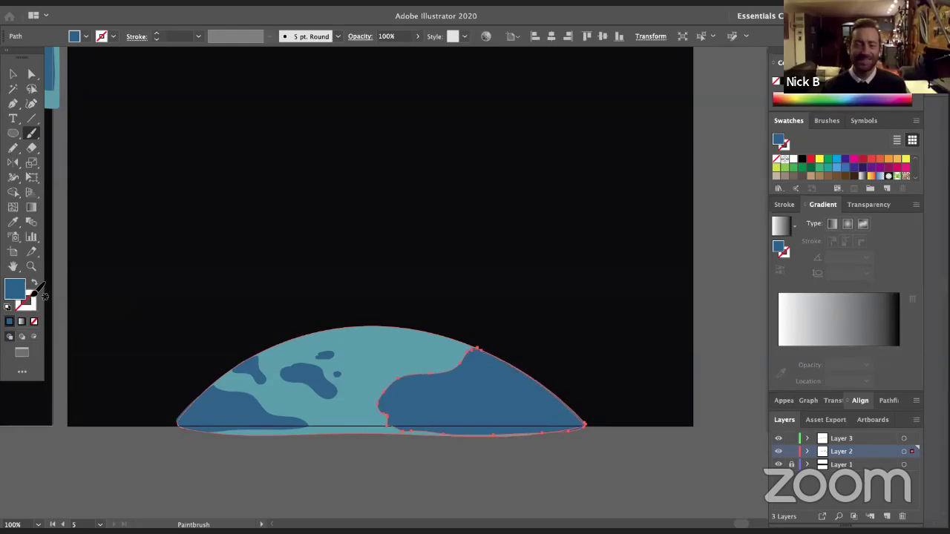
pyautogui.keyDown('super'); pyautogui.click(562, 470); pyautogui.keyUp('super')
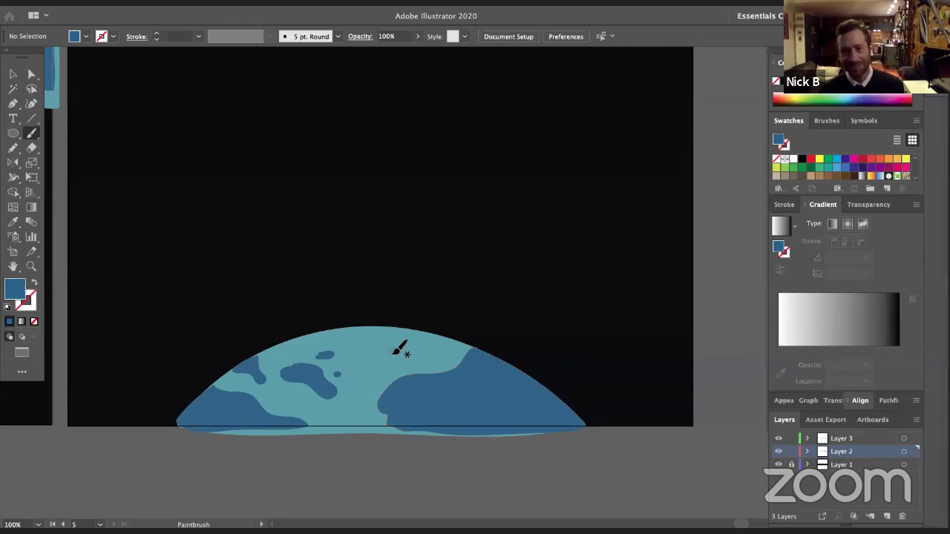
# Paint an island and a dot near the dome's top plus a patch at its base centre, filling the island and patch solid blue
pyautogui.moveTo(394, 354)
pyautogui.mouseDown()
pyautogui.moveTo(383, 345)
pyautogui.moveTo(374, 355)
pyautogui.moveTo(405, 360)
pyautogui.moveTo(394, 341)
pyautogui.moveTo(408, 359)
pyautogui.mouseUp()
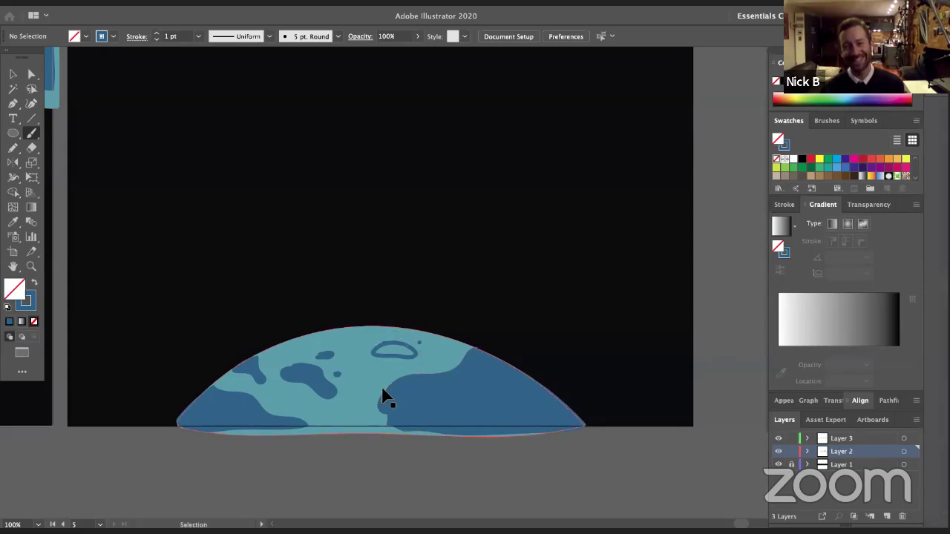
pyautogui.moveTo(333, 431)
pyautogui.mouseDown()
pyautogui.moveTo(357, 422)
pyautogui.moveTo(360, 438)
pyautogui.mouseUp()
pyautogui.click(35, 284)
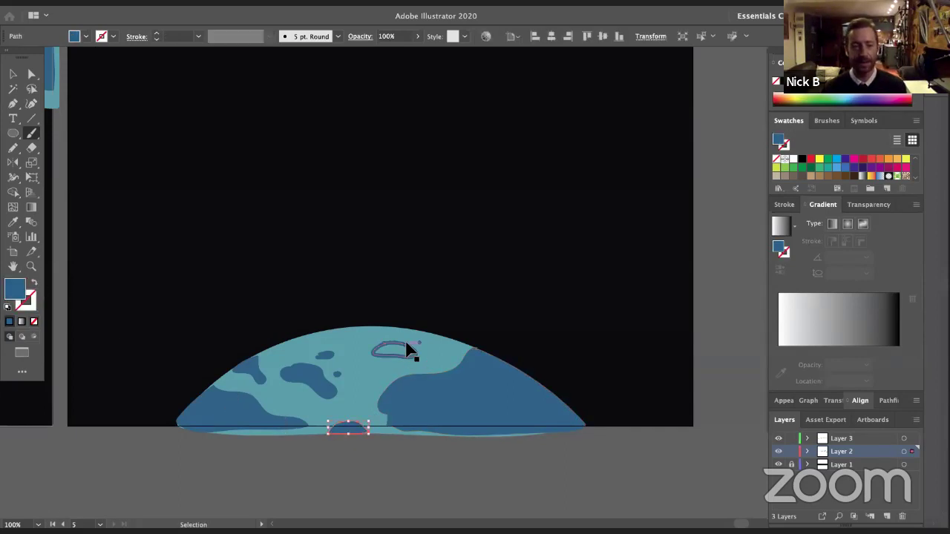
pyautogui.click(412, 346)
pyautogui.click(35, 283)
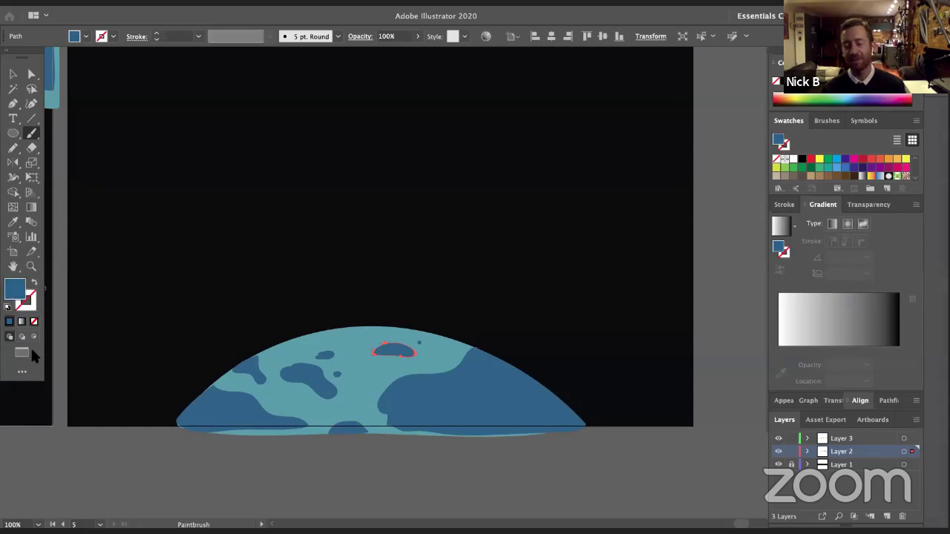
pyautogui.keyDown('ctrl'); pyautogui.click(271, 484); pyautogui.keyUp('ctrl')
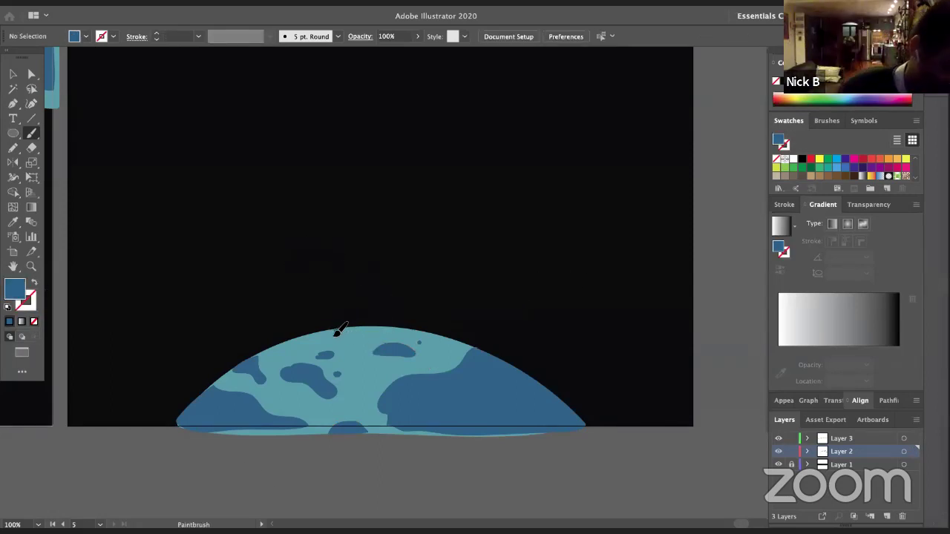
# Paint a thin landmass along the dome's top edge and turn it into a solid blue shape
pyautogui.moveTo(336, 334)
pyautogui.mouseDown()
pyautogui.moveTo(411, 336)
pyautogui.moveTo(339, 328)
pyautogui.mouseUp()
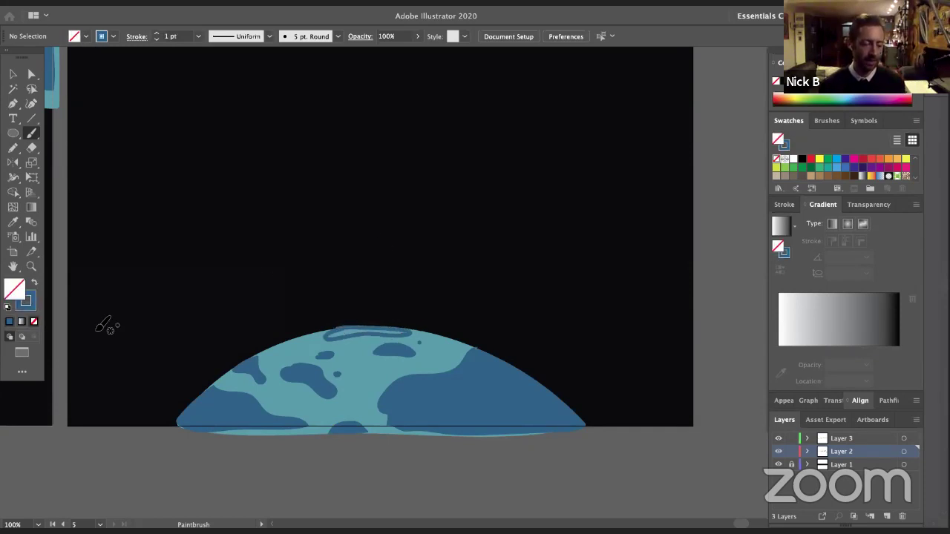
pyautogui.press('v')
pyautogui.click(386, 336)
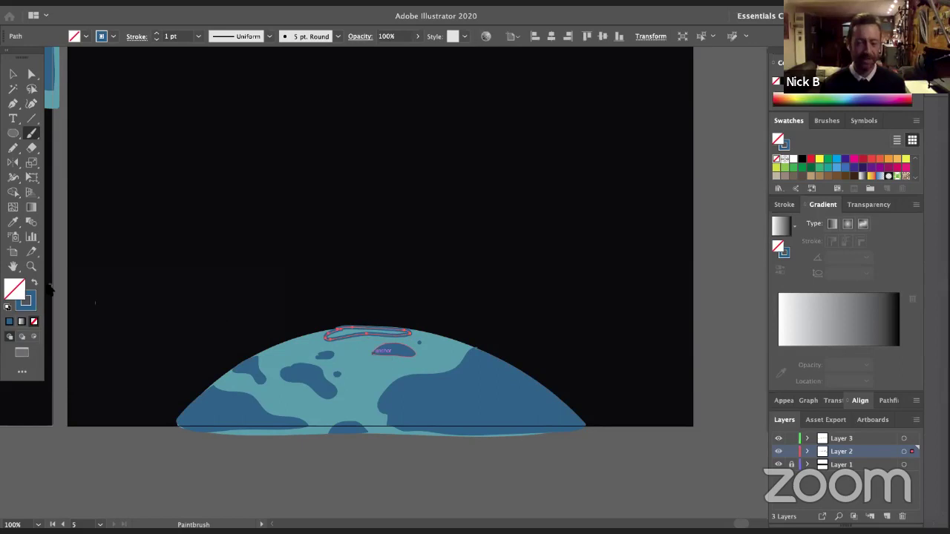
pyautogui.click(34, 284)
pyautogui.click(346, 472)
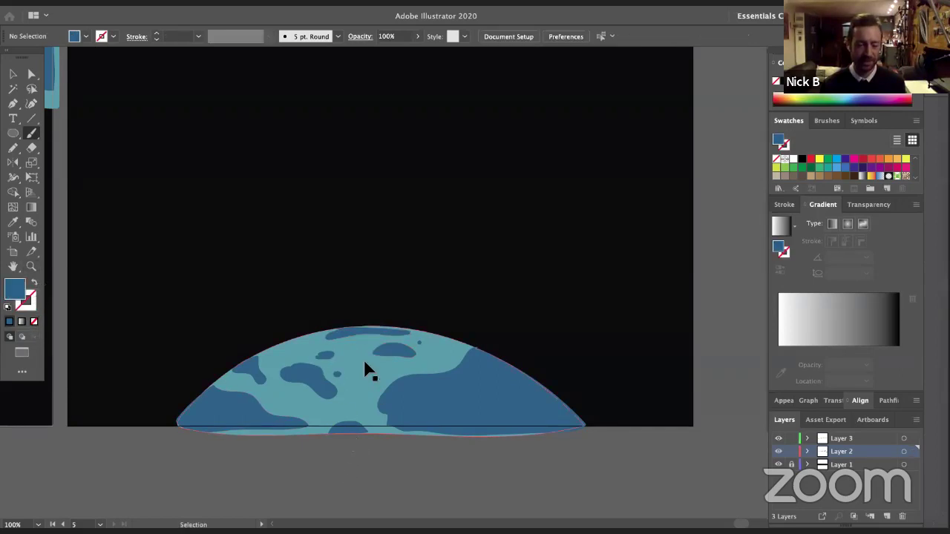
# Nudge the upper island and its dot lower and the top-edge landmass slightly higher, and fill the dot solid blue
pyautogui.moveTo(393, 360)
pyautogui.mouseDown()
pyautogui.moveTo(386, 366)
pyautogui.moveTo(393, 364)
pyautogui.mouseUp()
pyautogui.click(420, 343)
pyautogui.press('b')
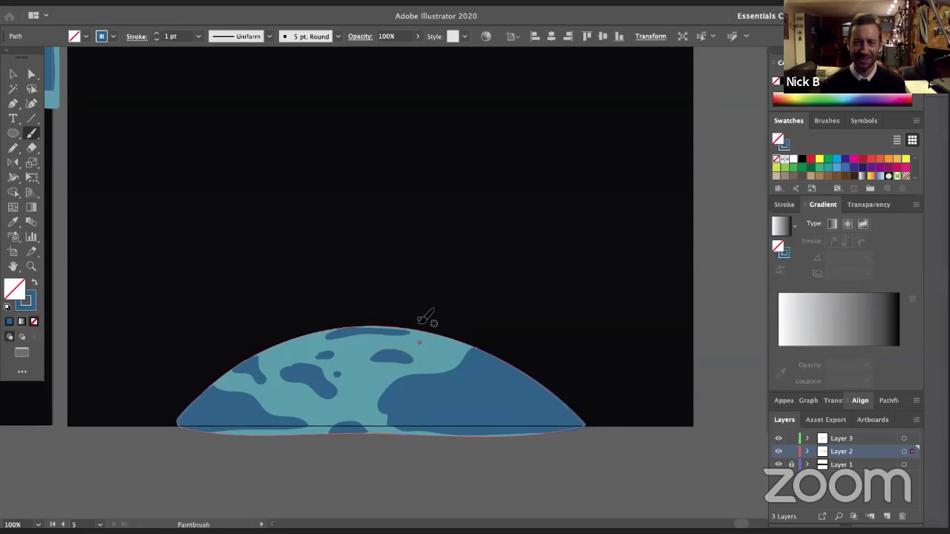
pyautogui.press('v')
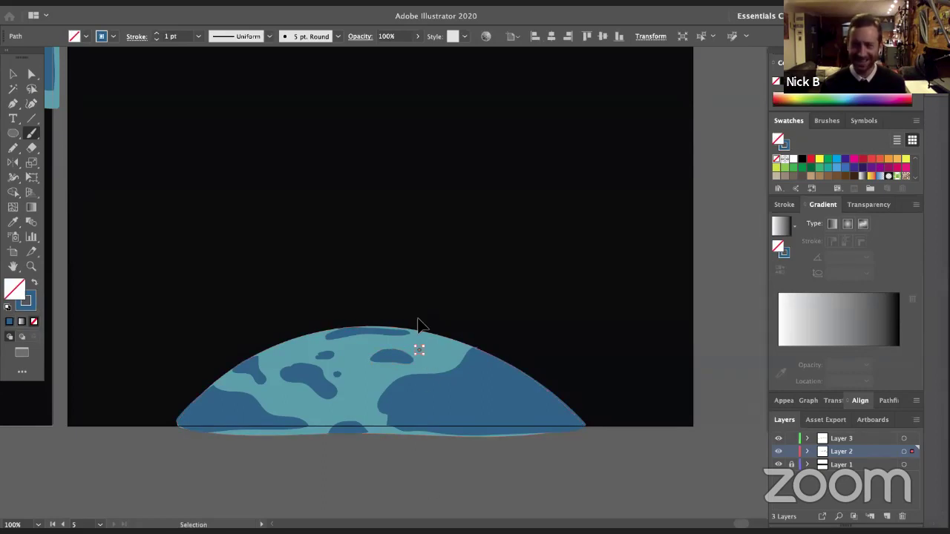
pyautogui.click(422, 394)
pyautogui.click(361, 335)
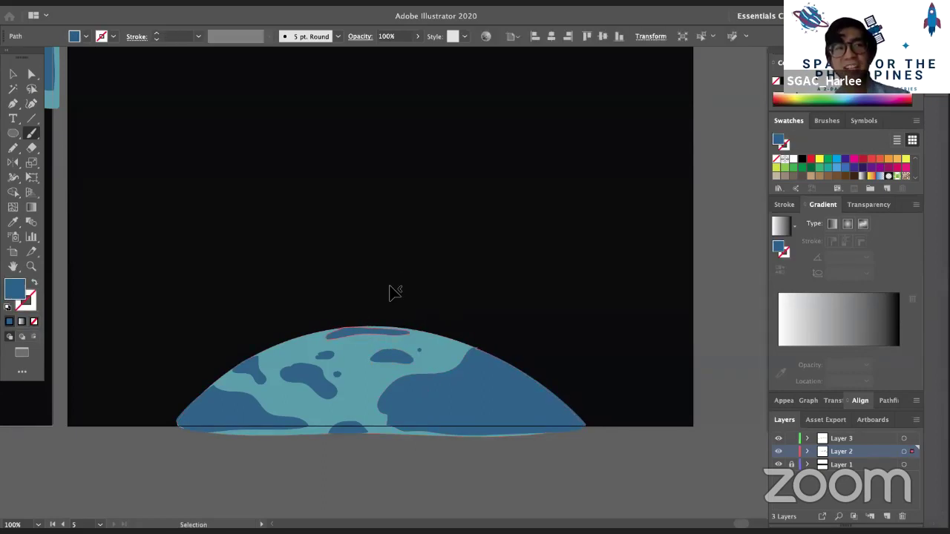
pyautogui.click(404, 497)
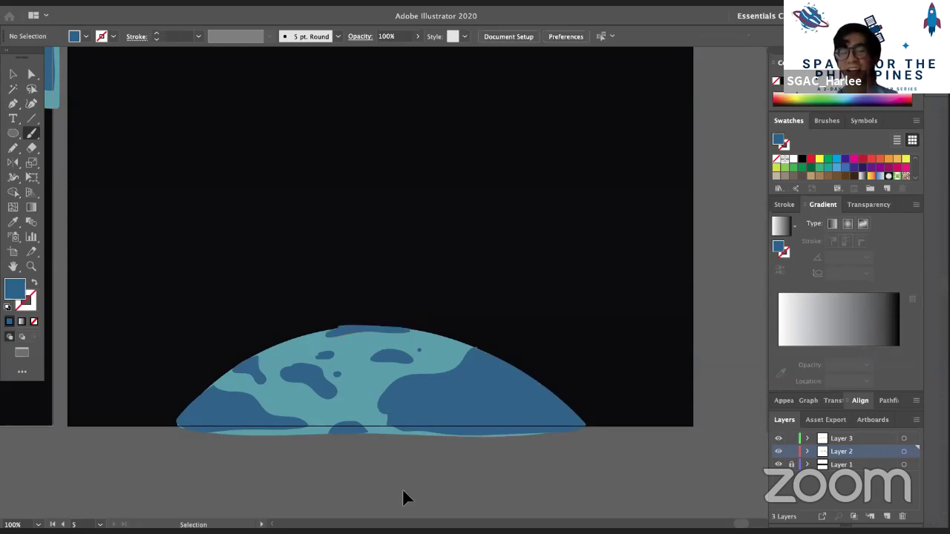
# Sample white from the palette row above the artboard and activate the Paintbrush for painting at the dome's top
pyautogui.press('b')
pyautogui.moveTo(215, 215); pyautogui.dragTo(226, 295)
pyautogui.moveTo(264, 257); pyautogui.dragTo(242, 244)
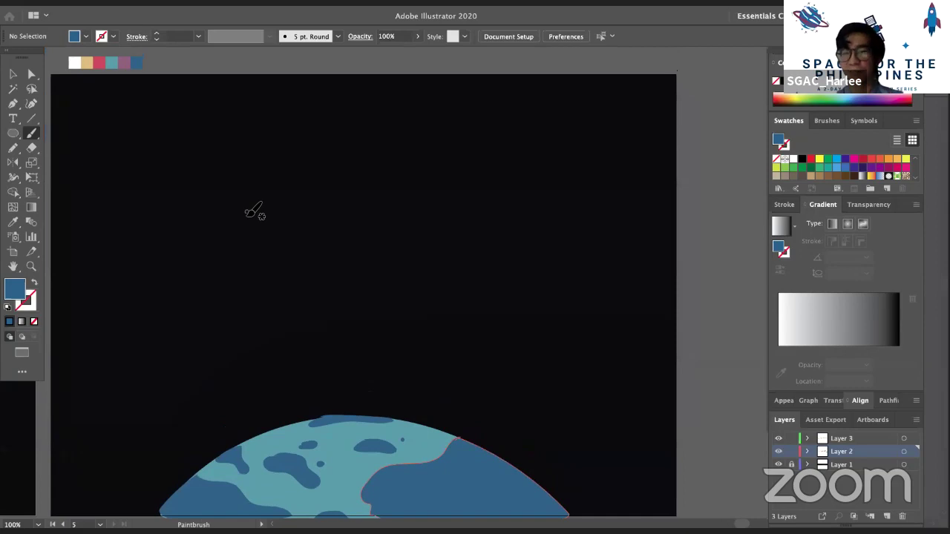
pyautogui.press('i')
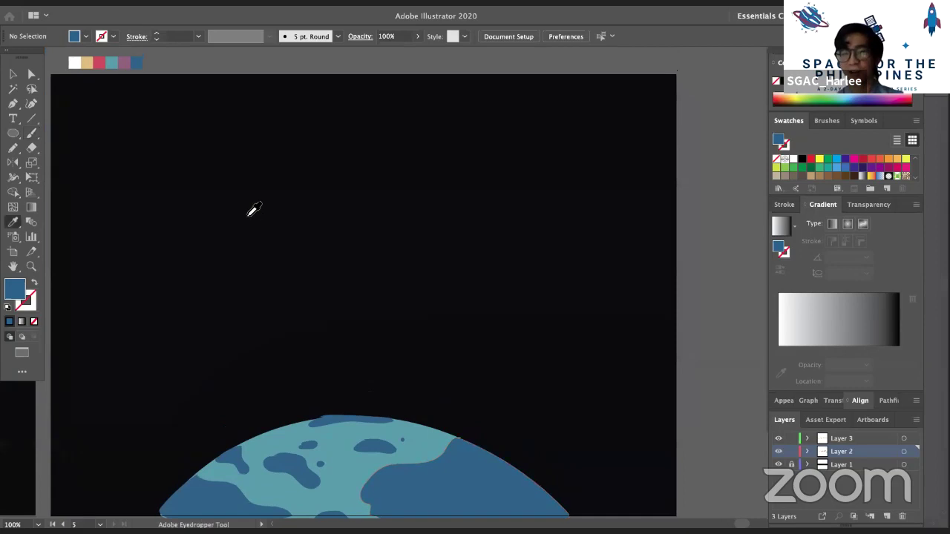
pyautogui.click(74, 63)
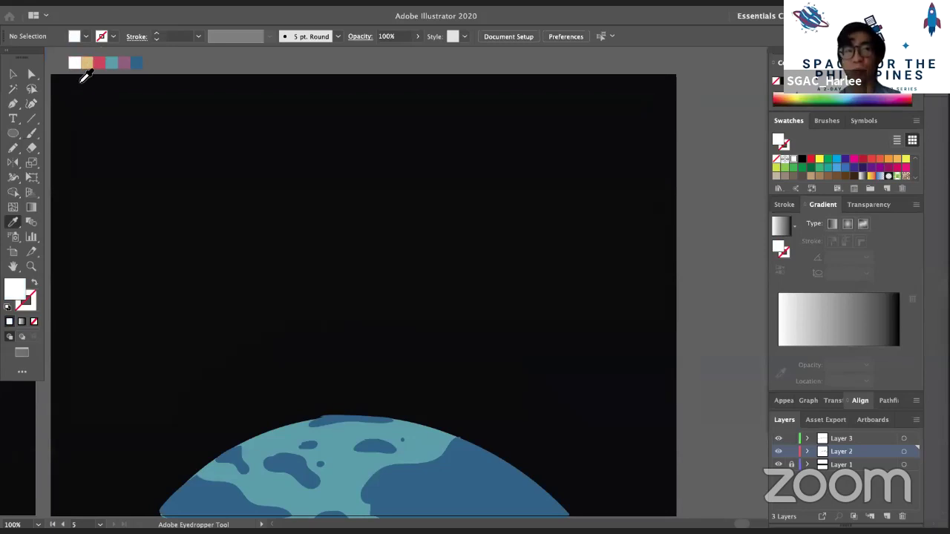
pyautogui.click(13, 104)
pyautogui.click(32, 133)
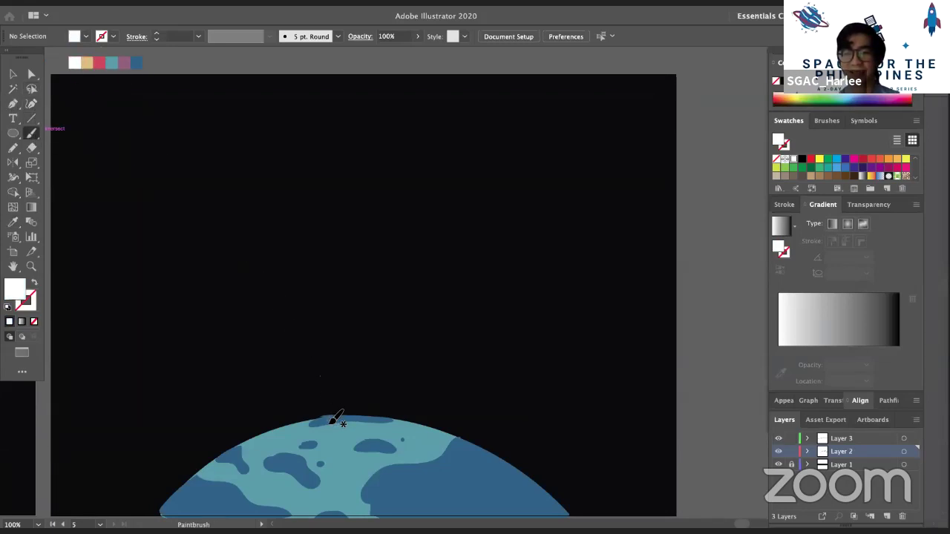
pyautogui.moveTo(331, 422)
pyautogui.mouseDown()
pyautogui.moveTo(327, 380)
pyautogui.moveTo(340, 420)
pyautogui.mouseUp()
pyautogui.press('super+z')
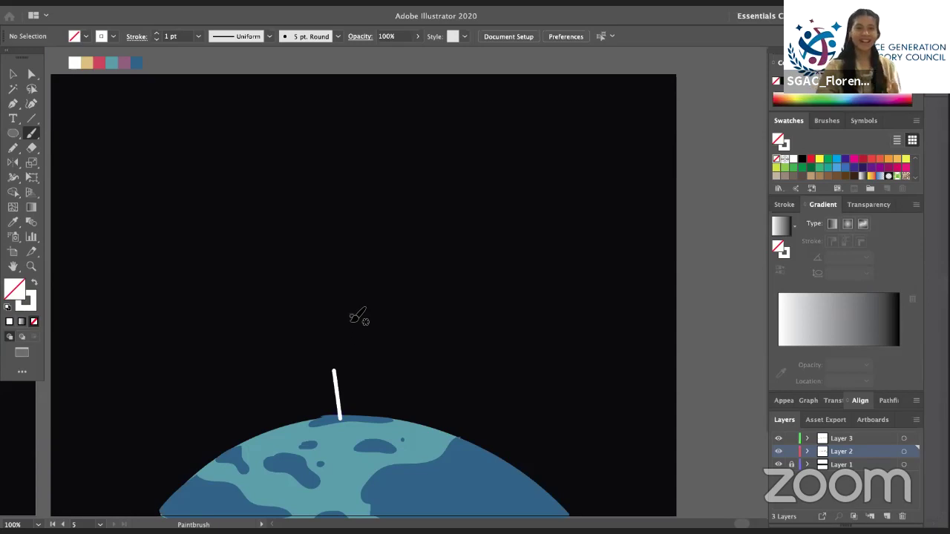
pyautogui.press('super+z')
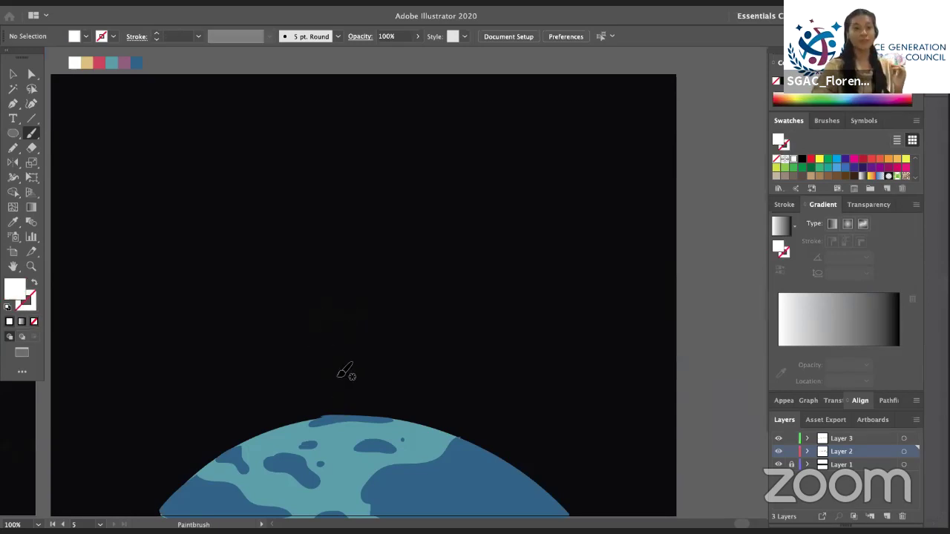
# Paint a slightly tilted white pole on the dome's top with a triangular pennant at its upper end, filling the pennant solid white
pyautogui.moveTo(336, 362); pyautogui.dragTo(345, 418)
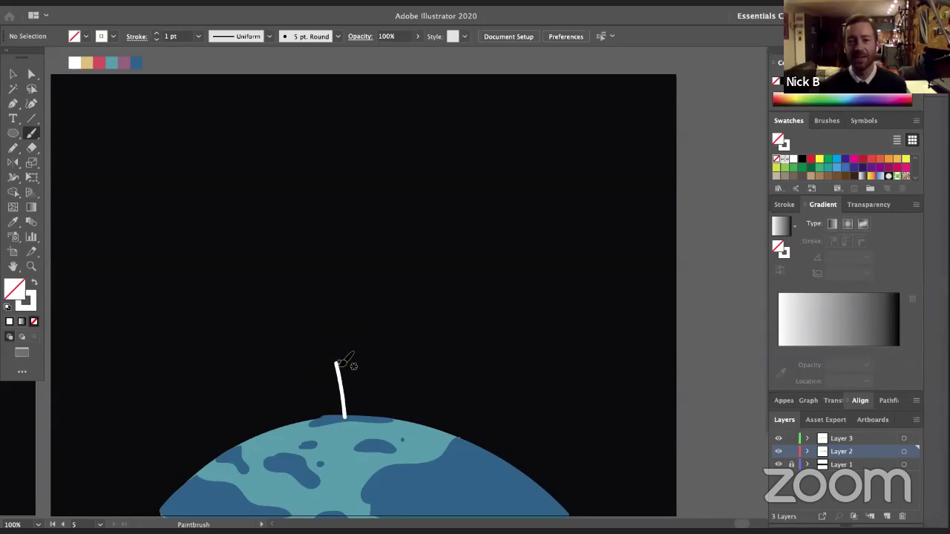
pyautogui.moveTo(338, 363)
pyautogui.mouseDown()
pyautogui.moveTo(362, 379)
pyautogui.moveTo(346, 394)
pyautogui.moveTo(336, 363)
pyautogui.mouseUp()
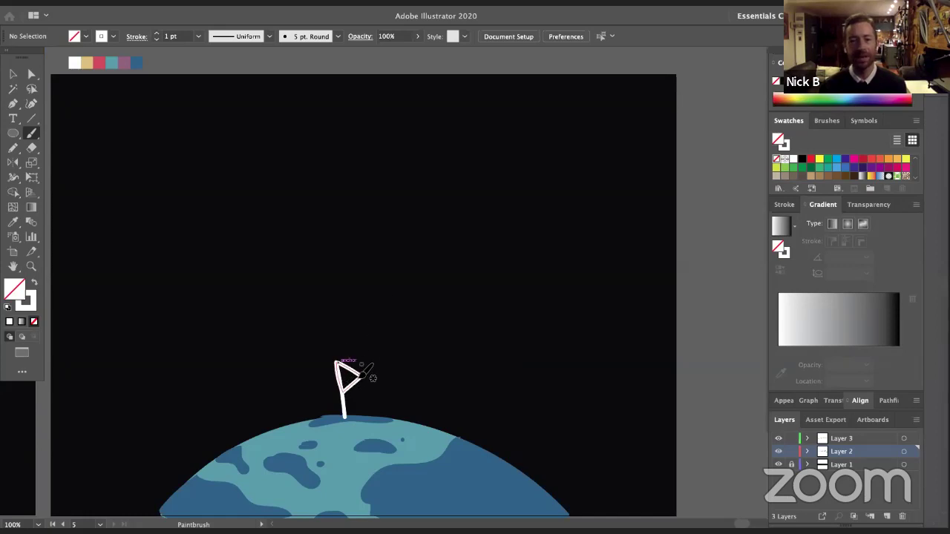
pyautogui.click(35, 283)
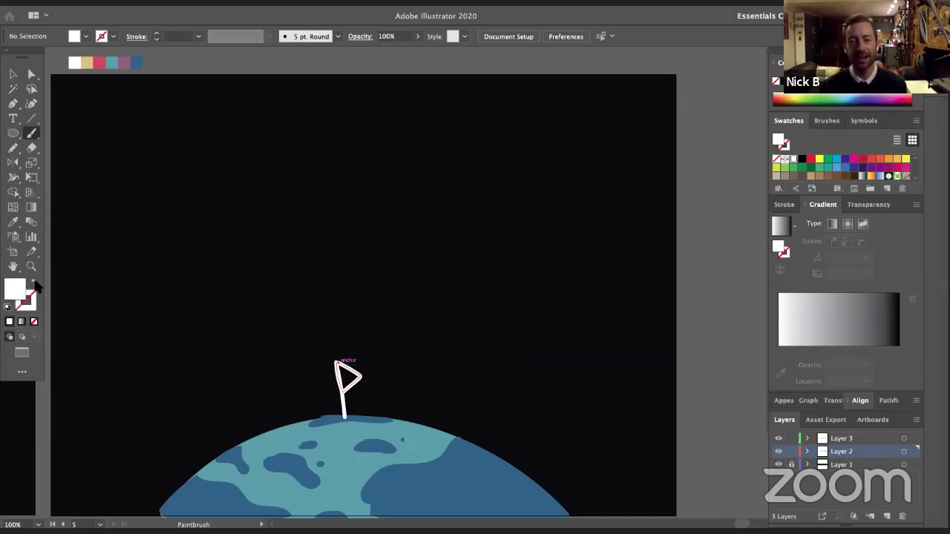
pyautogui.click(35, 282)
pyautogui.keyDown('super'); pyautogui.click(354, 373); pyautogui.keyUp('super')
pyautogui.click(35, 283)
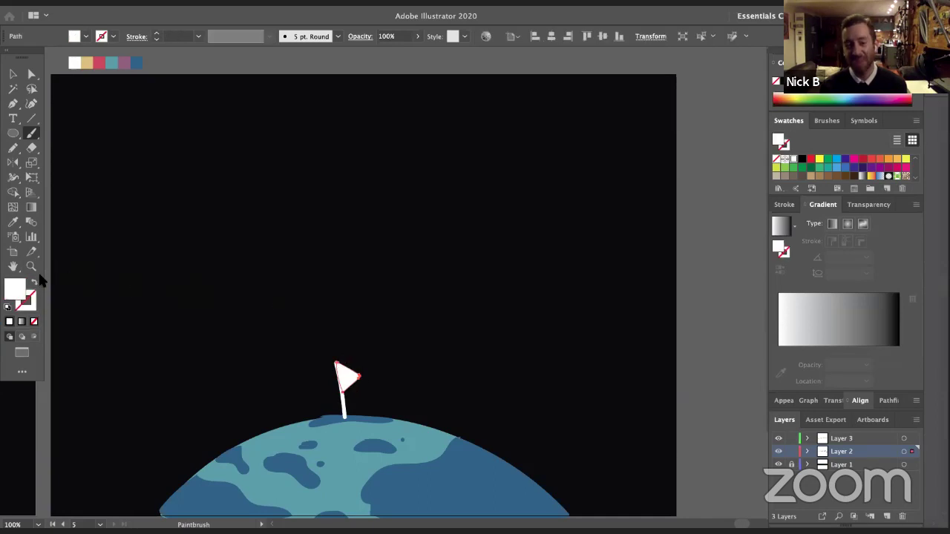
pyautogui.keyDown('super'); pyautogui.click(146, 249); pyautogui.keyUp('super')
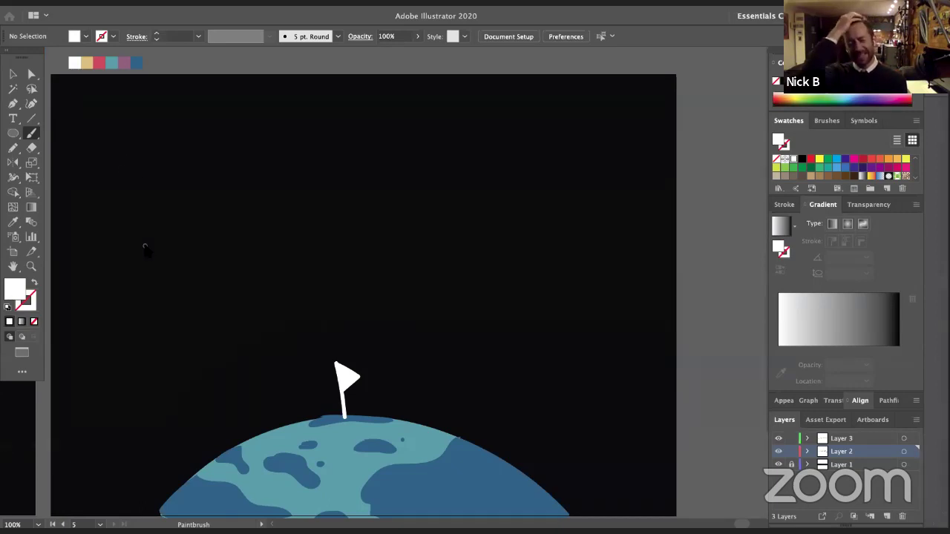
pyautogui.press('Tab')
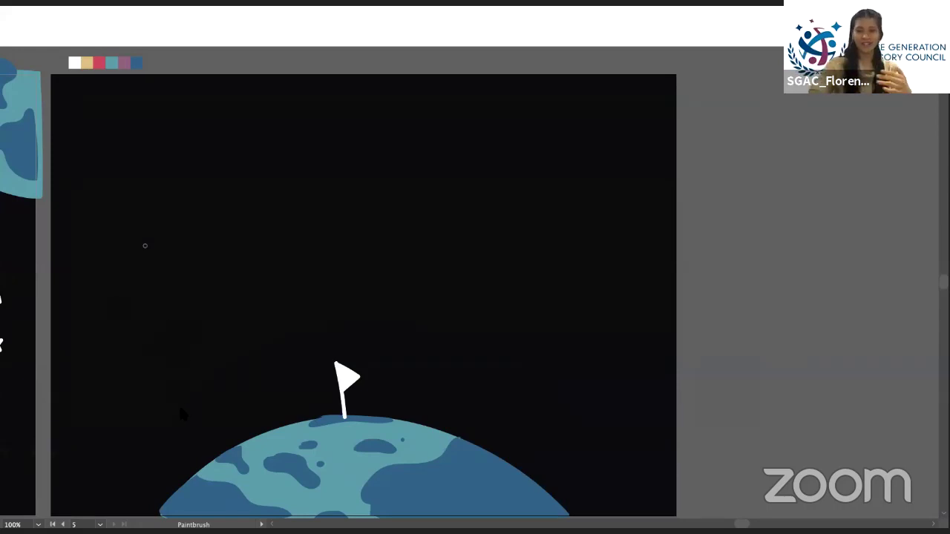
pyautogui.press('Tab')
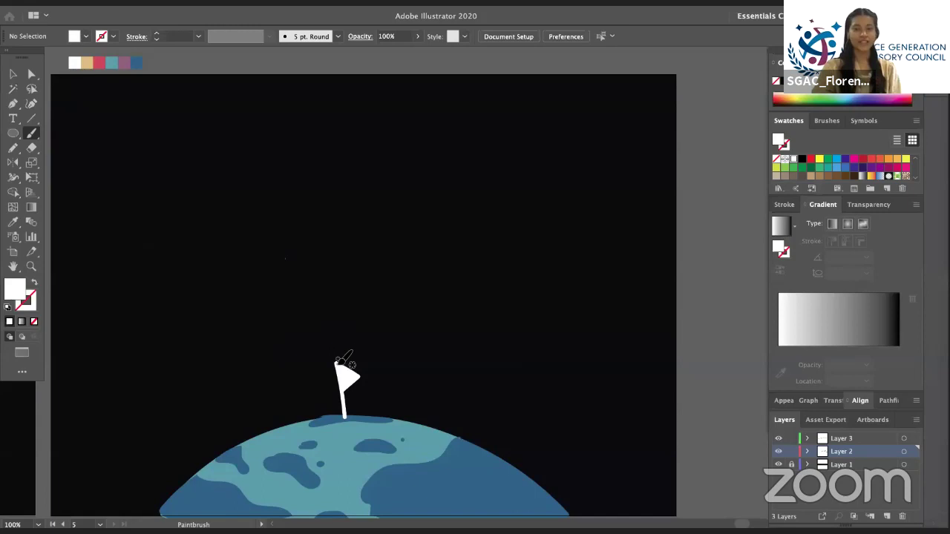
# Outline the flag's upper band along the pennant's top edge and turn it into a solid blue shape with colour 0138a8
pyautogui.moveTo(338, 362); pyautogui.dragTo(365, 360)
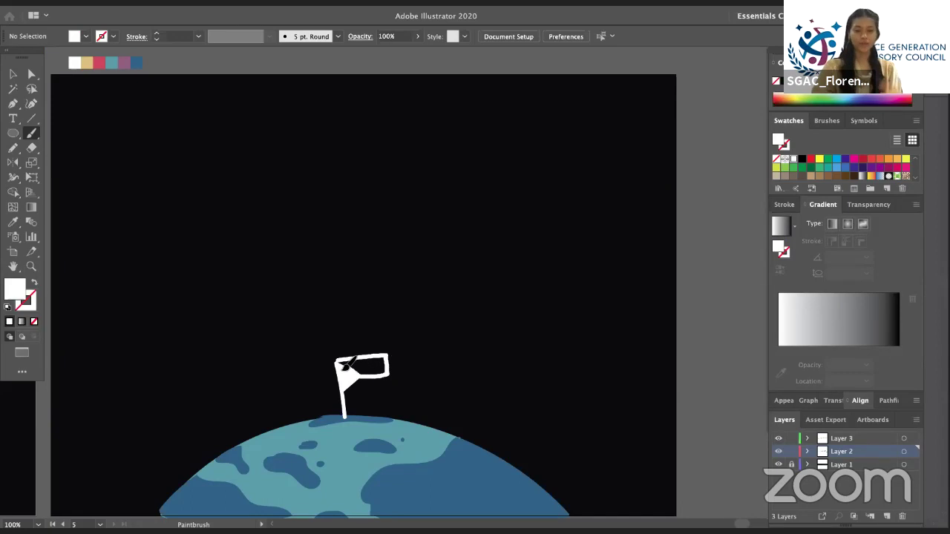
pyautogui.moveTo(341, 369); pyautogui.dragTo(339, 363)
pyautogui.keyDown('super'); pyautogui.click(388, 363); pyautogui.keyUp('super')
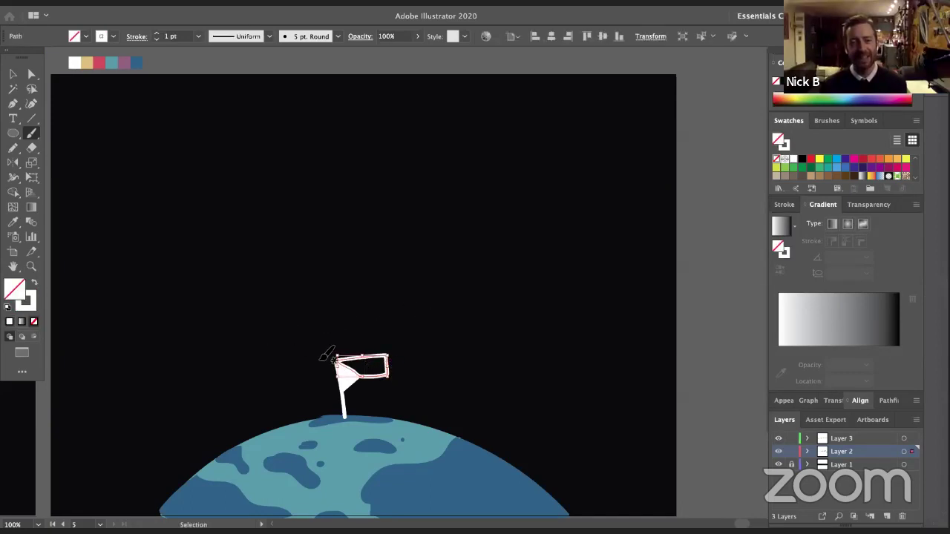
pyautogui.doubleClick(30, 301)
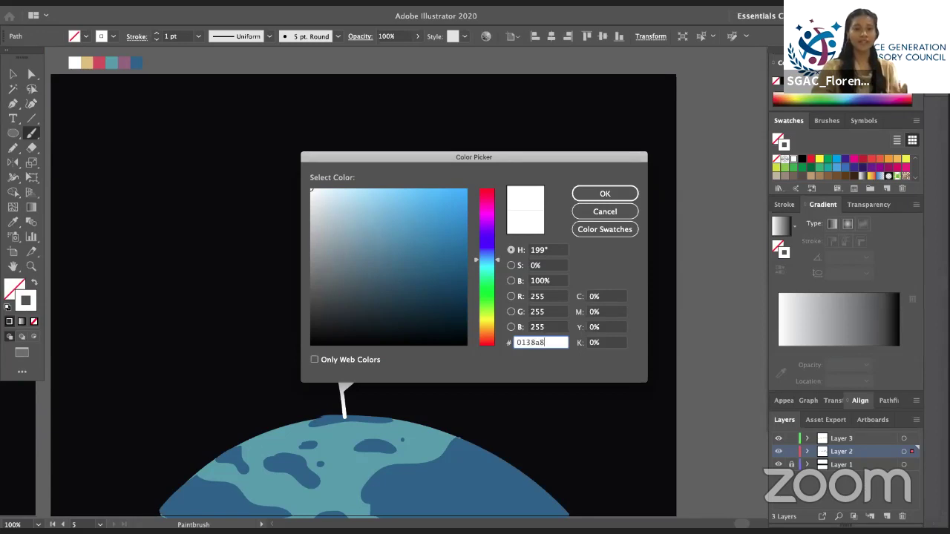
pyautogui.press('Return')
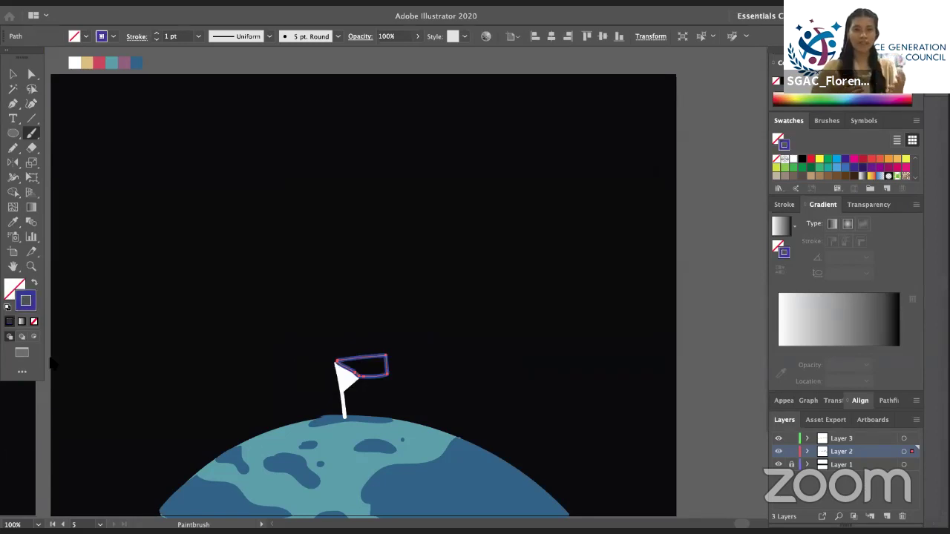
pyautogui.click(35, 283)
pyautogui.keyDown('ctrl'); pyautogui.click(397, 247); pyautogui.keyUp('ctrl')
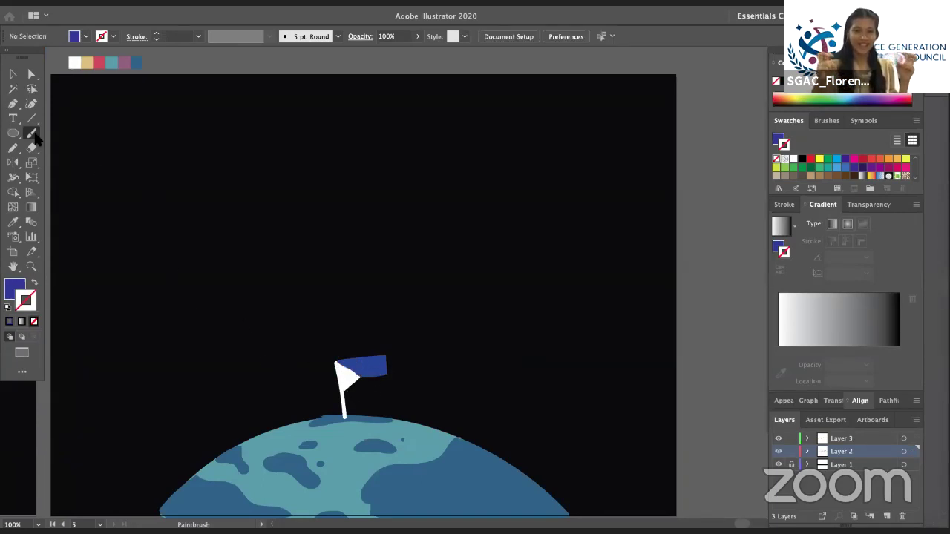
pyautogui.press('Tab')
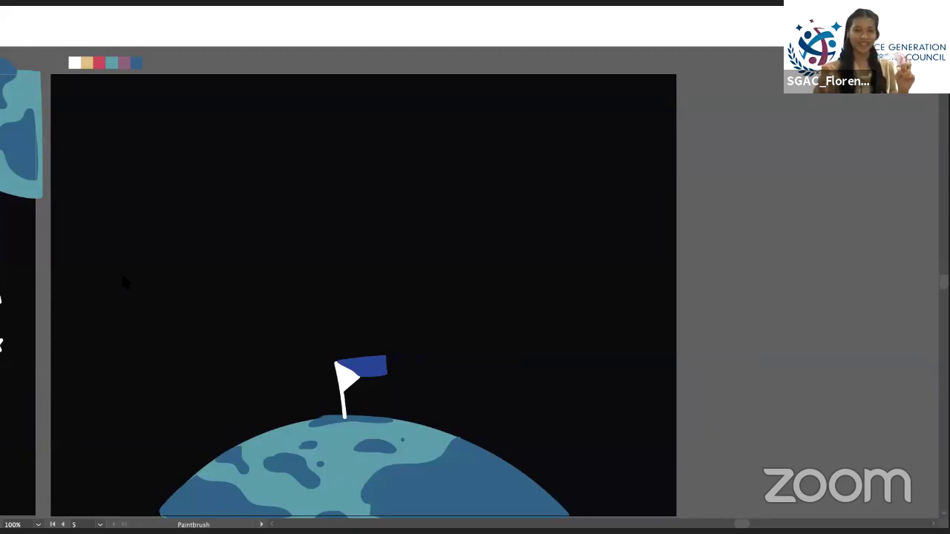
pyautogui.press('Tab')
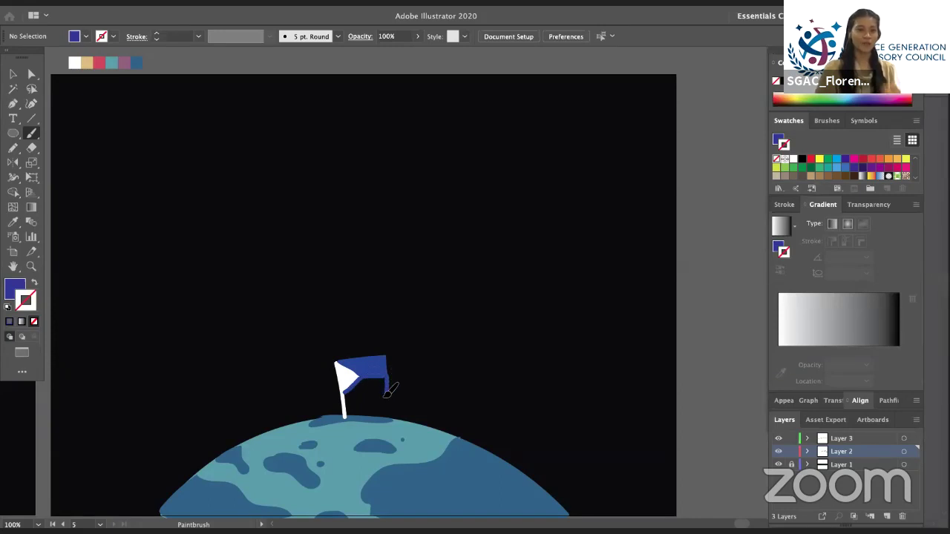
# Outline the flag's lower band beneath the blue one, make it solid red with colour ce1225, and nudge it up against the blue band
pyautogui.hotkey('shift', 'x')
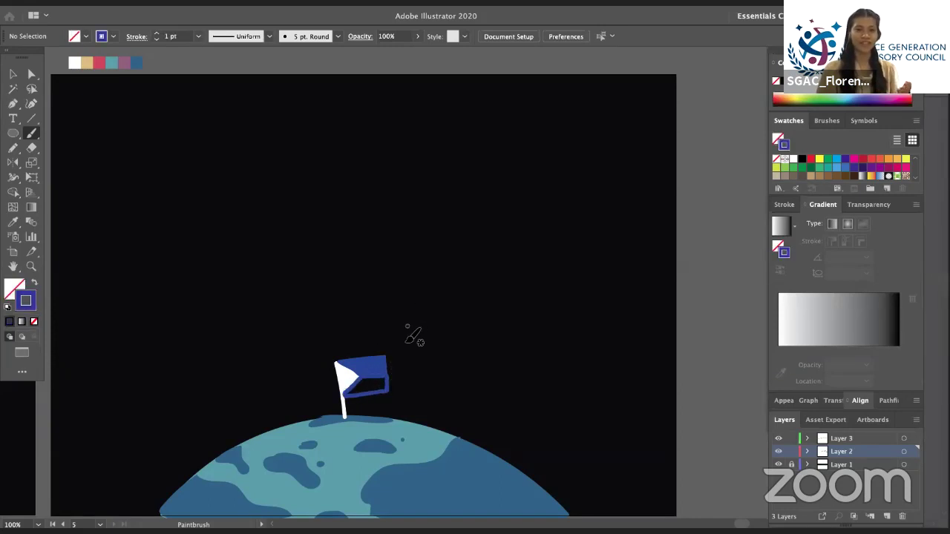
pyautogui.moveTo(386, 377); pyautogui.dragTo(389, 393)
pyautogui.doubleClick(25, 305)
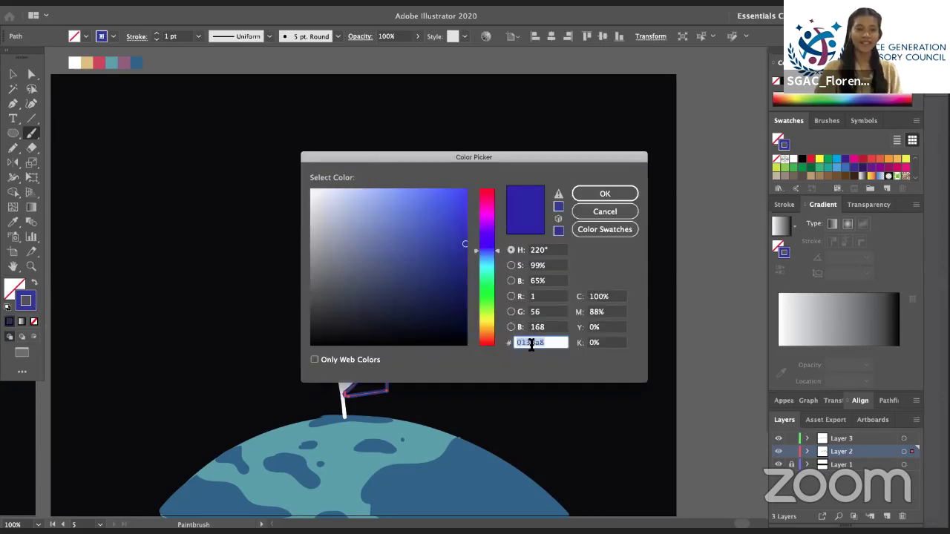
pyautogui.write('ce1')
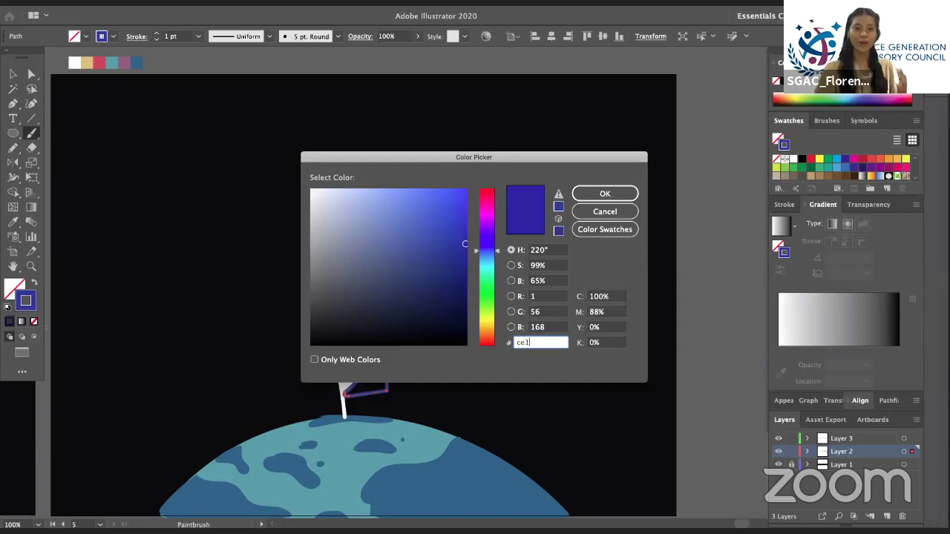
pyautogui.write('225')
pyautogui.press('Return')
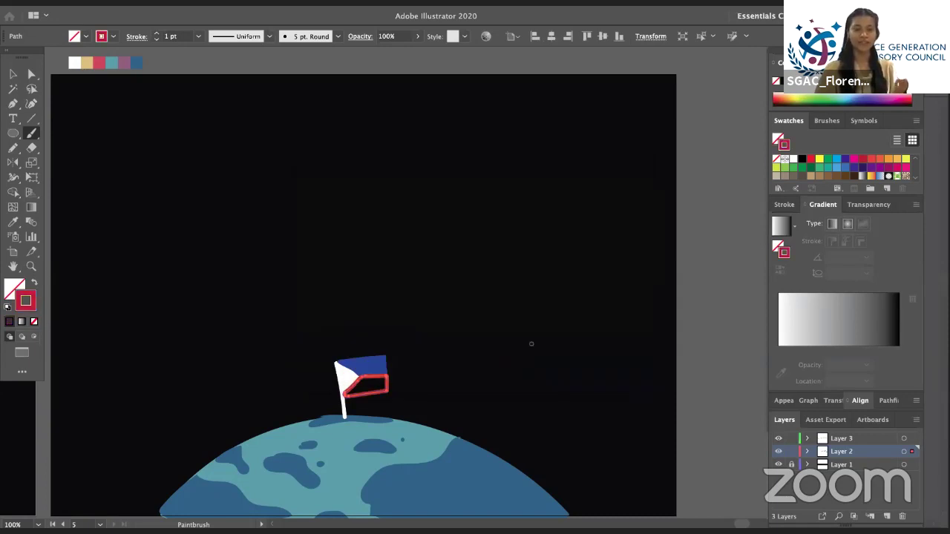
pyautogui.click(34, 283)
pyautogui.keyDown('super'); pyautogui.click(199, 375); pyautogui.keyUp('super')
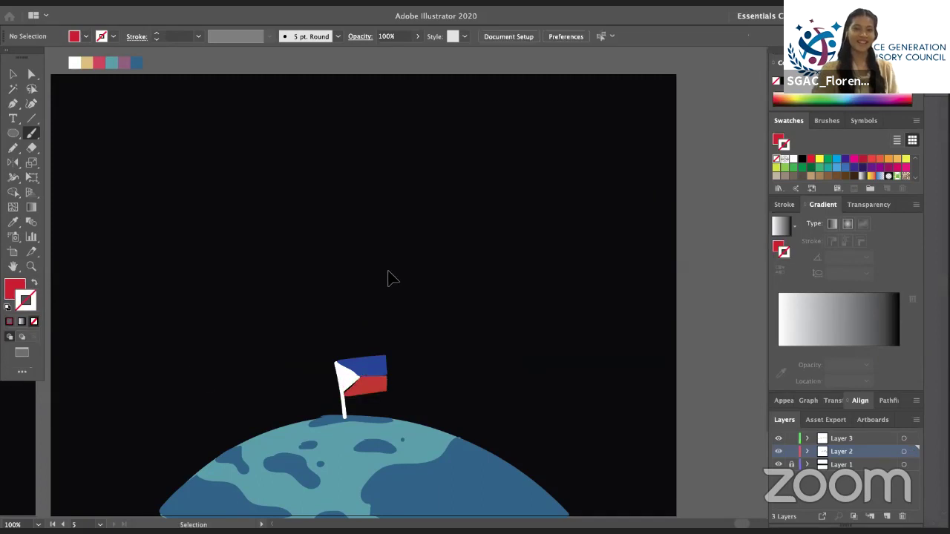
pyautogui.keyDown('super'); pyautogui.click(375, 397); pyautogui.keyUp('super')
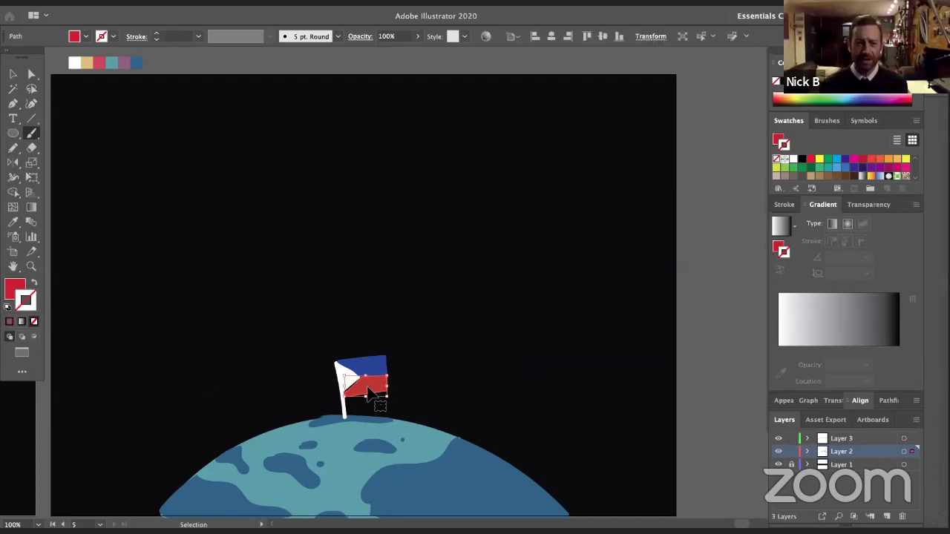
pyautogui.moveTo(367, 388); pyautogui.dragTo(368, 388)
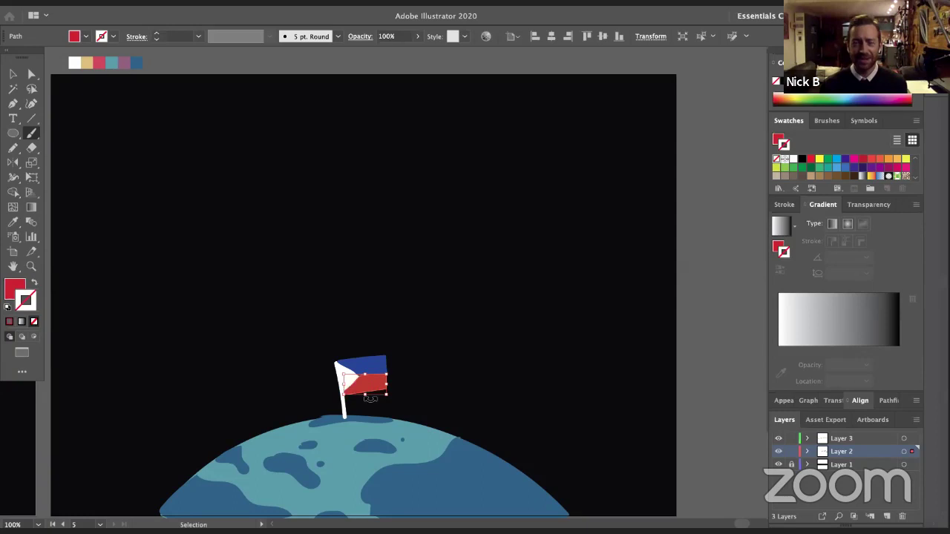
# Move the red and blue bands off the flag into the empty space beside it, and switch back to the Paintbrush
pyautogui.press('super+equal')
pyautogui.press('super+equal')
pyautogui.press('super+equal')
pyautogui.press('super+equal')
pyautogui.moveTo(542, 355); pyautogui.dragTo(516, 360)
pyautogui.click(31, 75)
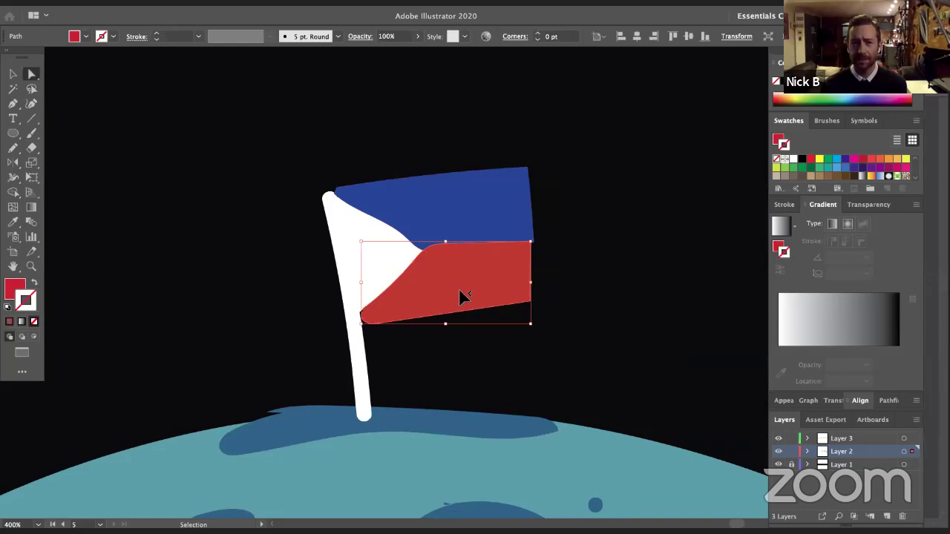
pyautogui.moveTo(426, 296); pyautogui.dragTo(675, 276)
pyautogui.moveTo(490, 214); pyautogui.dragTo(574, 141)
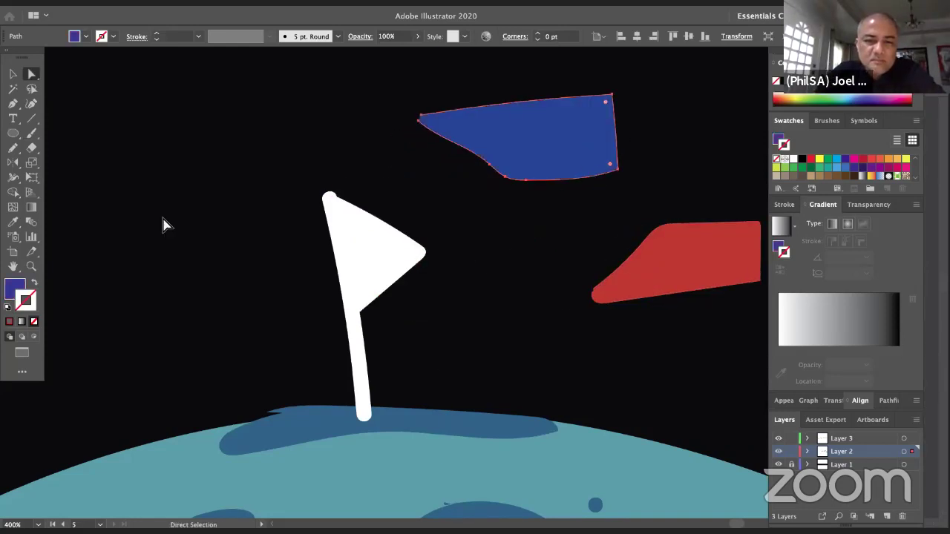
pyautogui.click(32, 133)
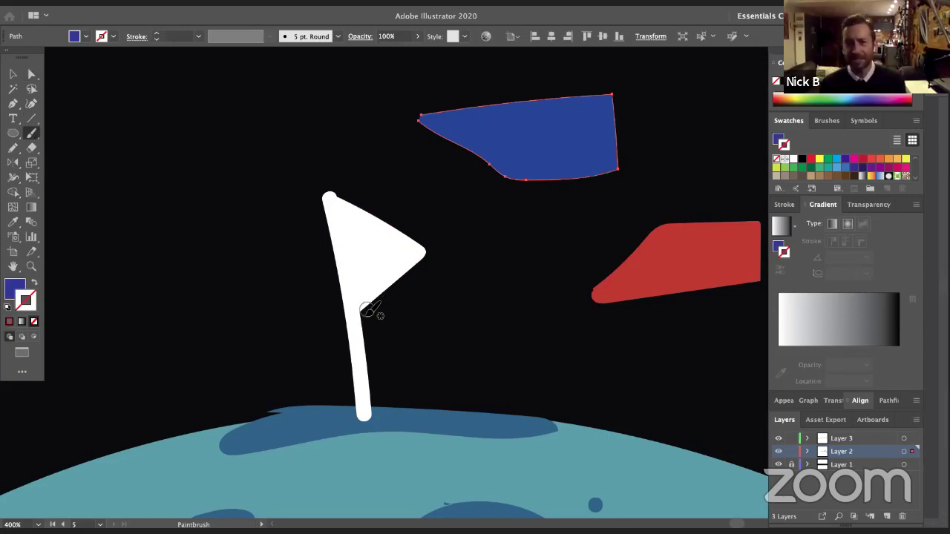
pyautogui.click(363, 312)
pyautogui.moveTo(377, 303); pyautogui.dragTo(445, 244)
pyautogui.hotkey('ctrl', 'z')
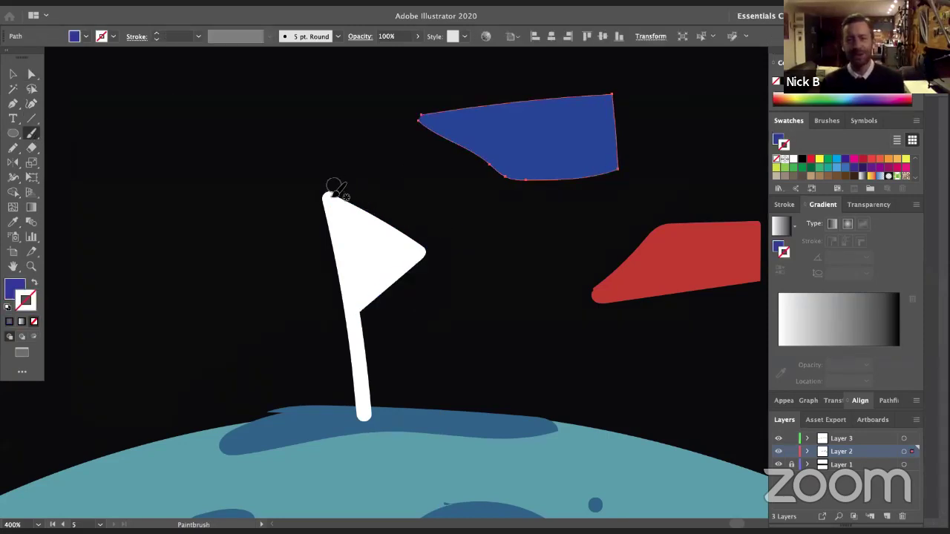
pyautogui.moveTo(332, 194); pyautogui.dragTo(432, 250)
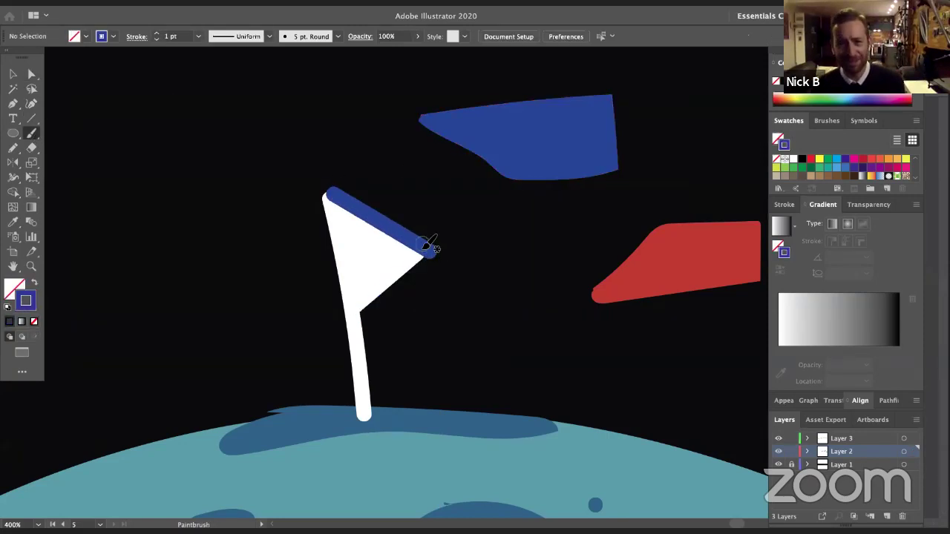
pyautogui.hotkey('ctrl', 'z')
# Outline a new upper flag band along the white pennant's top edge and turn its blue stroke into a solid blue fill
pyautogui.moveTo(331, 197)
pyautogui.mouseDown()
pyautogui.moveTo(427, 251)
pyautogui.moveTo(524, 238)
pyautogui.moveTo(519, 175)
pyautogui.moveTo(439, 170)
pyautogui.moveTo(331, 190)
pyautogui.mouseUp()
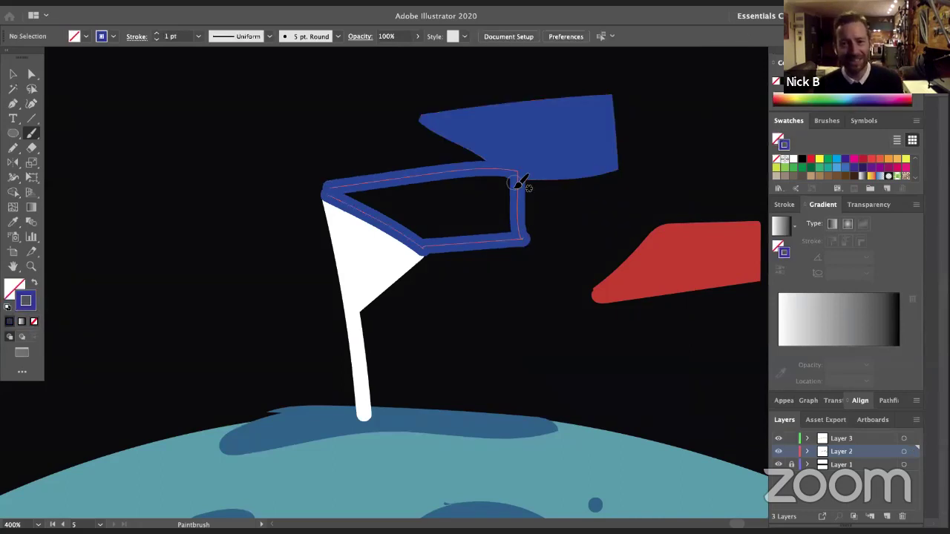
pyautogui.press('i')
pyautogui.click(35, 285)
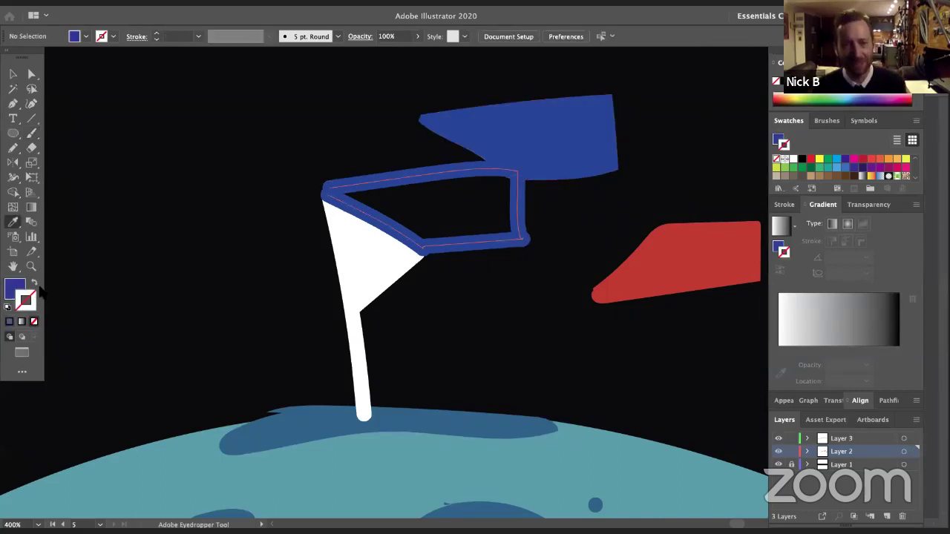
pyautogui.click(12, 74)
pyautogui.click(340, 190)
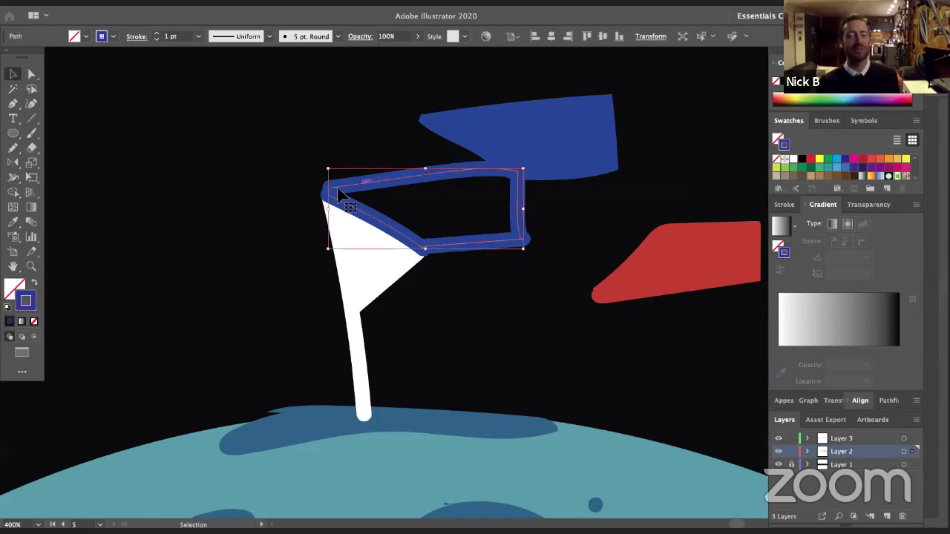
pyautogui.click(35, 285)
pyautogui.click(181, 341)
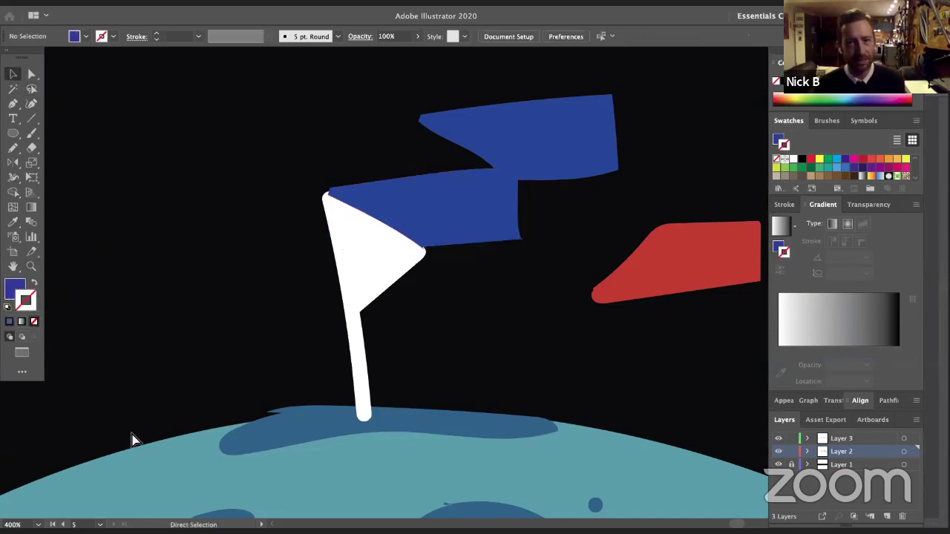
# Outline a new lower flag band beneath the blue one and fill it with the red sampled from the set-aside red band
pyautogui.click(31, 133)
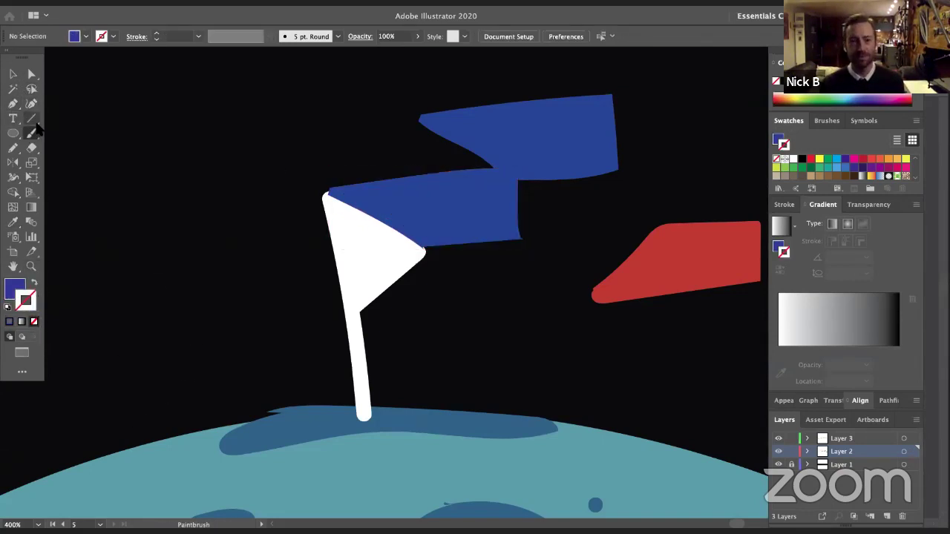
pyautogui.moveTo(364, 313)
pyautogui.mouseDown()
pyautogui.moveTo(431, 252)
pyautogui.moveTo(527, 237)
pyautogui.mouseUp()
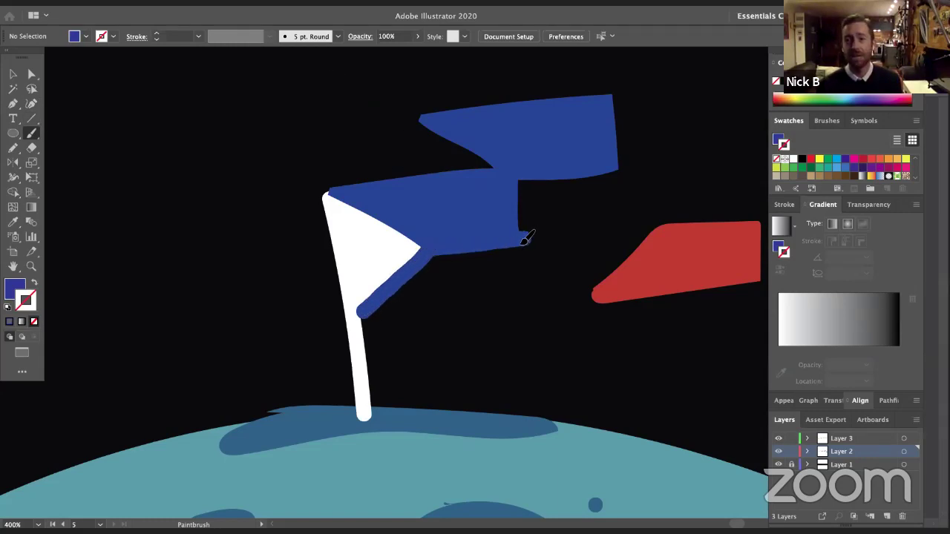
pyautogui.hotkey('ctrl', 'z')
pyautogui.moveTo(364, 315)
pyautogui.mouseDown()
pyautogui.moveTo(432, 254)
pyautogui.moveTo(518, 244)
pyautogui.moveTo(526, 303)
pyautogui.moveTo(362, 321)
pyautogui.mouseUp()
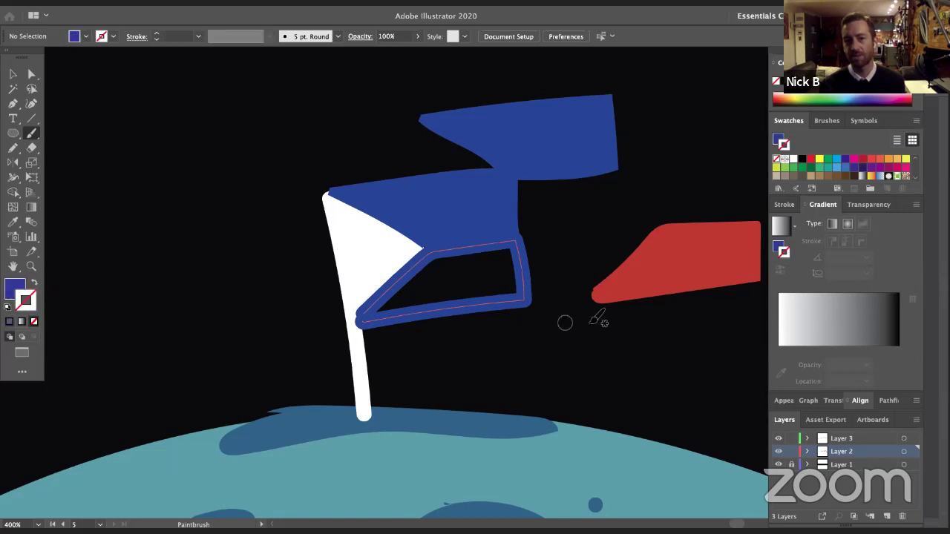
pyautogui.press('i')
pyautogui.click(661, 286)
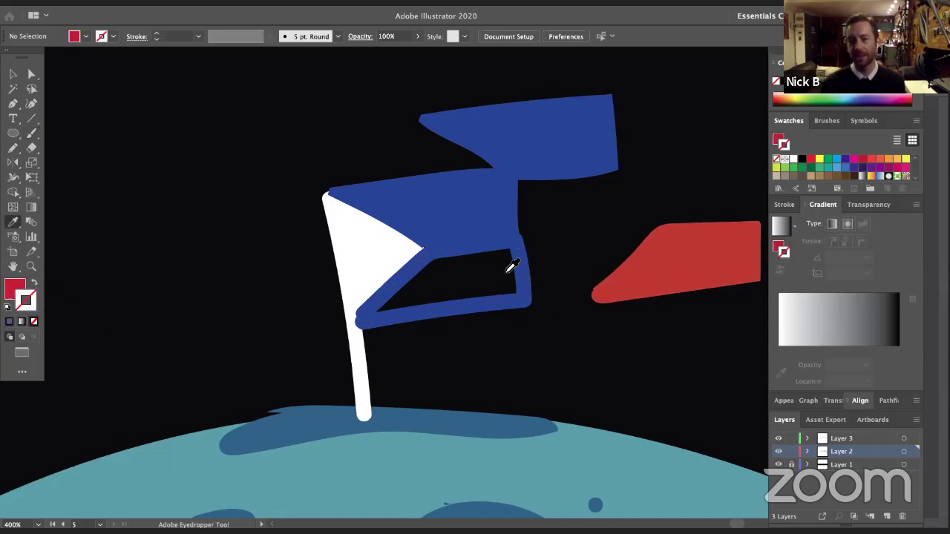
pyautogui.keyDown('ctrl'); pyautogui.click(520, 269); pyautogui.keyUp('ctrl')
pyautogui.click(659, 271)
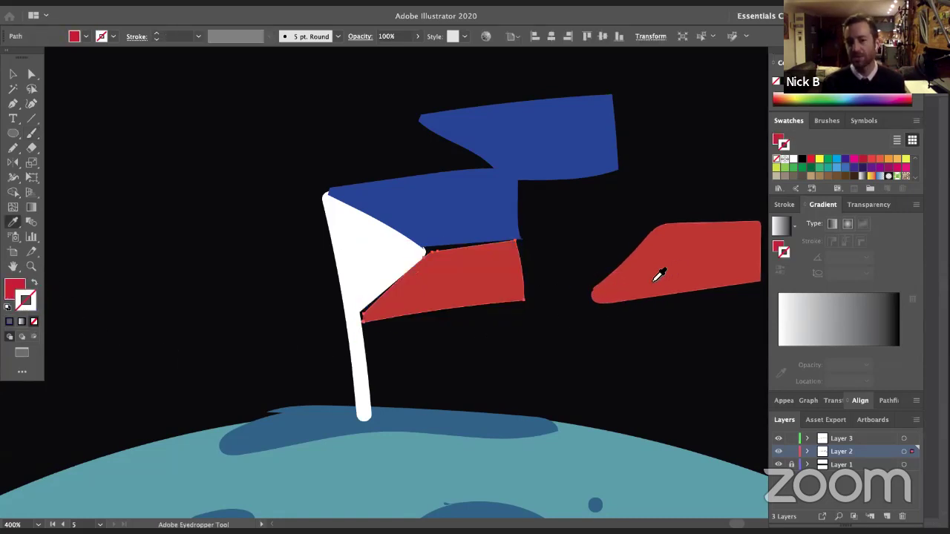
pyautogui.press('v')
pyautogui.click(261, 223)
# Reposition the anchor points at the outer ends of the red and blue bands so the flag's outer edge lines up
pyautogui.click(32, 74)
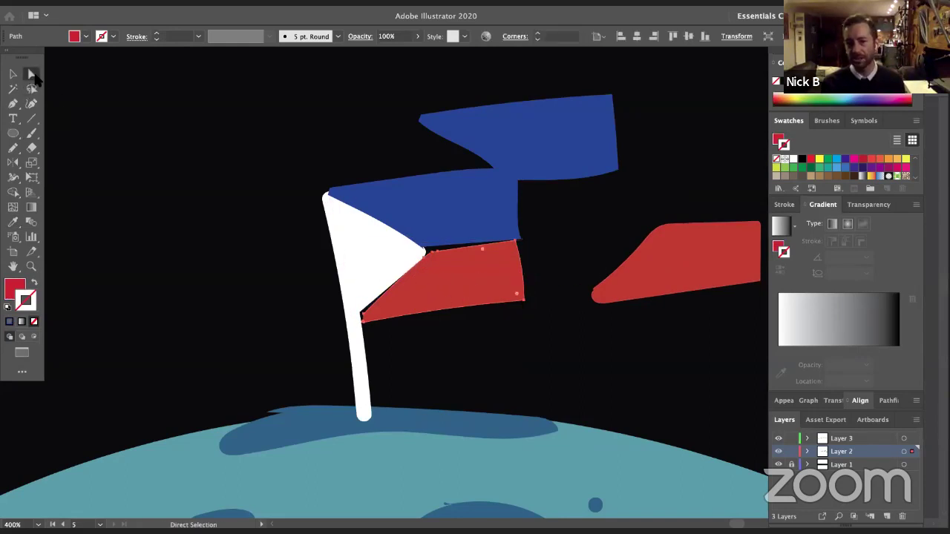
pyautogui.click(484, 161)
pyautogui.click(519, 245)
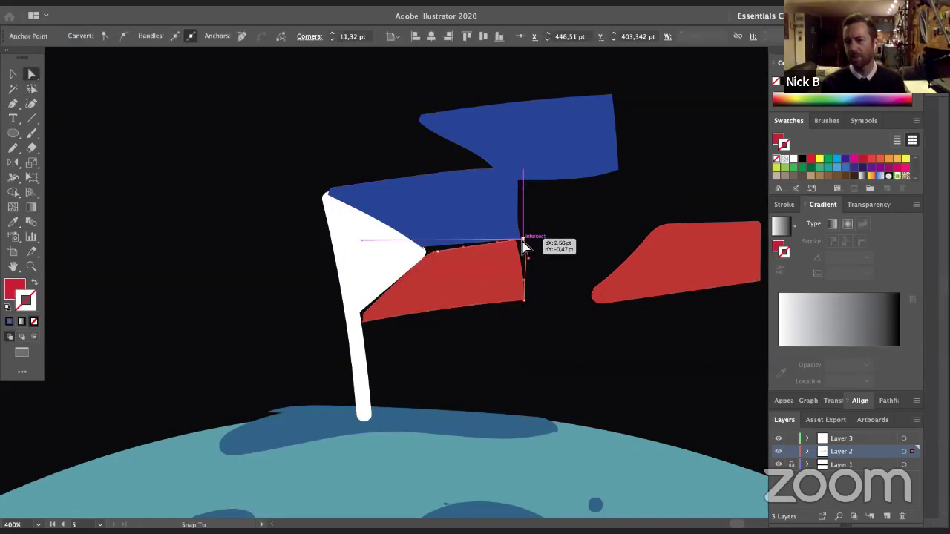
pyautogui.moveTo(529, 258); pyautogui.dragTo(525, 262)
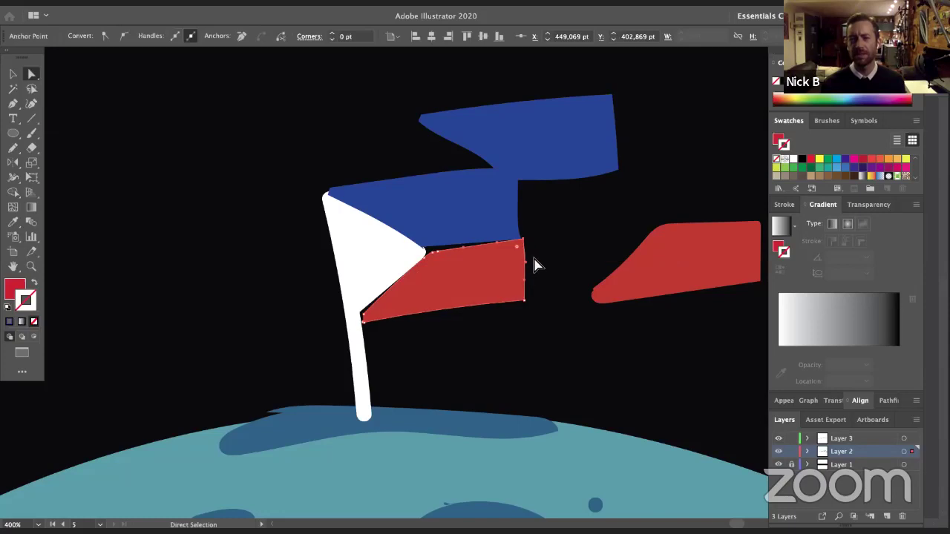
pyautogui.click(530, 228)
pyautogui.click(532, 215)
pyautogui.moveTo(517, 179); pyautogui.dragTo(517, 168)
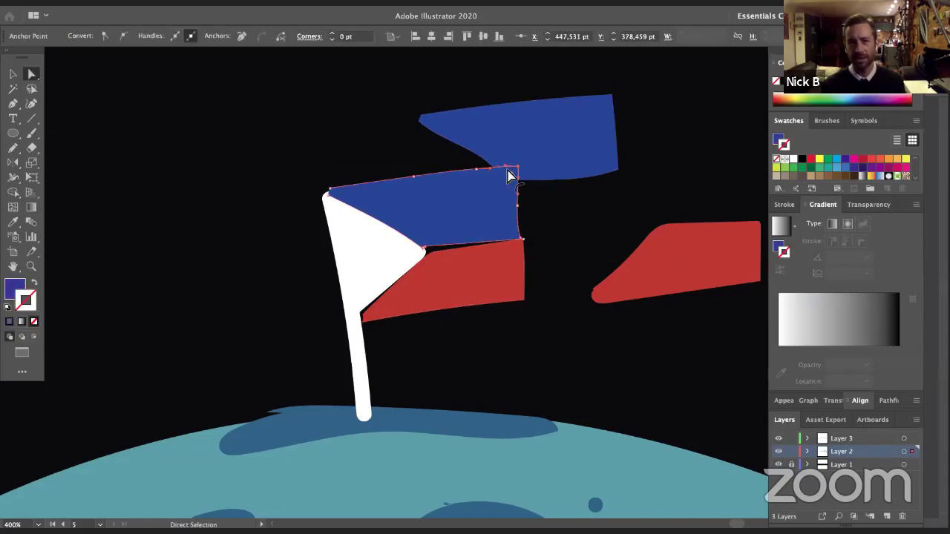
pyautogui.moveTo(524, 239); pyautogui.dragTo(524, 239)
pyautogui.click(517, 206)
pyautogui.moveTo(517, 206); pyautogui.dragTo(519, 207)
pyautogui.click(535, 224)
# Reshape the inner edges of the blue and red bands to close the gaps between them and beside the pennant's tip
pyautogui.click(444, 242)
pyautogui.moveTo(444, 247); pyautogui.dragTo(401, 287)
pyautogui.click(430, 261)
pyautogui.click(426, 261)
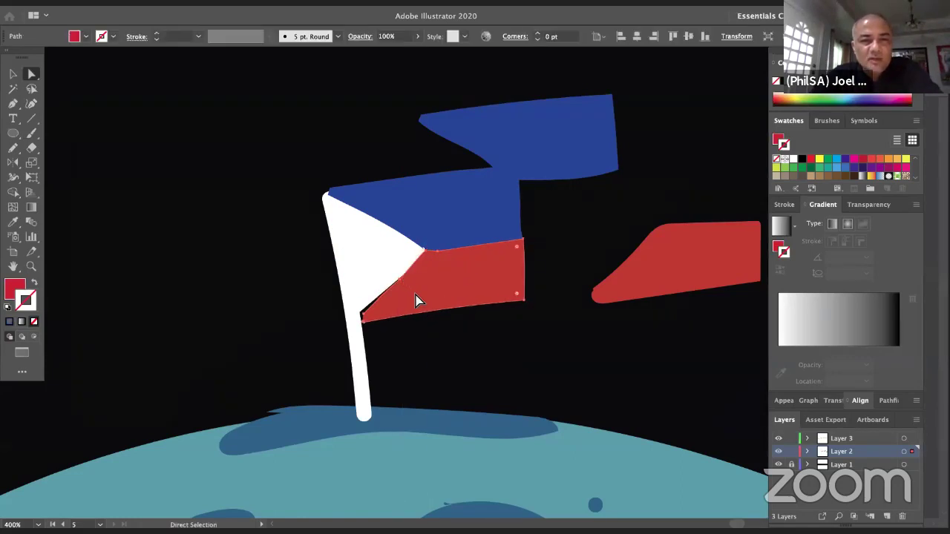
# Fit the red band's inner lower corner against the pole and pull its outer lower corner slightly outward
pyautogui.moveTo(365, 324)
pyautogui.mouseDown()
pyautogui.moveTo(376, 319)
pyautogui.moveTo(363, 328)
pyautogui.mouseUp()
pyautogui.click(375, 317)
pyautogui.click(364, 322)
pyautogui.click(368, 317)
pyautogui.press('super+z')
pyautogui.click(363, 324)
pyautogui.press('super+z')
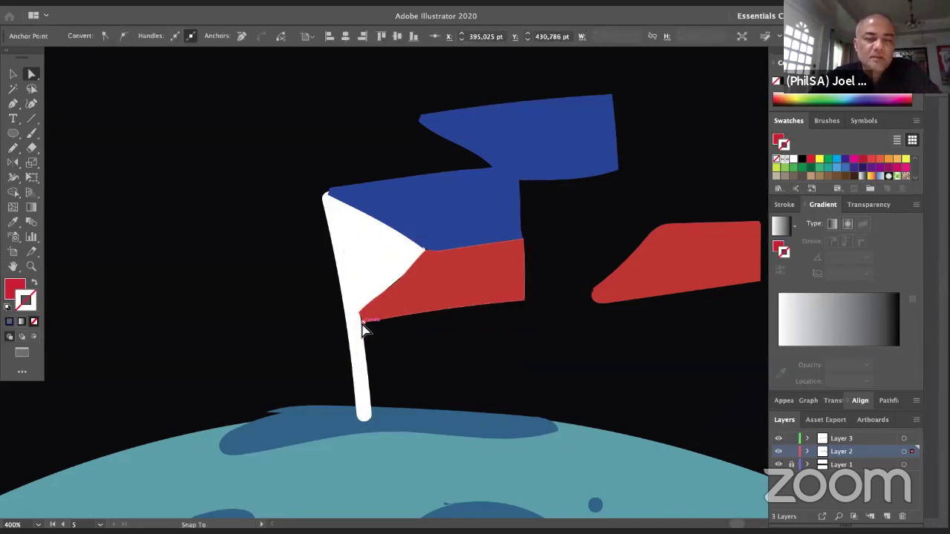
pyautogui.moveTo(523, 304); pyautogui.dragTo(528, 303)
pyautogui.click(544, 303)
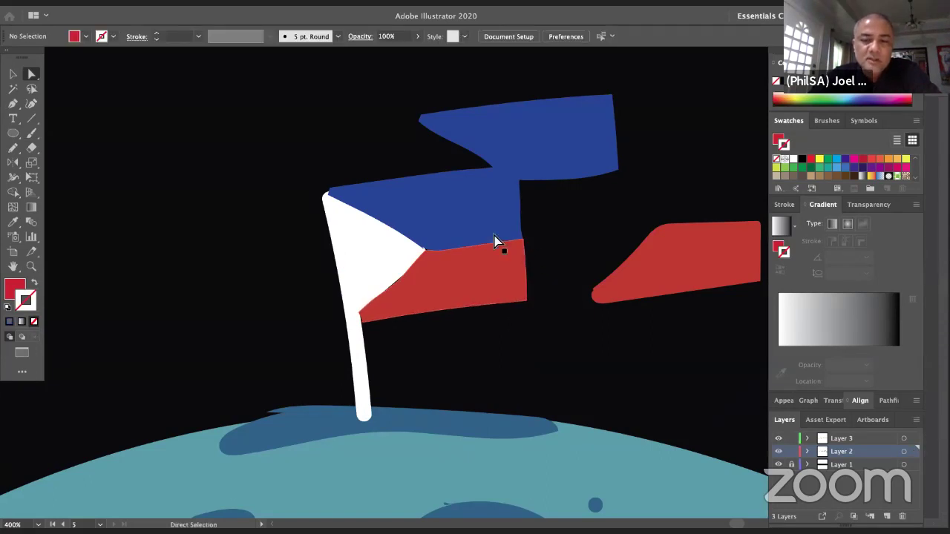
# Adjust the curve of the white triangle's lower edge where it meets the red band
pyautogui.click(394, 271)
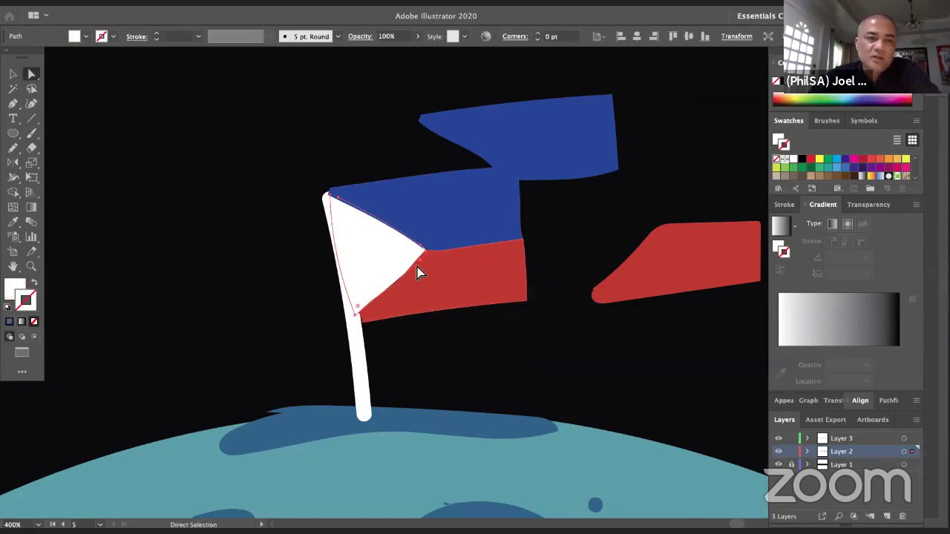
pyautogui.moveTo(422, 261); pyautogui.dragTo(391, 277)
pyautogui.click(551, 269)
pyautogui.click(553, 249)
pyautogui.moveTo(490, 366); pyautogui.dragTo(418, 369)
# Delete the old blue and red bands lying beside the flag
pyautogui.click(12, 74)
pyautogui.click(480, 151)
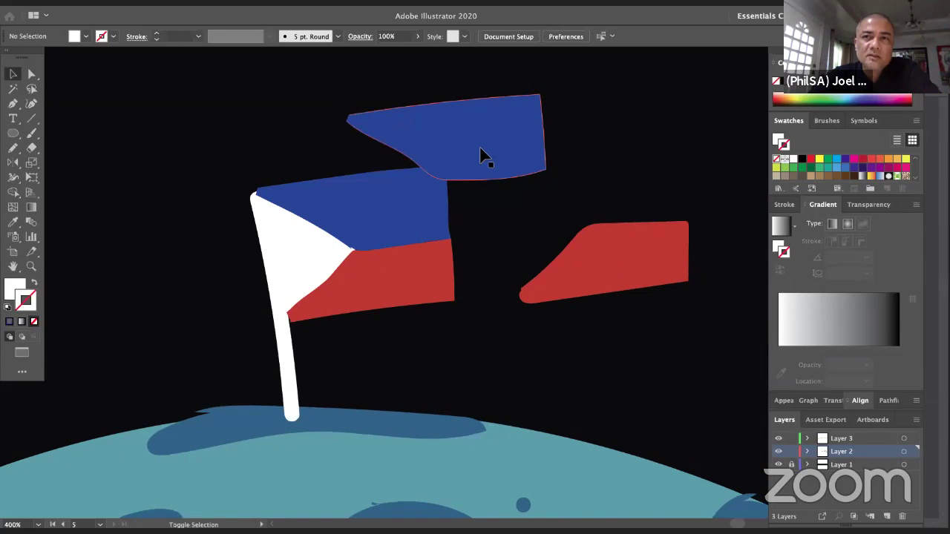
pyautogui.click(480, 151)
pyautogui.keyDown('shift'); pyautogui.click(615, 259); pyautogui.keyUp('shift')
pyautogui.press('Delete')
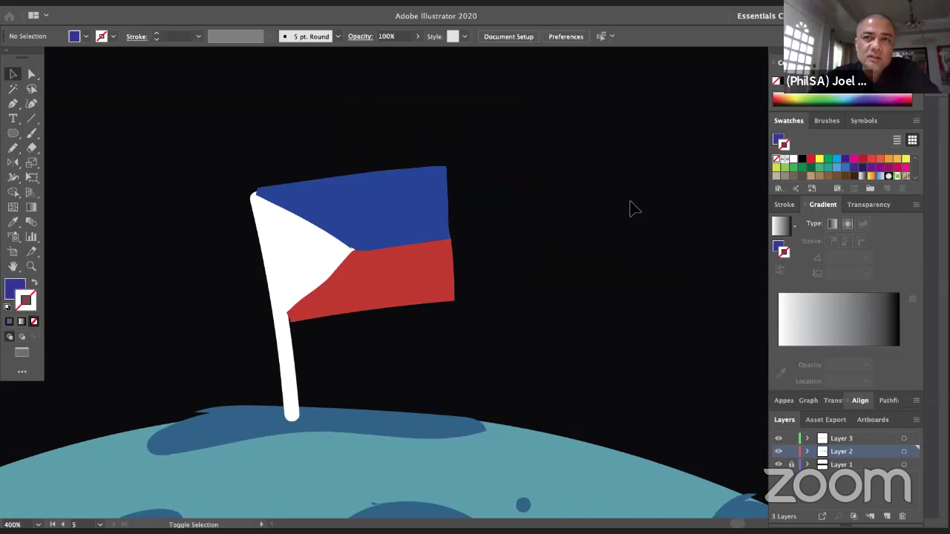
# Sample the tan colour from the palette strip above the artboard and switch to the Paintbrush for work on the flag
pyautogui.moveTo(511, 245); pyautogui.dragTo(539, 284)
pyautogui.press('super+minus')
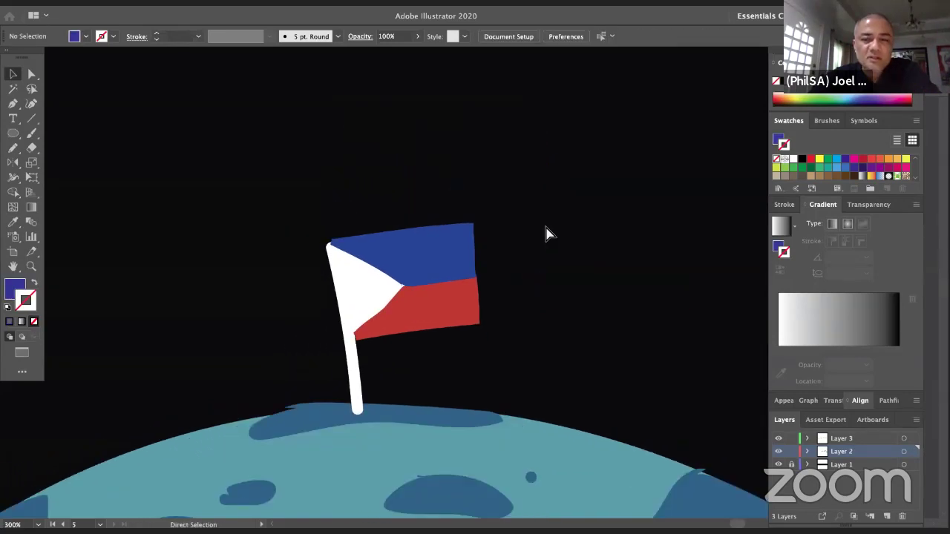
pyautogui.press('super+minus')
pyautogui.moveTo(377, 146); pyautogui.dragTo(443, 282)
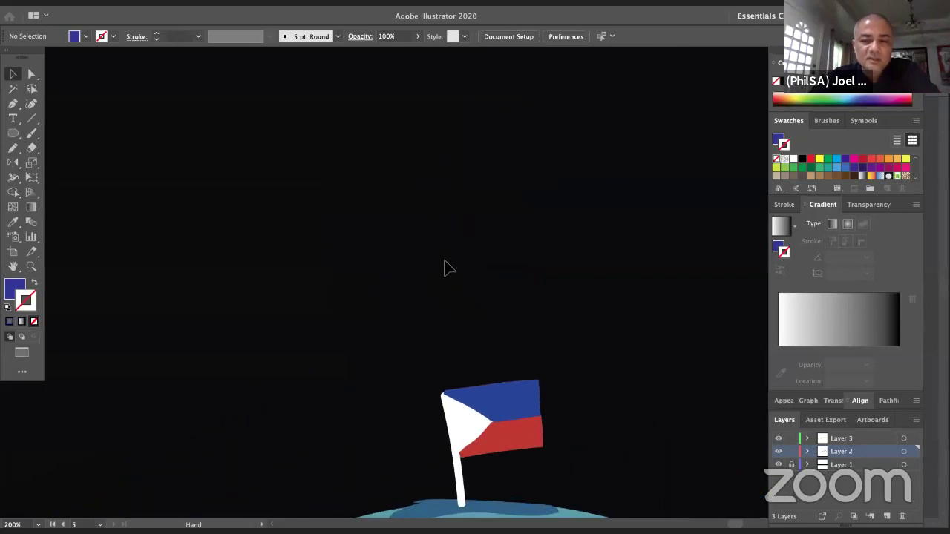
pyautogui.scroll(-2, 445, 268)
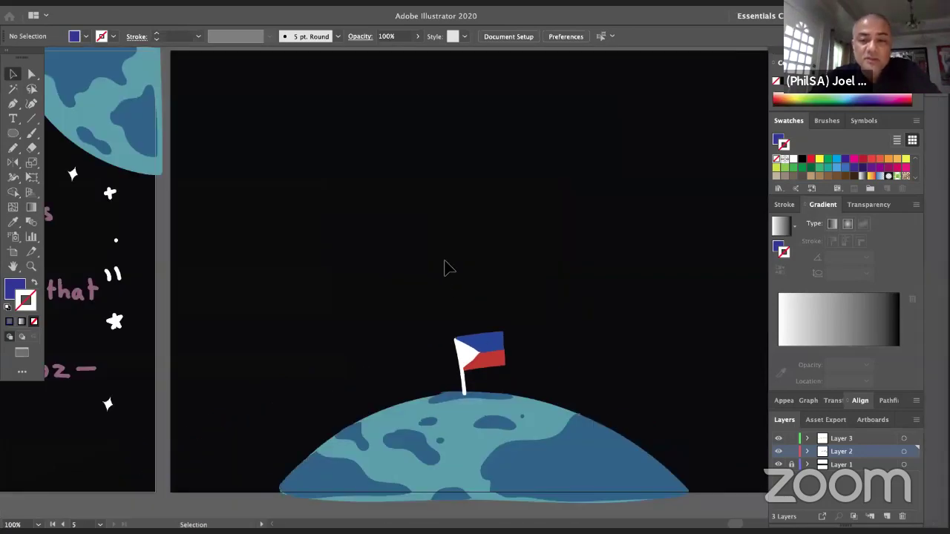
pyautogui.scroll(3, 443, 268)
pyautogui.press('i')
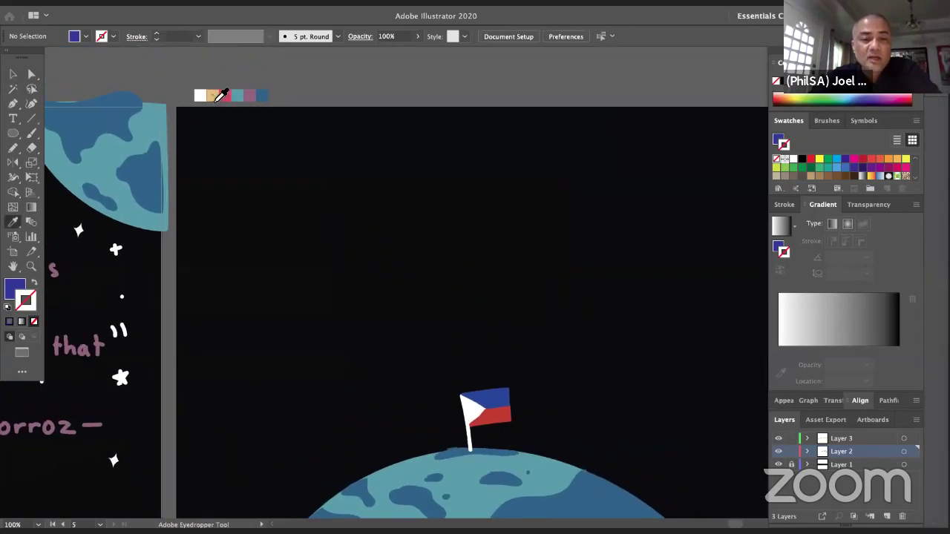
pyautogui.click(218, 99)
pyautogui.hotkey('ctrl', '=')
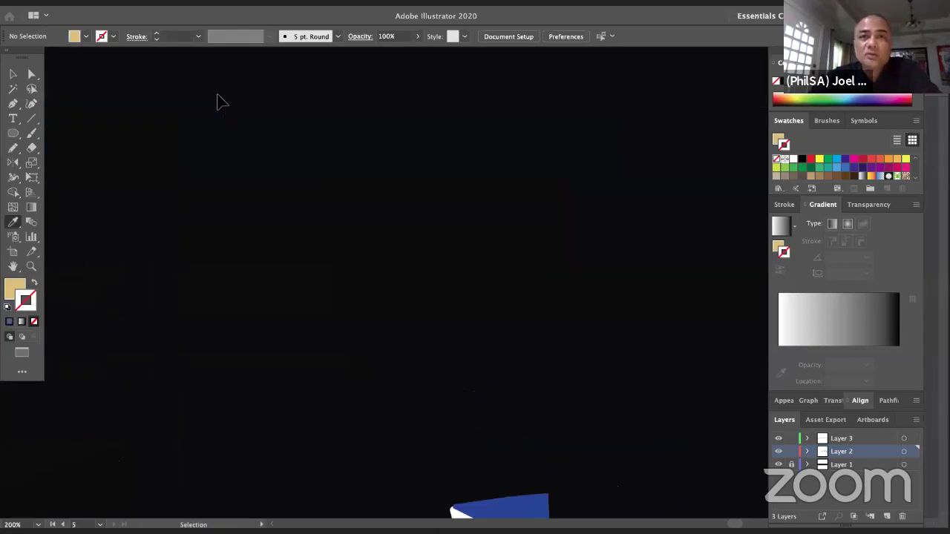
pyautogui.press('space')
pyautogui.scroll(-5, 426, 186)
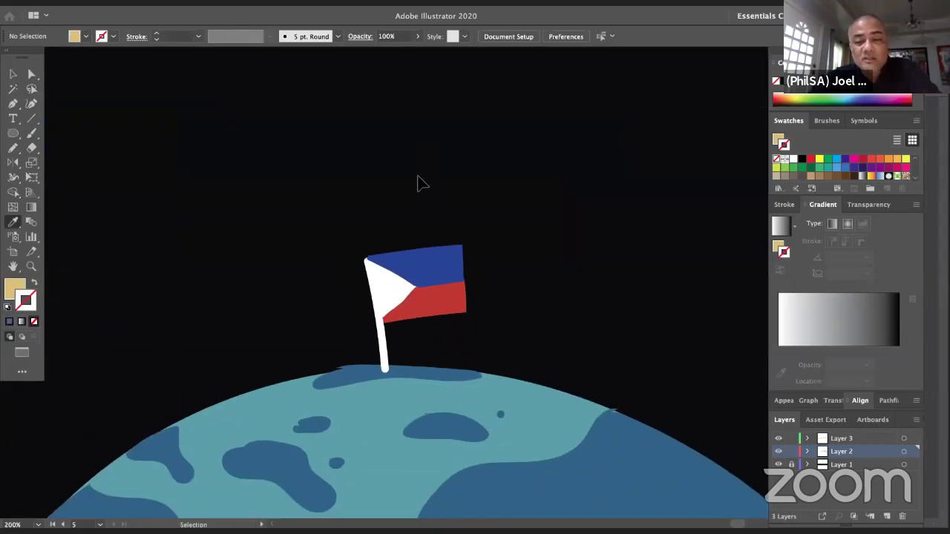
pyautogui.hotkey('ctrl', '=')
pyautogui.hotkey('ctrl', '=')
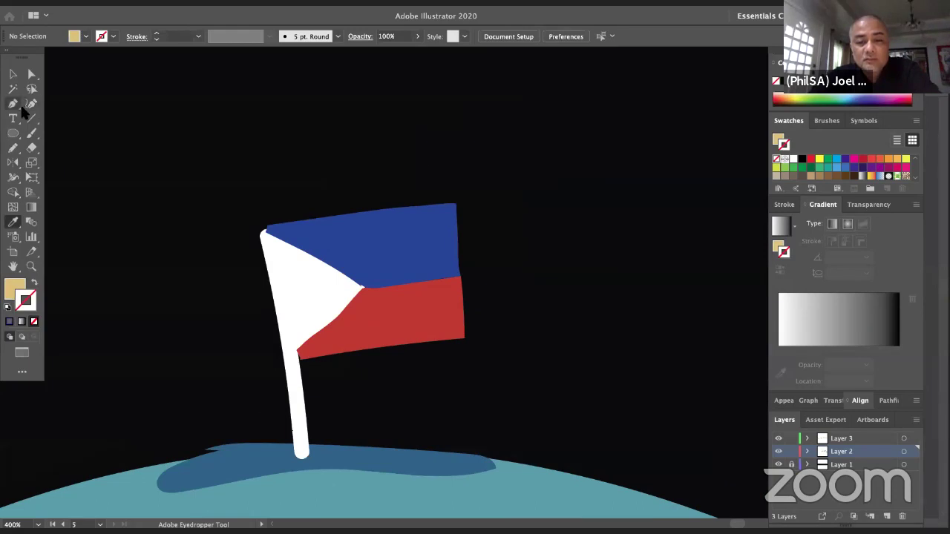
pyautogui.click(32, 133)
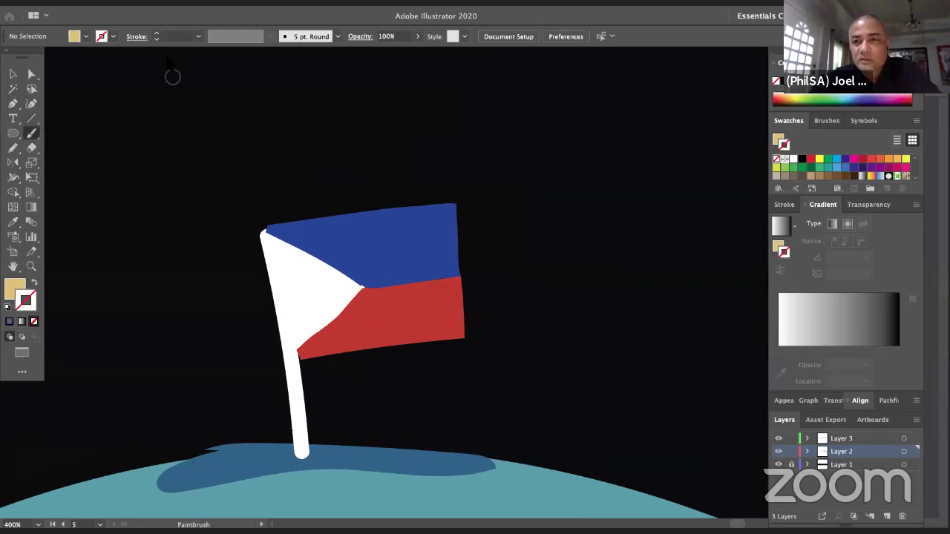
pyautogui.press('Tab')
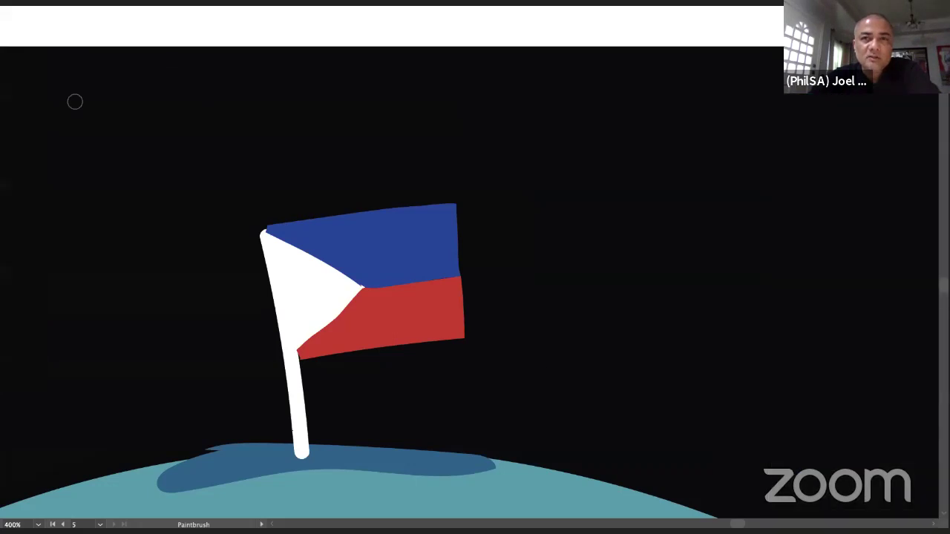
pyautogui.press('Tab')
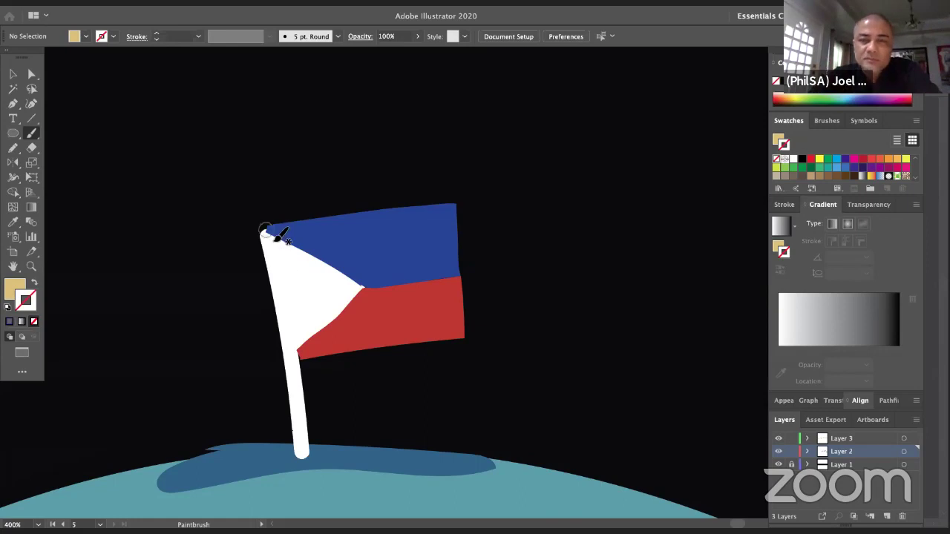
pyautogui.hotkey('shift', 'x')
pyautogui.click(274, 250)
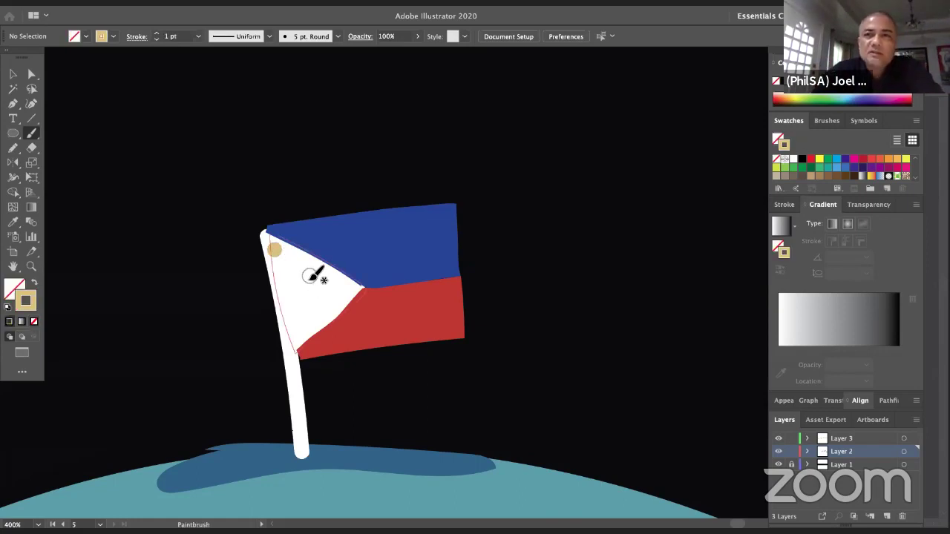
pyautogui.press('super+z')
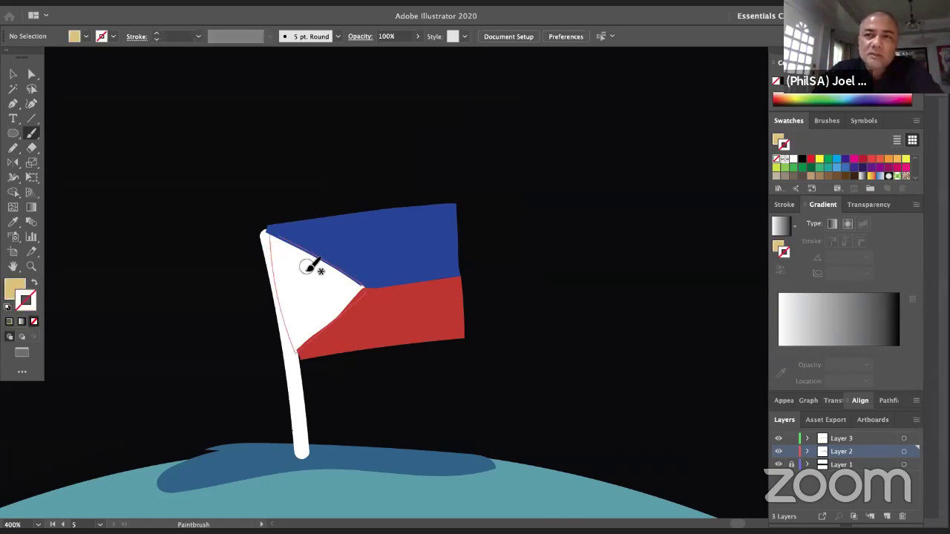
# Paint a small tan dot in each of the three corners of the flag's white triangle
pyautogui.hotkey('shift', 'x')
pyautogui.click(272, 247)
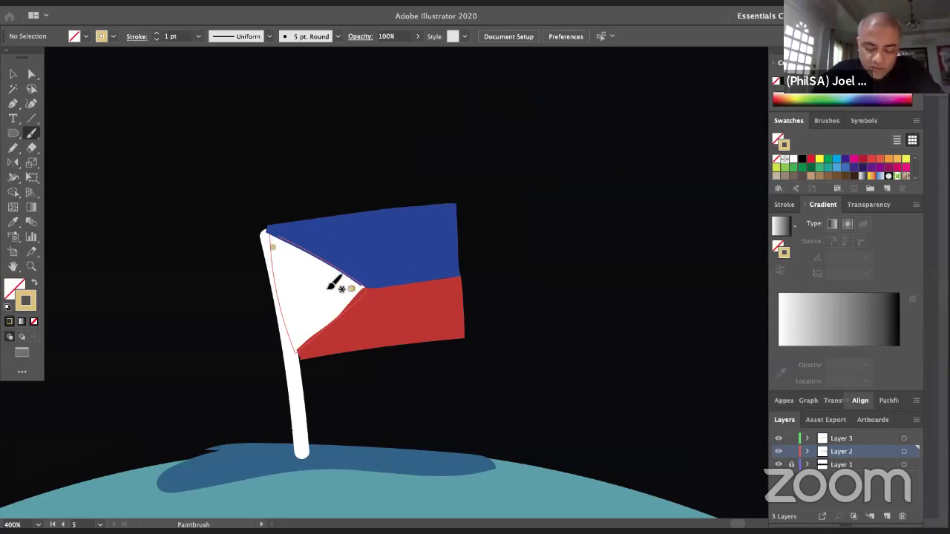
pyautogui.click(351, 288)
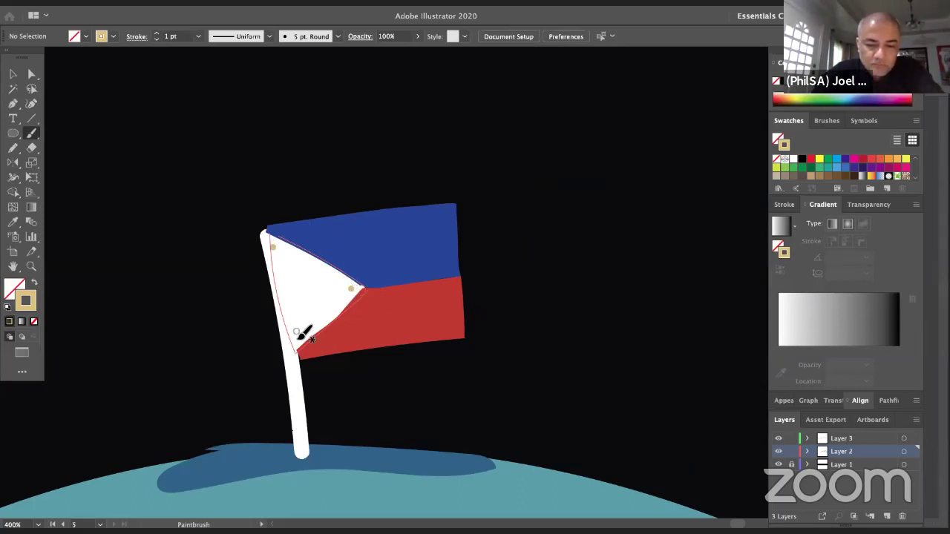
pyautogui.click(297, 338)
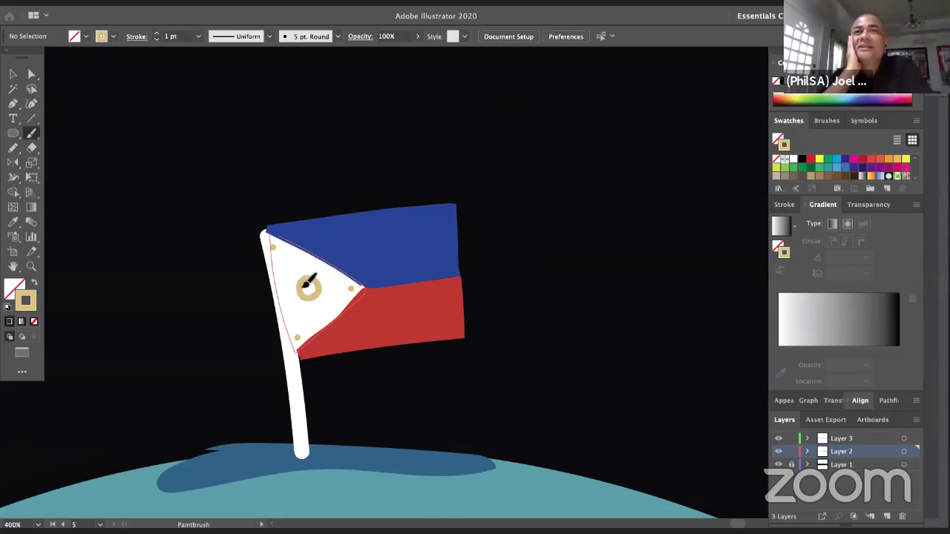
# Paint a ring in the middle of the white triangle, turn it into a solid tan disc and add short tan rays around it
pyautogui.press('super+z')
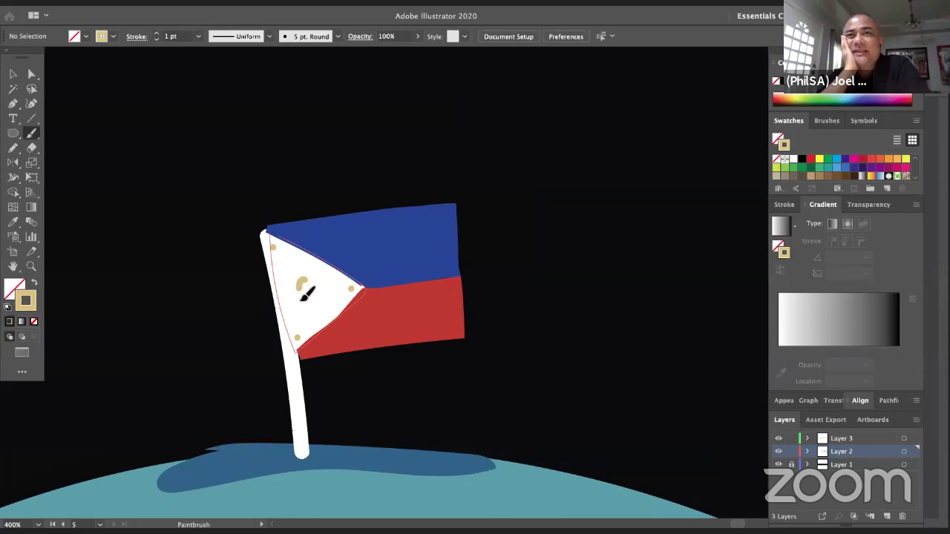
pyautogui.hotkey('ctrl', 'z')
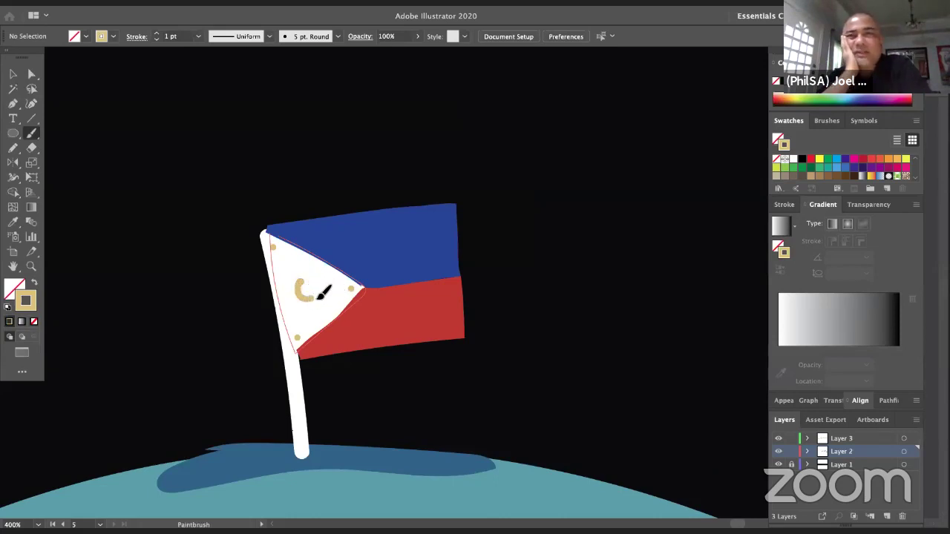
pyautogui.keyDown('super'); pyautogui.click(316, 290); pyautogui.keyUp('super')
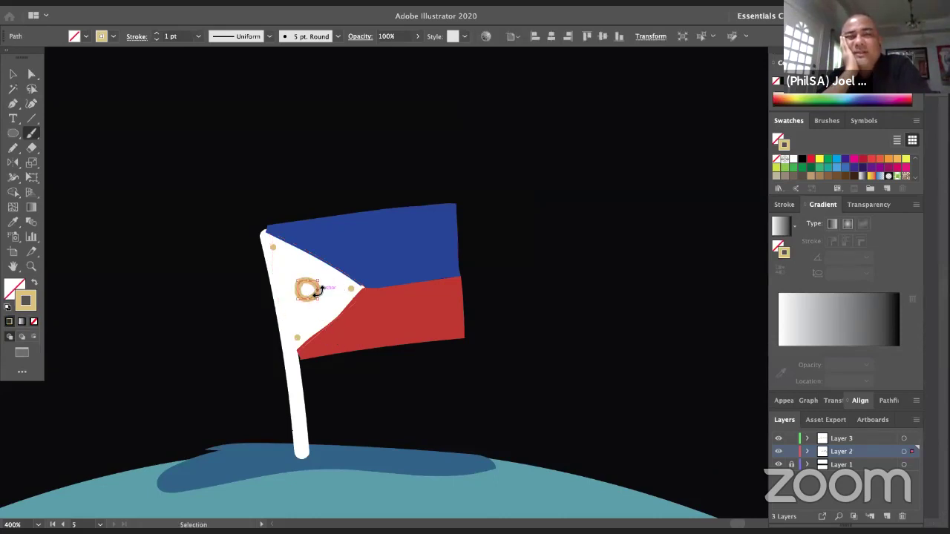
pyautogui.click(33, 283)
pyautogui.keyDown('ctrl'); pyautogui.click(239, 352); pyautogui.keyUp('ctrl')
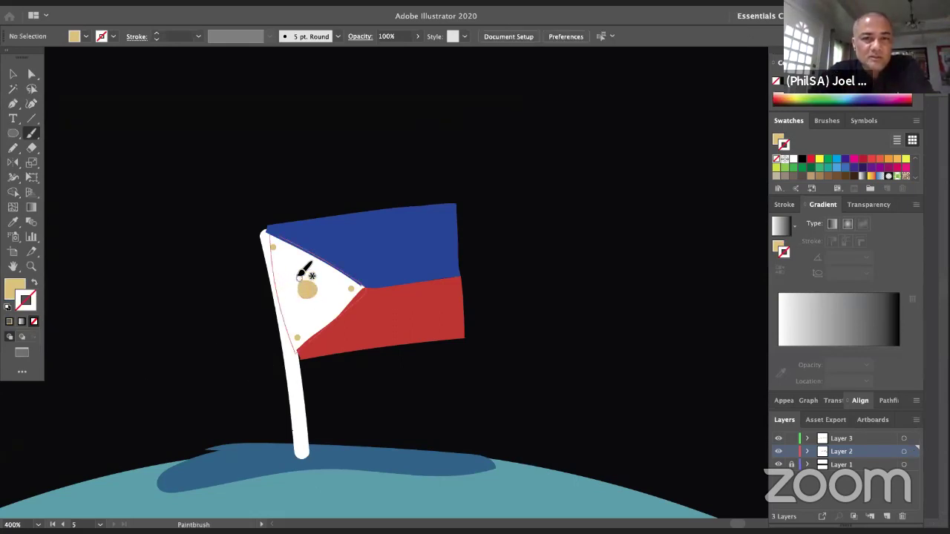
pyautogui.hotkey('shift', 'x')
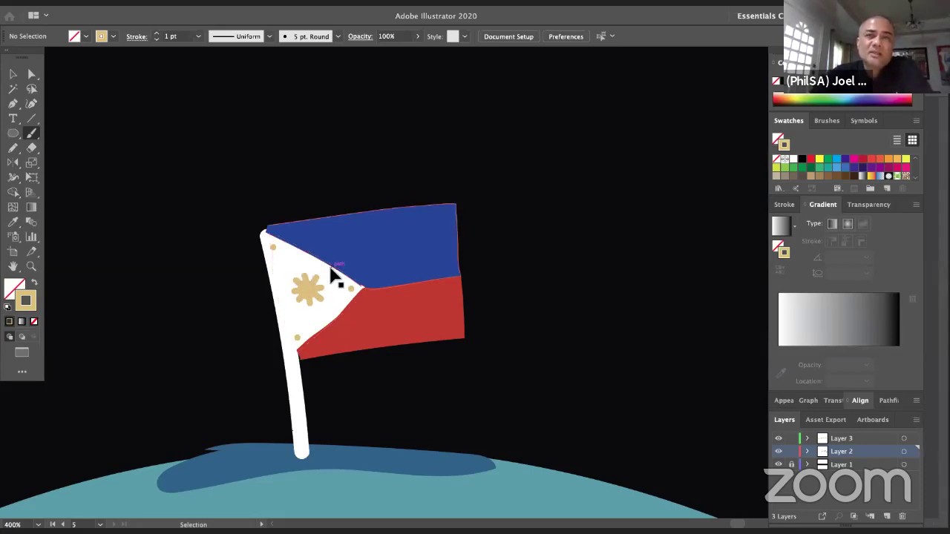
# Sample white from the palette strip above the artboard and switch to the Paintbrush for work on the sky
pyautogui.hotkey('ctrl', '-')
pyautogui.hotkey('ctrl', '-')
pyautogui.hotkey('ctrl', '-')
pyautogui.hotkey('ctrl', '-')
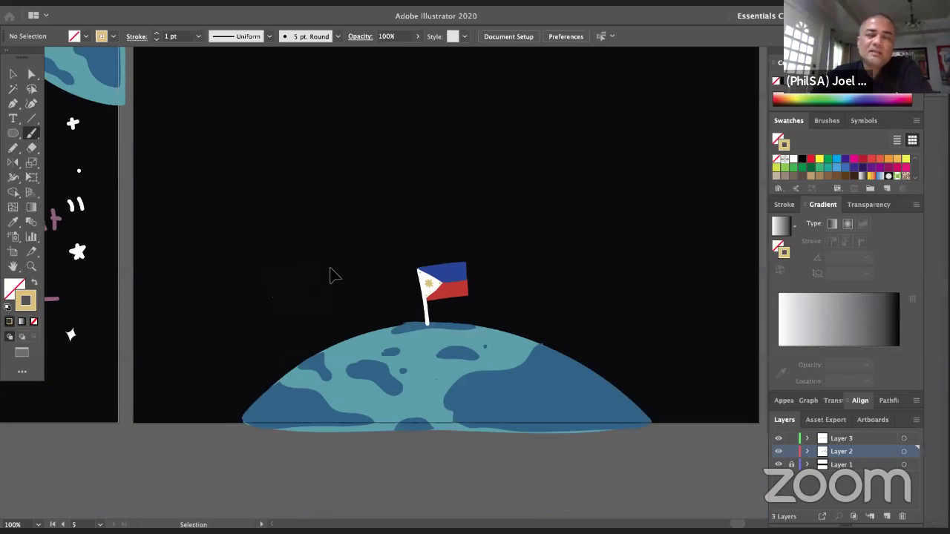
pyautogui.press('space')
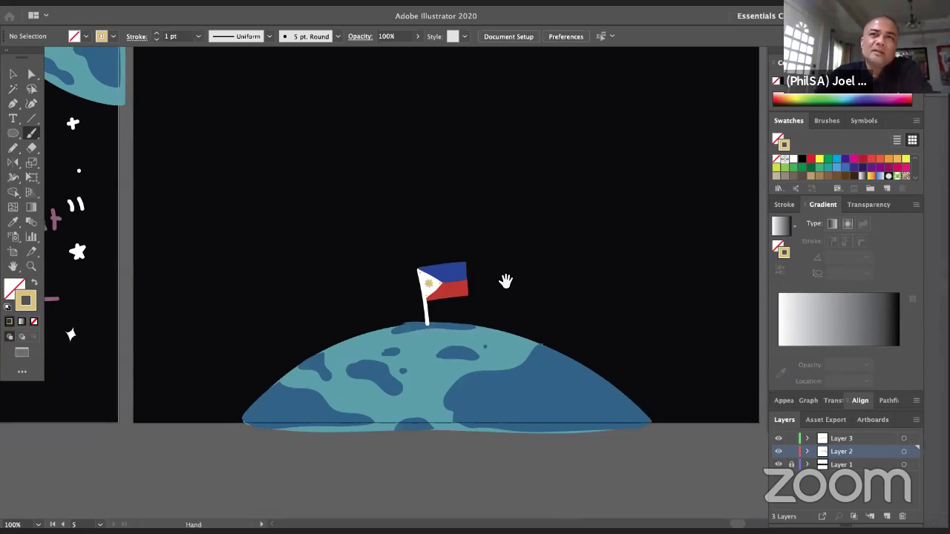
pyautogui.moveTo(506, 280)
pyautogui.mouseDown()
pyautogui.moveTo(452, 348)
pyautogui.moveTo(475, 341)
pyautogui.mouseUp()
pyautogui.press('space')
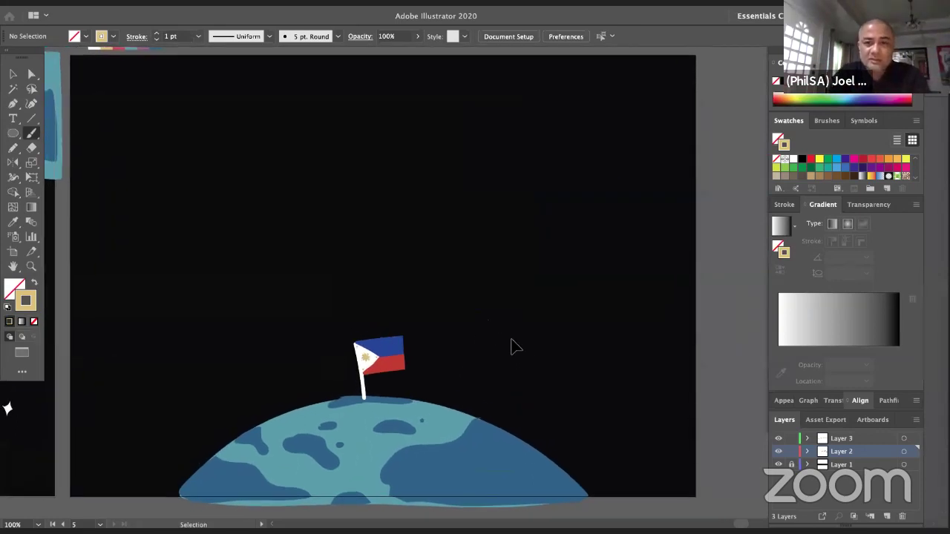
pyautogui.press('space')
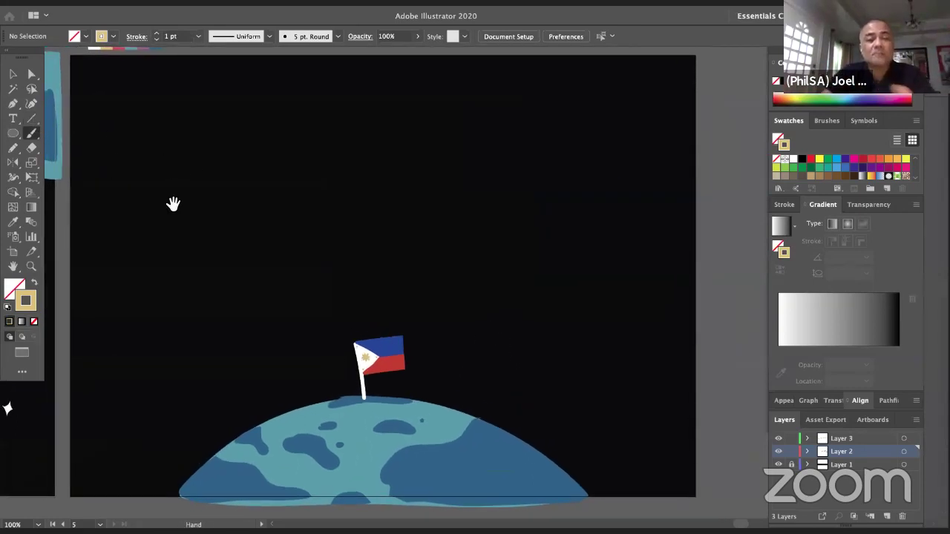
pyautogui.moveTo(188, 208); pyautogui.dragTo(178, 210)
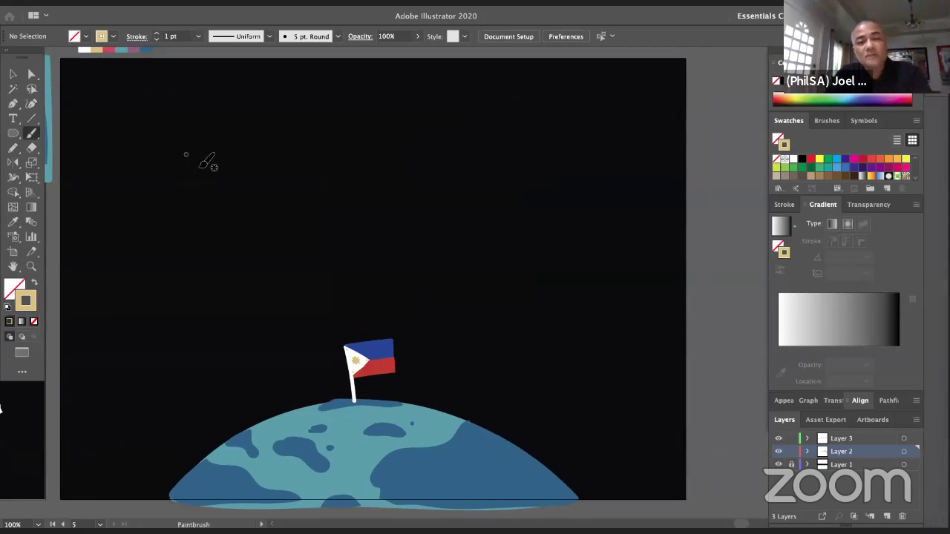
pyautogui.press('i')
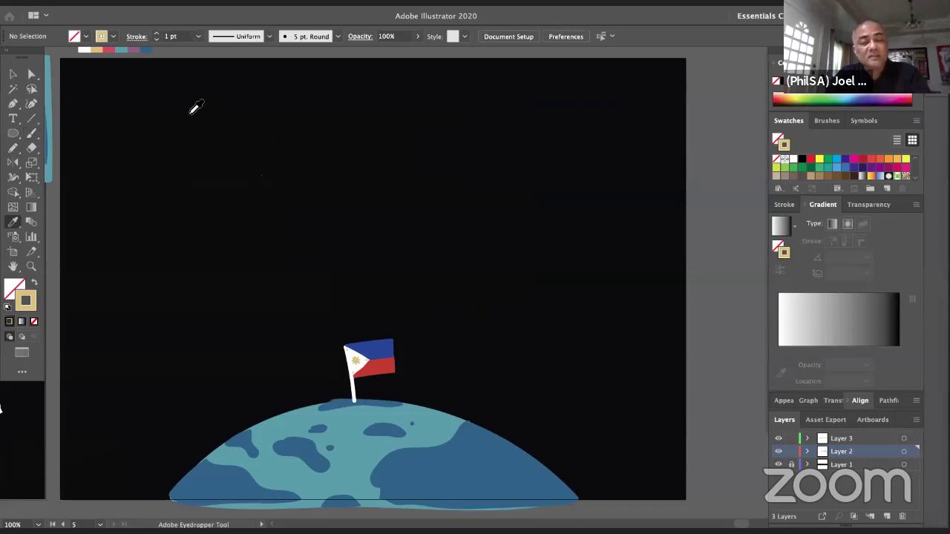
pyautogui.click(85, 50)
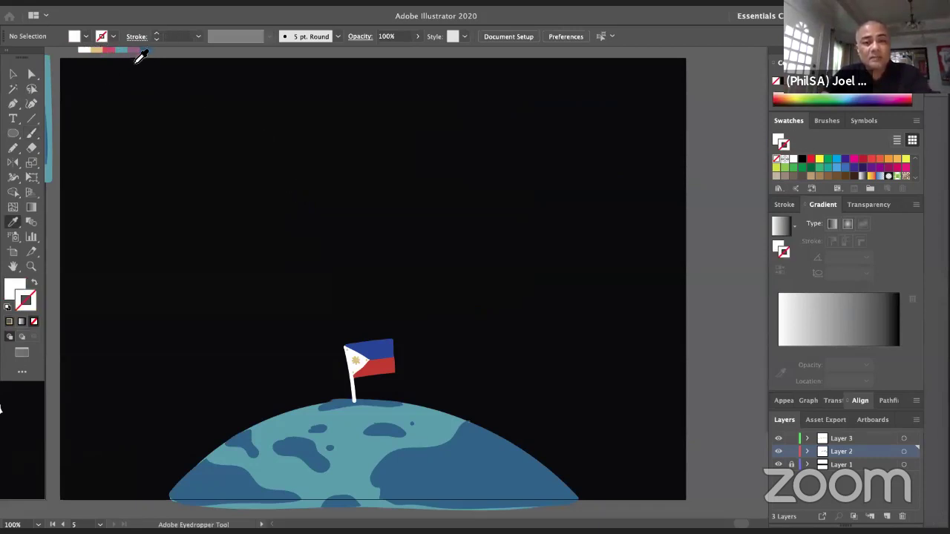
pyautogui.press('b')
# Paint a white dot, a small plus-shaped star and a hollow four-pointed star in the sky between the flag and the planet's right edge
pyautogui.click(517, 407)
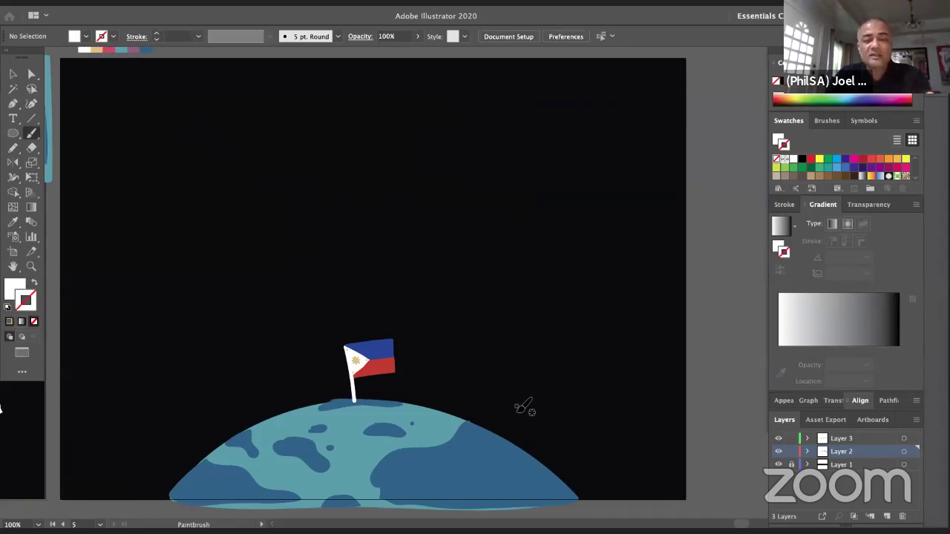
pyautogui.hotkey('shift', 'x')
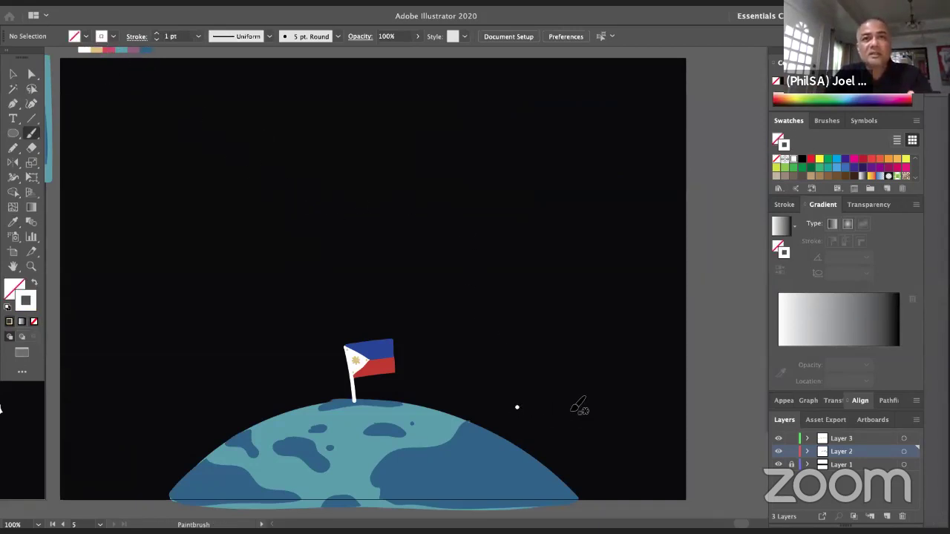
pyautogui.click(460, 369)
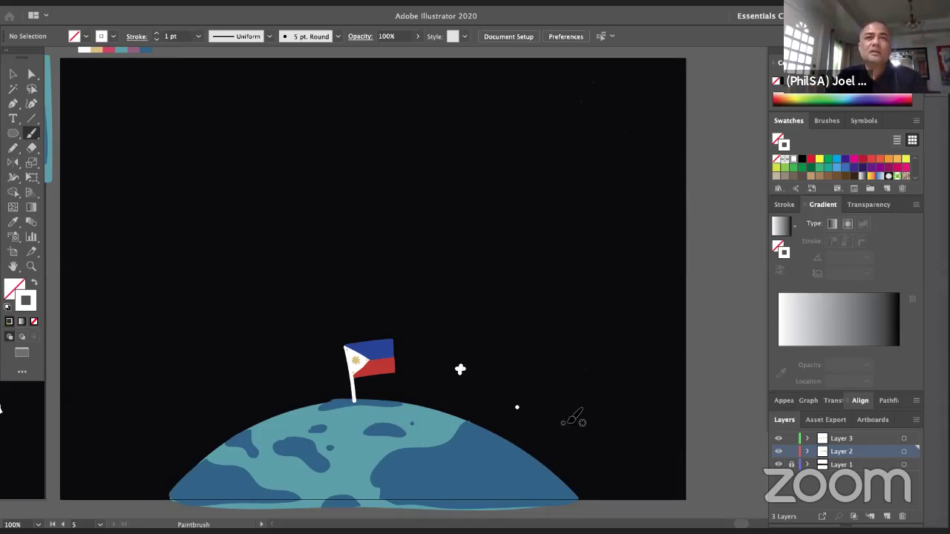
pyautogui.click(571, 371)
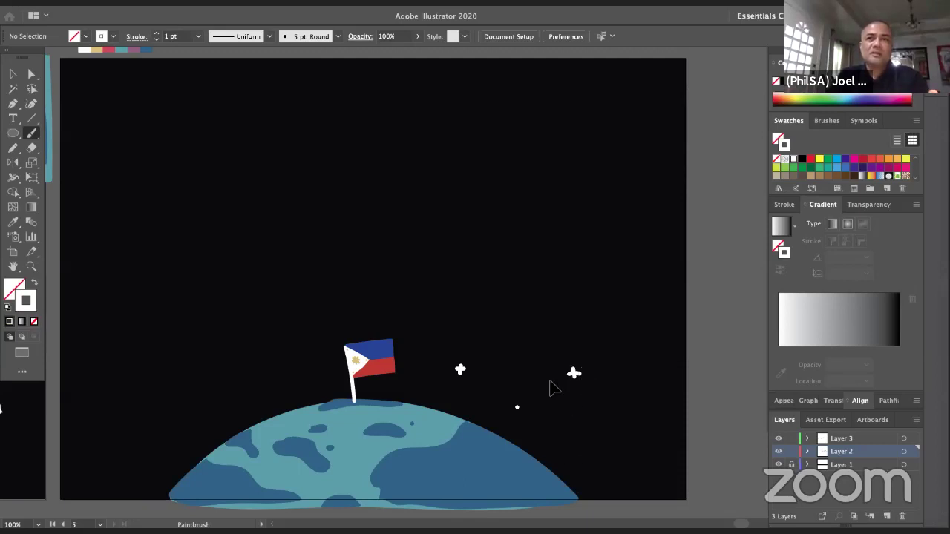
pyautogui.hotkey('ctrl', 'z')
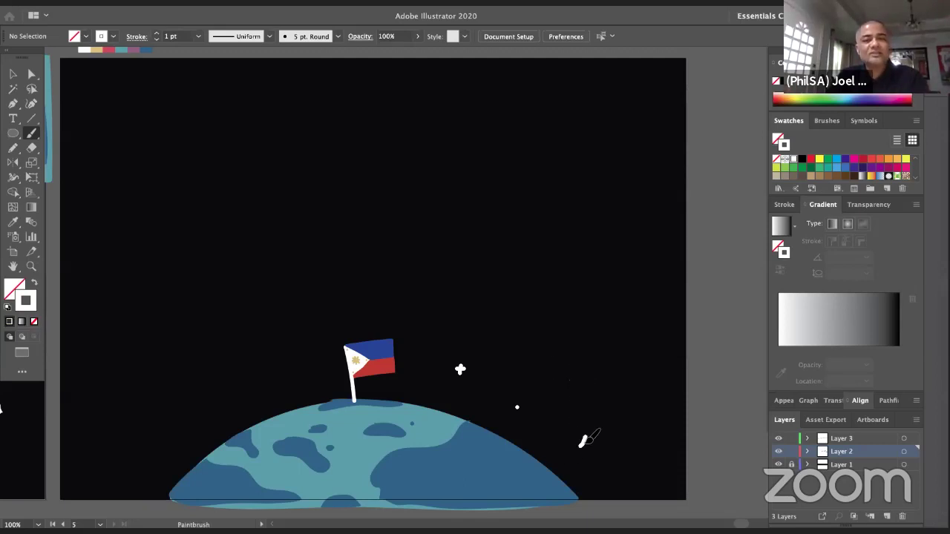
pyautogui.click(586, 446)
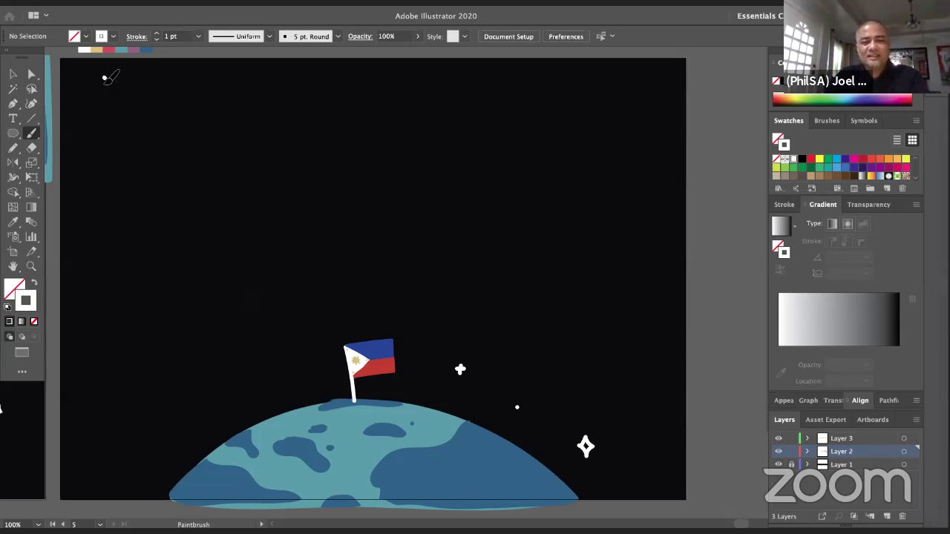
# Paint a plus-shaped star in the artboard's upper-left corner and a dot, a plus and a hollow four-pointed star near its upper-right corner
pyautogui.click(108, 84)
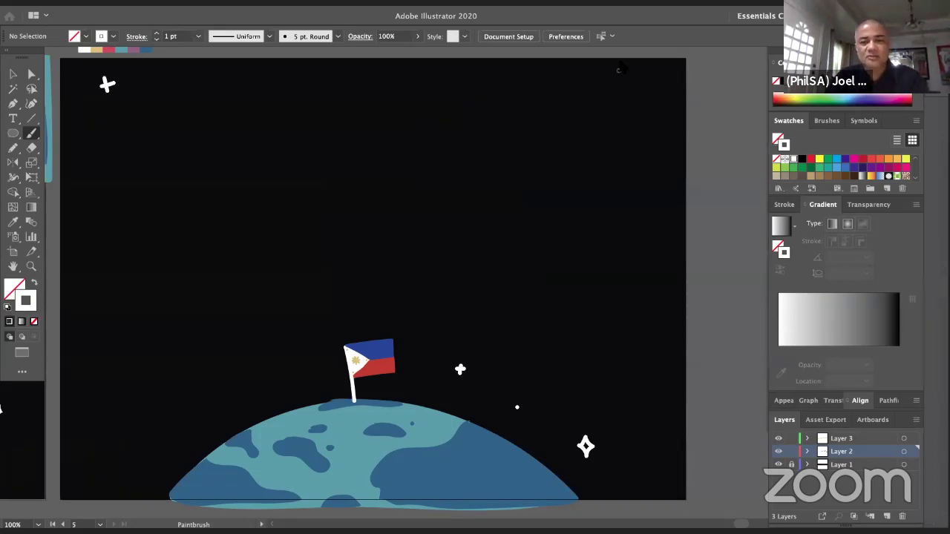
pyautogui.press('space')
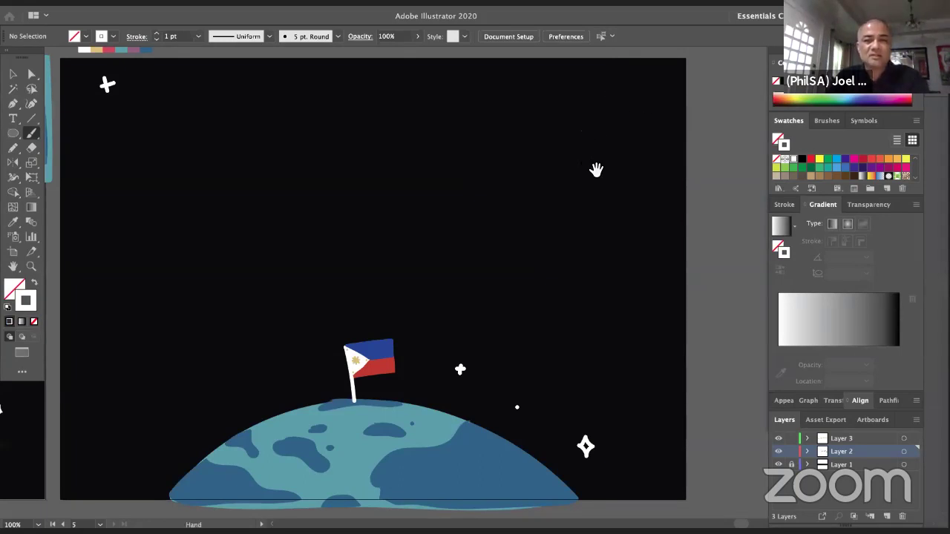
pyautogui.moveTo(592, 174); pyautogui.dragTo(603, 171)
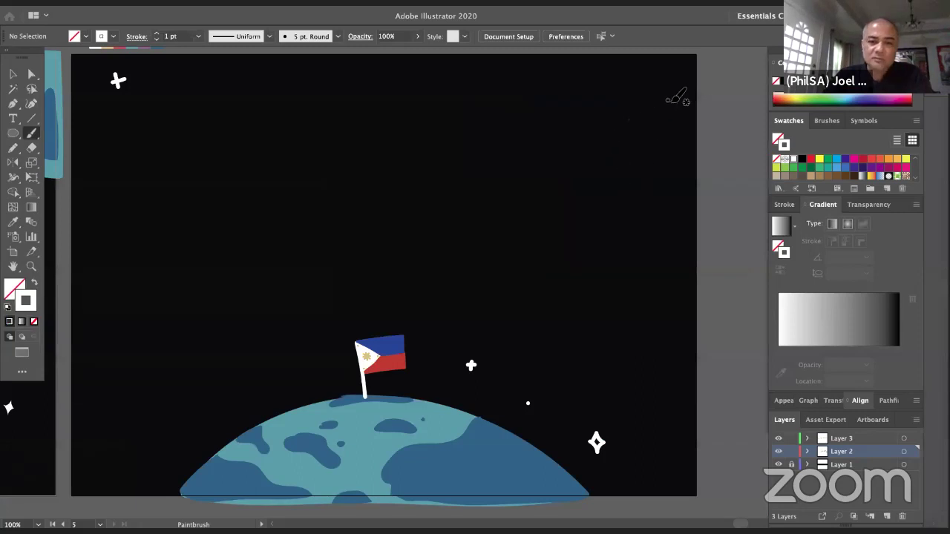
pyautogui.click(659, 100)
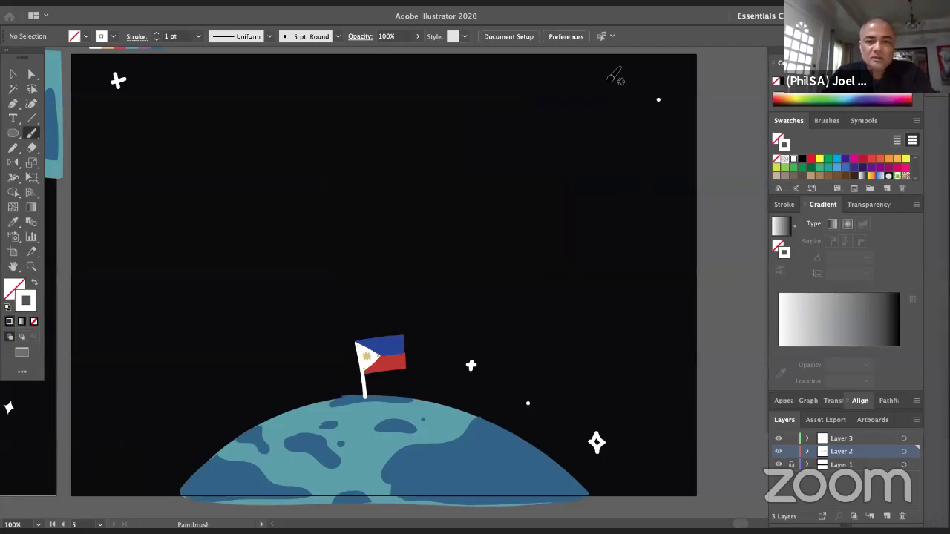
pyautogui.click(598, 78)
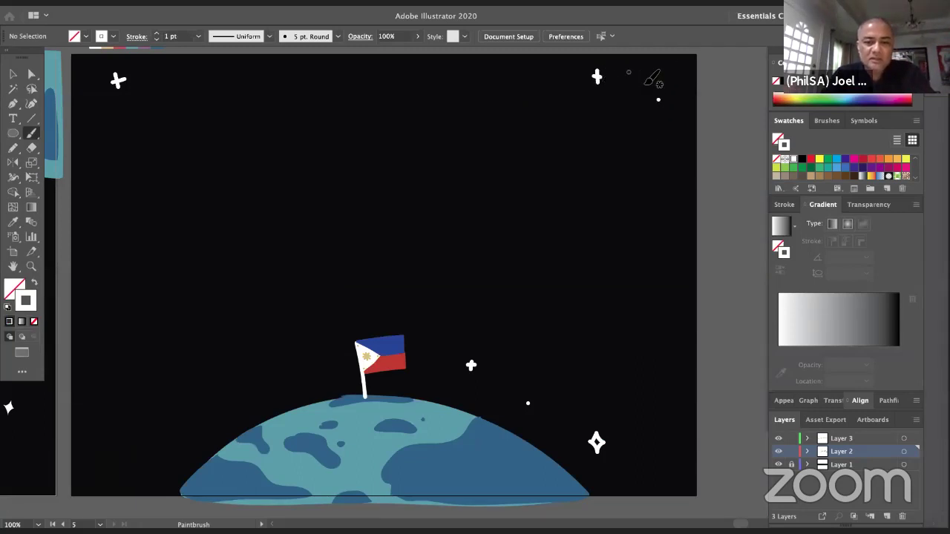
pyautogui.click(641, 160)
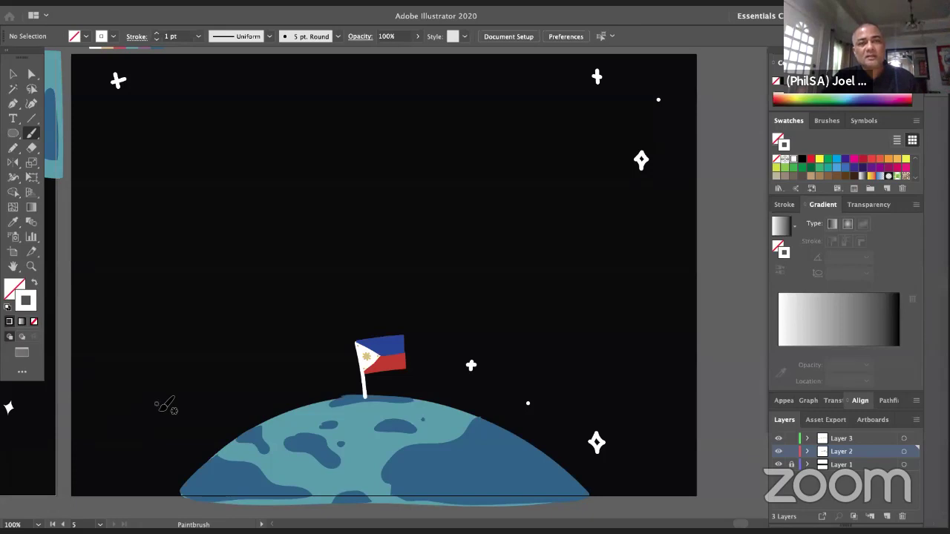
# Sample the purple colour from the palette strip above the artboard and switch back to the Paintbrush
pyautogui.press('space')
pyautogui.moveTo(159, 402); pyautogui.dragTo(163, 417)
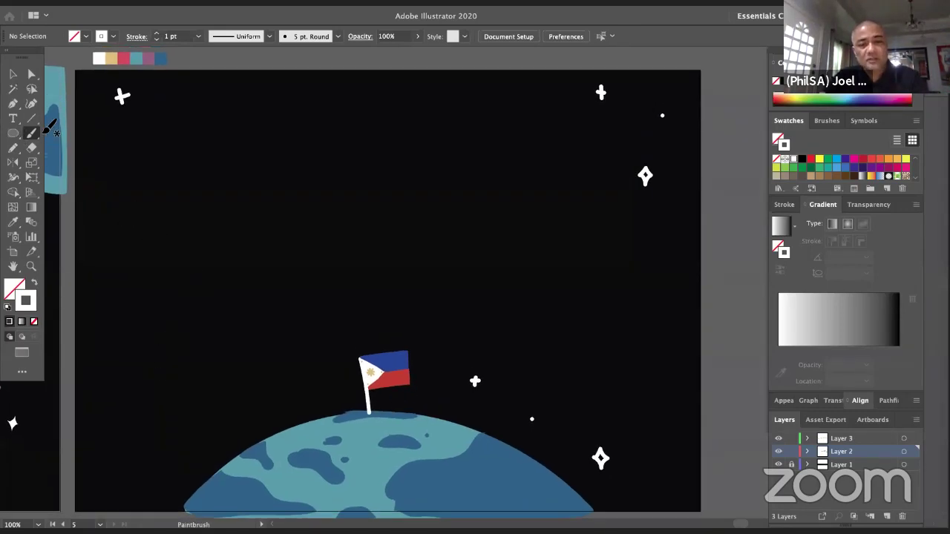
pyautogui.press('i')
pyautogui.click(150, 60)
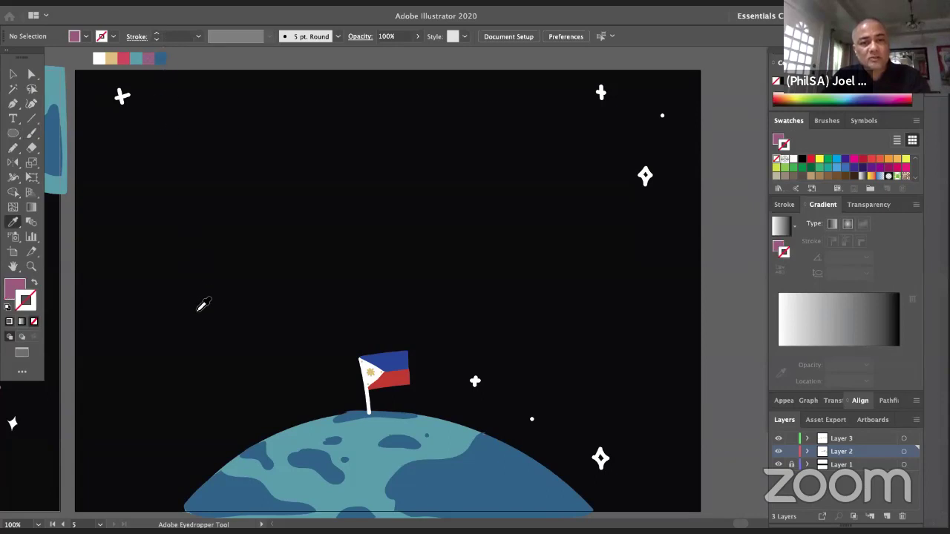
pyautogui.press('b')
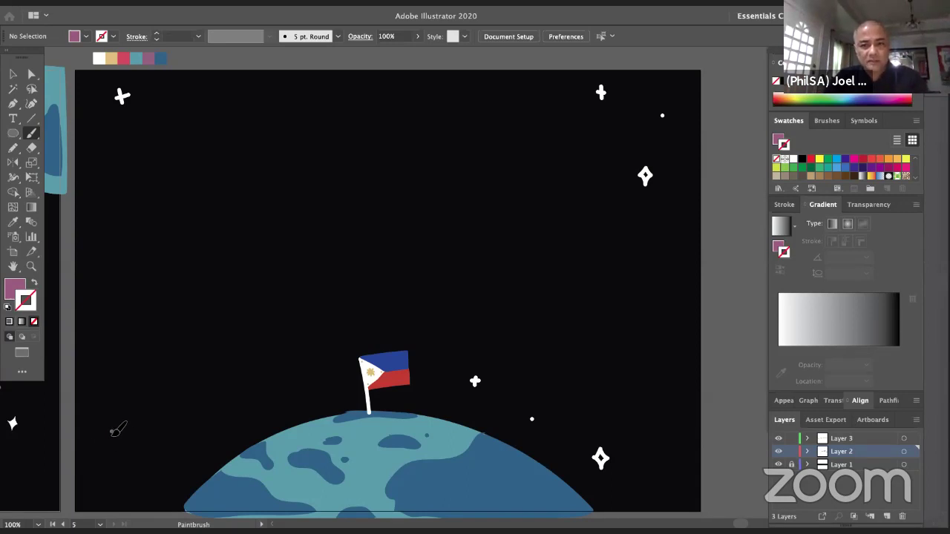
# Paint a small rounded blob in the sky left of the planet, give it a solid purple fill and move it slightly up and left
pyautogui.moveTo(128, 429)
pyautogui.mouseDown()
pyautogui.moveTo(103, 450)
pyautogui.moveTo(128, 462)
pyautogui.moveTo(137, 433)
pyautogui.moveTo(106, 440)
pyautogui.mouseUp()
pyautogui.press('super+z')
pyautogui.keyDown('super'); pyautogui.click(134, 437); pyautogui.keyUp('super')
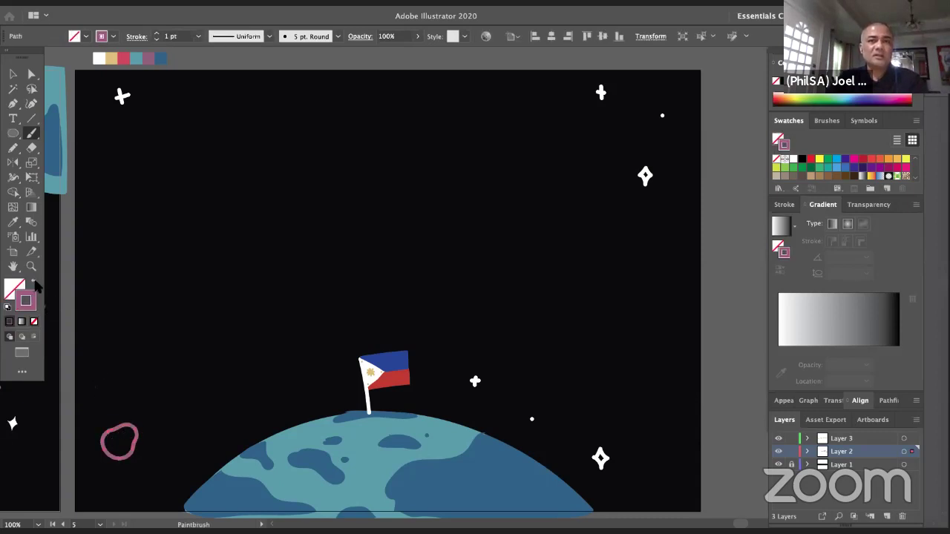
pyautogui.click(35, 283)
pyautogui.keyDown('ctrl'); pyautogui.click(104, 397); pyautogui.keyUp('ctrl')
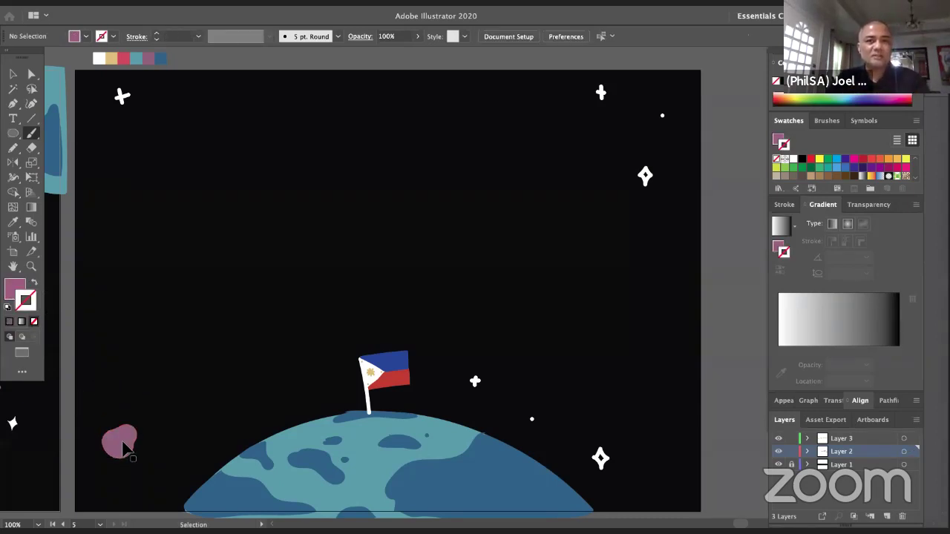
pyautogui.moveTo(124, 445); pyautogui.dragTo(118, 439)
pyautogui.keyDown('ctrl'); pyautogui.click(140, 406); pyautogui.keyUp('ctrl')
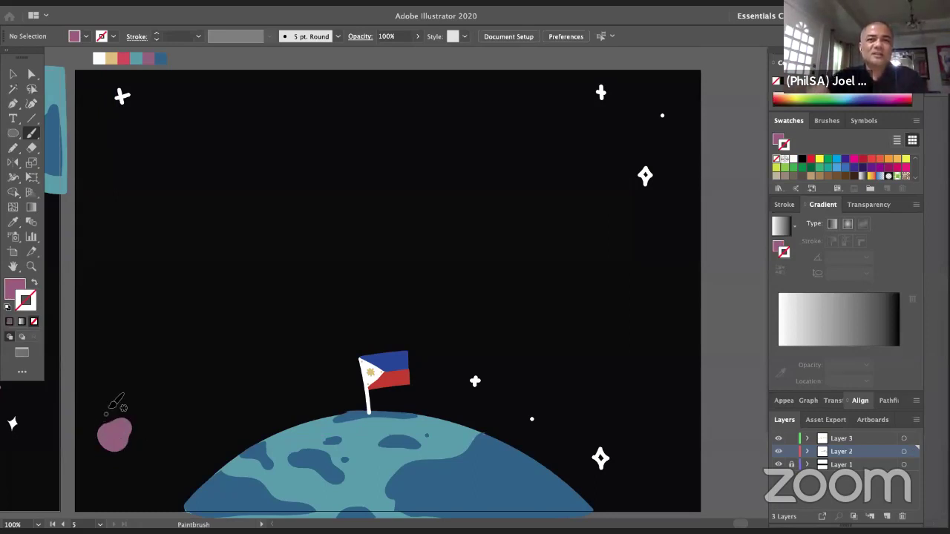
pyautogui.click(15, 74)
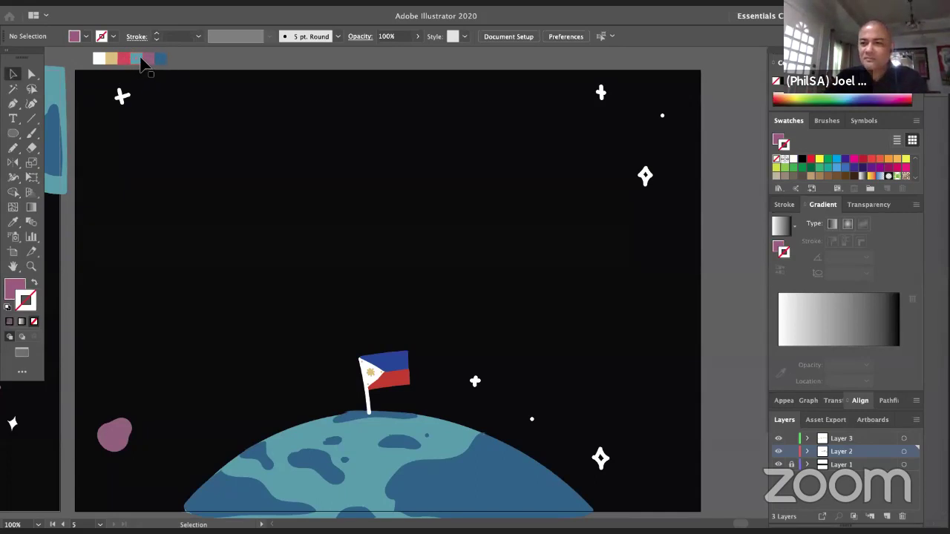
pyautogui.moveTo(155, 59); pyautogui.dragTo(185, 61)
pyautogui.press('super+z')
pyautogui.click(197, 74)
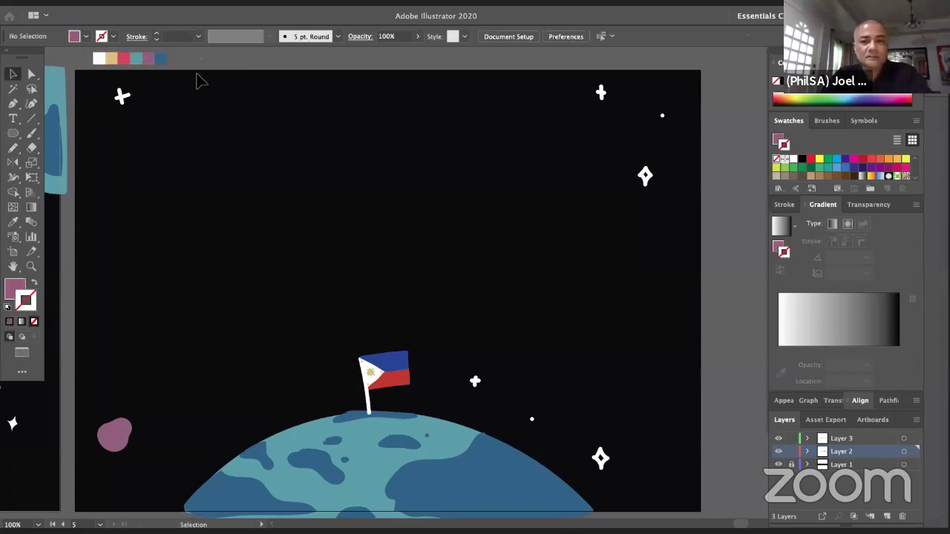
pyautogui.click(113, 436)
pyautogui.doubleClick(23, 290)
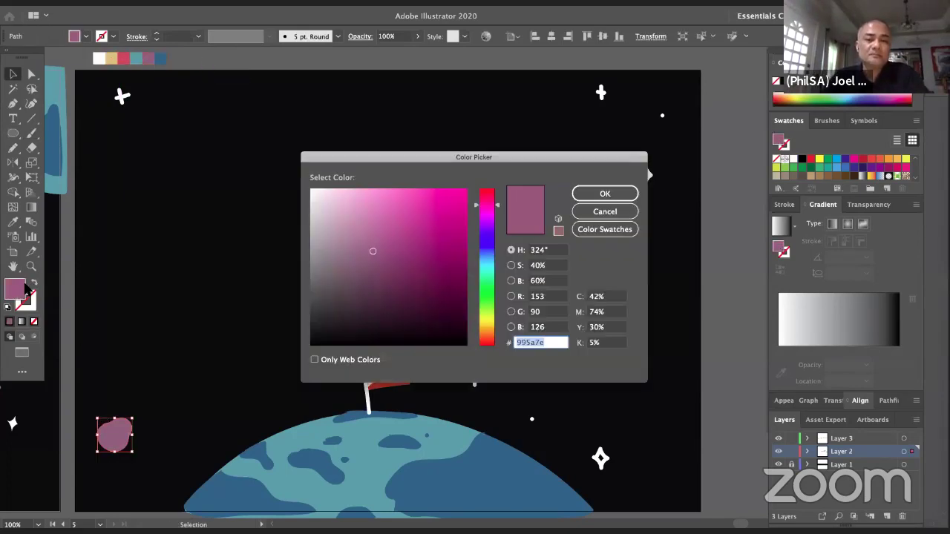
pyautogui.moveTo(383, 260); pyautogui.dragTo(388, 275)
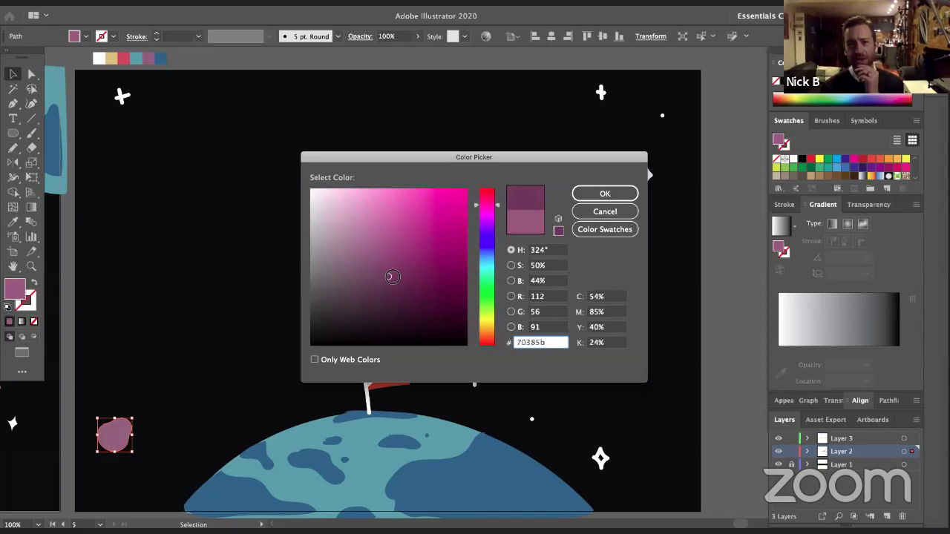
pyautogui.click(605, 193)
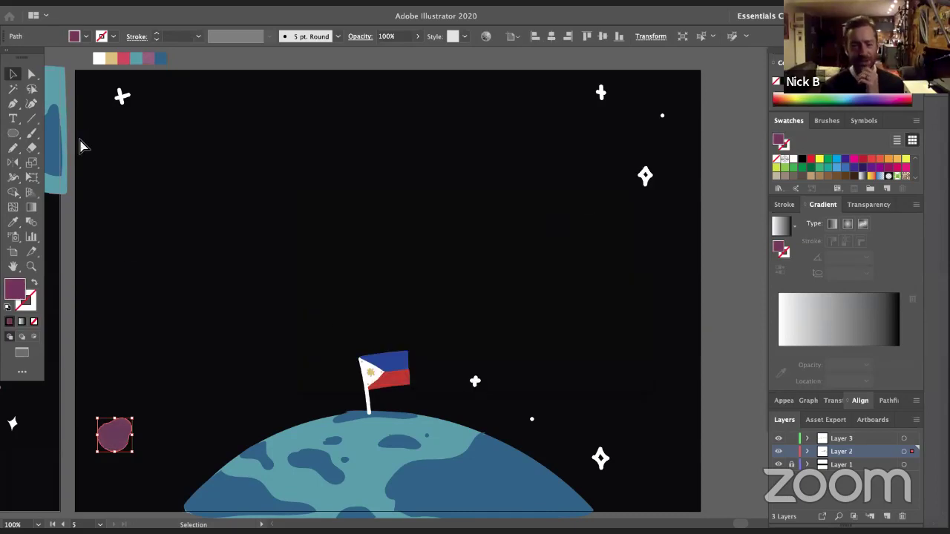
pyautogui.hotkey('ctrl', 'z')
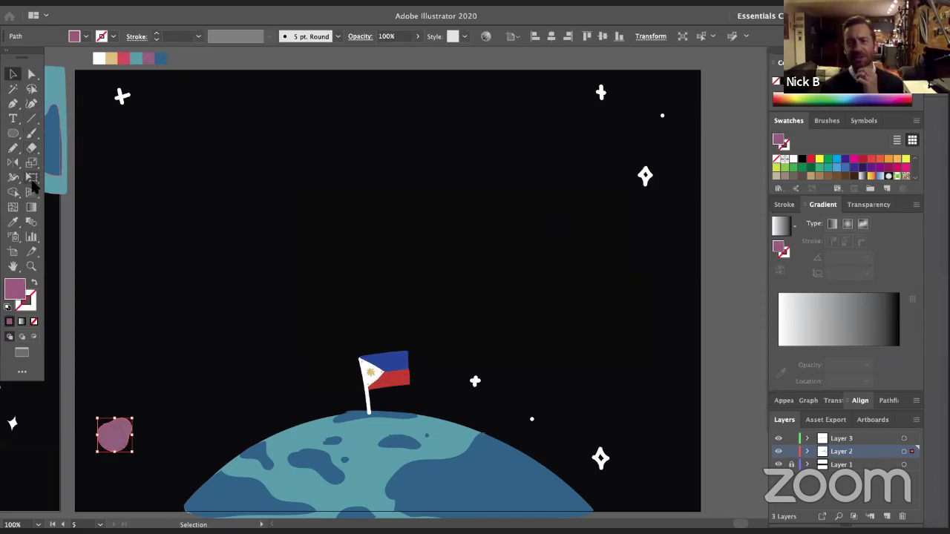
pyautogui.doubleClick(127, 59)
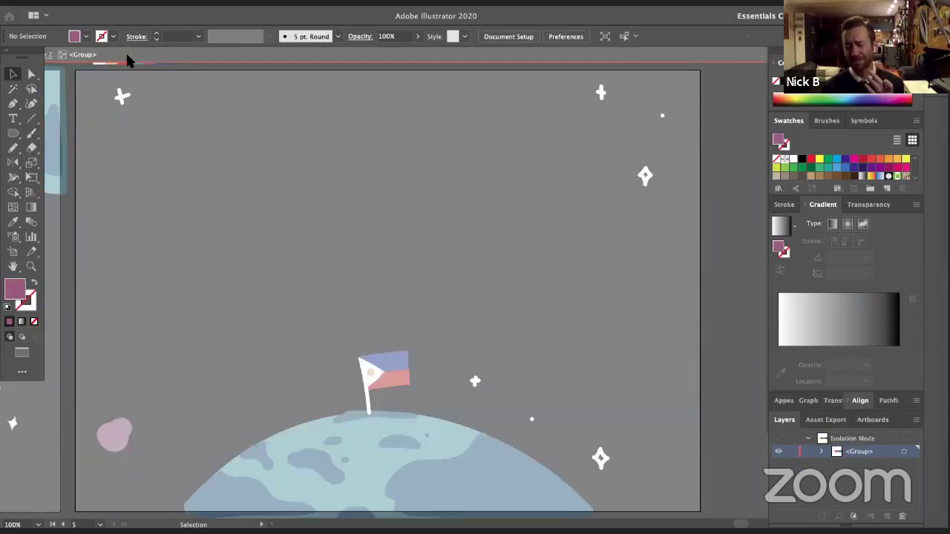
pyautogui.doubleClick(112, 81)
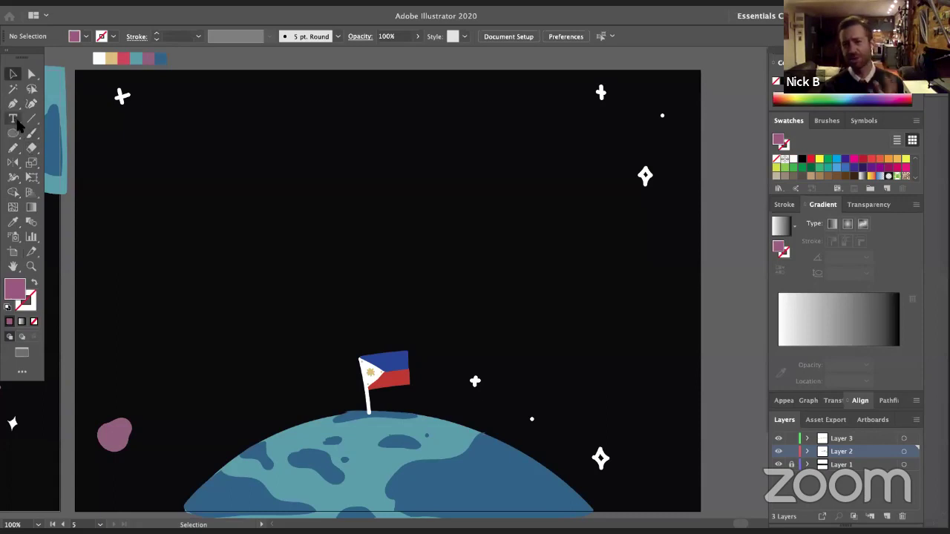
# Add a small square swatch at the end of the palette strip above the artboard and fill it with a darker purple
pyautogui.moveTo(13, 136); pyautogui.dragTo(65, 132)
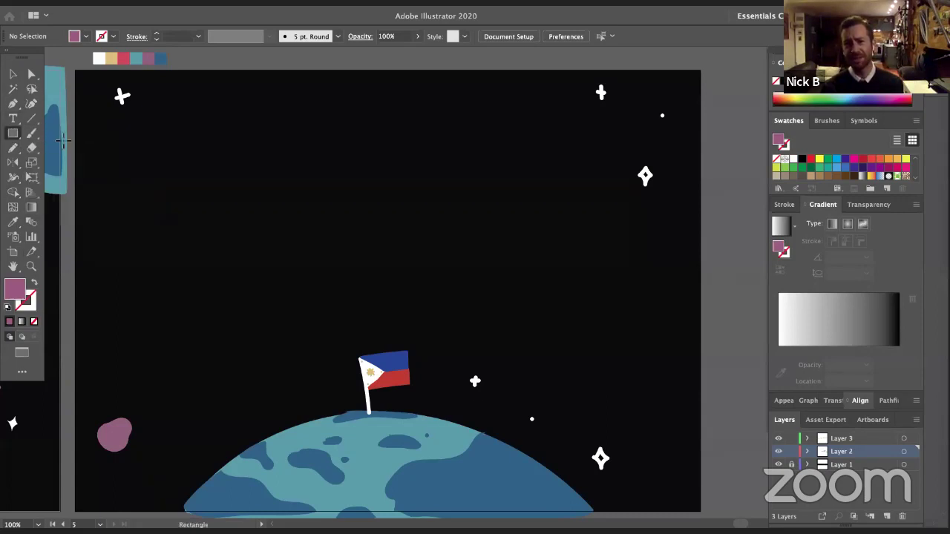
pyautogui.moveTo(169, 54); pyautogui.dragTo(180, 64)
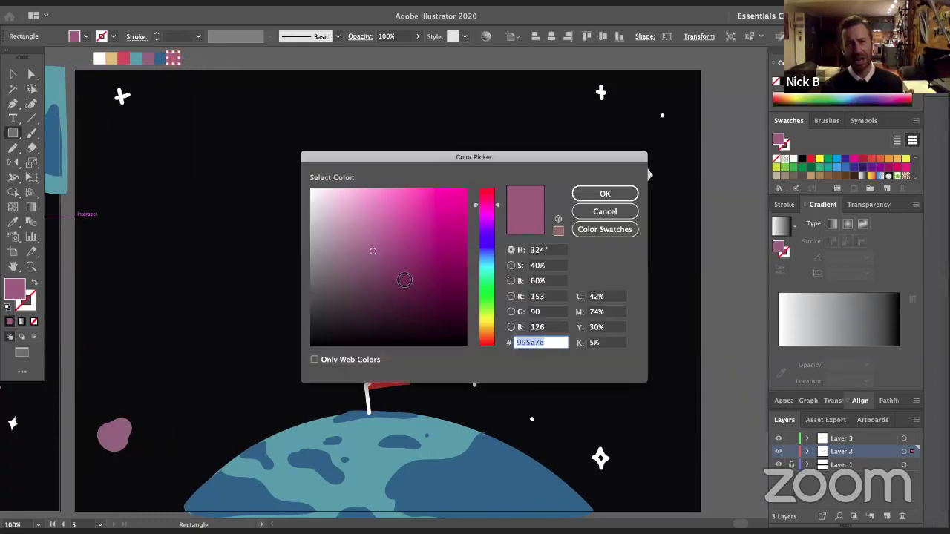
pyautogui.click(403, 276)
pyautogui.click(598, 197)
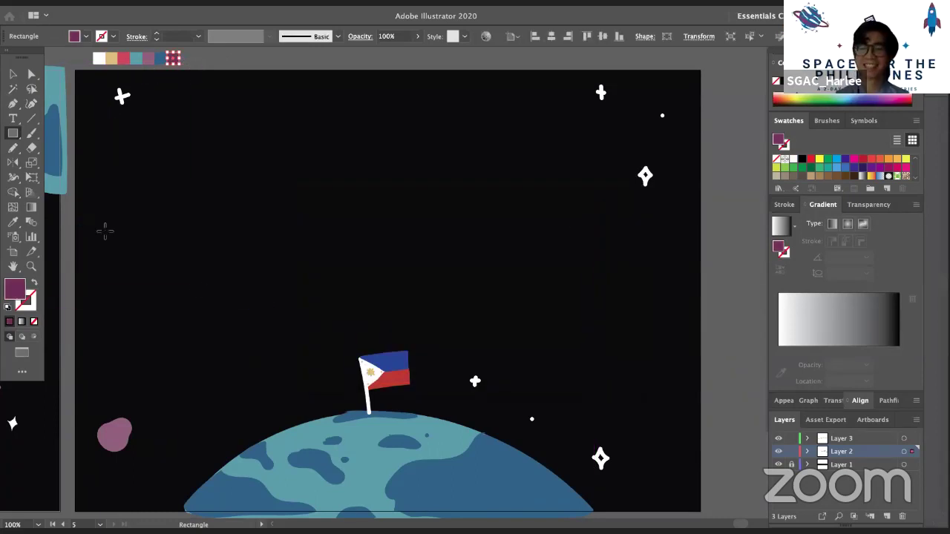
# Paint two rounded craters in dark purple on the upper half of the small purple planet and give them a solid fill
pyautogui.click(32, 134)
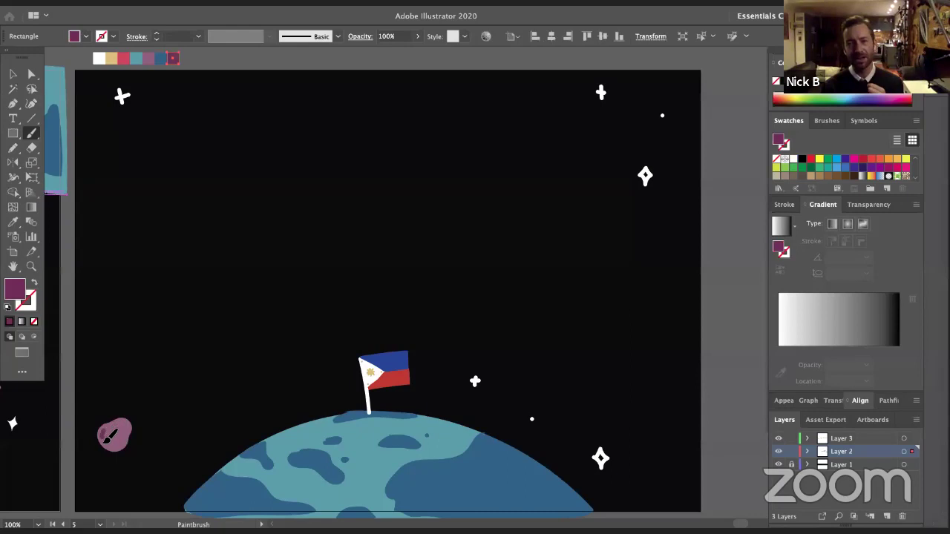
pyautogui.moveTo(106, 436); pyautogui.dragTo(105, 432)
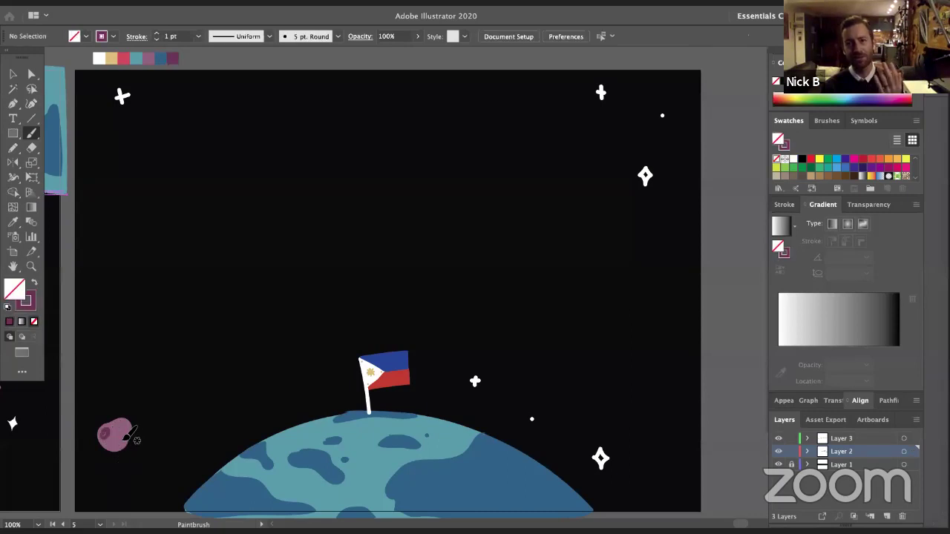
pyautogui.click(34, 283)
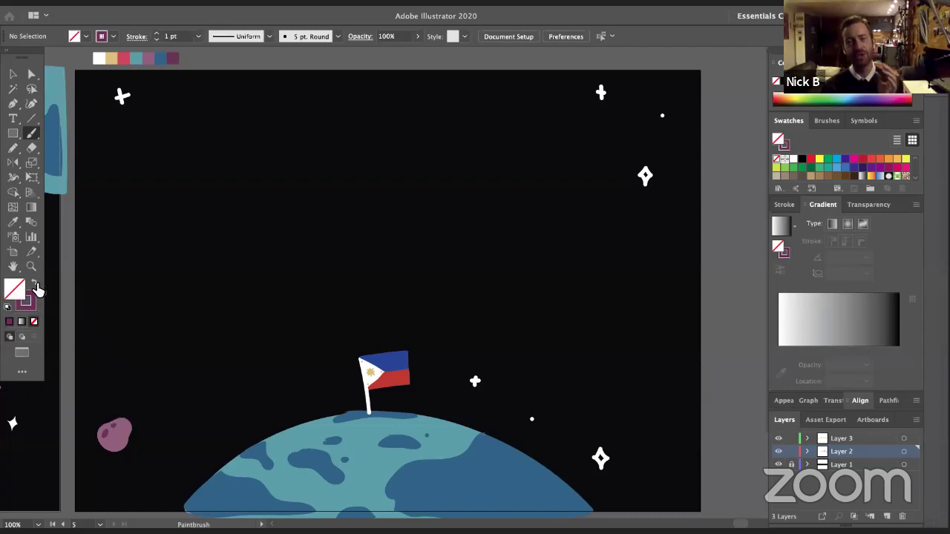
pyautogui.keyDown('super'); pyautogui.click(112, 424); pyautogui.keyUp('super')
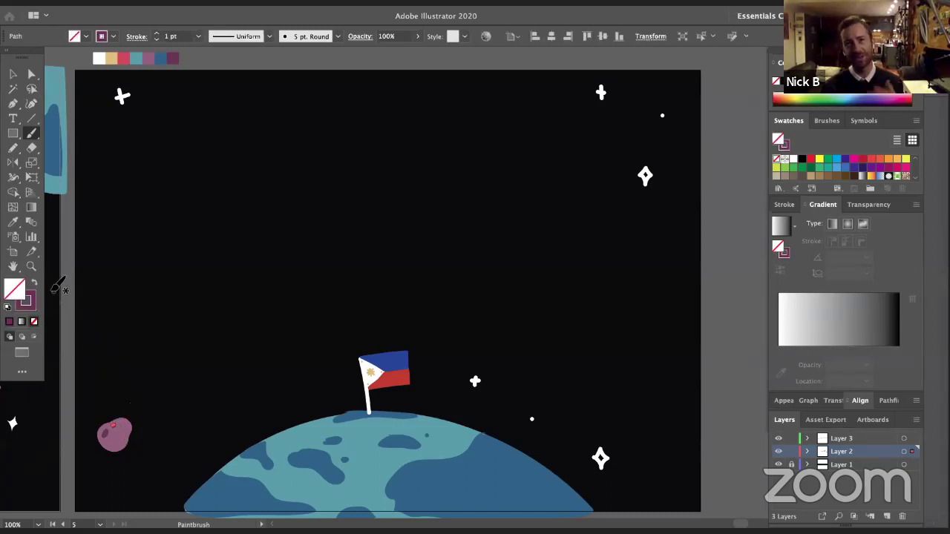
pyautogui.click(34, 284)
pyautogui.press('super+shift+a')
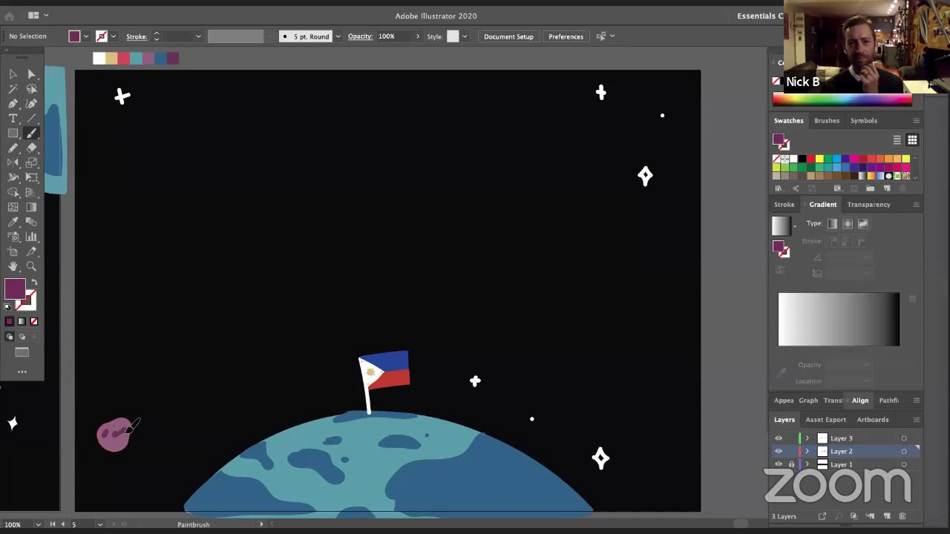
# Paint a small dark purple crater near the lower edge of the small planet and fill it solid
pyautogui.hotkey('shift', 'x')
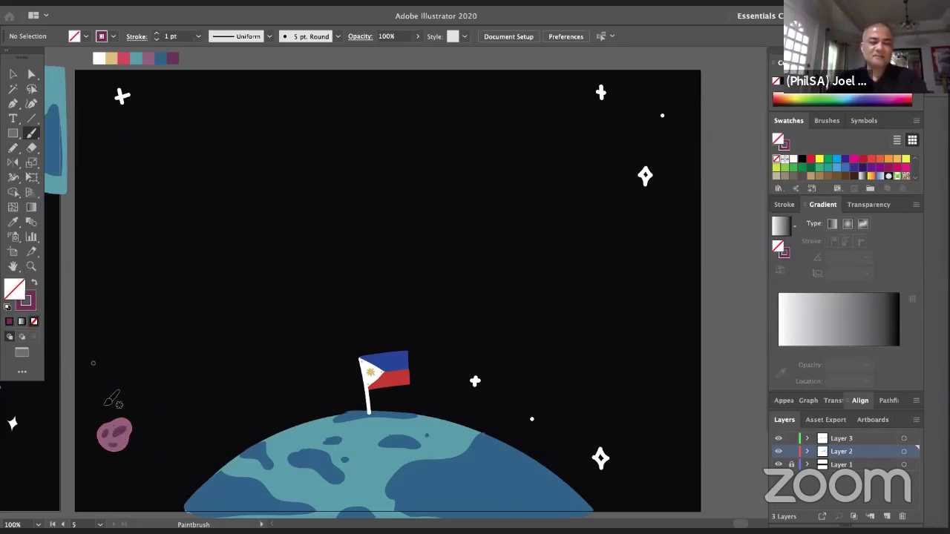
pyautogui.moveTo(109, 443); pyautogui.dragTo(117, 445)
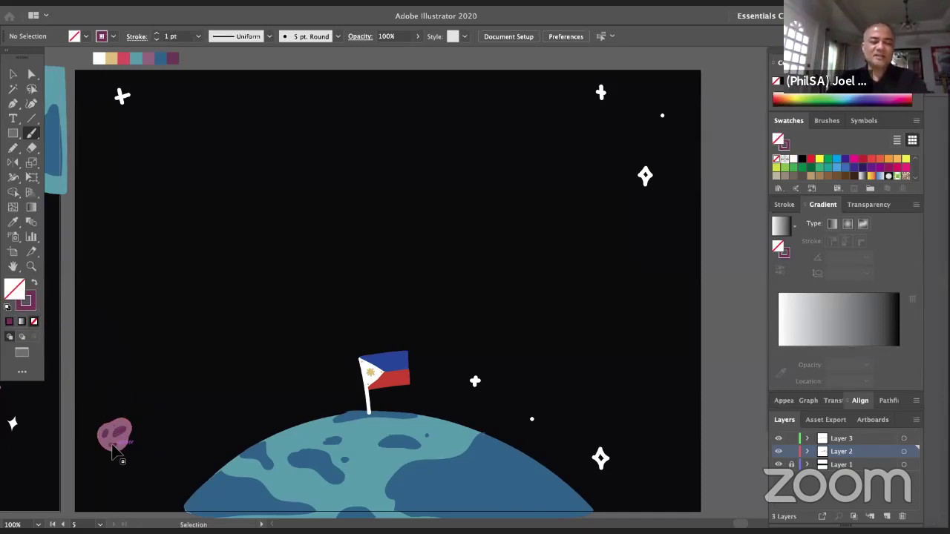
pyautogui.click(35, 283)
pyautogui.keyDown('super'); pyautogui.click(101, 393); pyautogui.keyUp('super')
pyautogui.press('super+z')
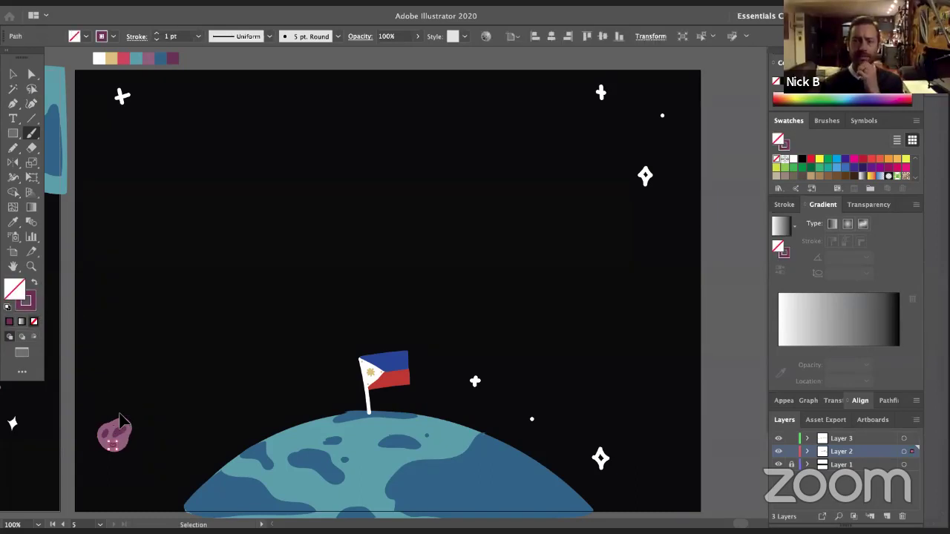
pyautogui.keyDown('super'); pyautogui.click(137, 446); pyautogui.keyUp('super')
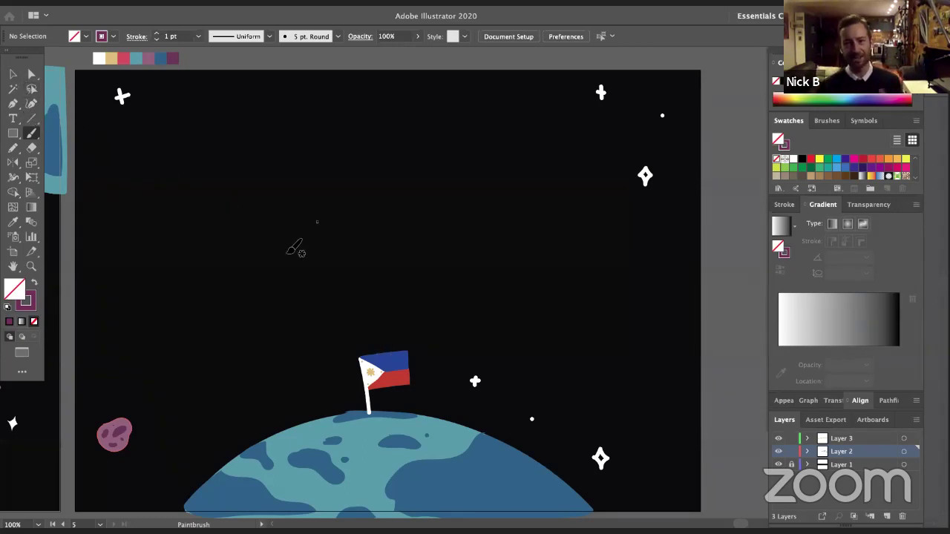
# Sample the small planet's lighter purple and paint a closed bean-shaped outline in the upper-right sky, below the plus-shaped star
pyautogui.press('i')
pyautogui.click(108, 439)
pyautogui.press('b')
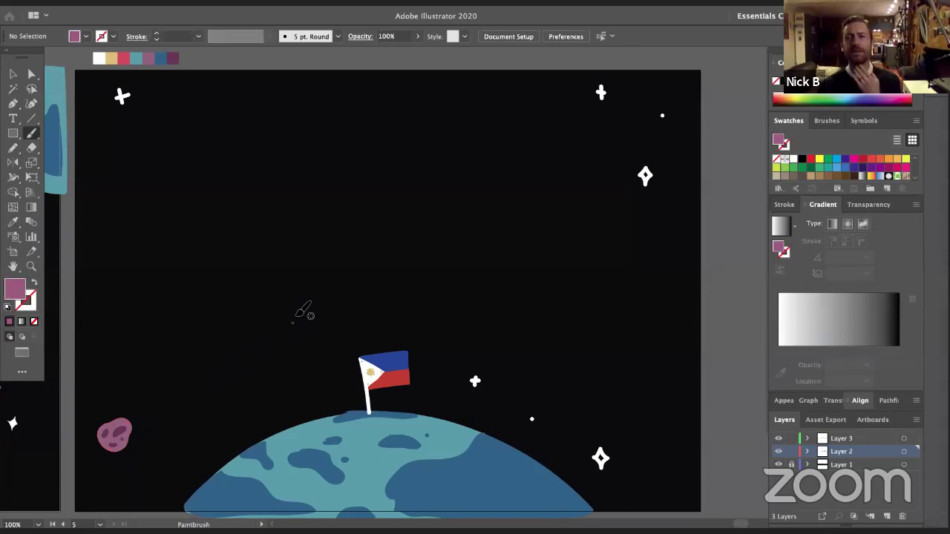
pyautogui.moveTo(559, 117)
pyautogui.mouseDown()
pyautogui.moveTo(551, 139)
pyautogui.moveTo(591, 152)
pyautogui.mouseUp()
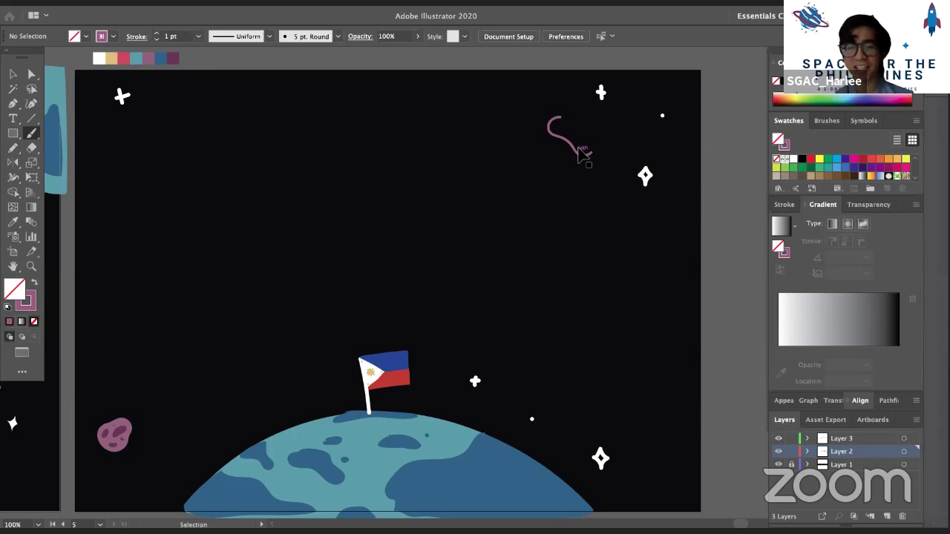
pyautogui.press('super+z')
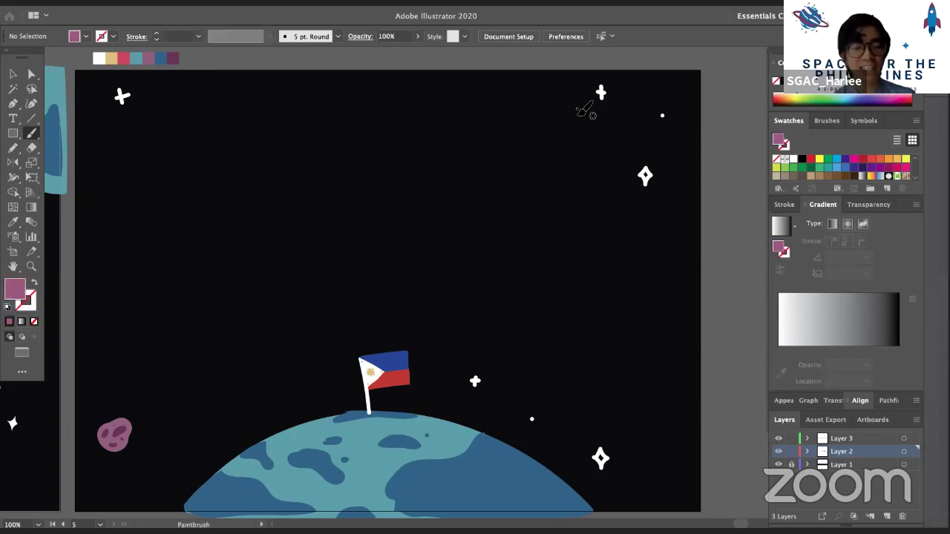
pyautogui.moveTo(576, 120)
pyautogui.mouseDown()
pyautogui.moveTo(593, 150)
pyautogui.moveTo(574, 155)
pyautogui.moveTo(555, 145)
pyautogui.moveTo(574, 125)
pyautogui.moveTo(588, 126)
pyautogui.moveTo(599, 147)
pyautogui.moveTo(560, 150)
pyautogui.moveTo(587, 120)
pyautogui.mouseUp()
pyautogui.press('super+z')
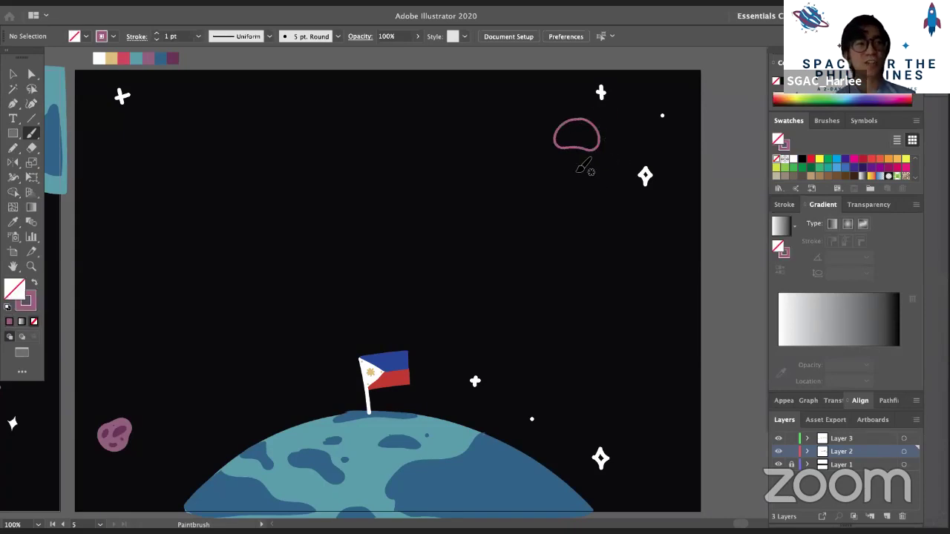
# Turn the bean-shaped outline into a solid purple fill without a stroke and deselect it
pyautogui.click(34, 282)
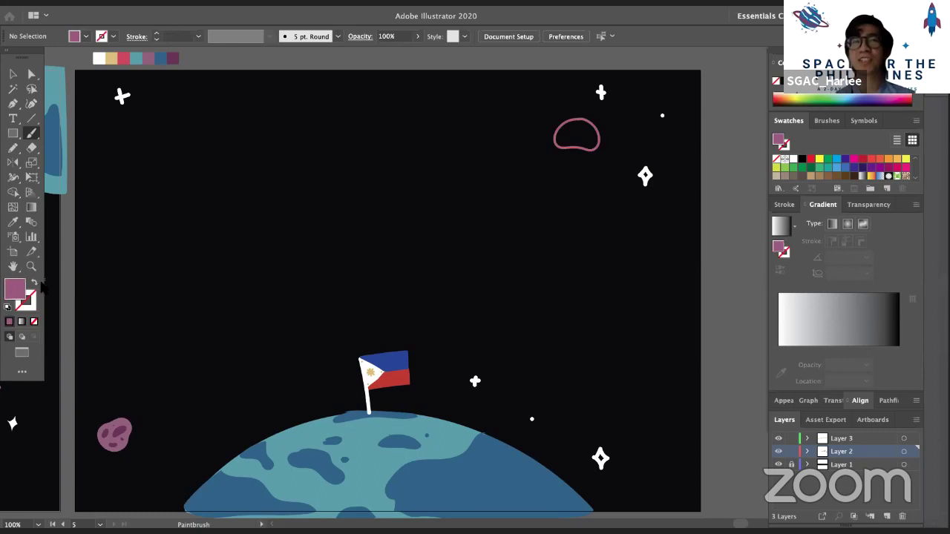
pyautogui.click(34, 283)
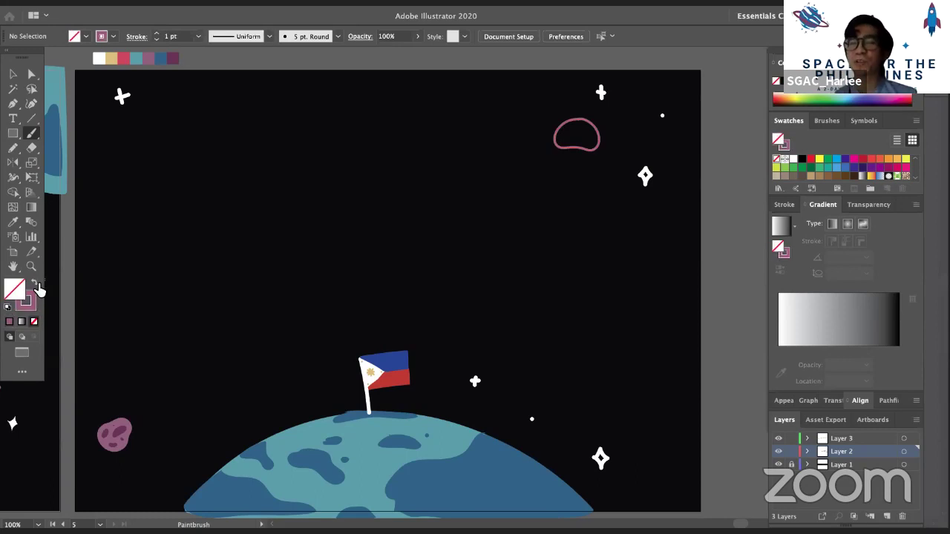
pyautogui.doubleClick(601, 138)
pyautogui.doubleClick(356, 178)
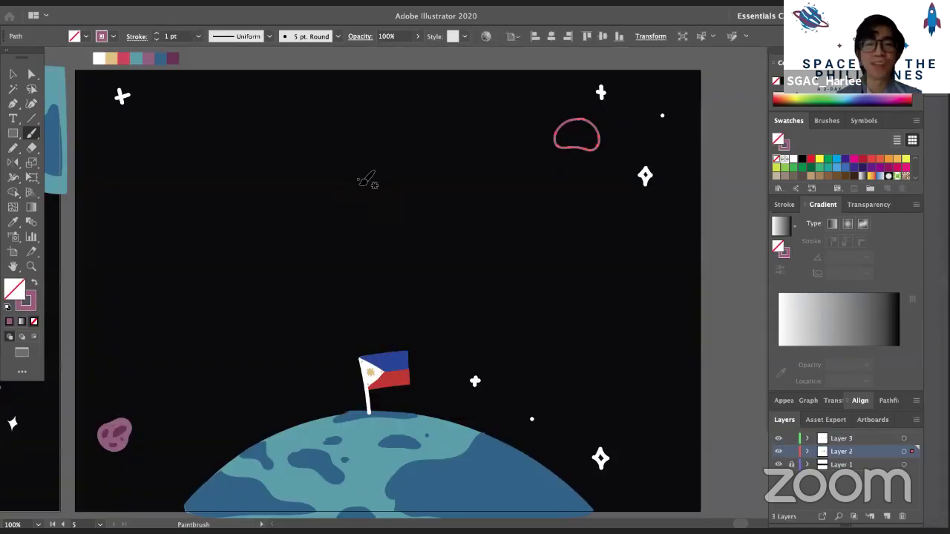
pyautogui.click(34, 283)
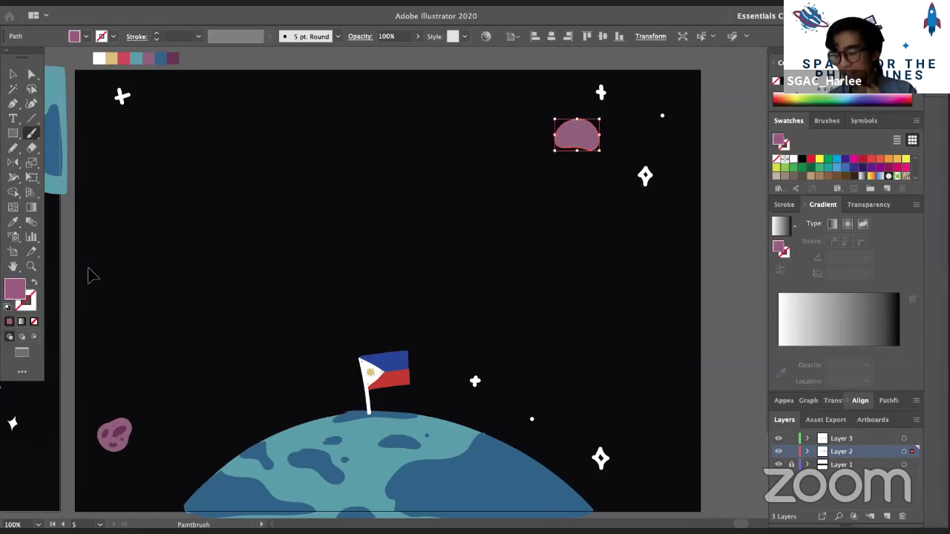
pyautogui.keyDown('ctrl'); pyautogui.click(191, 229); pyautogui.keyUp('ctrl')
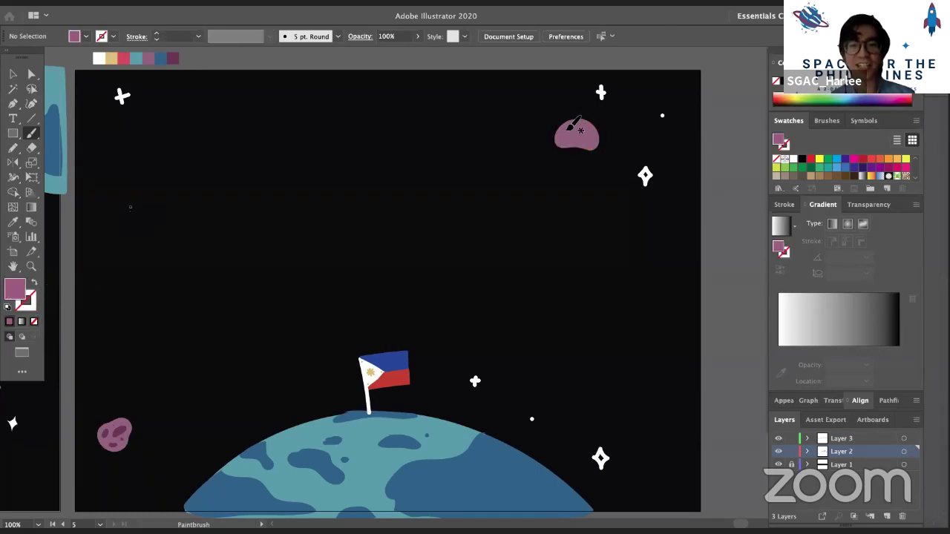
# Enlarge the purple bean-shaped body slightly and rotate it clockwise so that its right end tilts downward
pyautogui.click(15, 74)
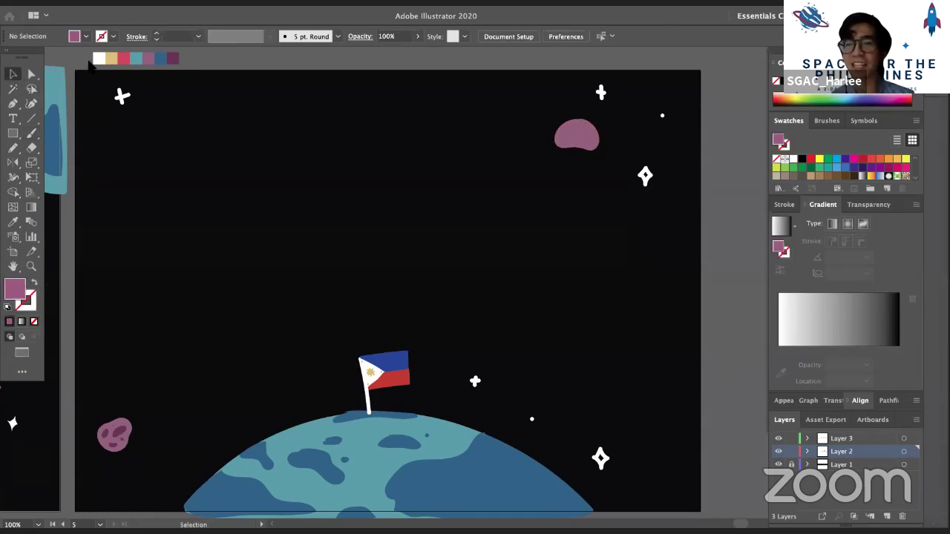
pyautogui.click(586, 140)
pyautogui.moveTo(606, 158); pyautogui.dragTo(604, 181)
pyautogui.click(629, 224)
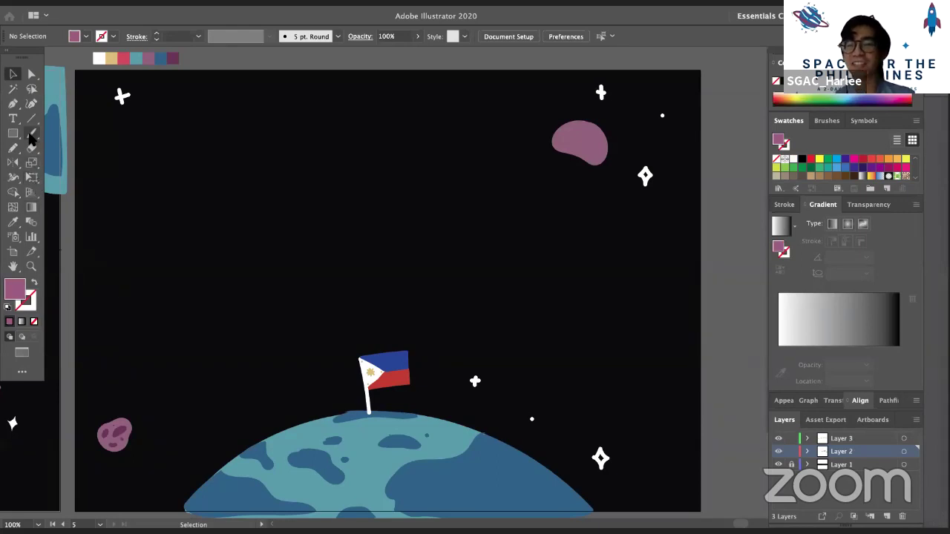
# Sample the dark purple of the small planet's crater and paint a small round crater near the lower-right end of the bean-shaped body
pyautogui.click(31, 134)
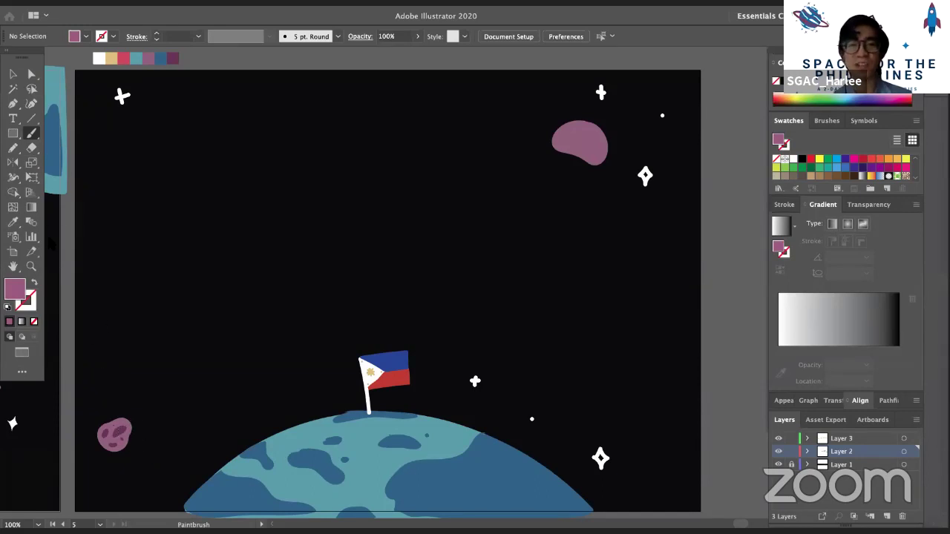
pyautogui.click(13, 74)
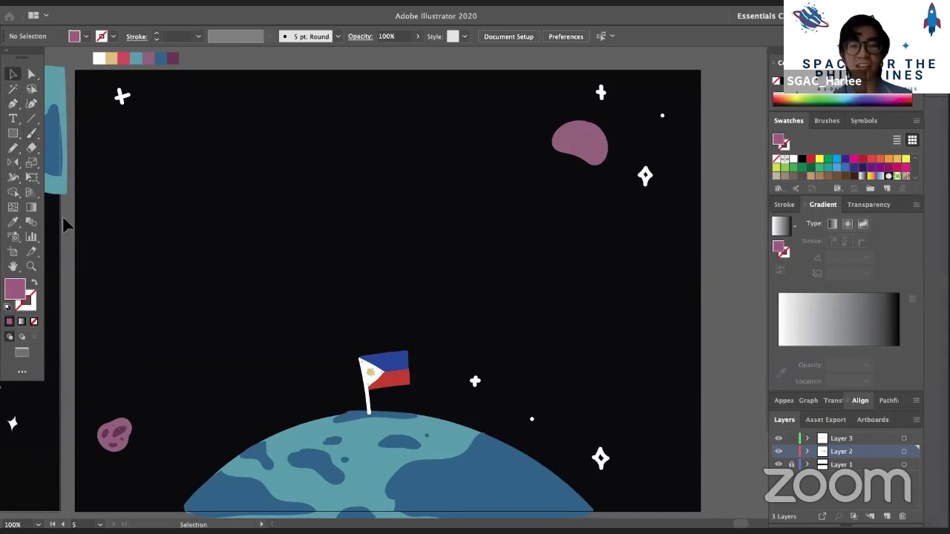
pyautogui.click(31, 133)
pyautogui.press('i')
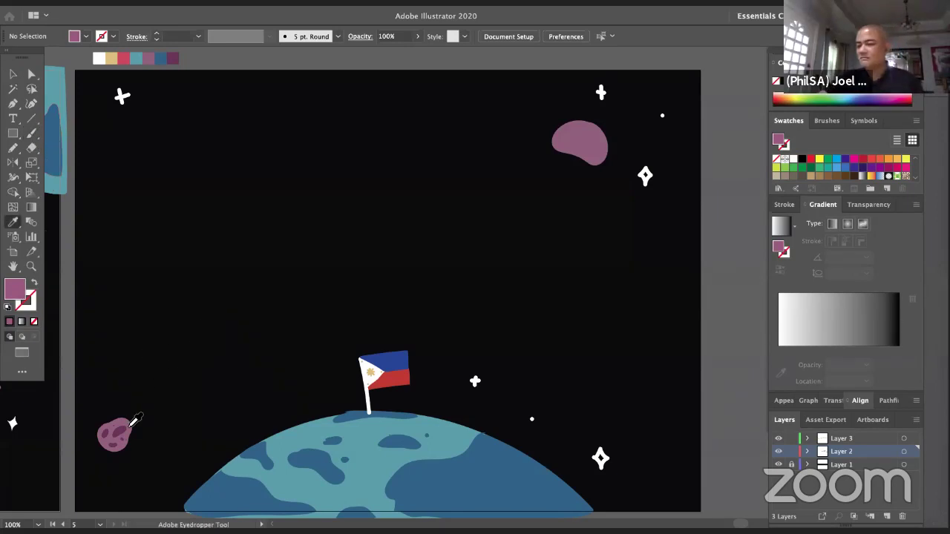
pyautogui.click(125, 432)
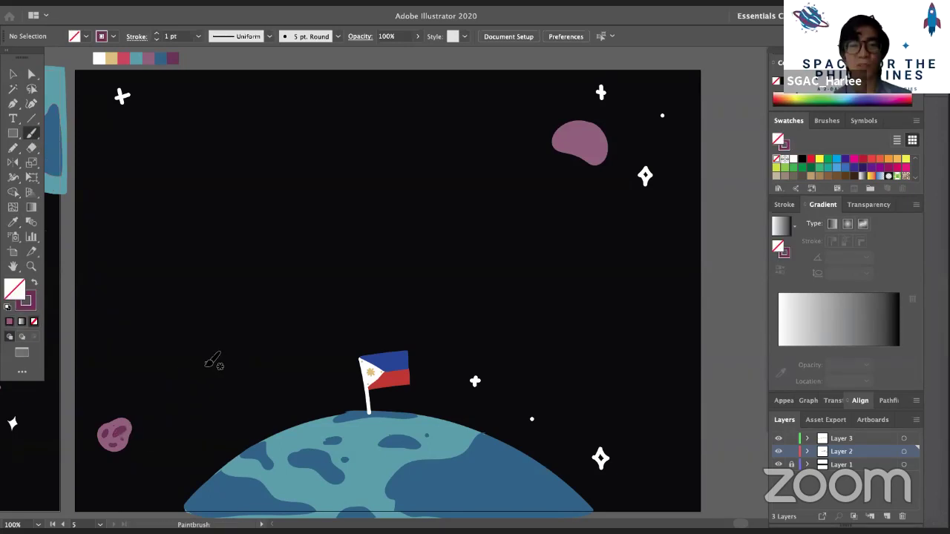
pyautogui.press('b')
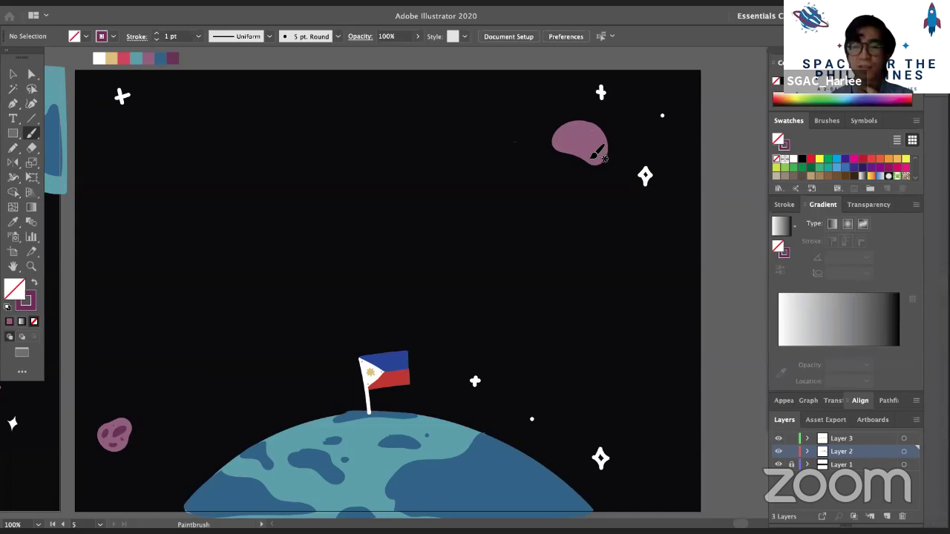
pyautogui.moveTo(596, 151); pyautogui.dragTo(593, 154)
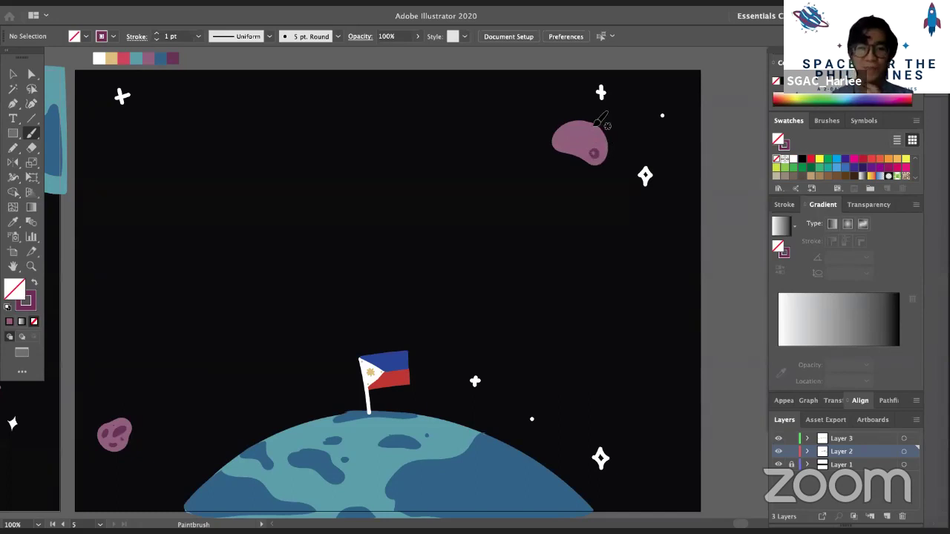